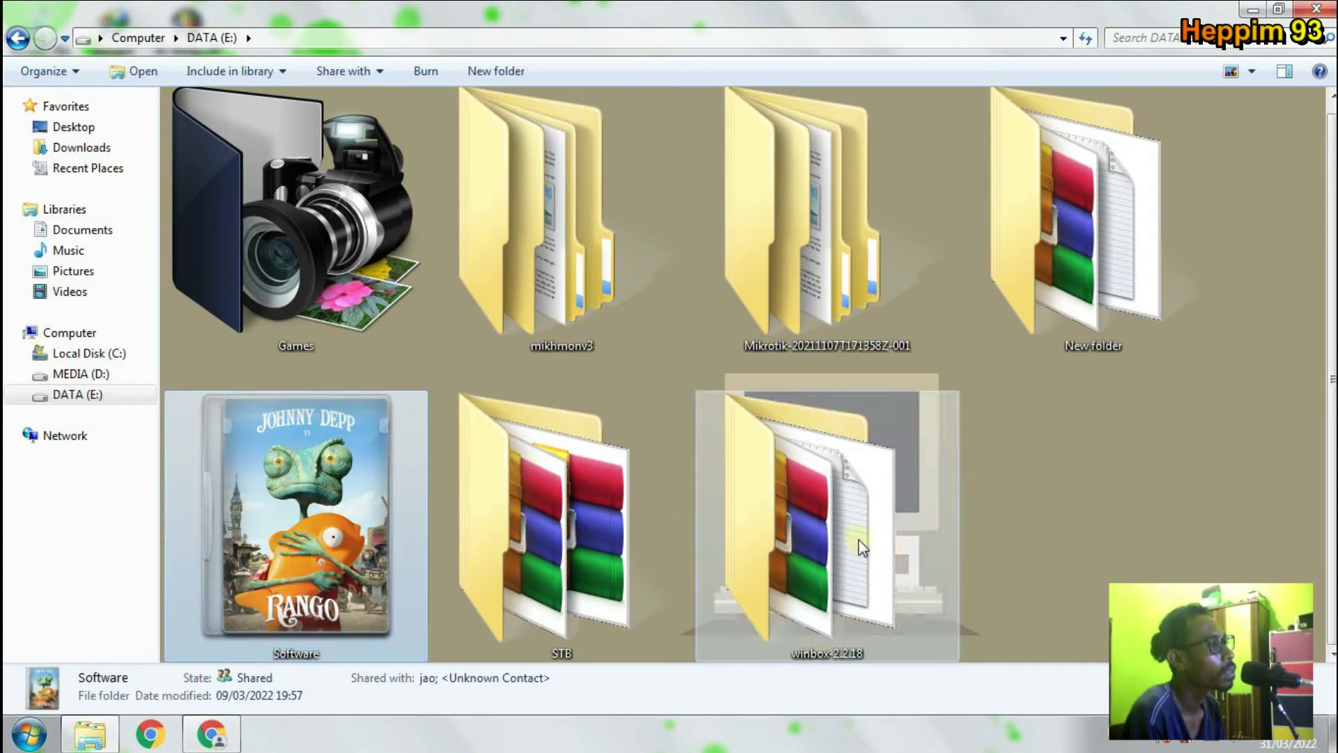
Go into Software > Mikrotik > Mikhmonv4 > mikhmonv3ws (1) > Mikhmon Server folder.
double_click(337, 510)
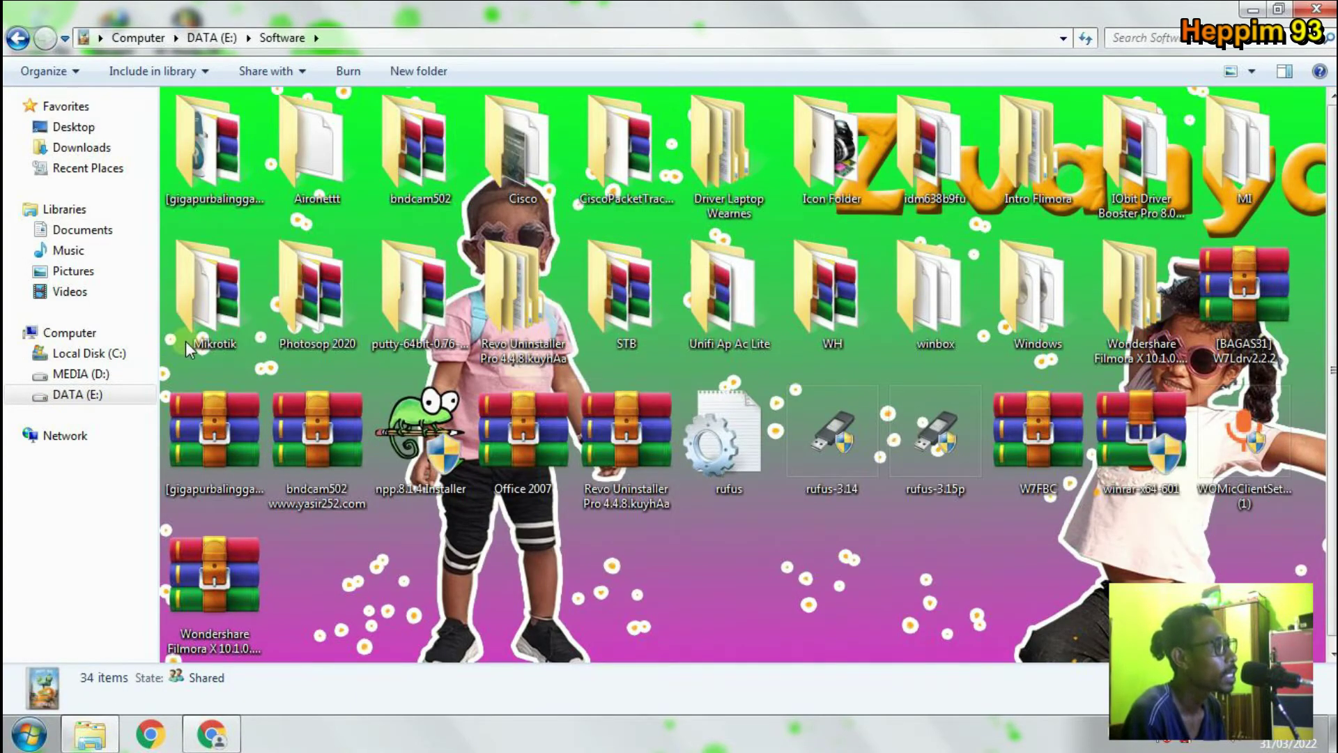
double_click(248, 334)
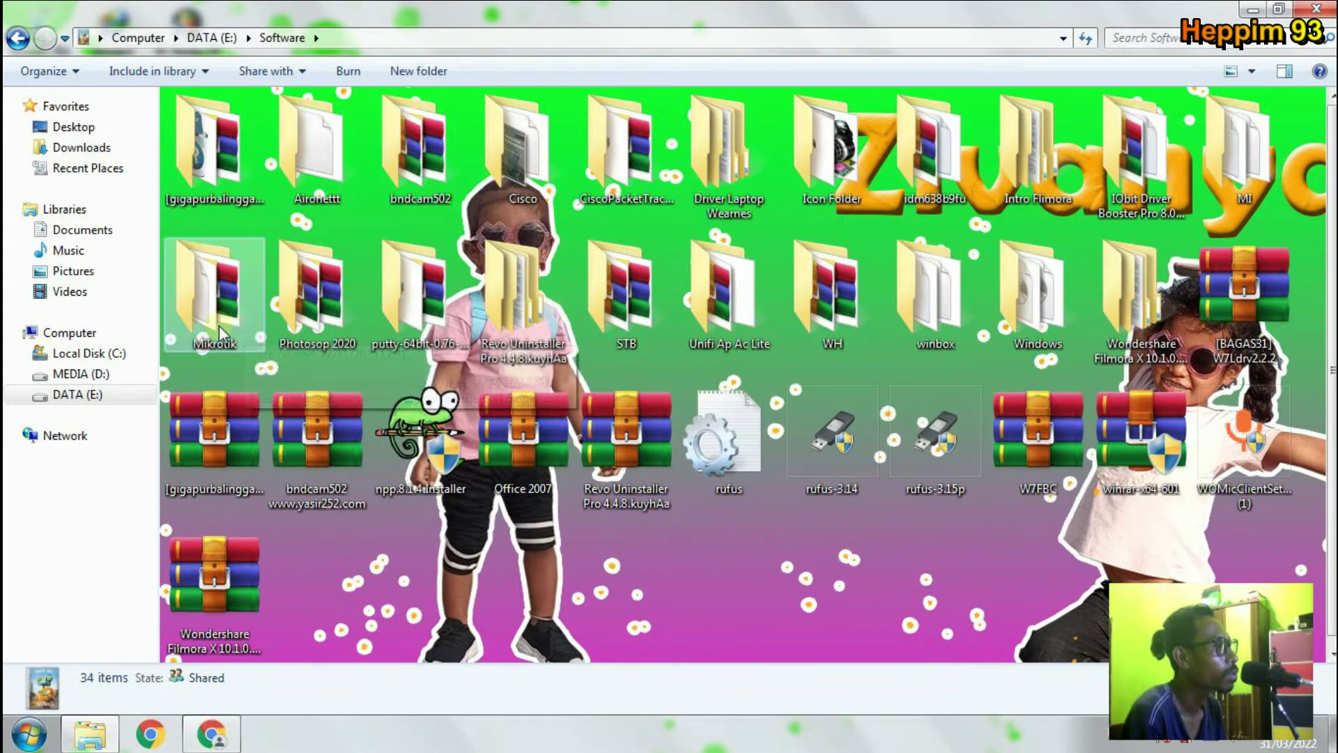
double_click(258, 140)
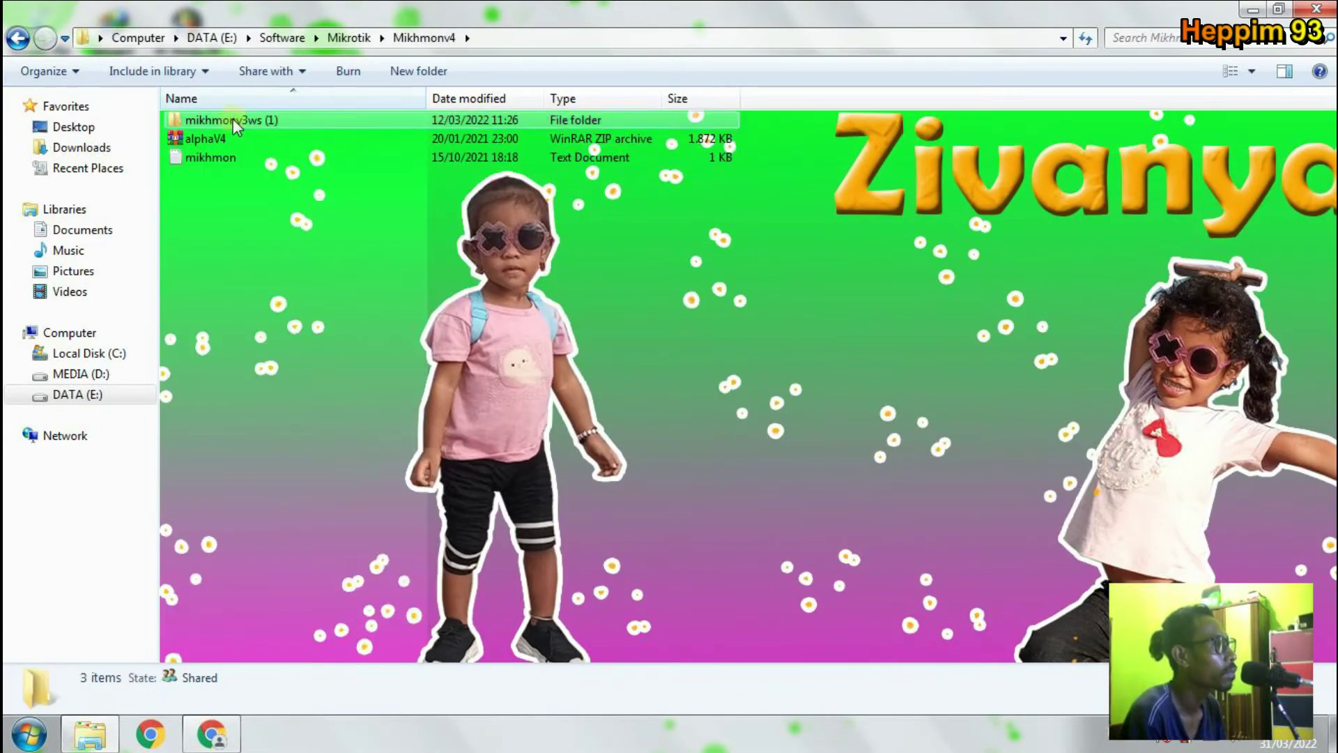
double_click(233, 119)
left_click(257, 122)
double_click(257, 120)
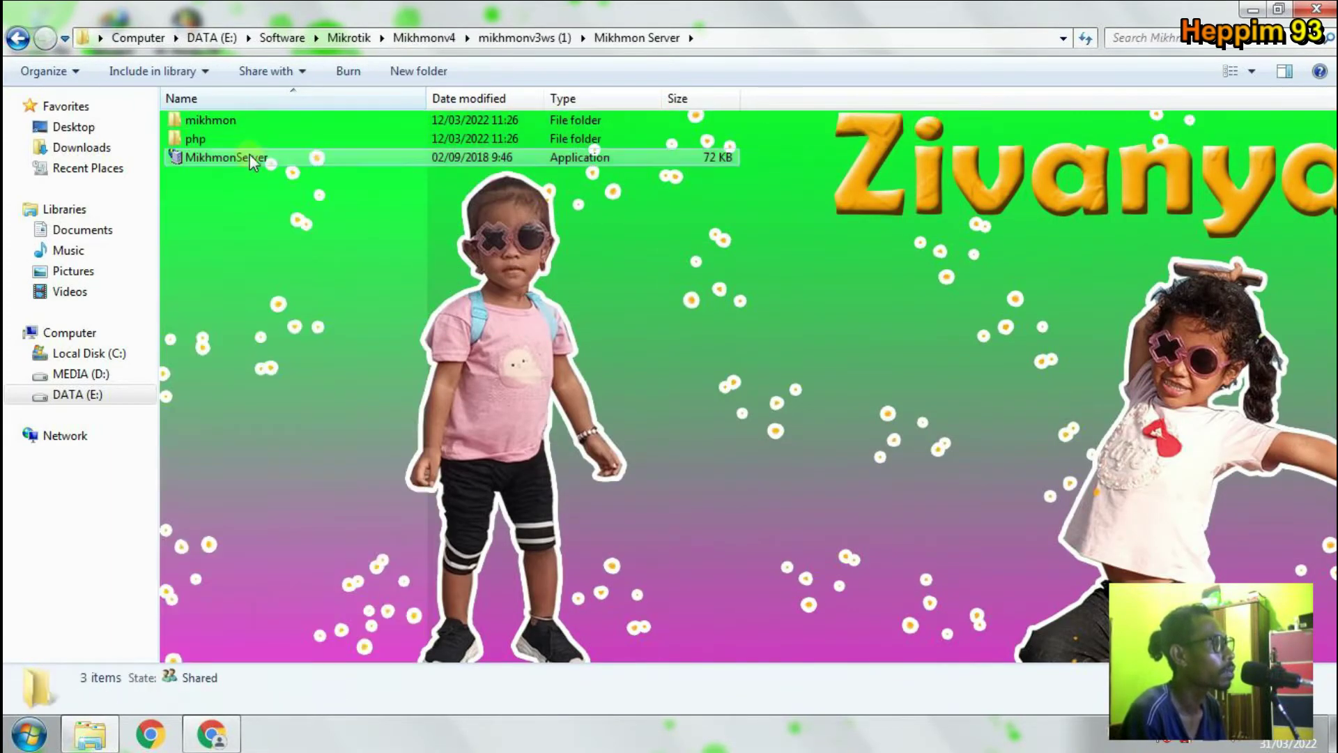
Run MikhmonServer, start the server and open Mikhmon in the browser.
double_click(252, 157)
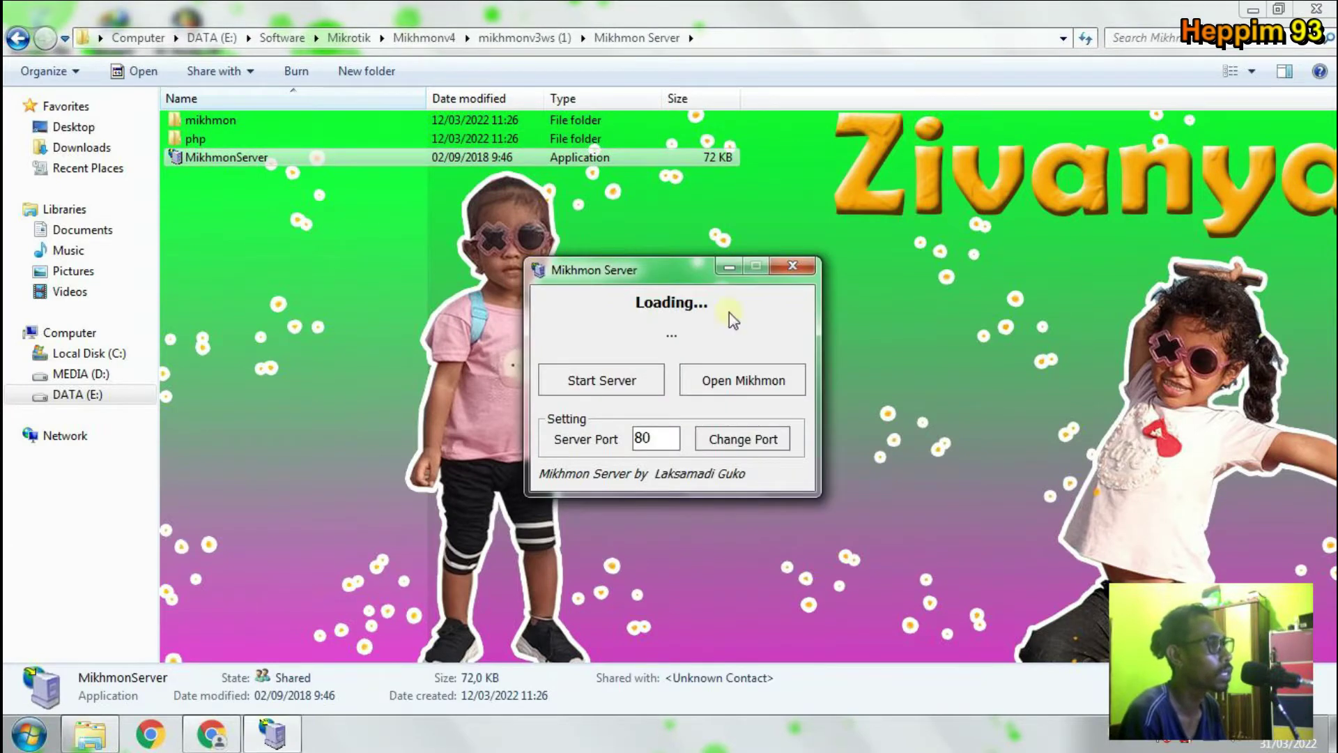
left_click(612, 390)
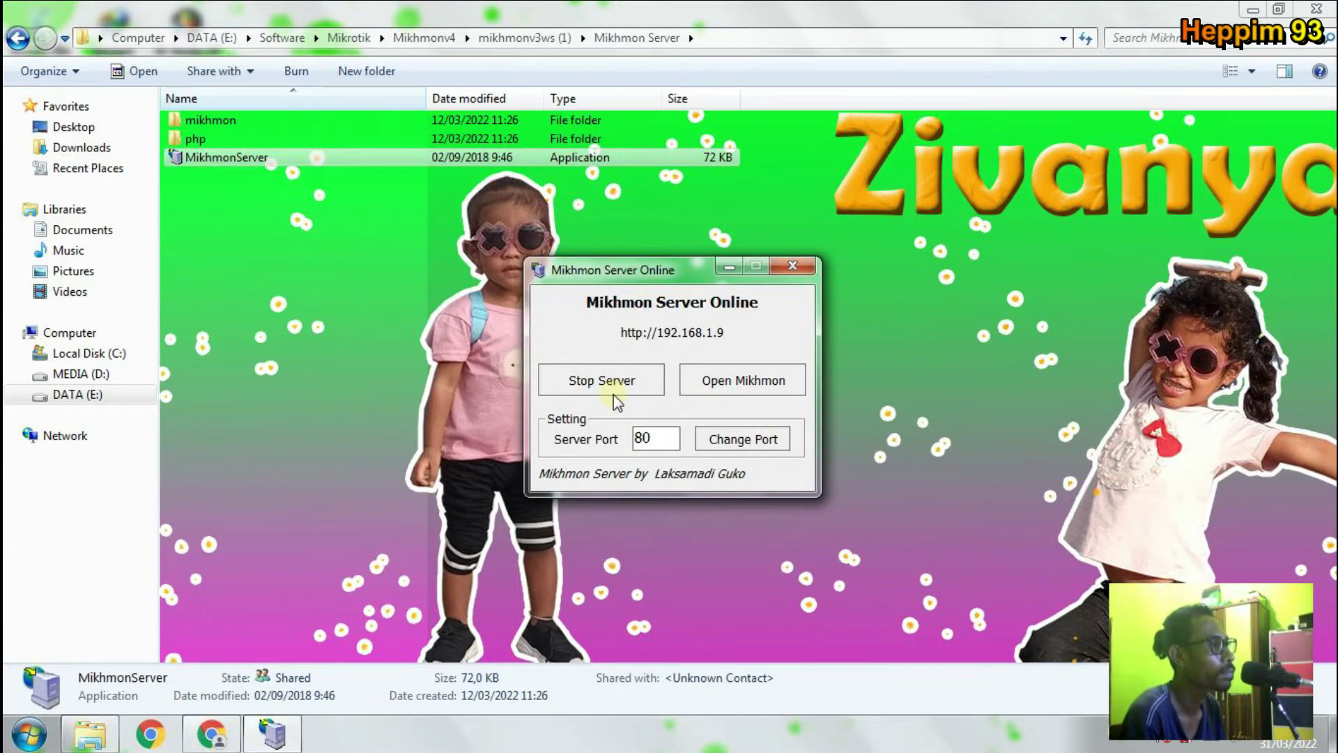
left_click(719, 401)
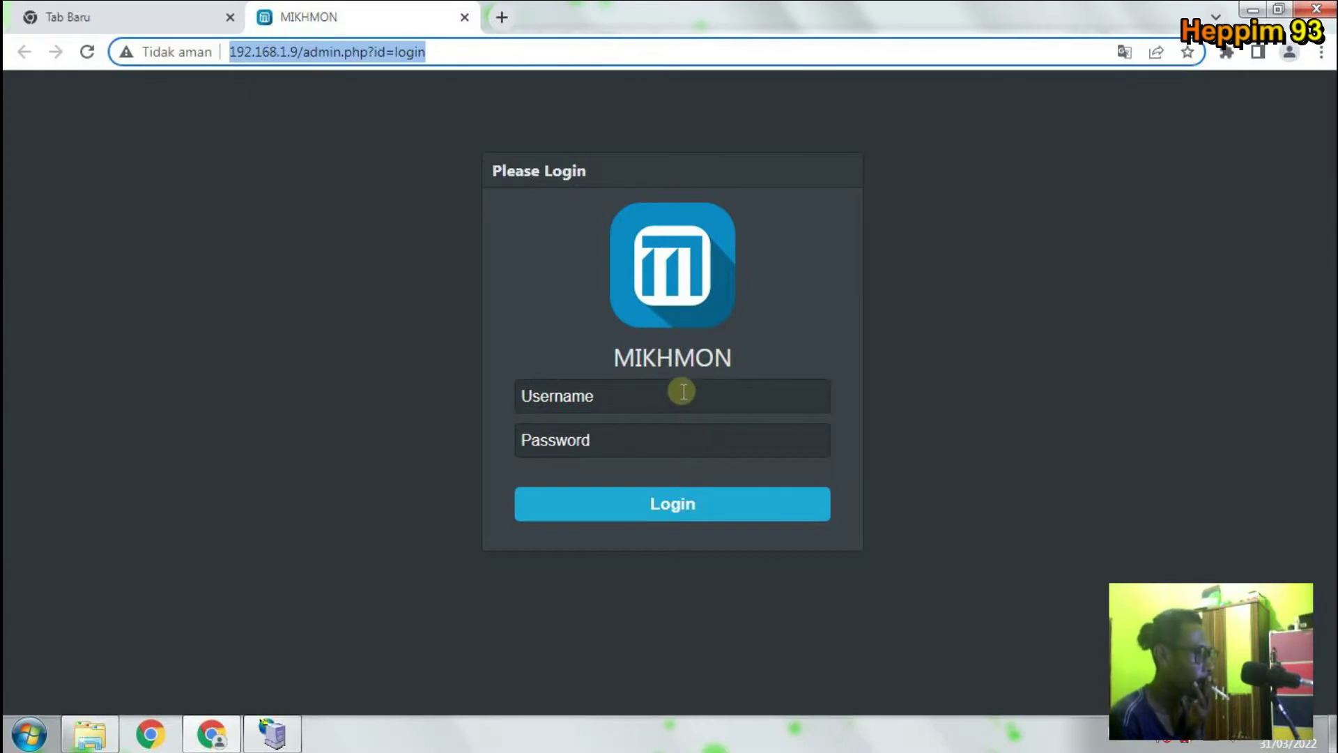
Log in to Mikhmon with the admin username and password.
left_click(684, 392)
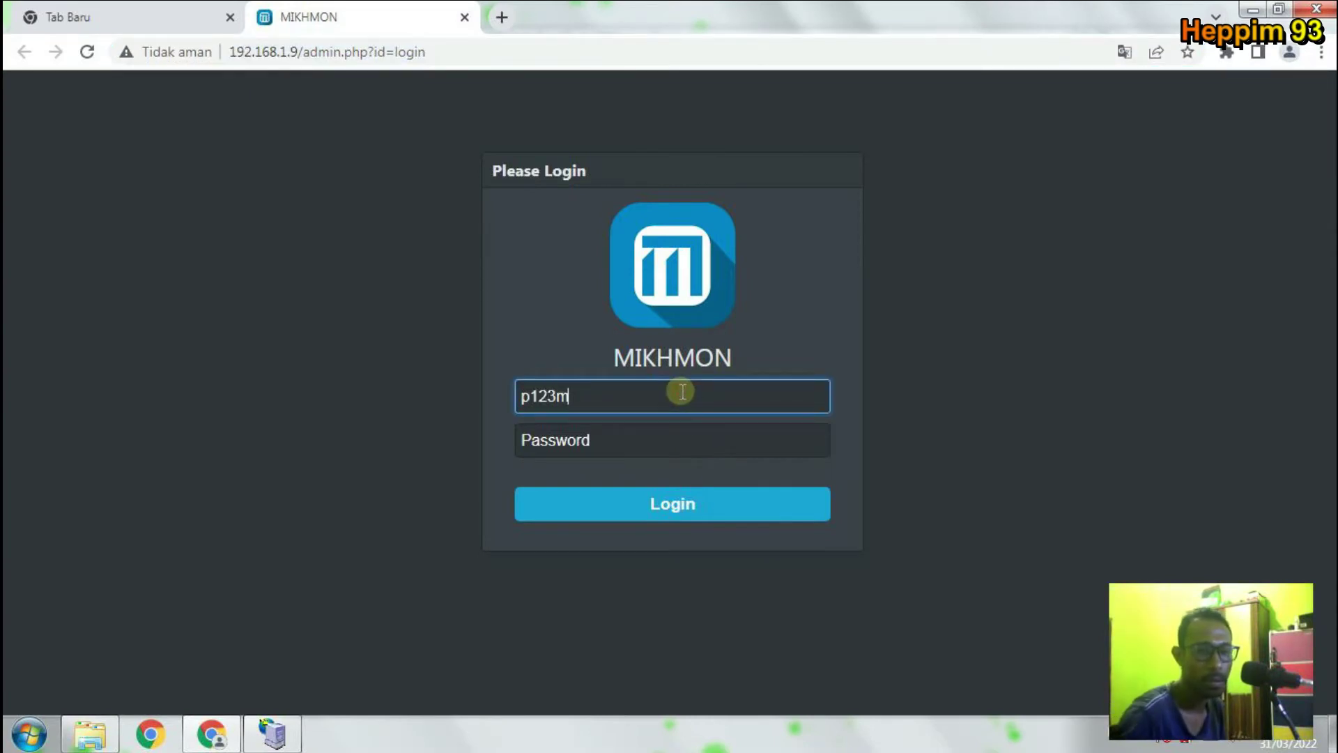
key("Tab")
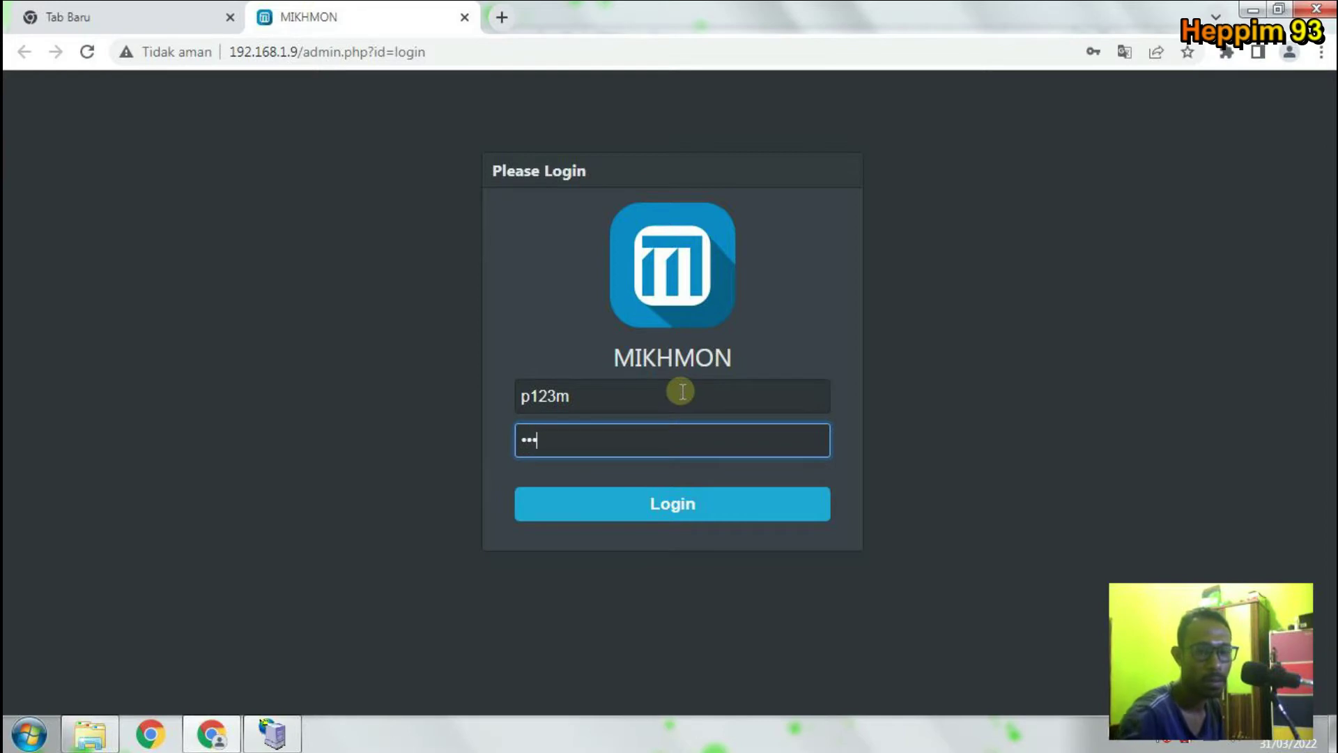
key("Return")
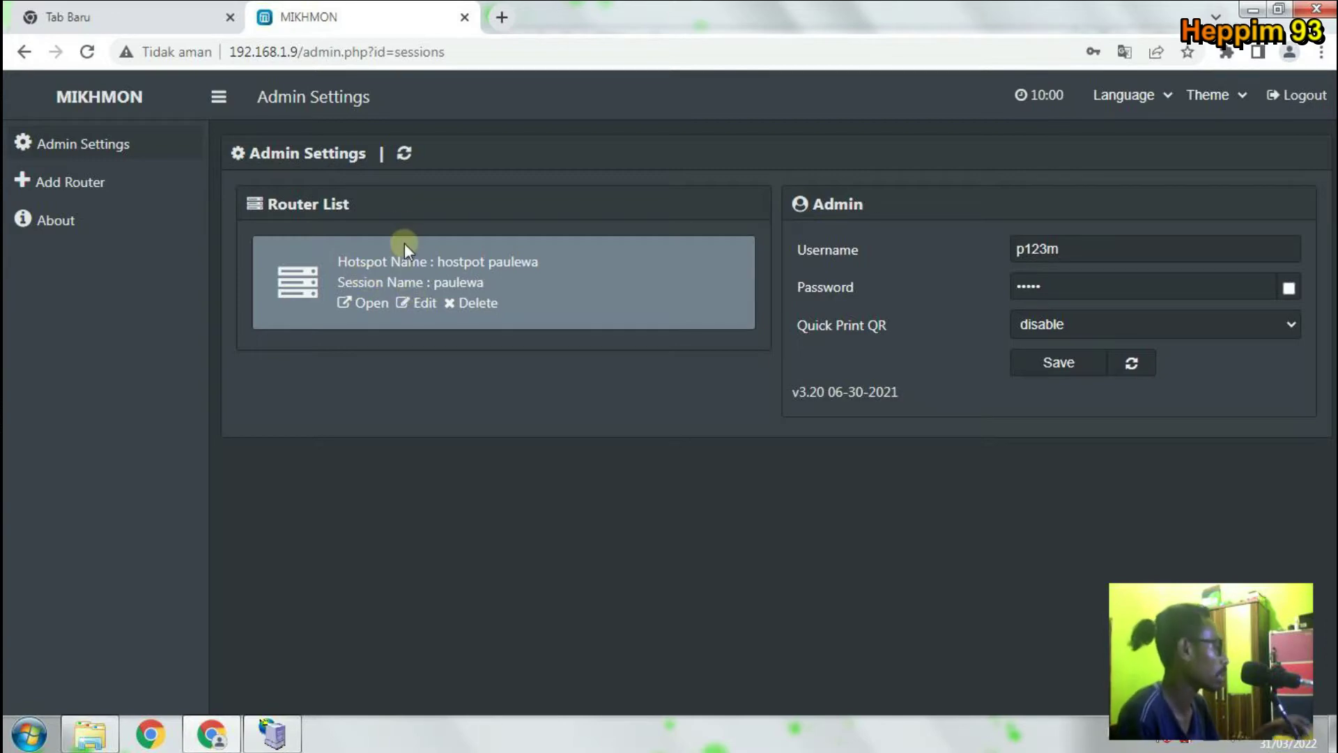
Open the paulewa router session and go to its Dashboard.
left_click(421, 304)
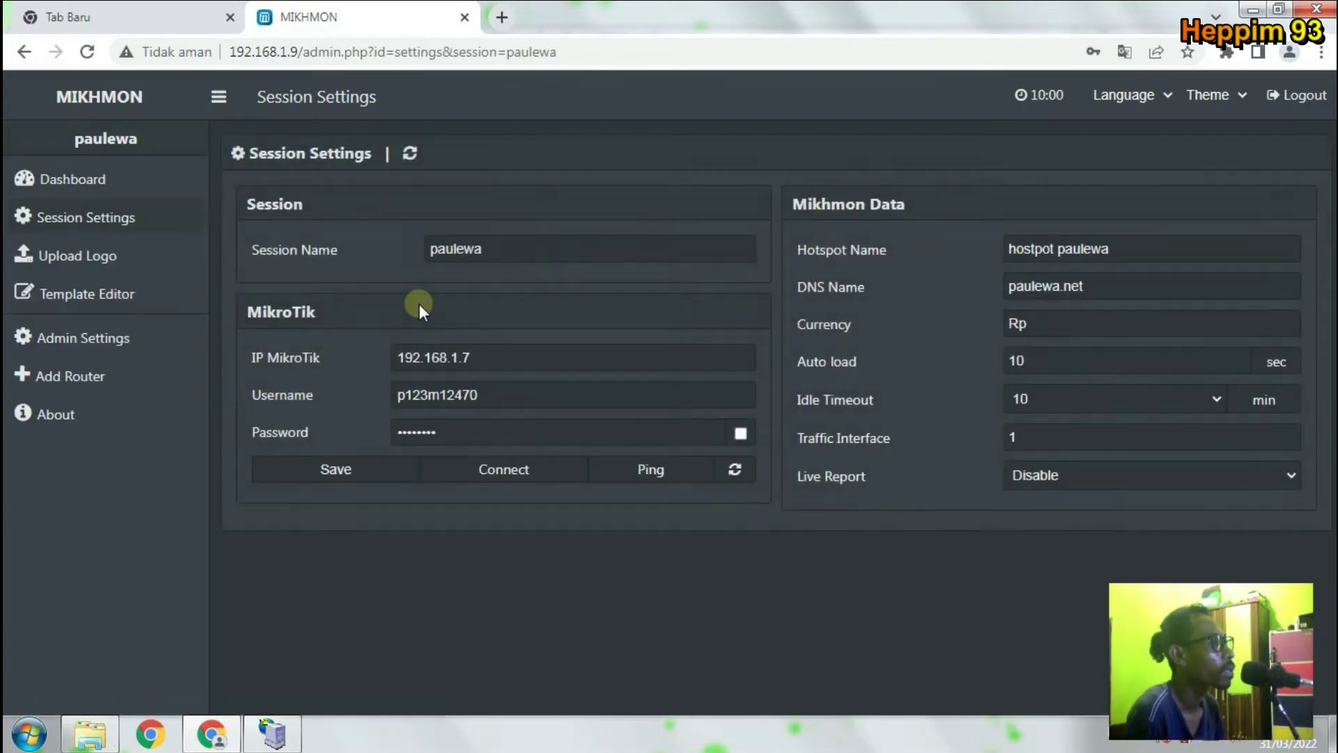
left_click(95, 183)
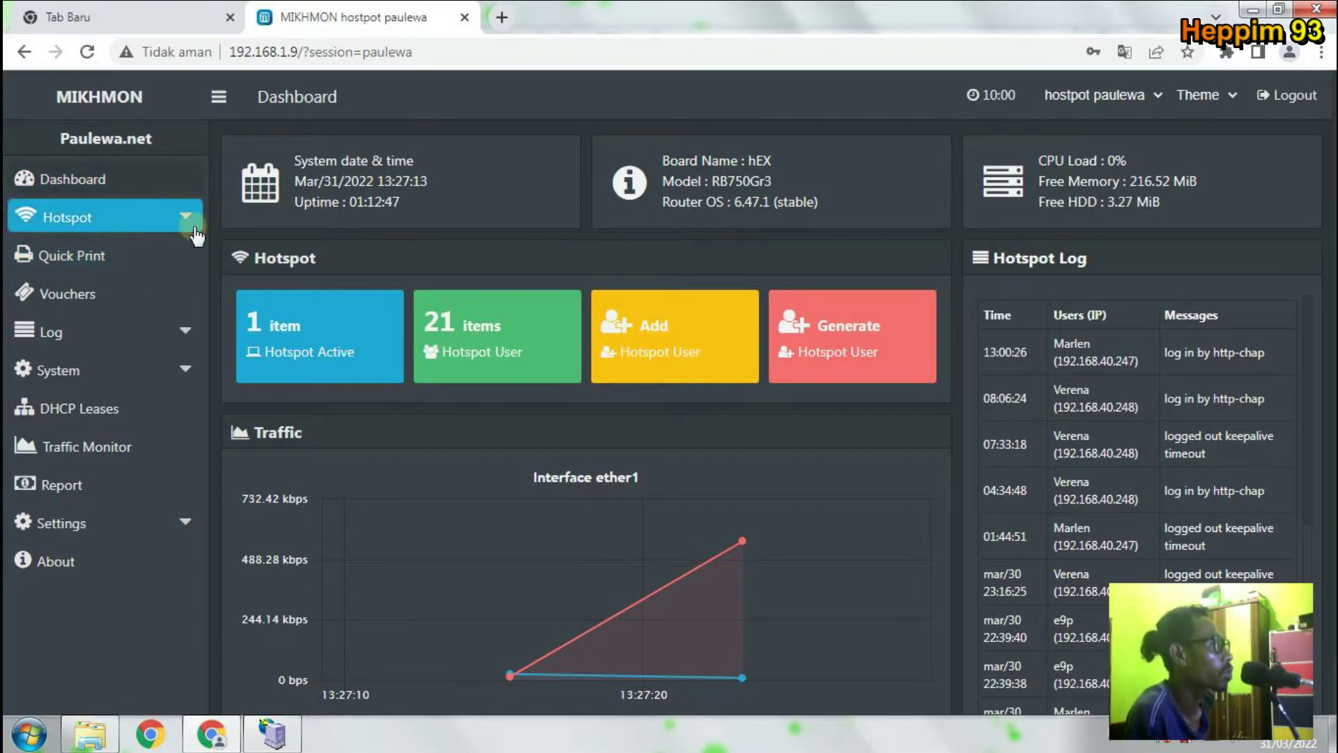
left_click(182, 222)
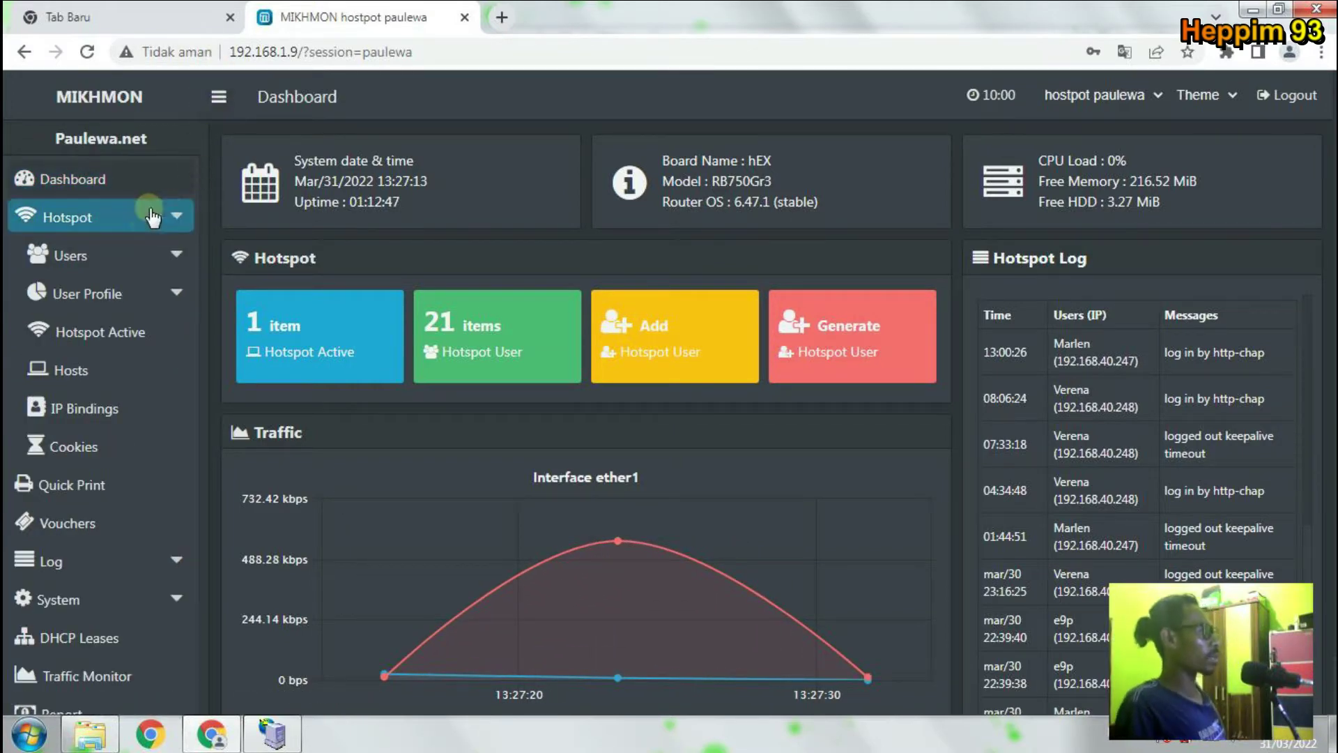
left_click(98, 252)
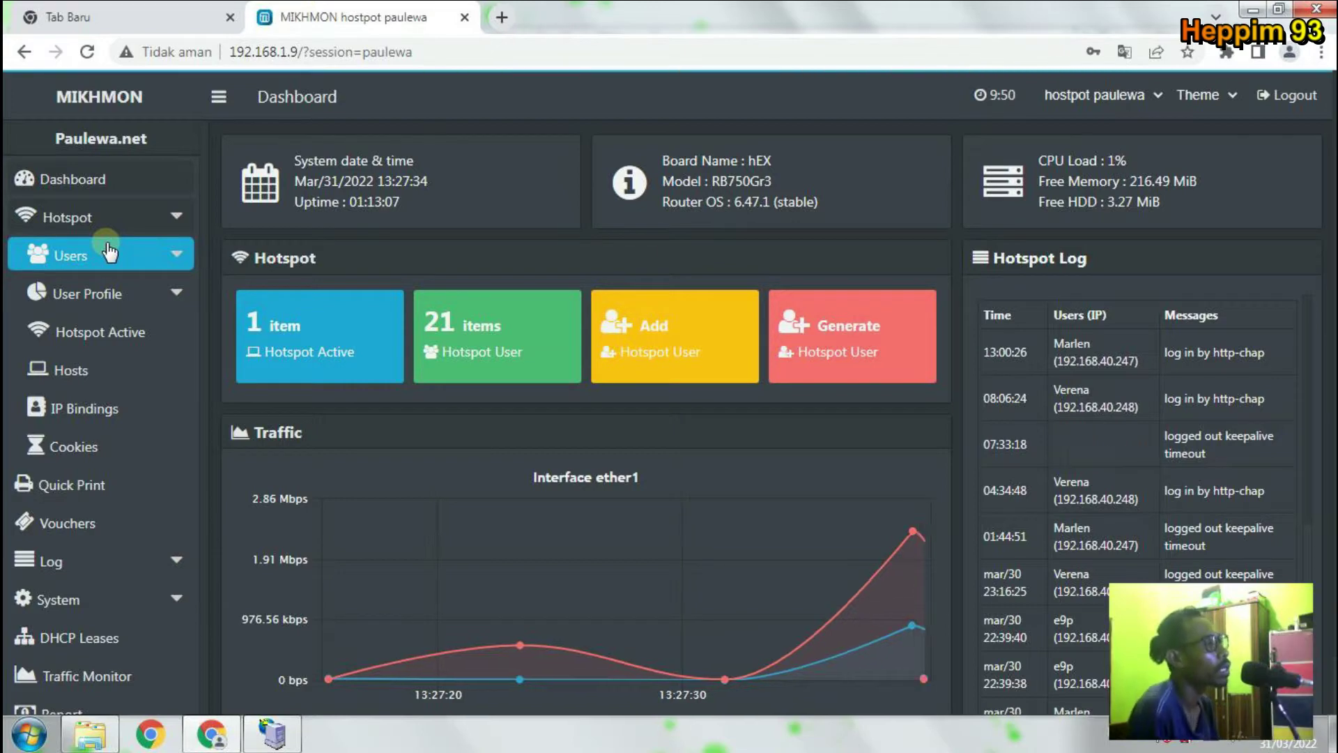
left_click(180, 216)
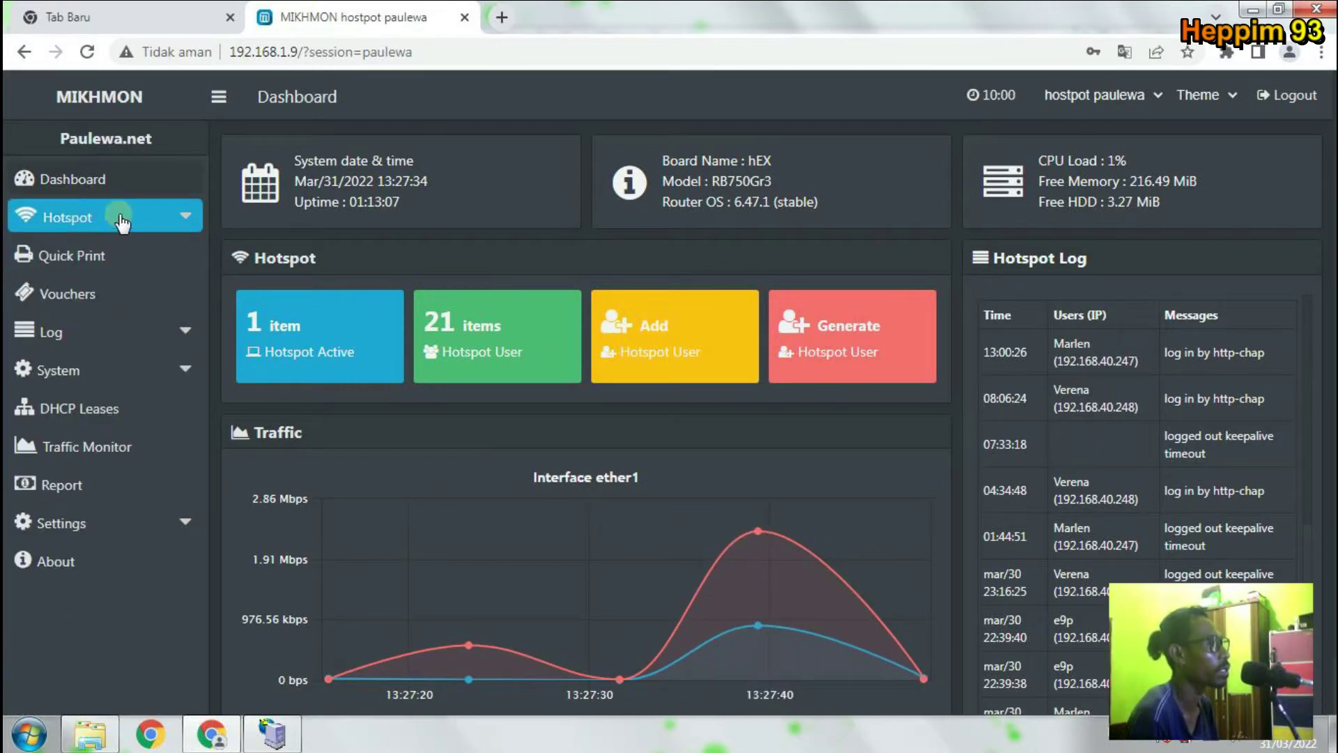
left_click(120, 221)
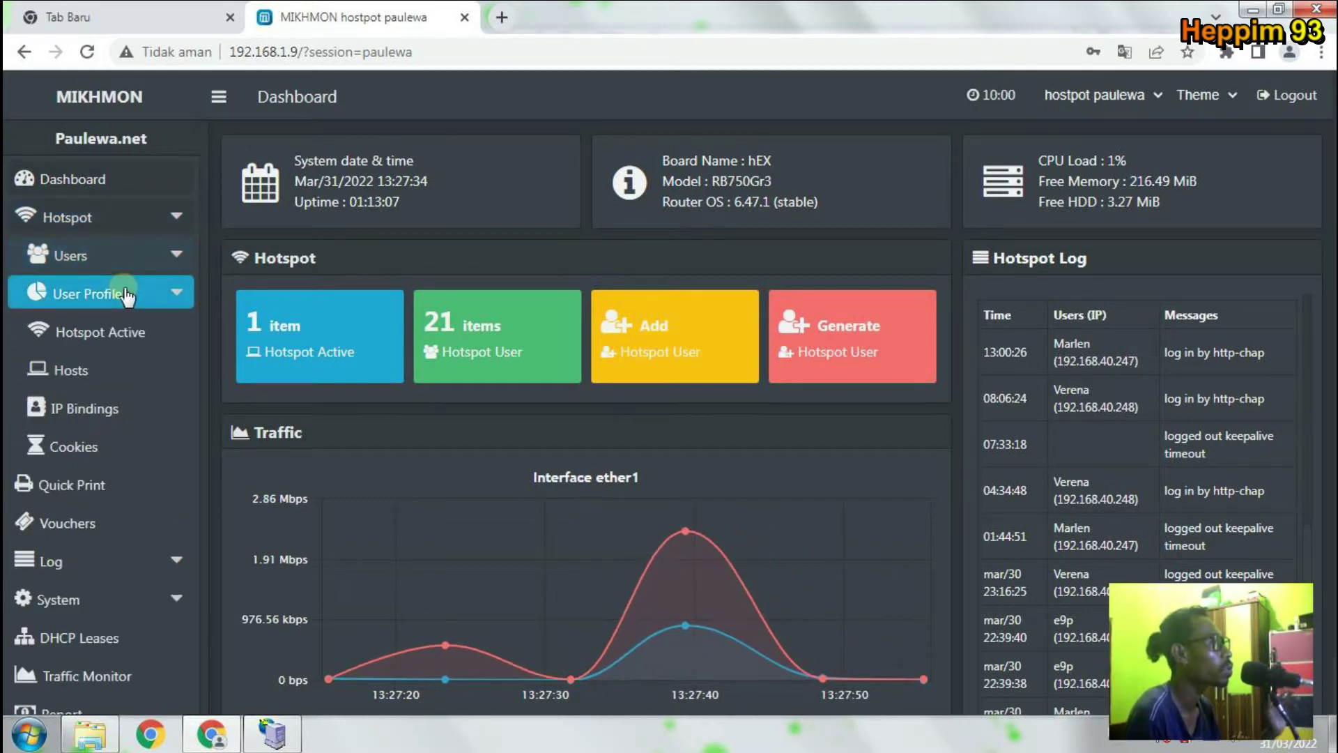
left_click(125, 294)
left_click(127, 258)
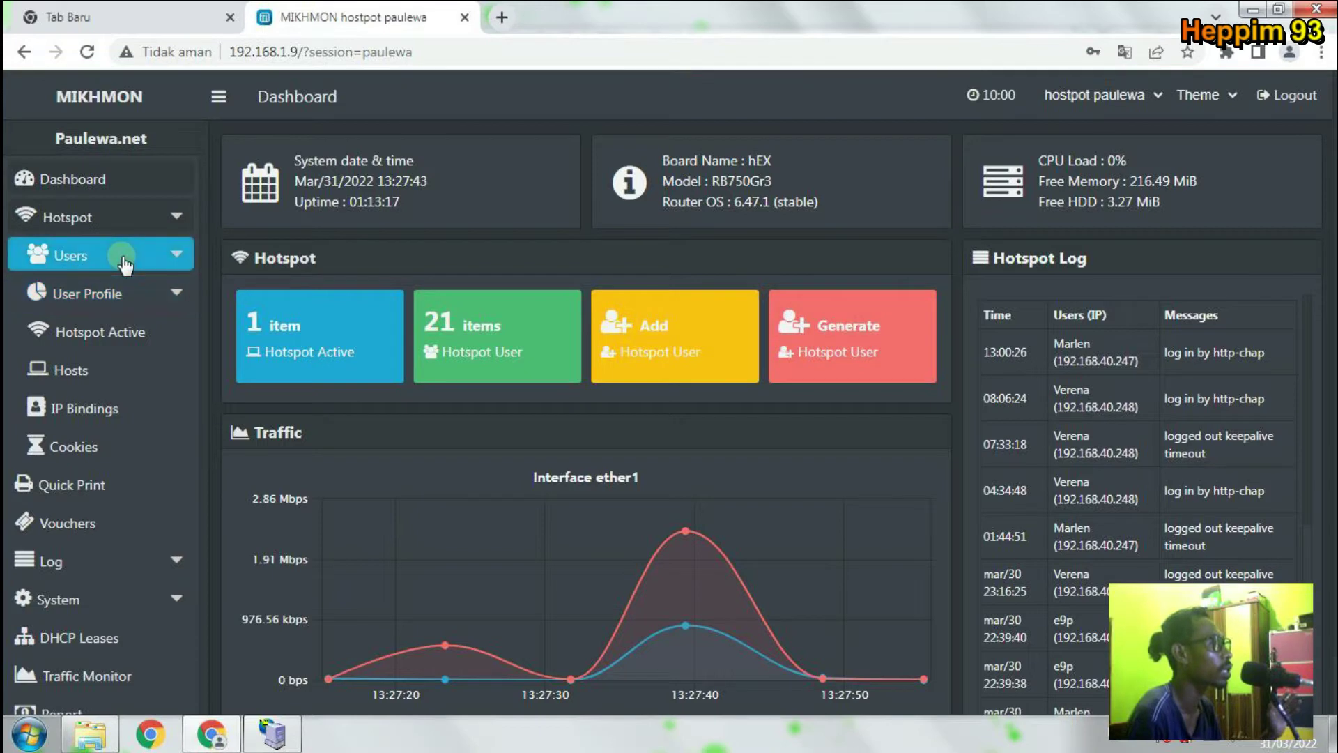
left_click(127, 295)
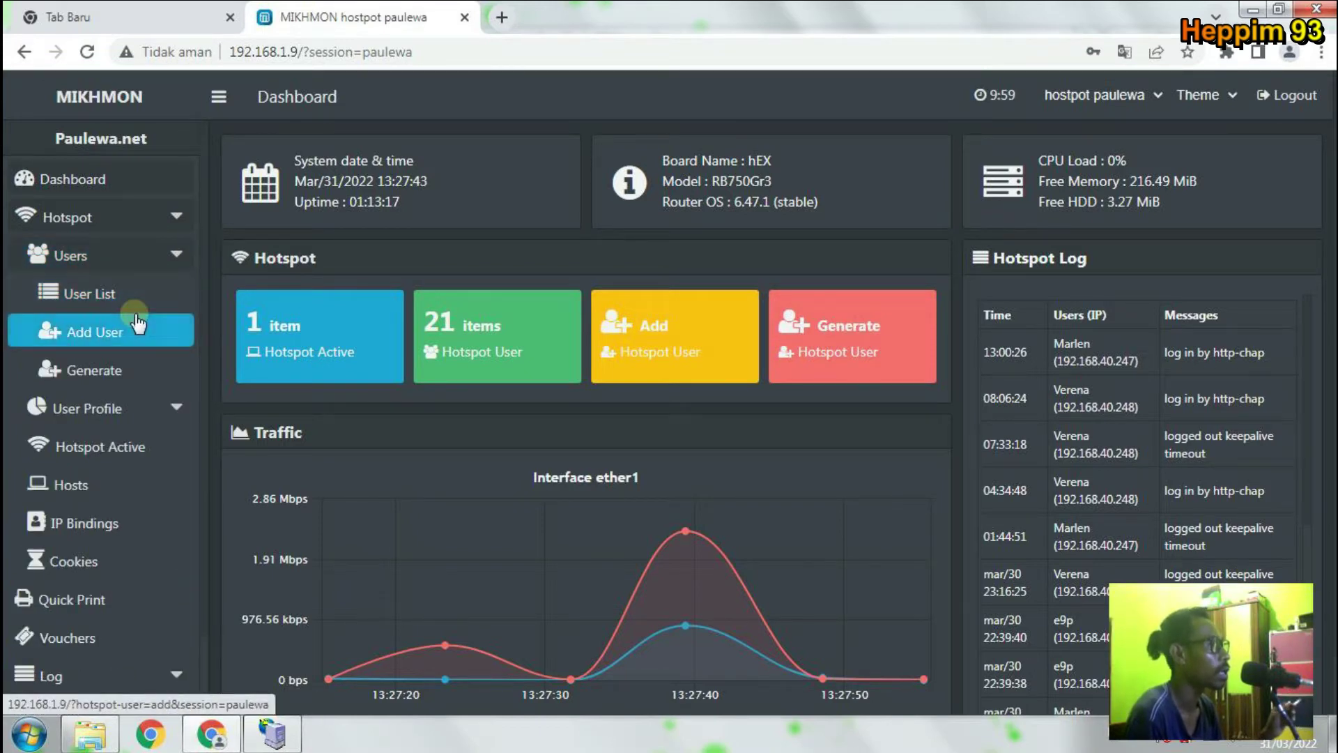
left_click(136, 253)
left_click(136, 294)
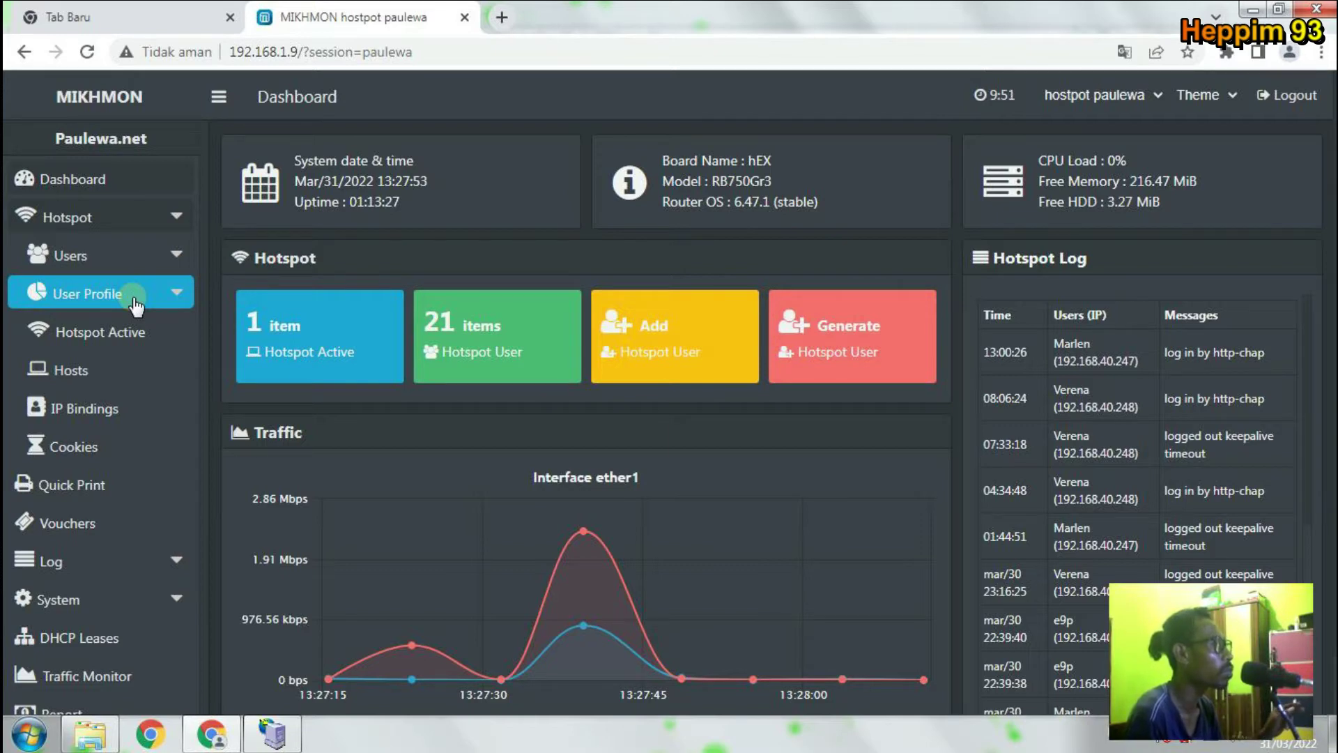
left_click(147, 254)
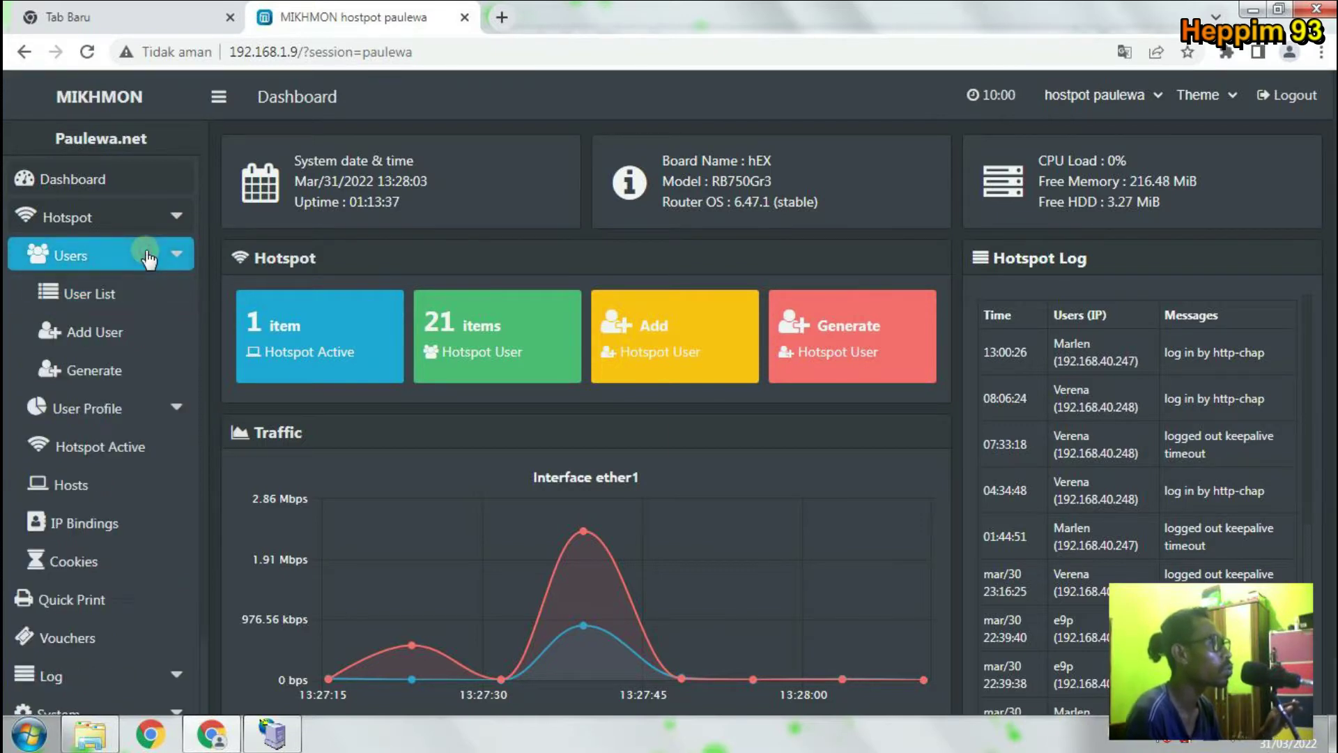
left_click(98, 357)
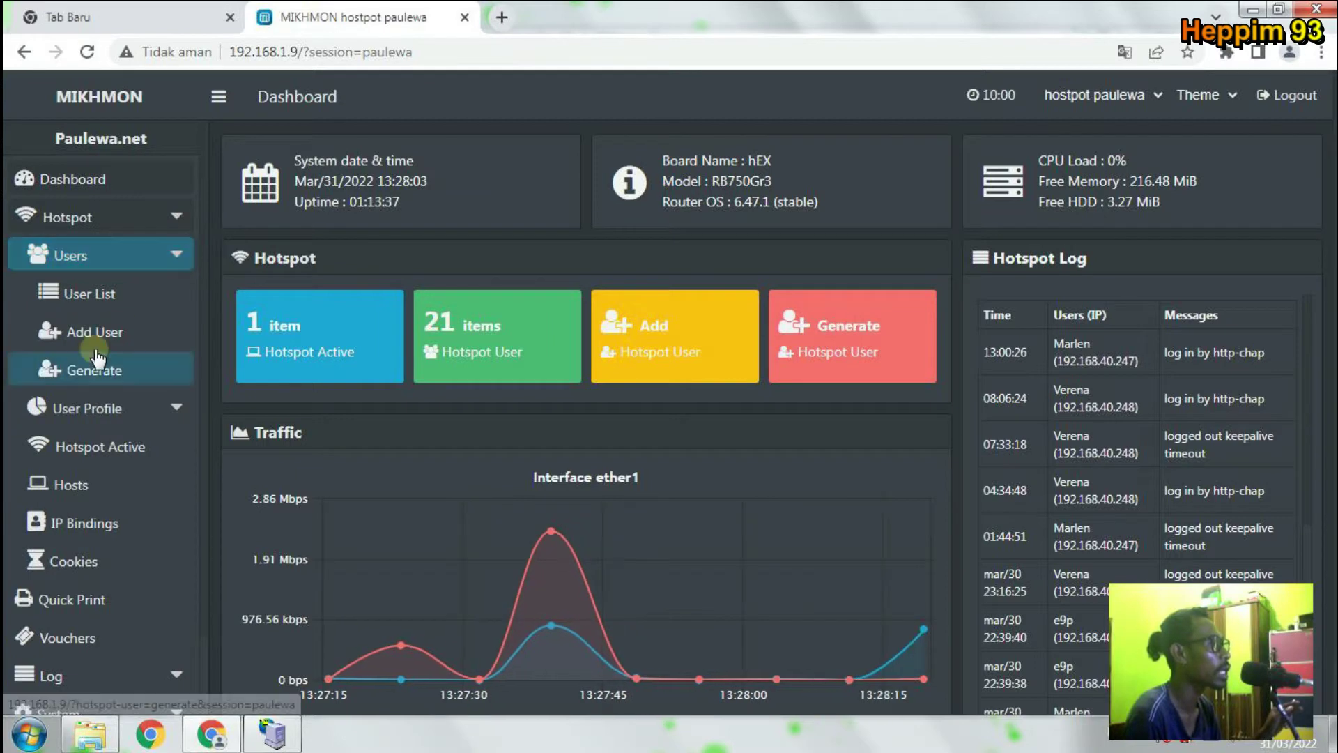
left_click(97, 347)
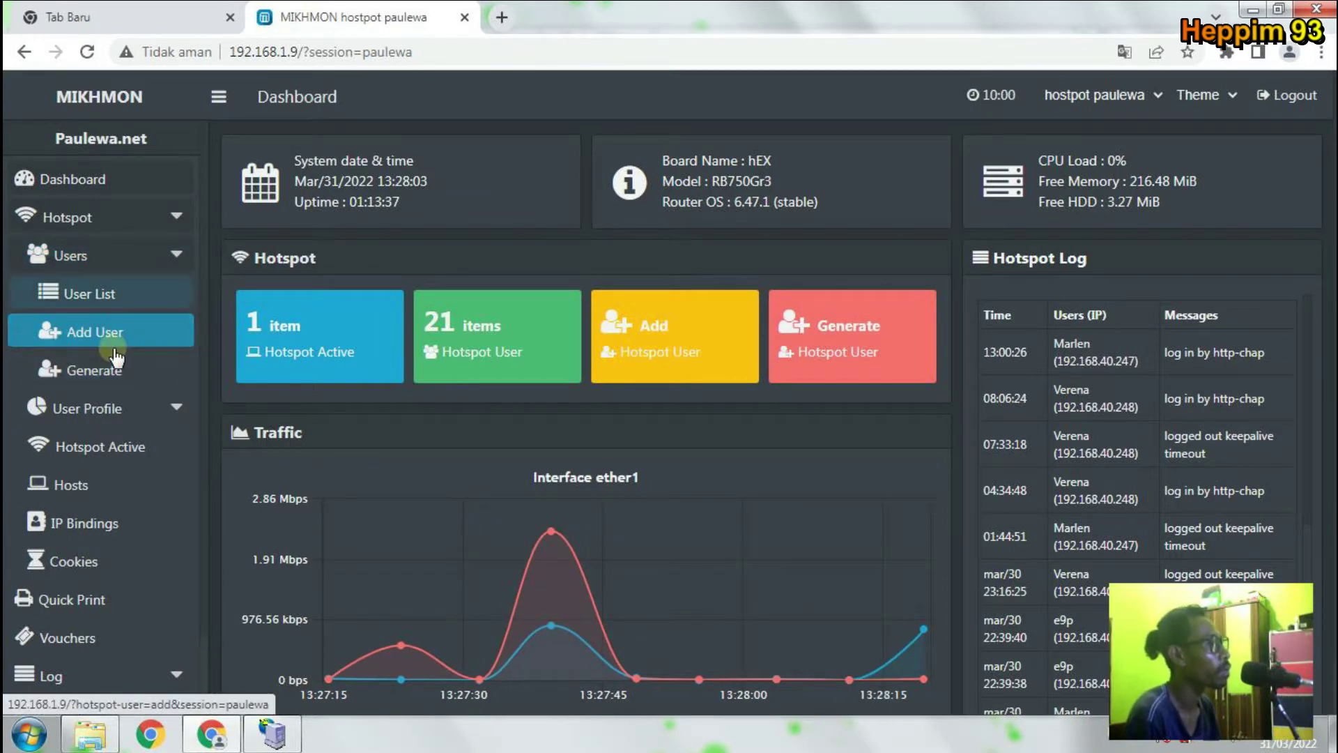
left_click(114, 290)
left_click(113, 259)
left_click(105, 293)
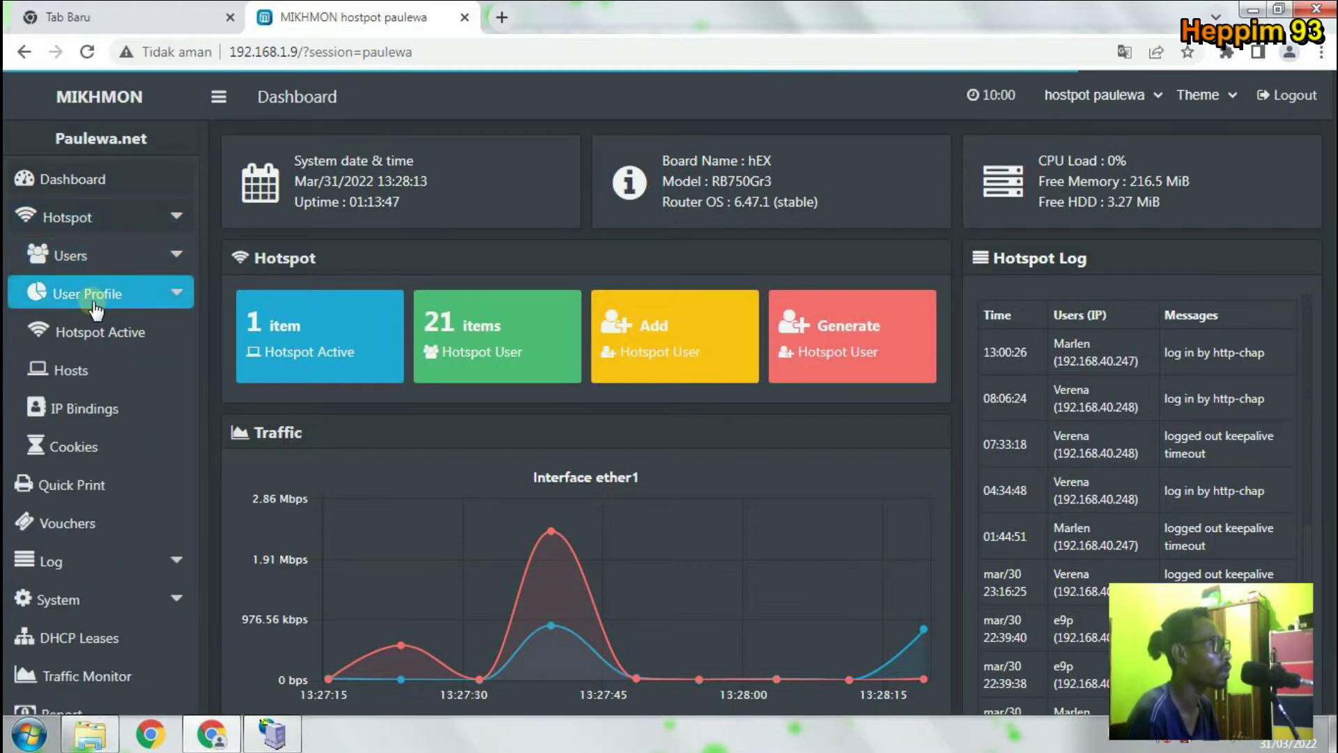
Show the User Profile list, then start a new profile via Add Profile.
left_click(140, 294)
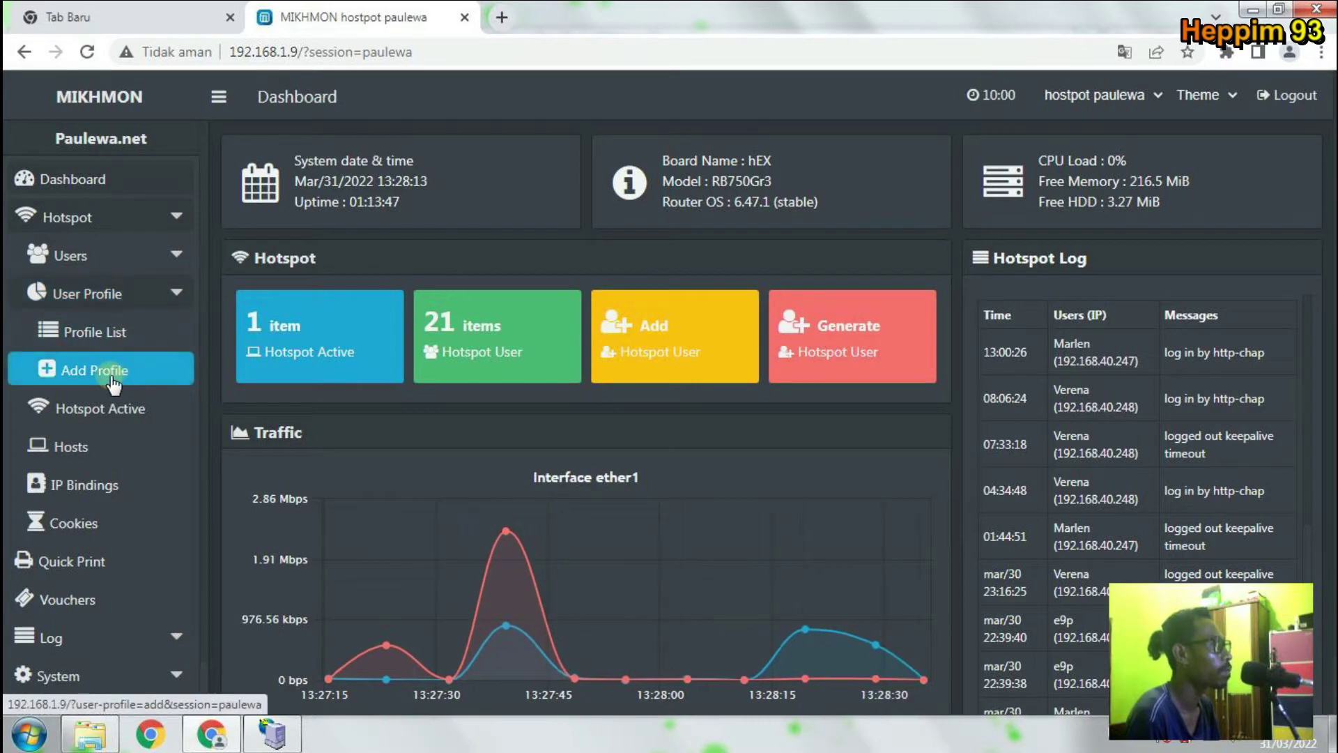
left_click(94, 334)
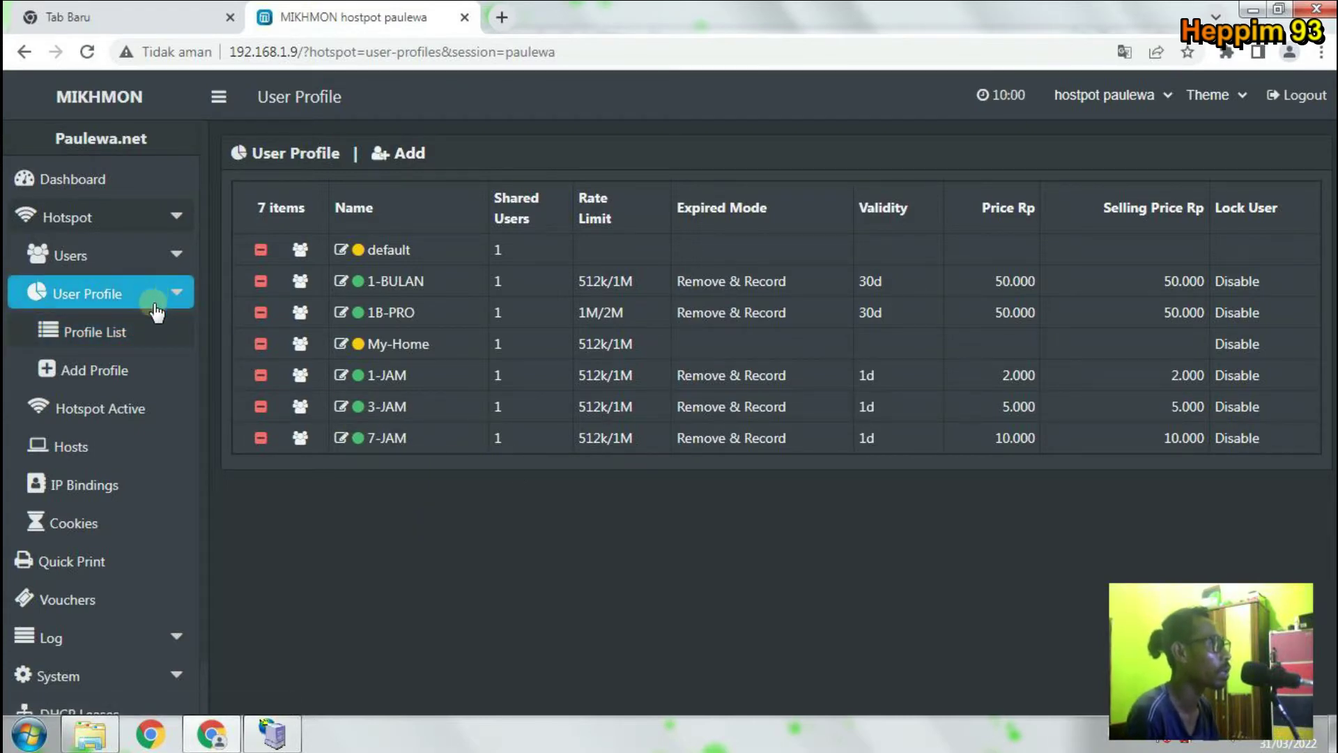
left_click(120, 380)
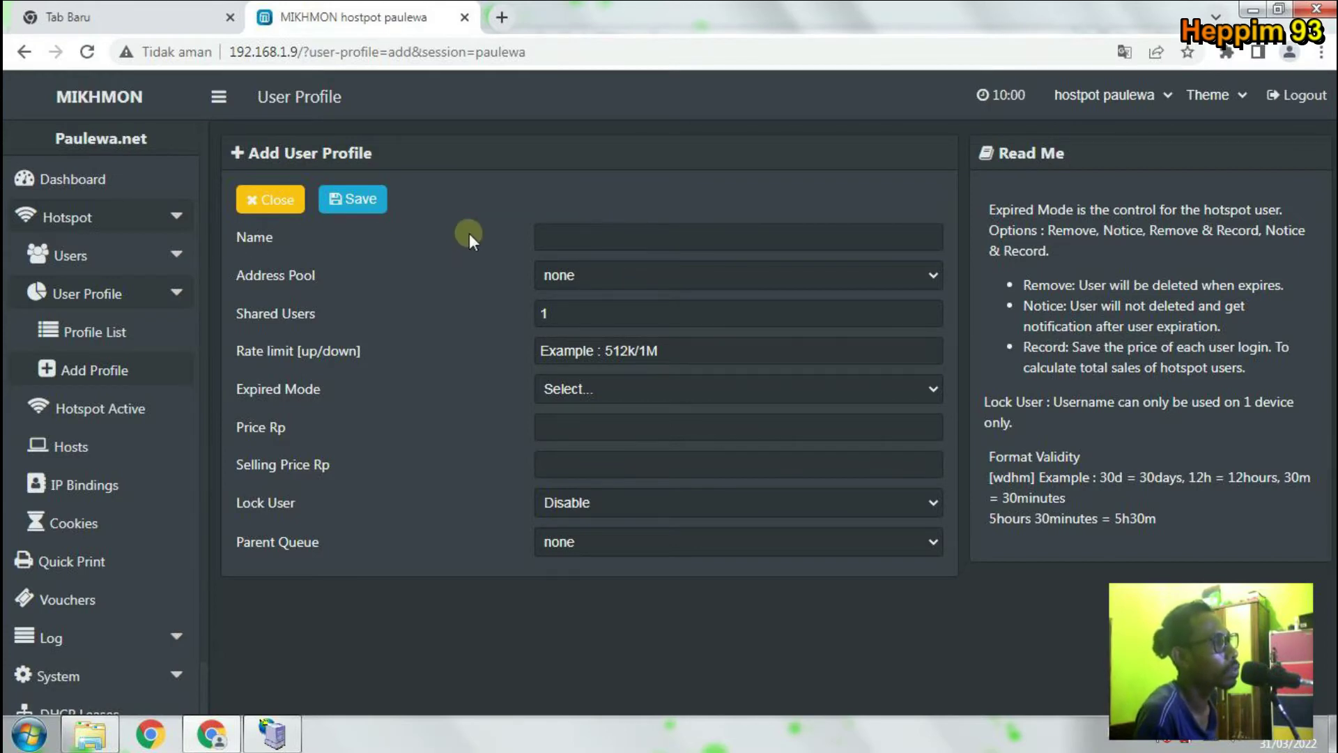
left_click(551, 237)
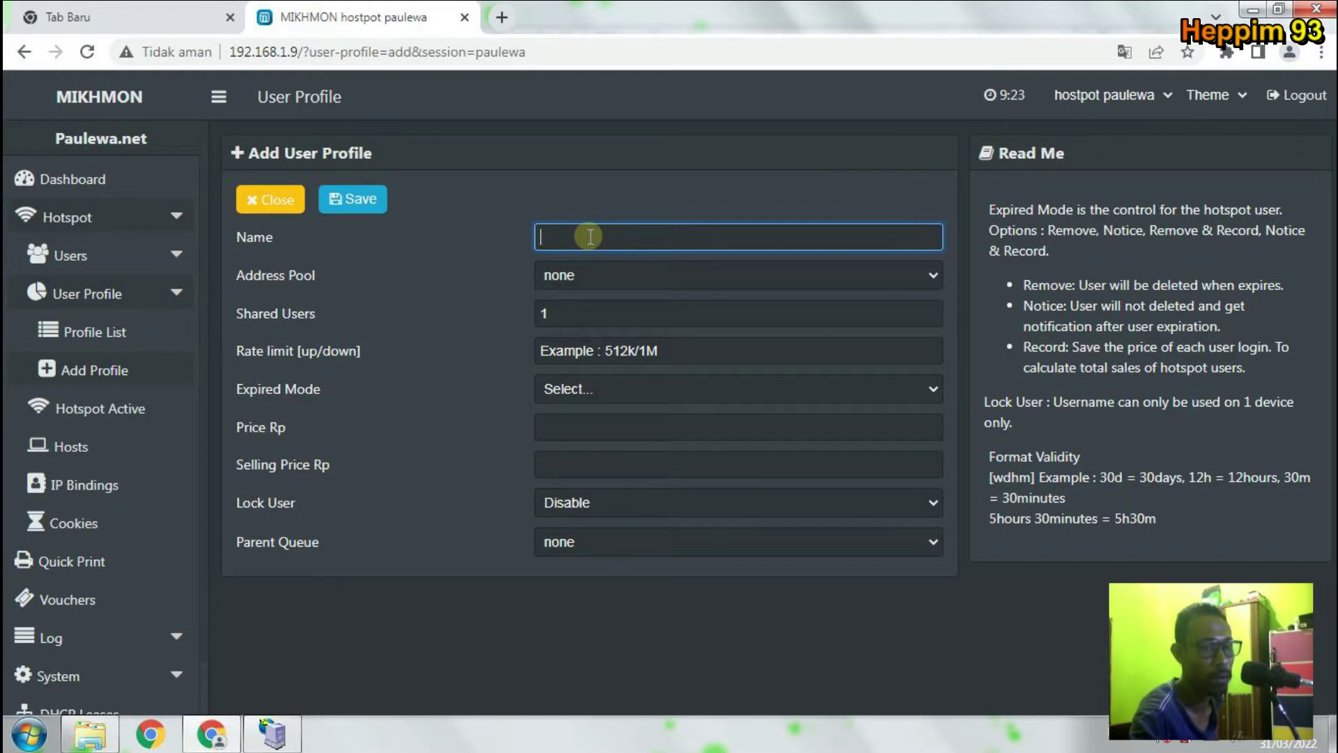
type("10")
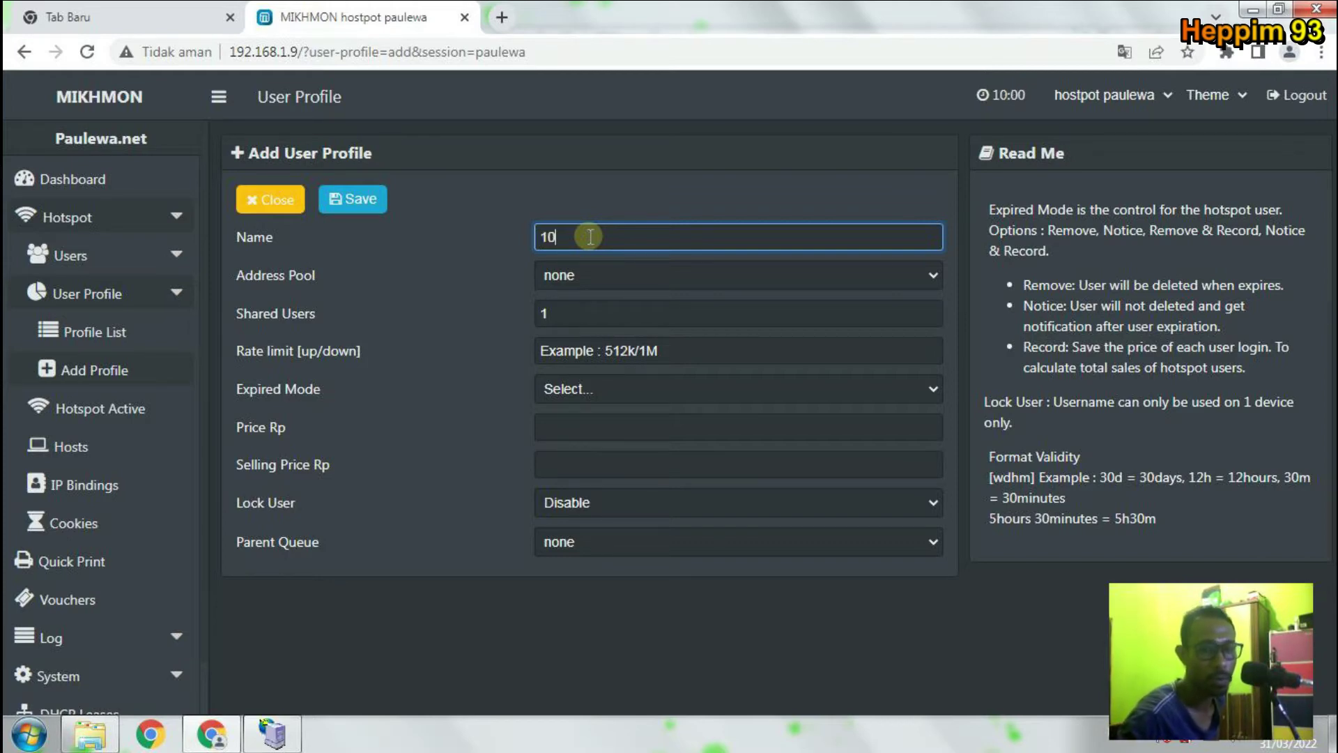
type("-")
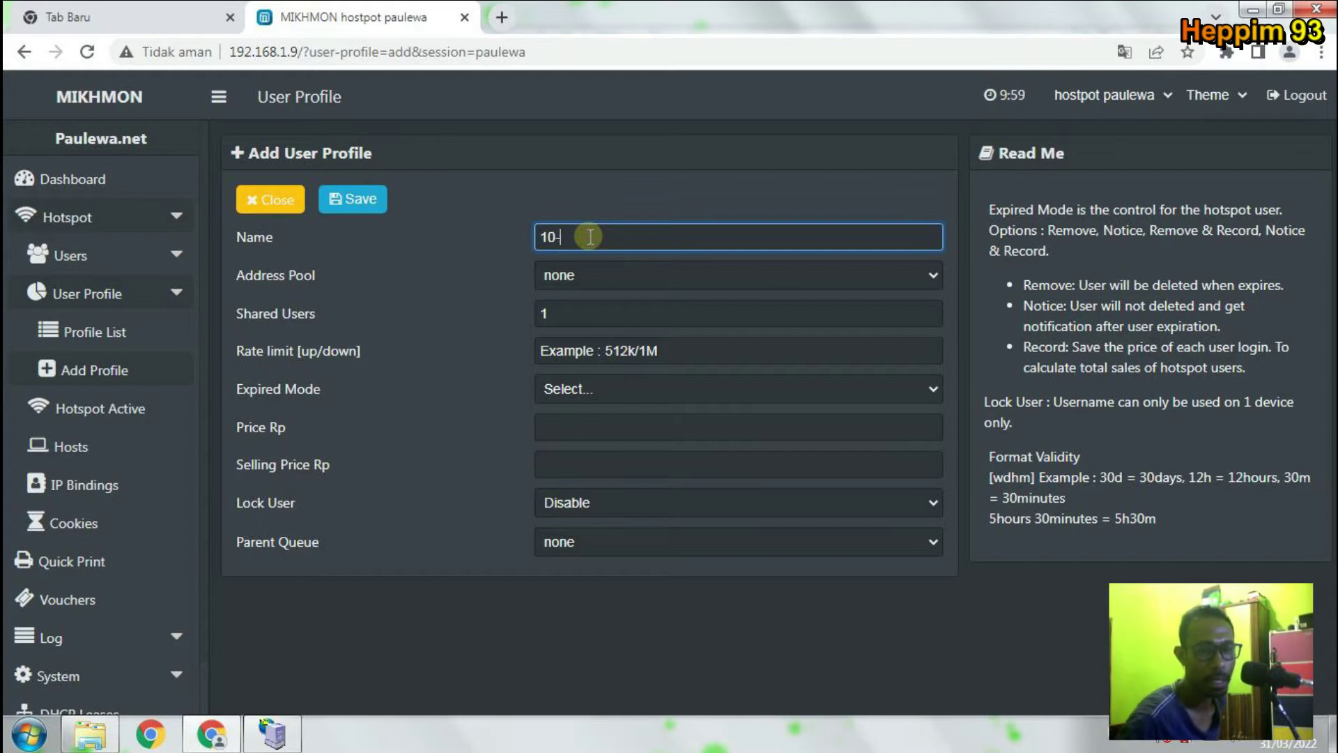
type("JAM")
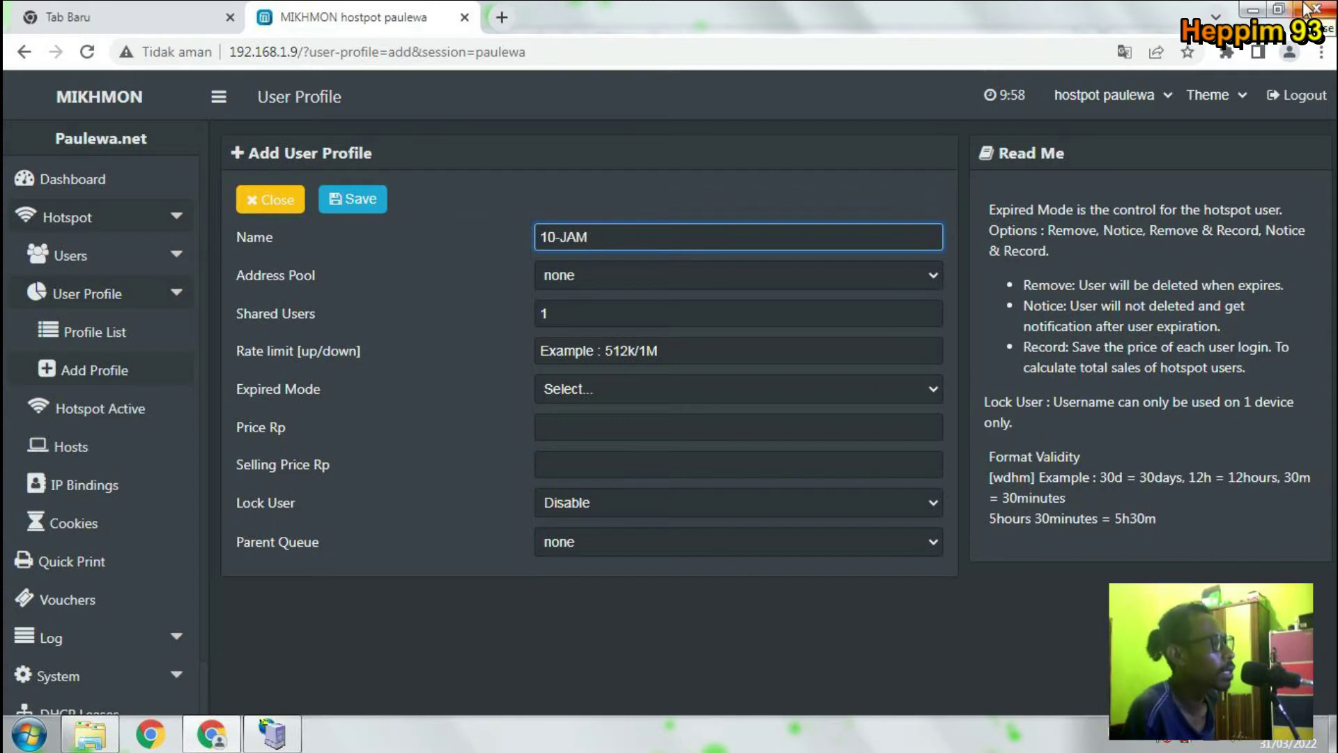
left_click(636, 282)
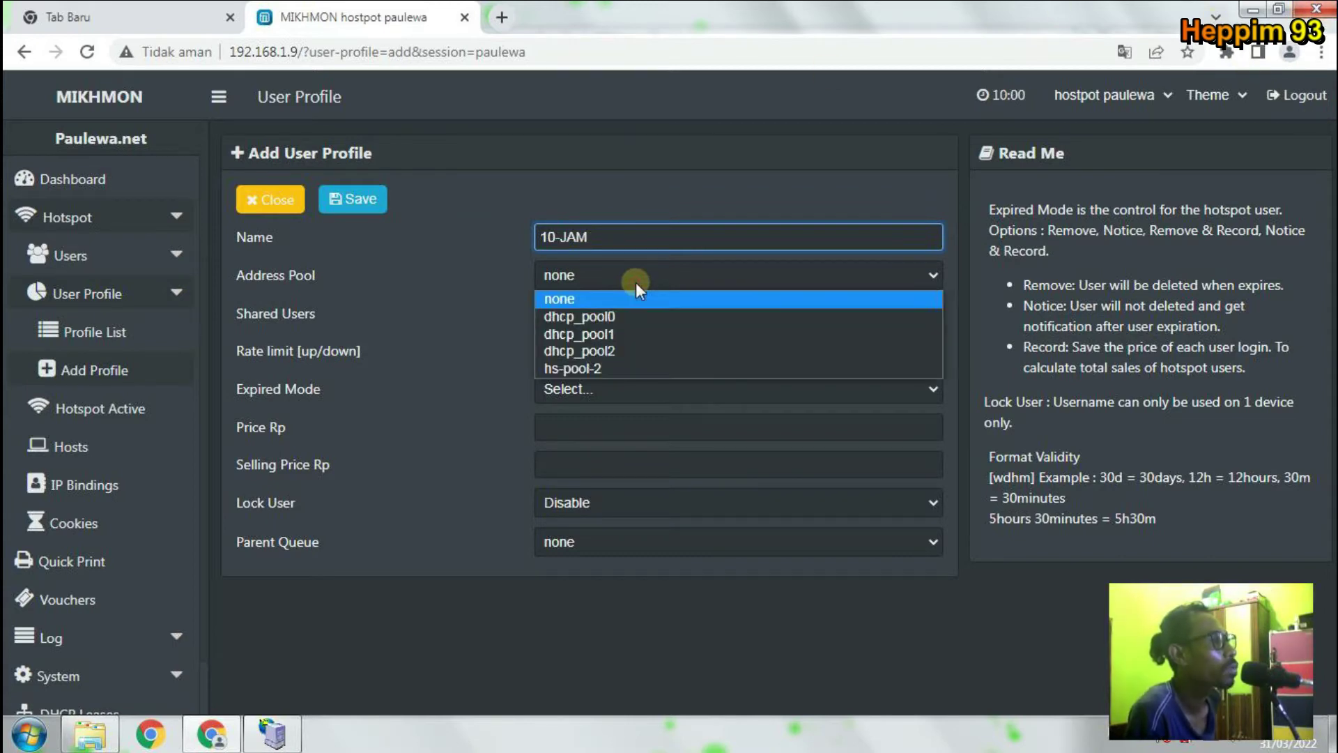
left_click(636, 282)
right_click(613, 5)
left_click(720, 325)
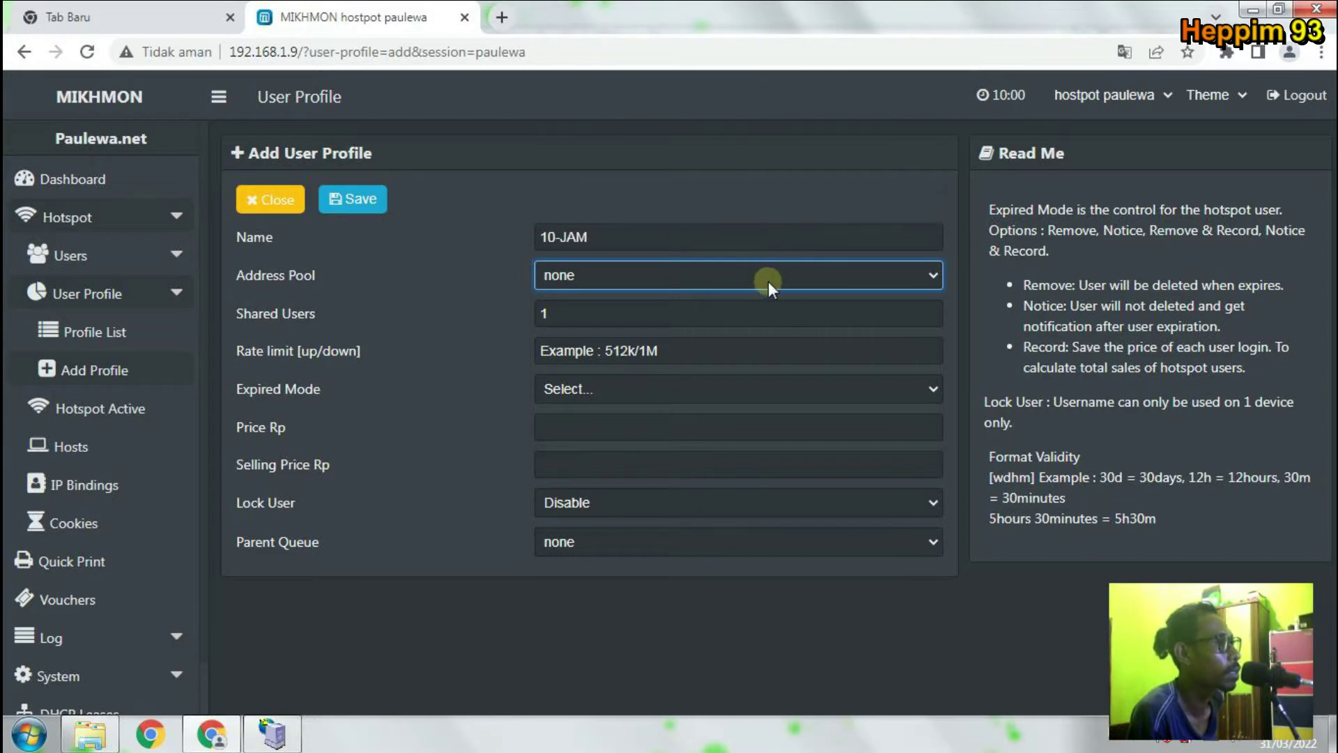
left_click(593, 309)
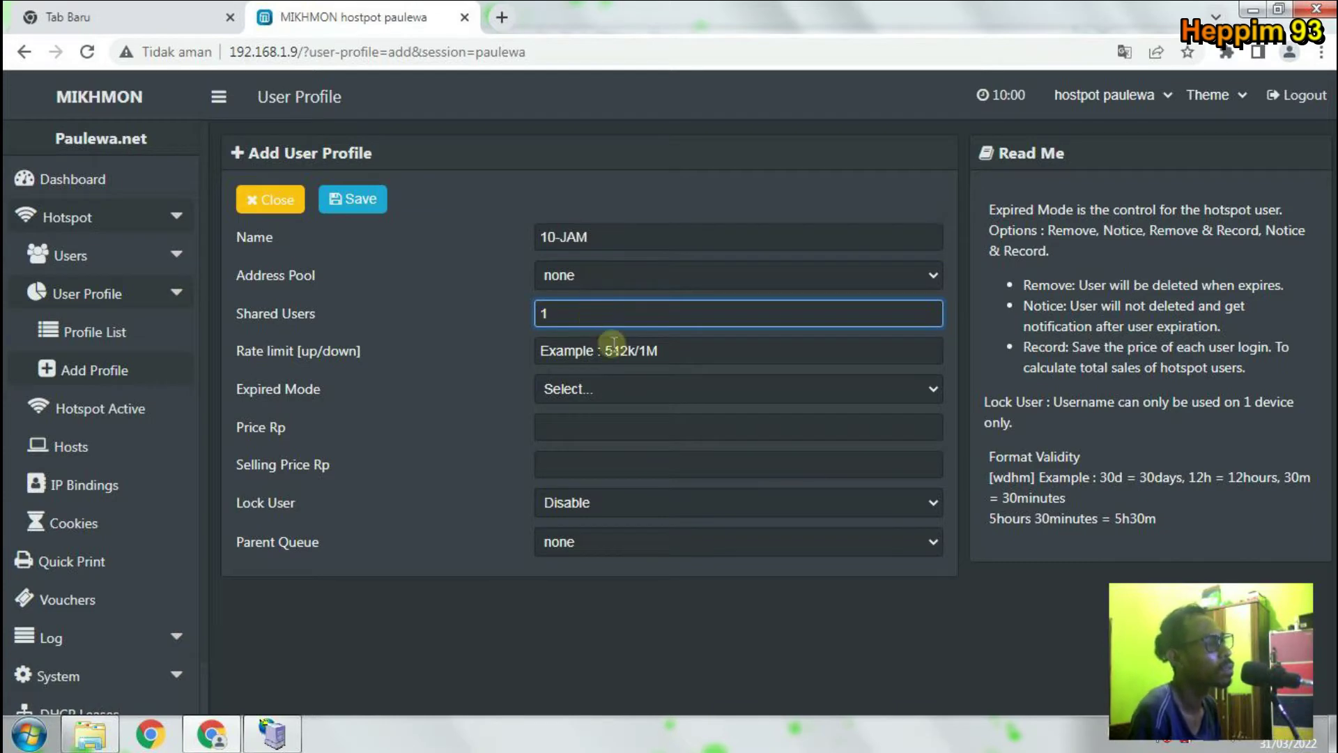
left_click(655, 352)
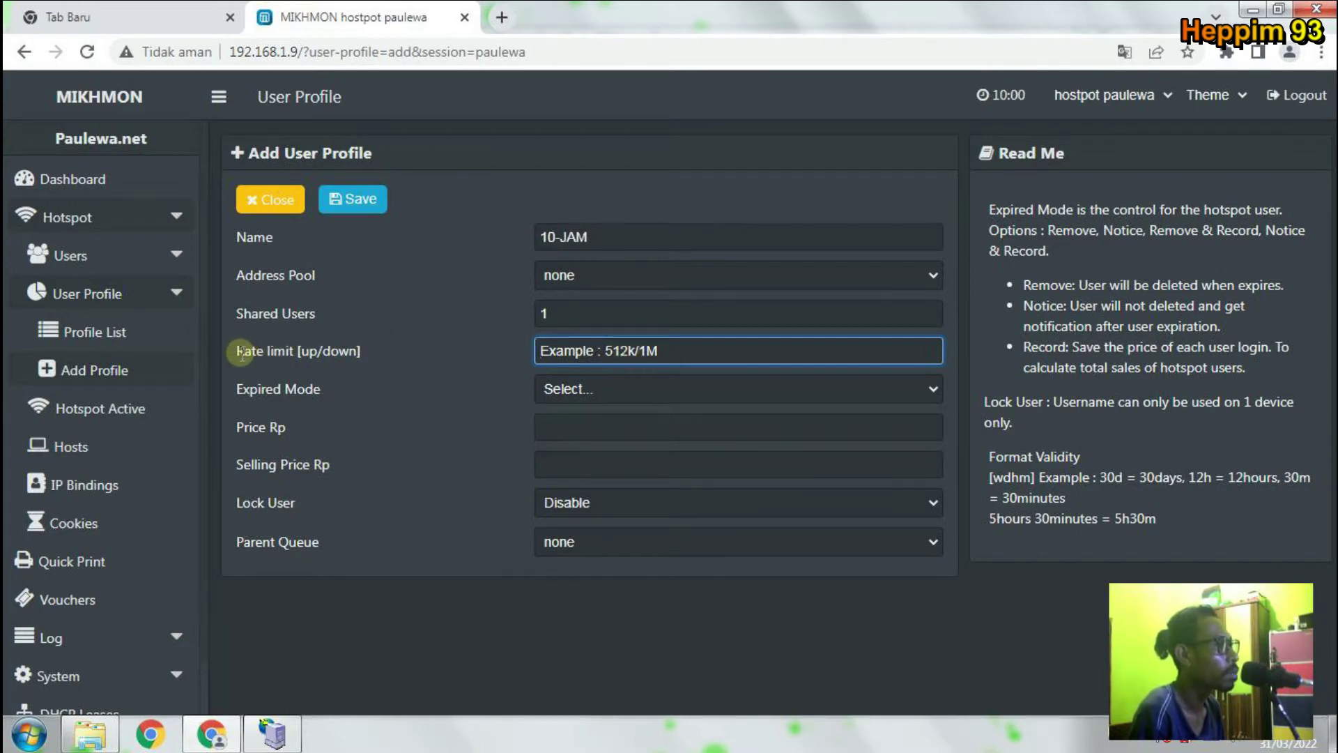
left_click_drag(238, 351, 293, 354)
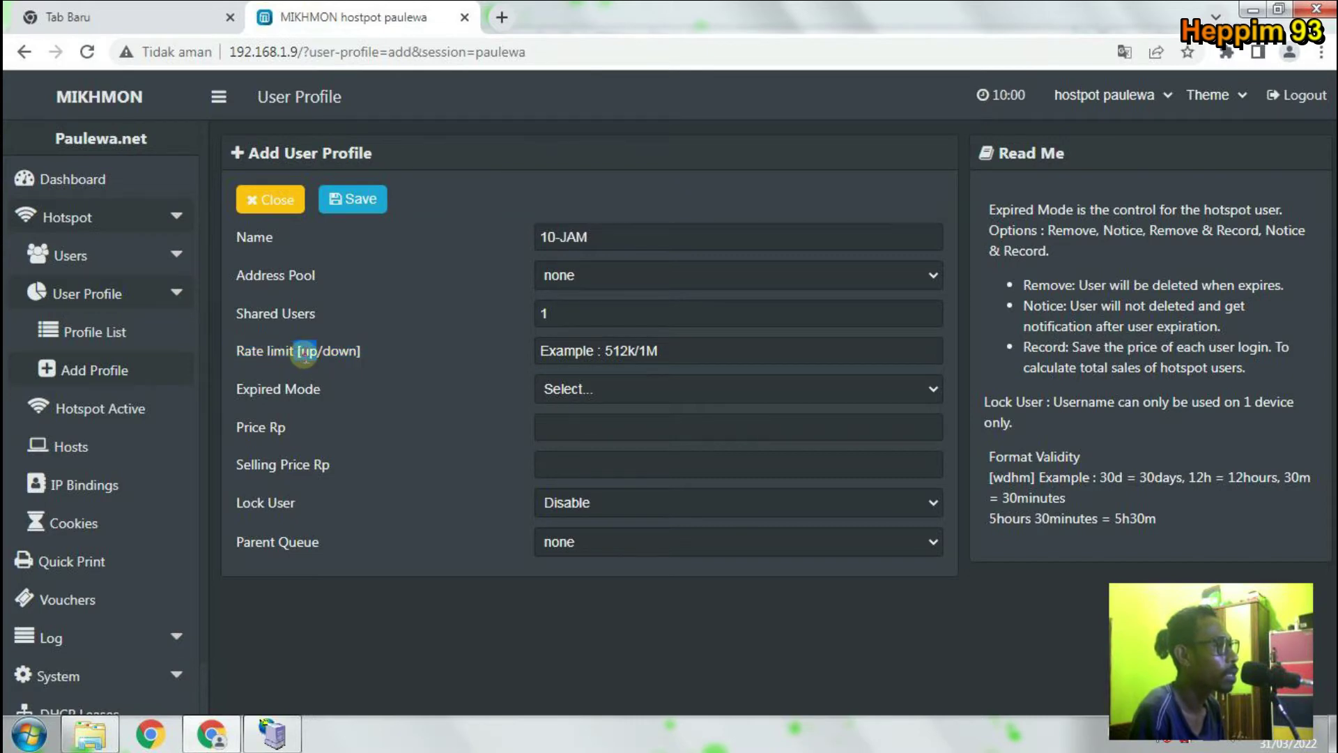
left_click(305, 354)
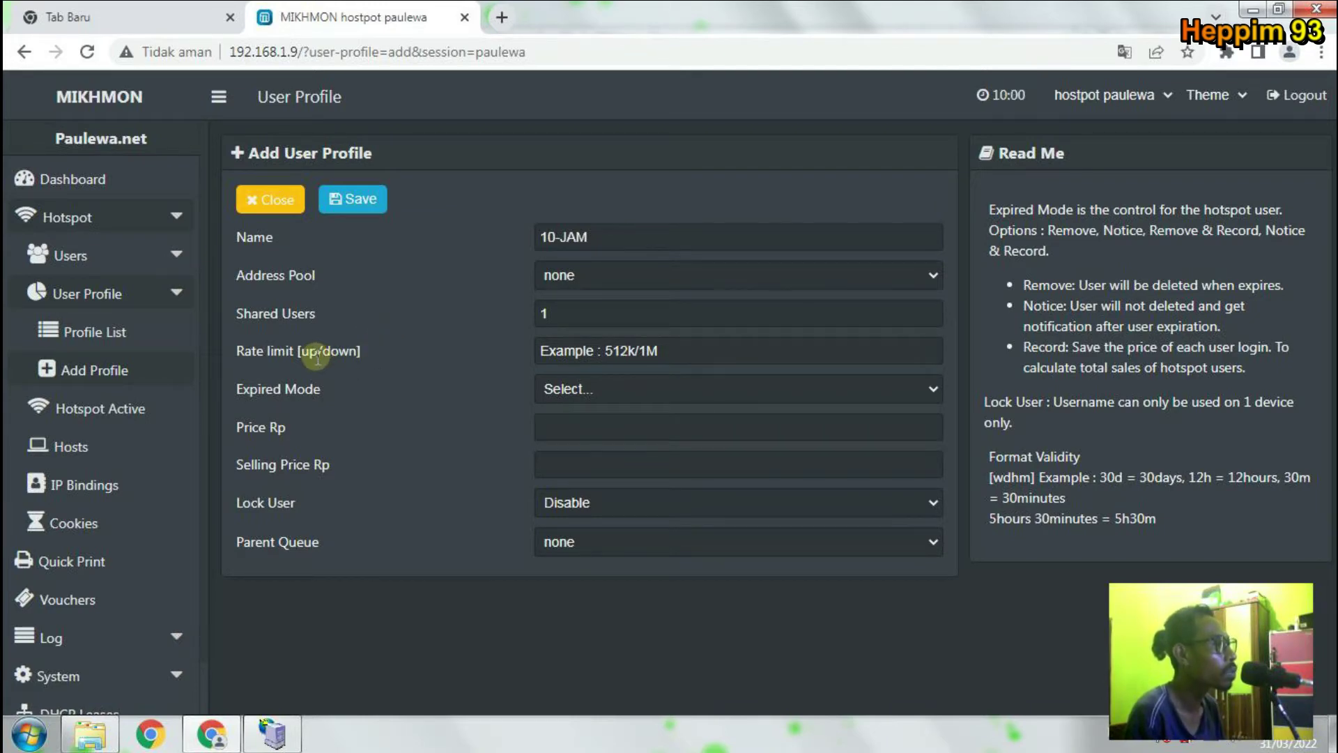
left_click_drag(318, 352, 299, 355)
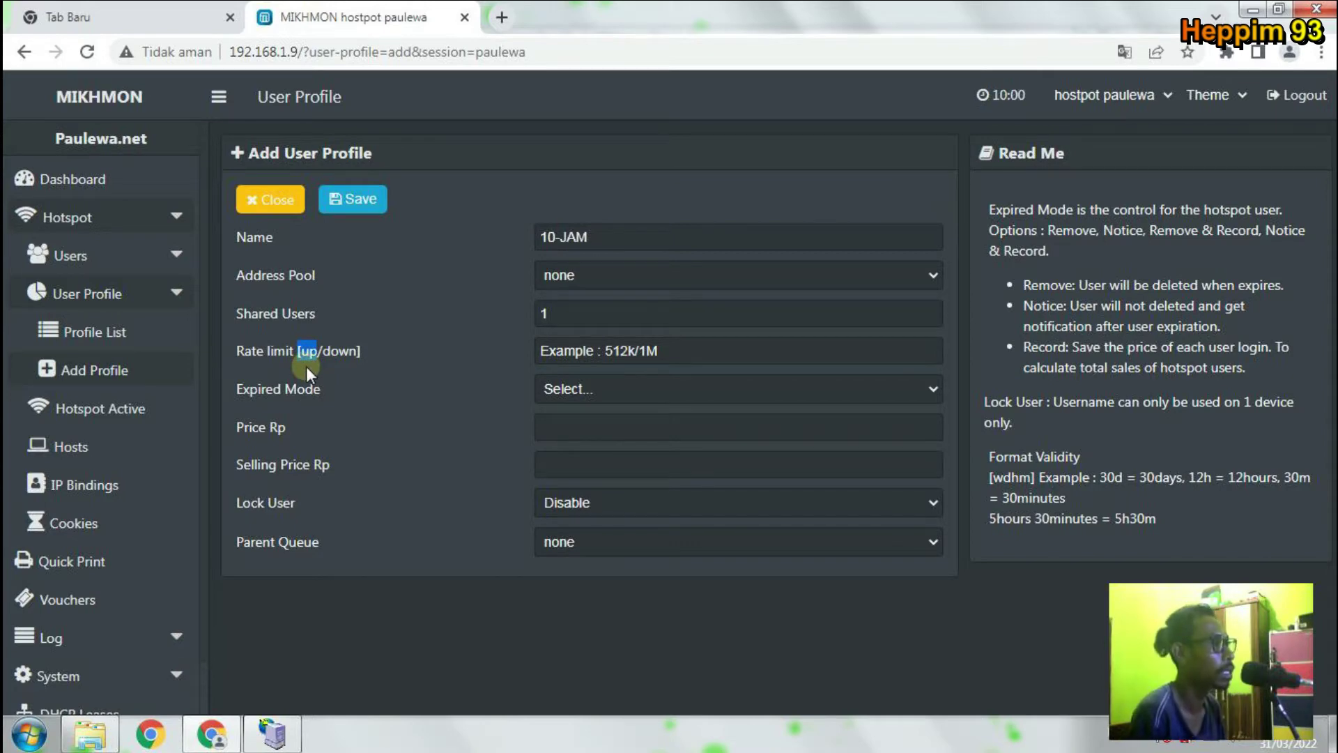
left_click(319, 355)
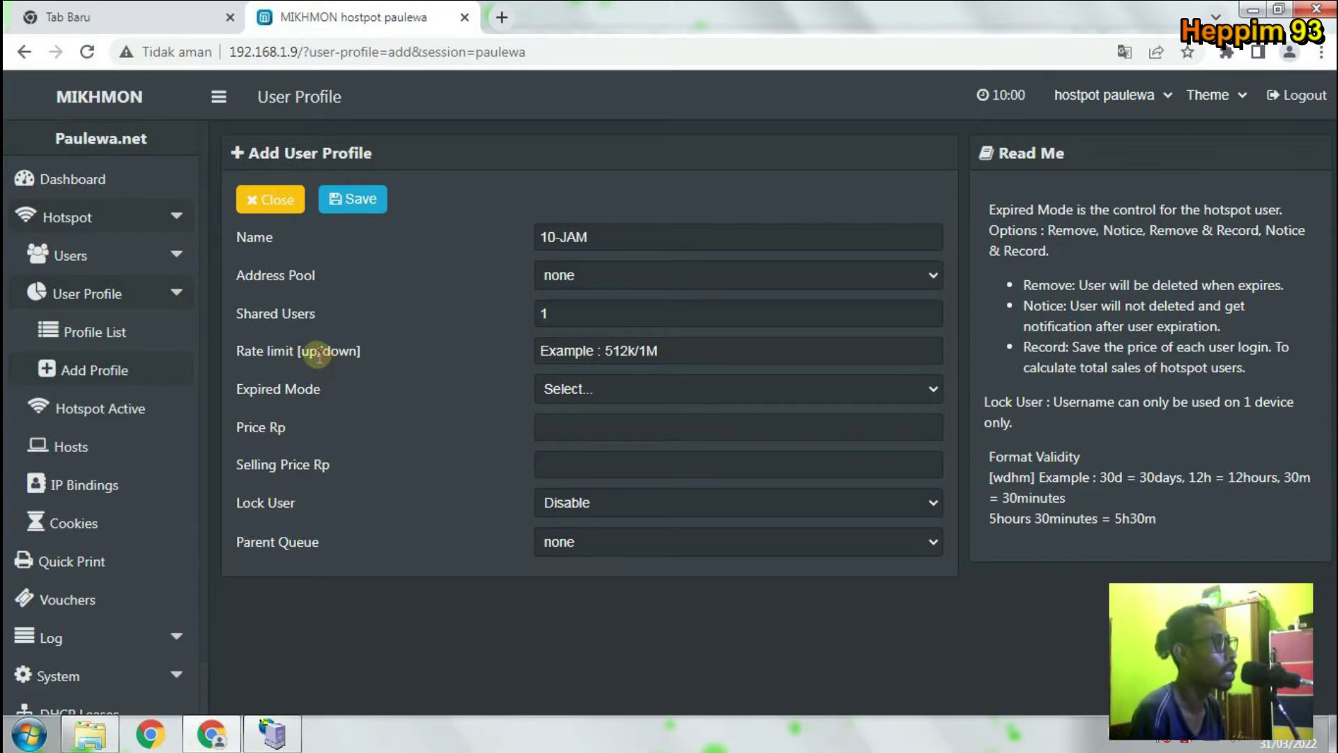
left_click(575, 354)
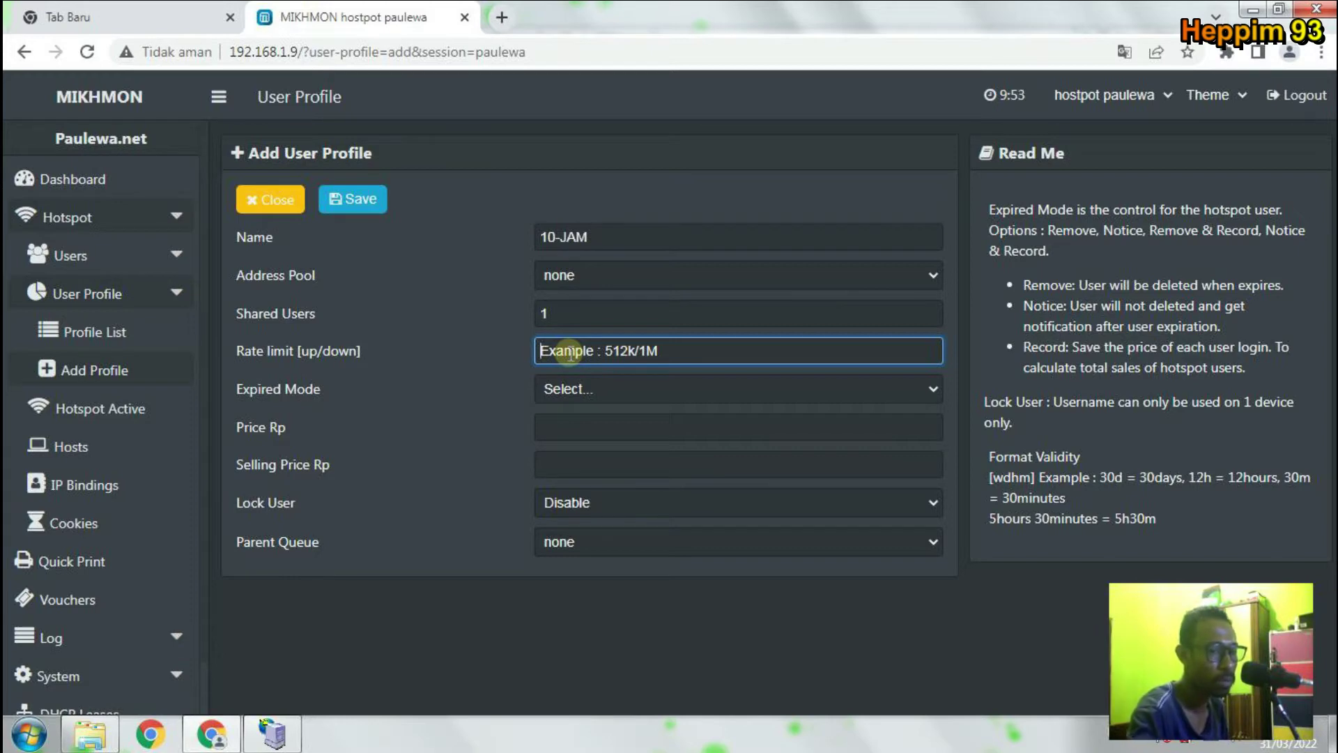
Enter 512k/1M as the rate limit, retyping it after a typo.
type("512K")
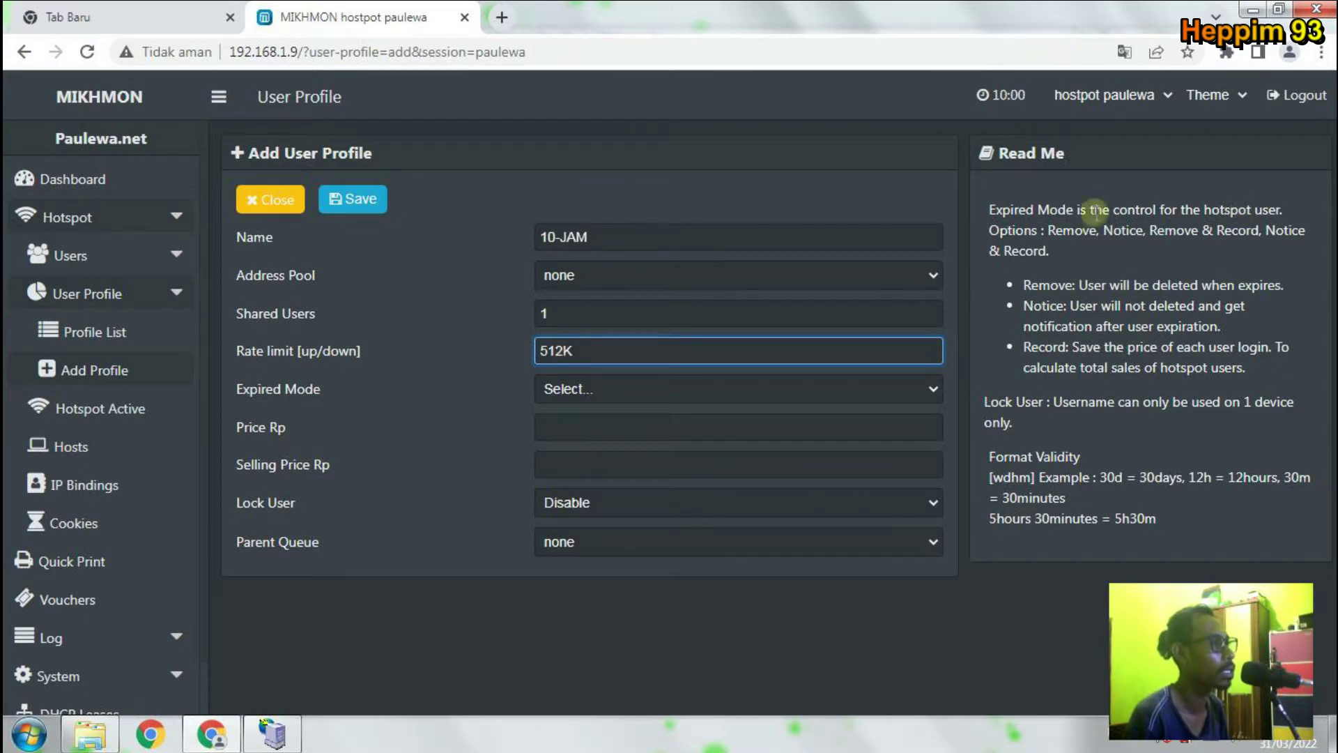
key("BackSpace")
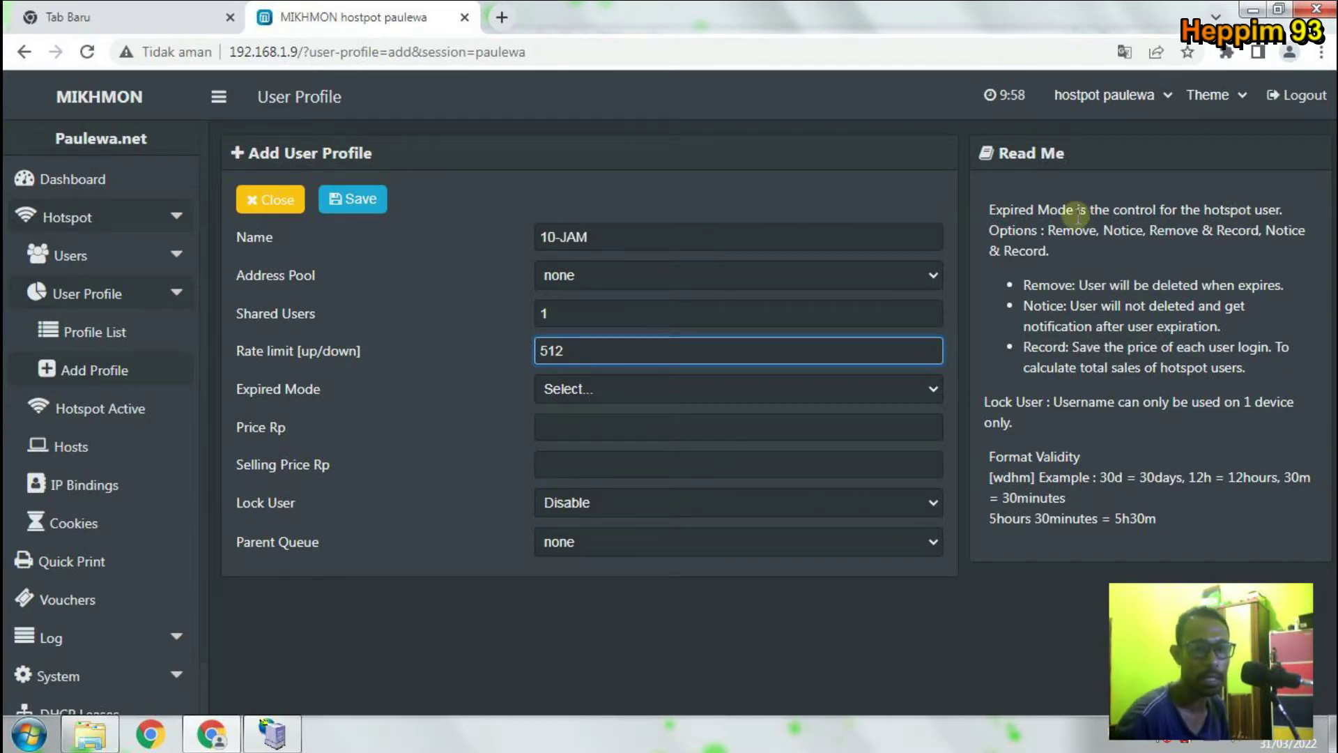
type("k/")
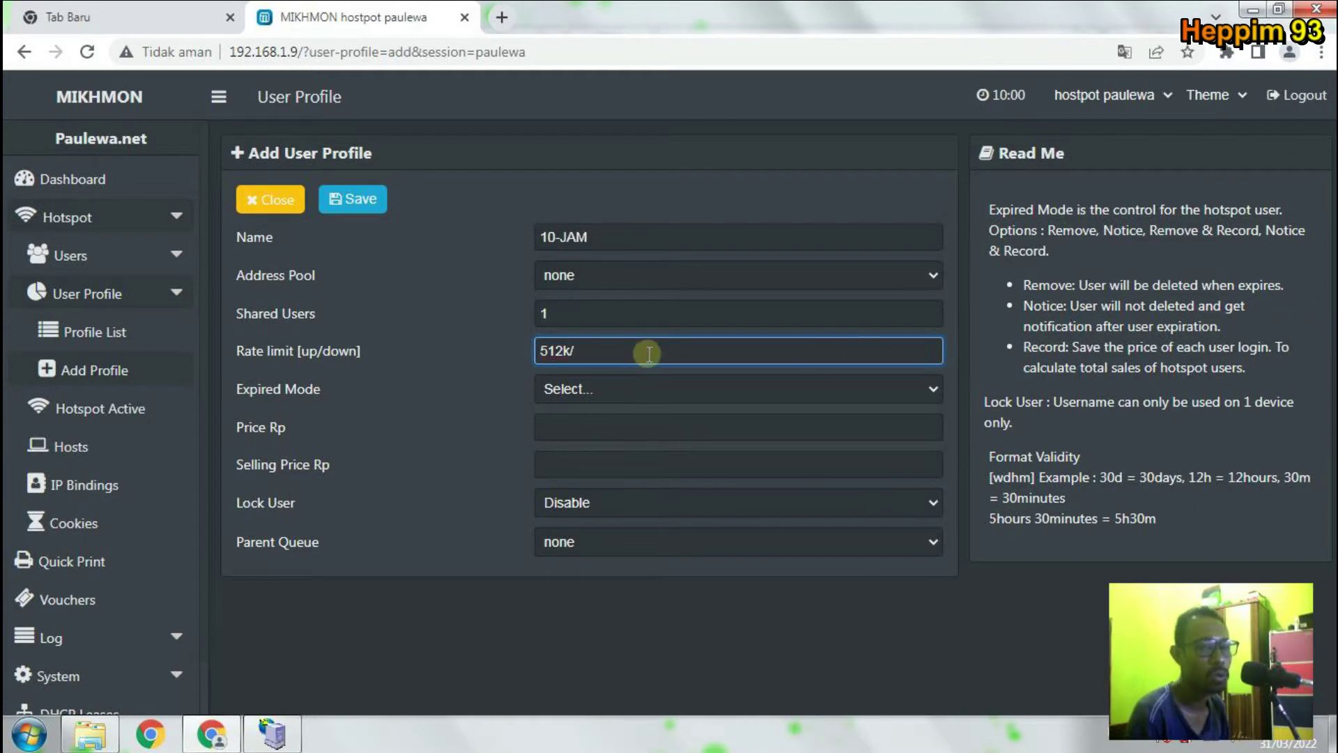
type("1")
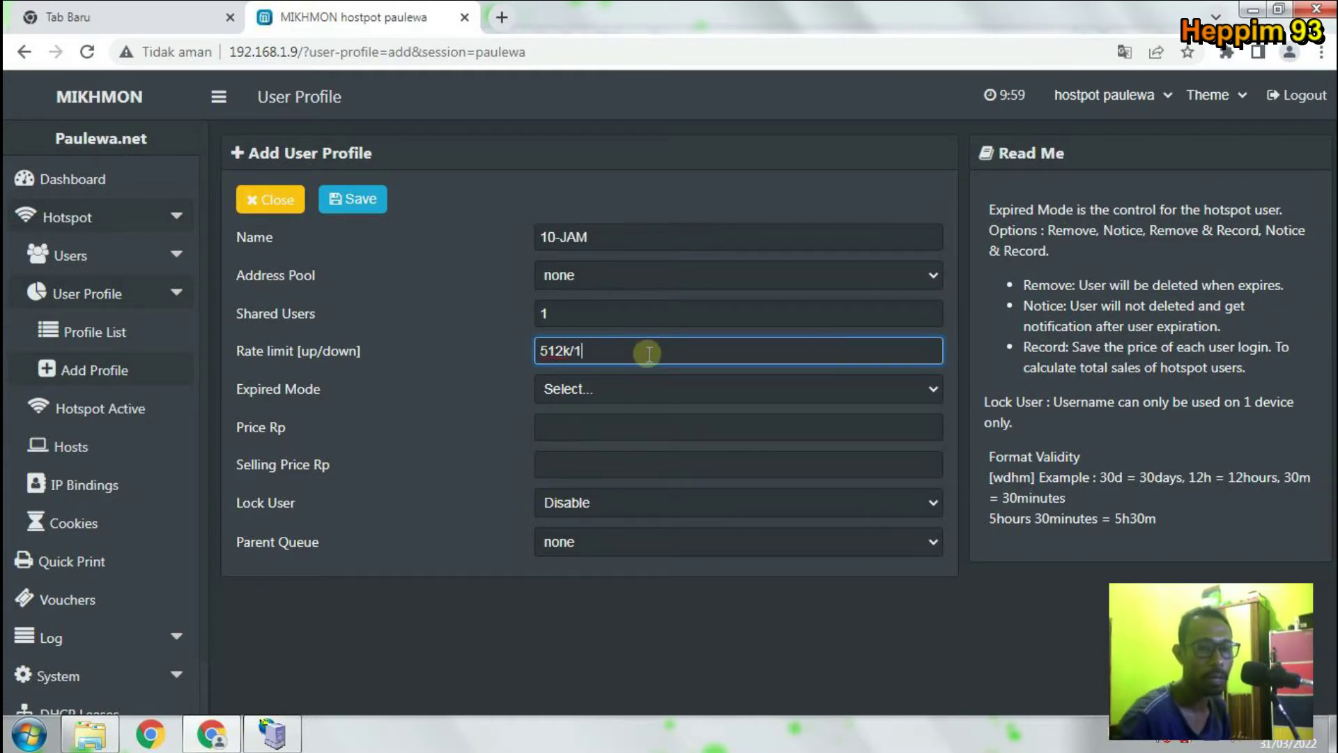
type("M")
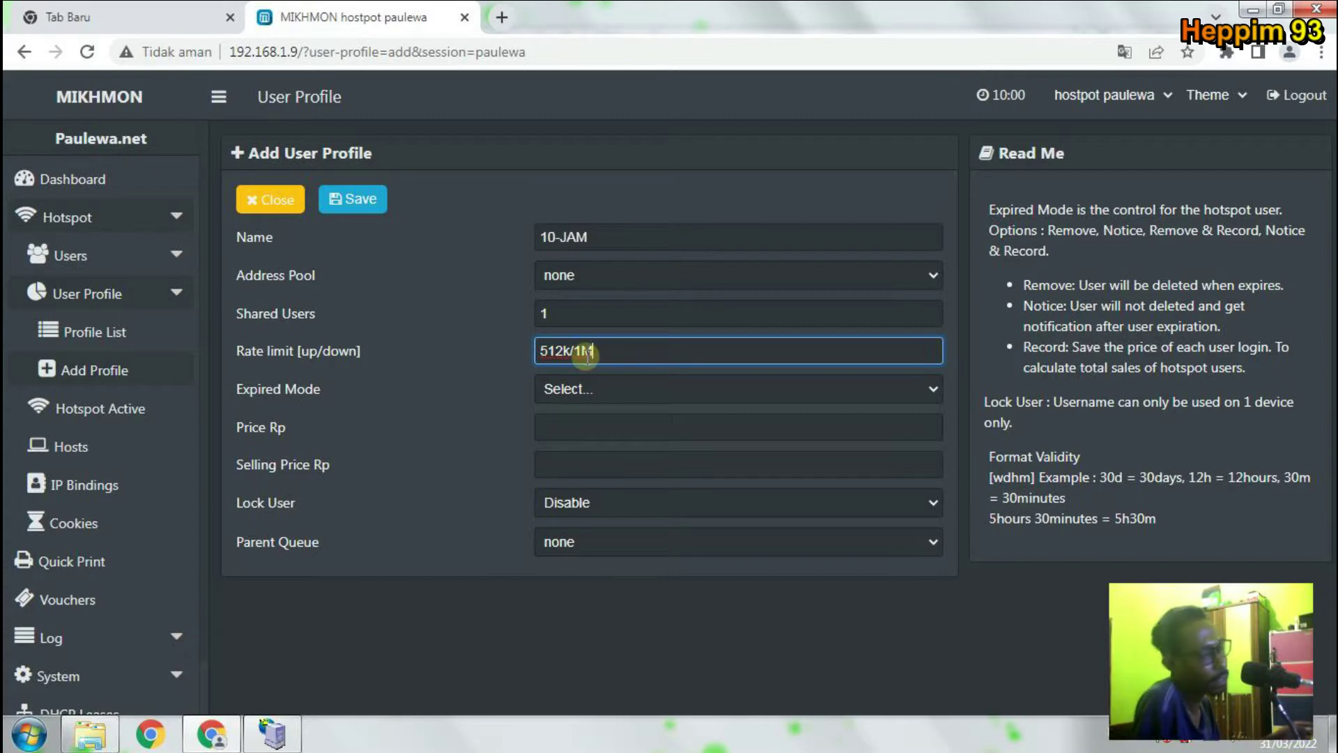
left_click_drag(525, 350, 484, 344)
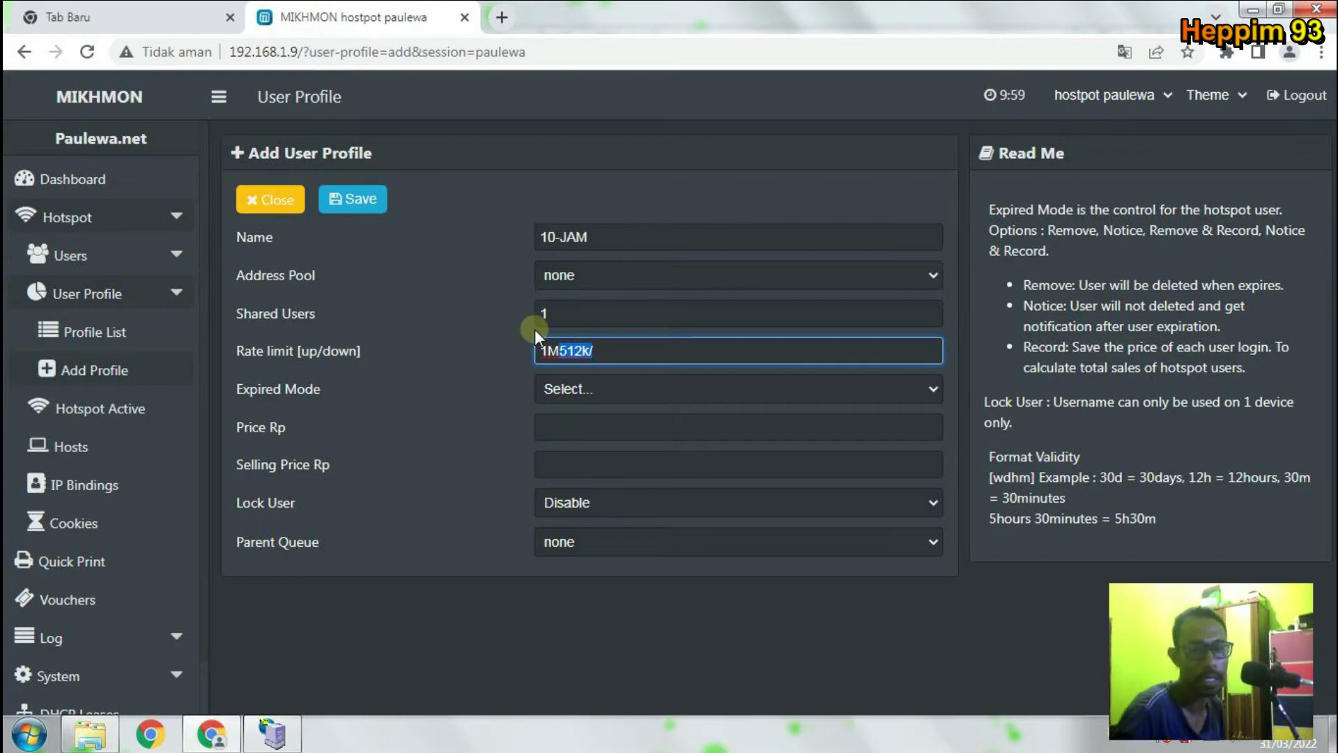
type("1")
key("BackSpace")
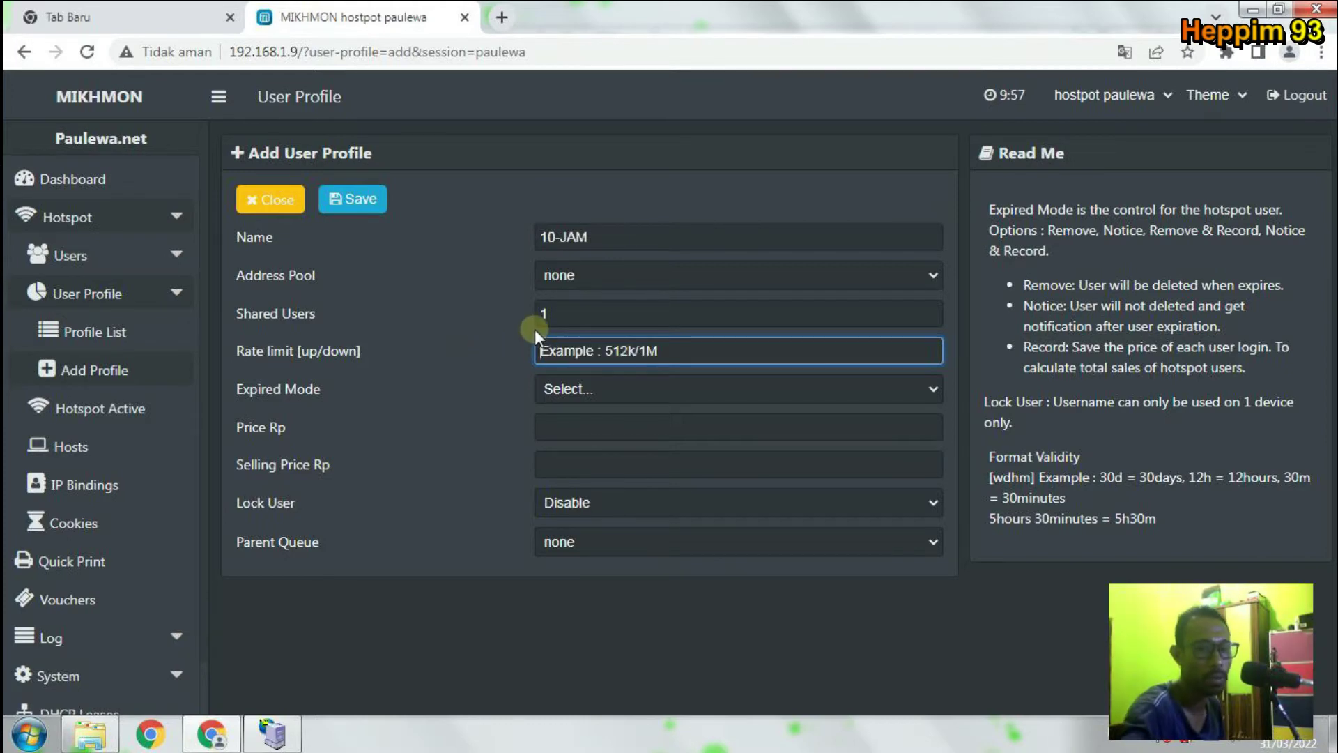
type("512k")
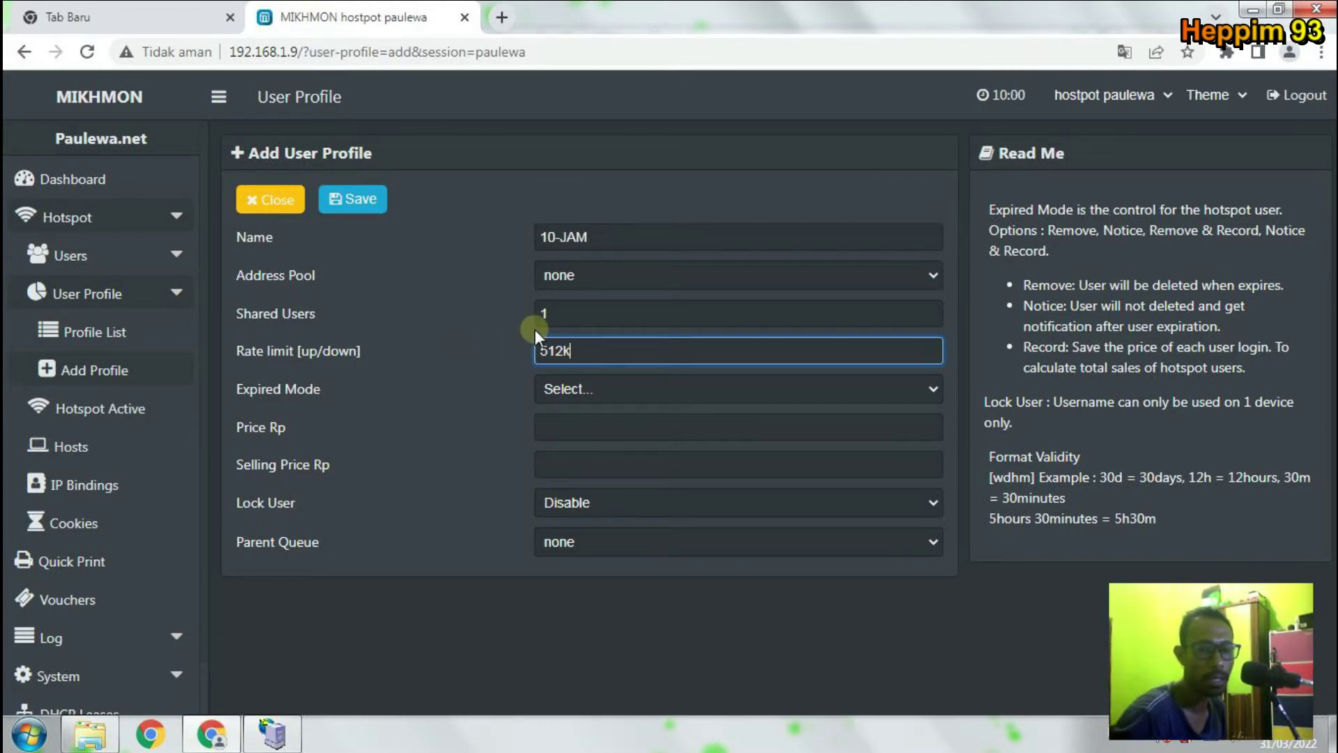
type("/1M")
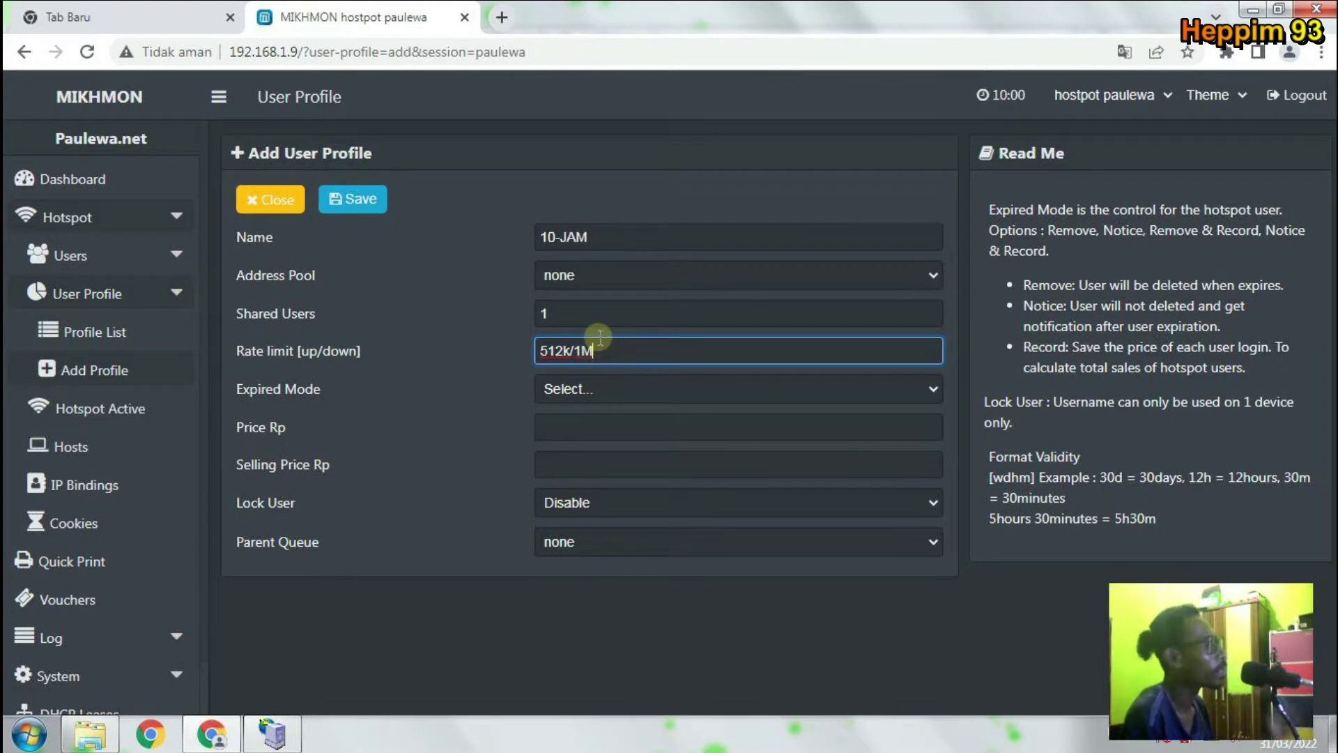
Set the profile's expired mode to Remove & Record.
left_click(587, 385)
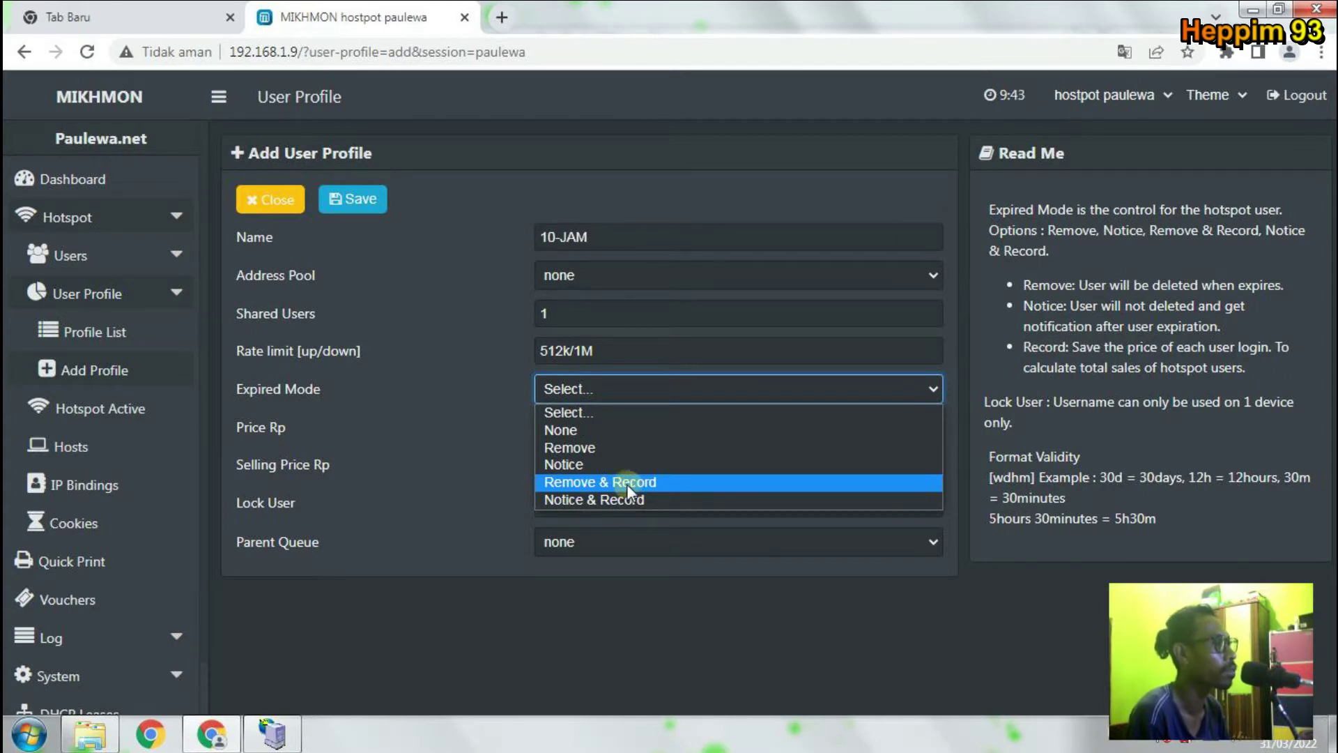
left_click(621, 482)
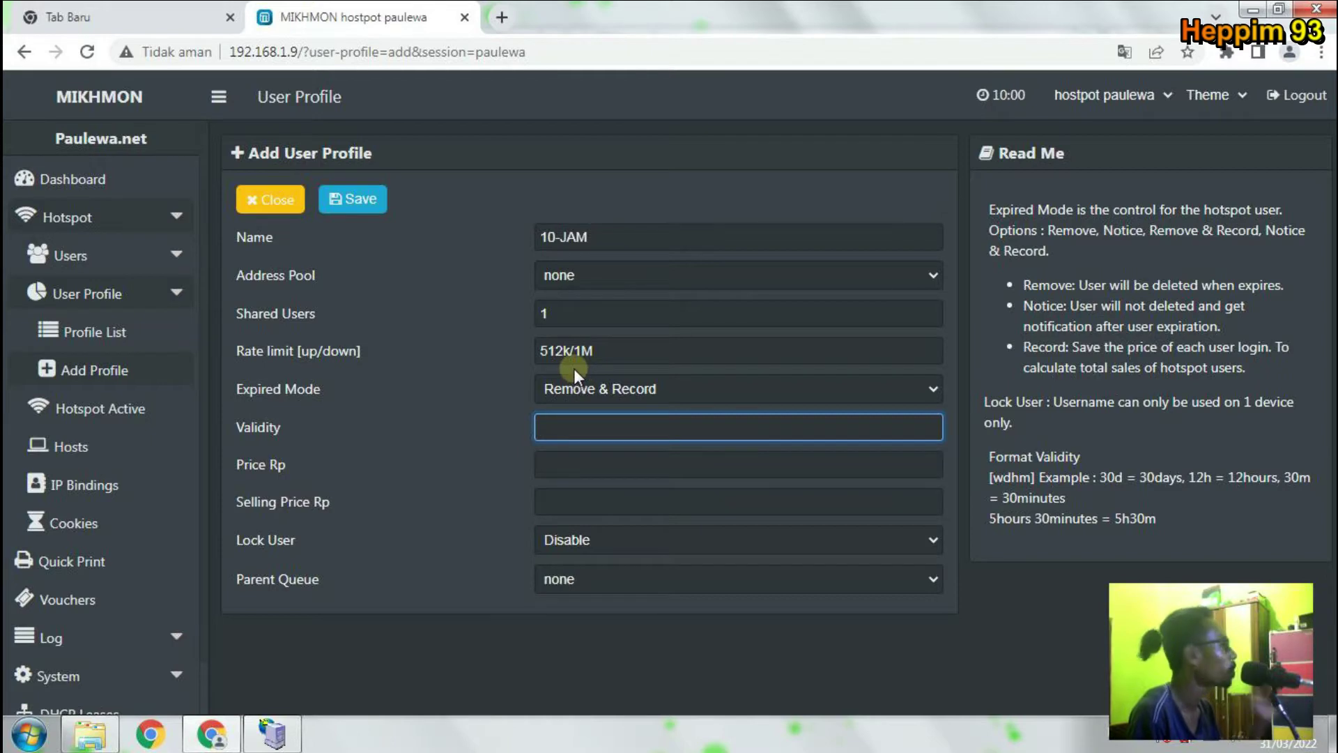
Enter 1d in the Validity field.
left_click(573, 425)
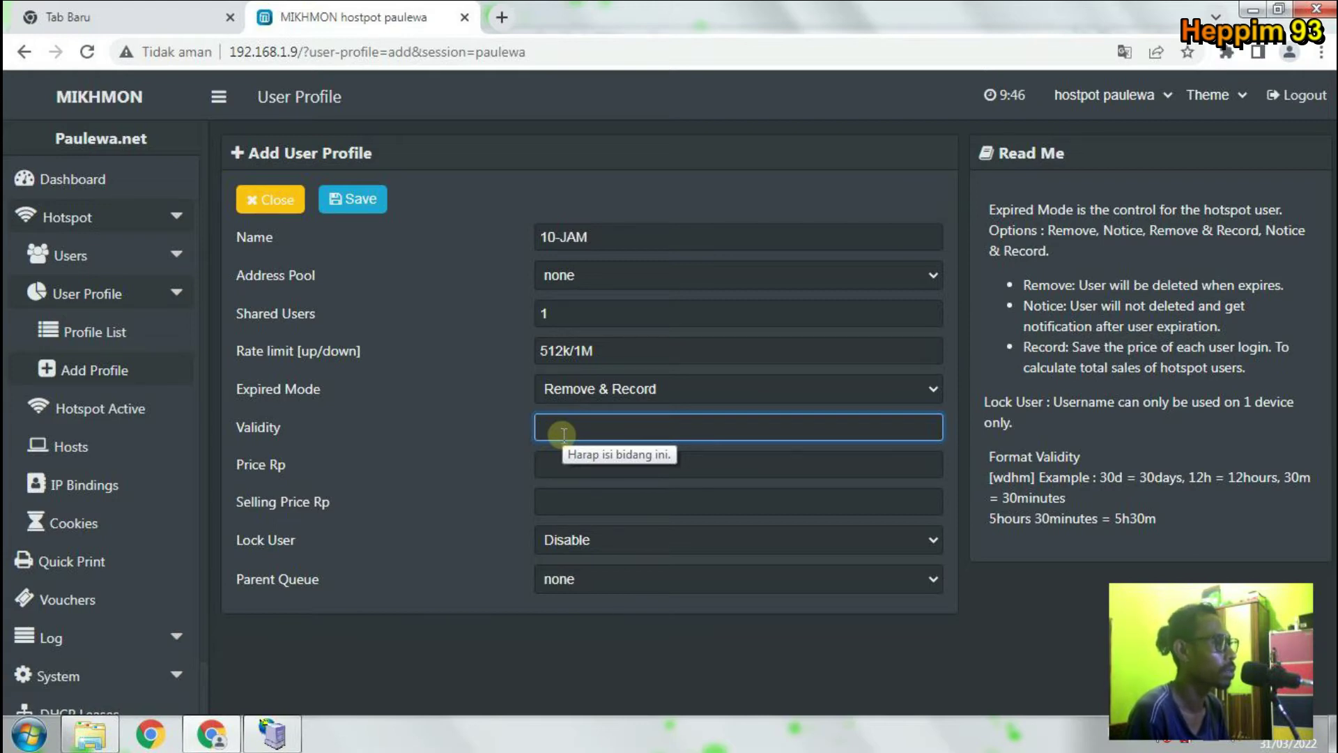
left_click(565, 421)
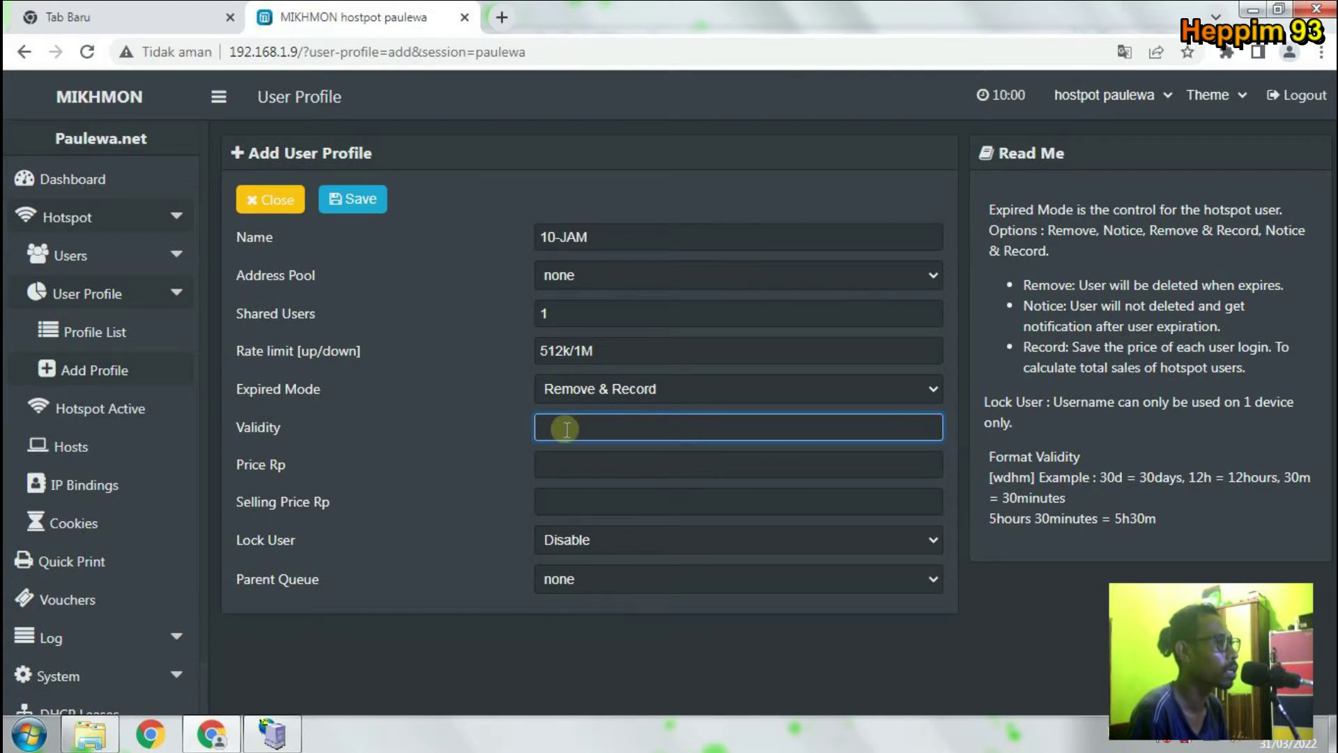
type("1d")
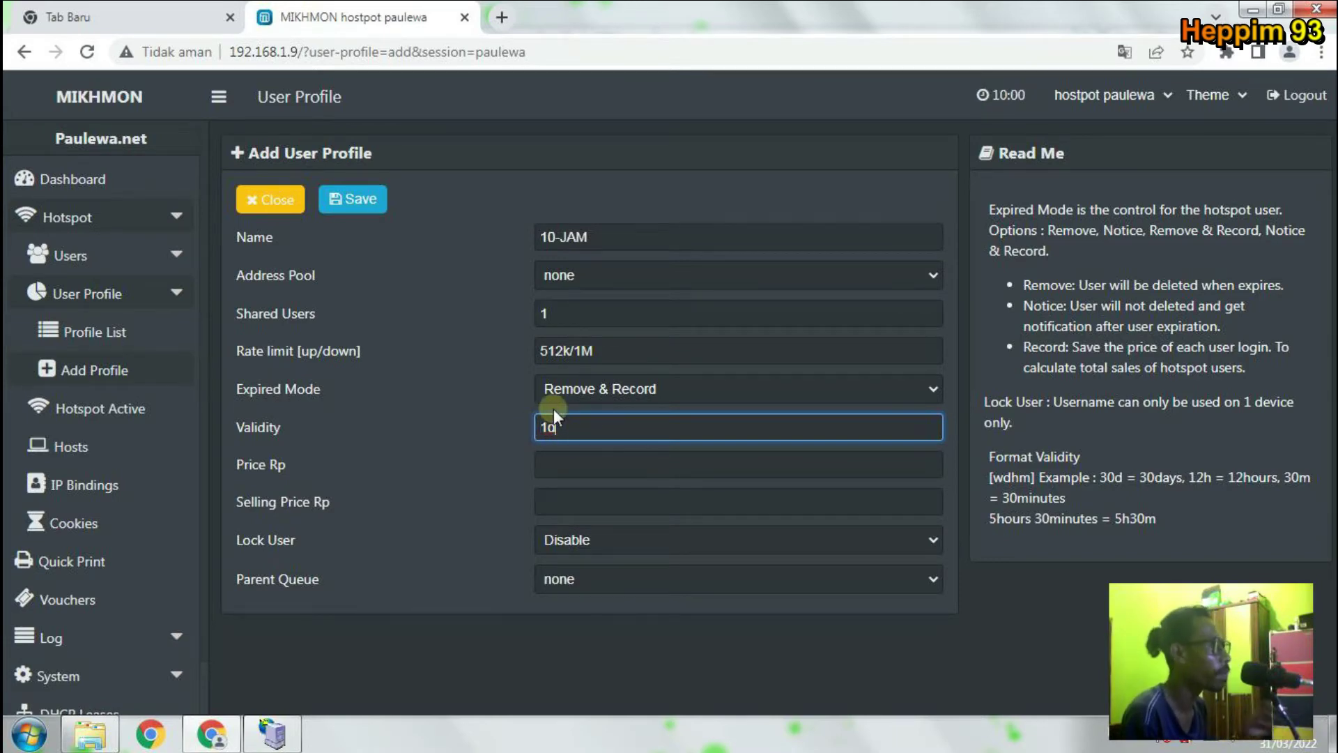
left_click(579, 466)
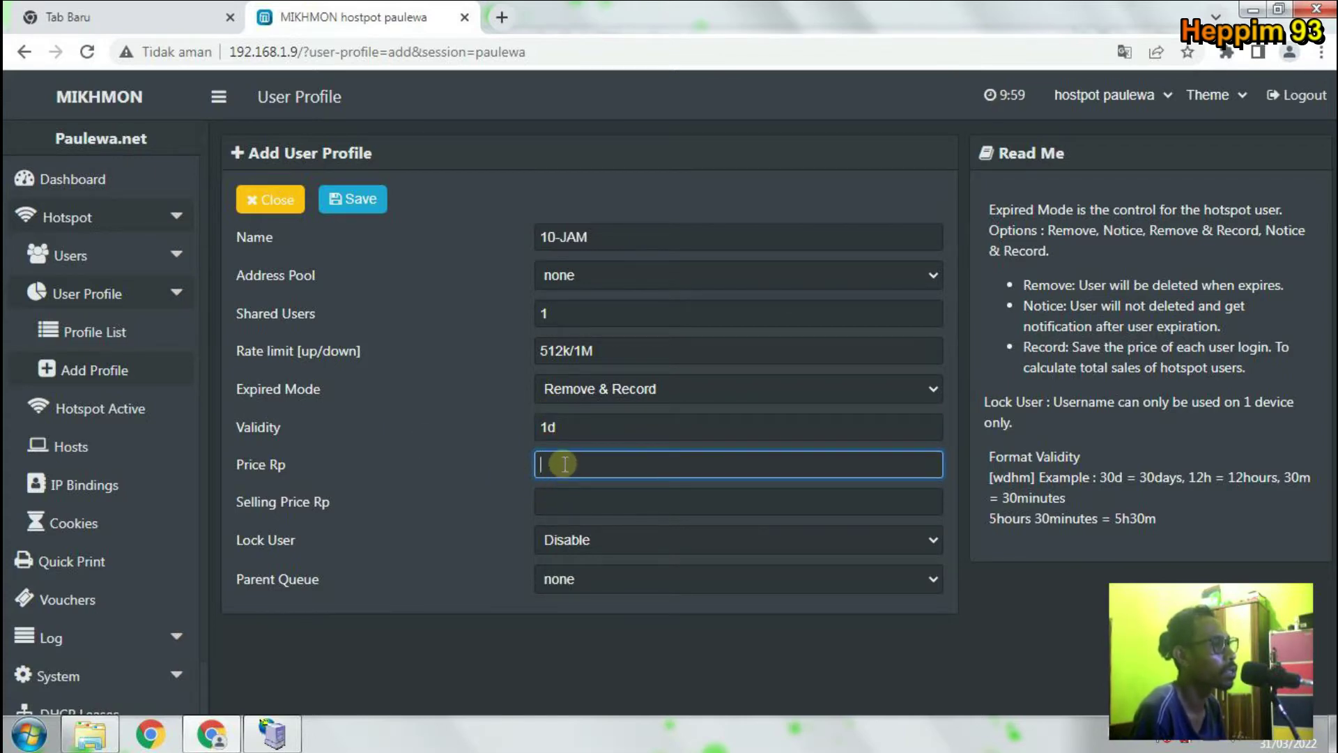
Fill in the price and a selling price of 10000.
type("10000")
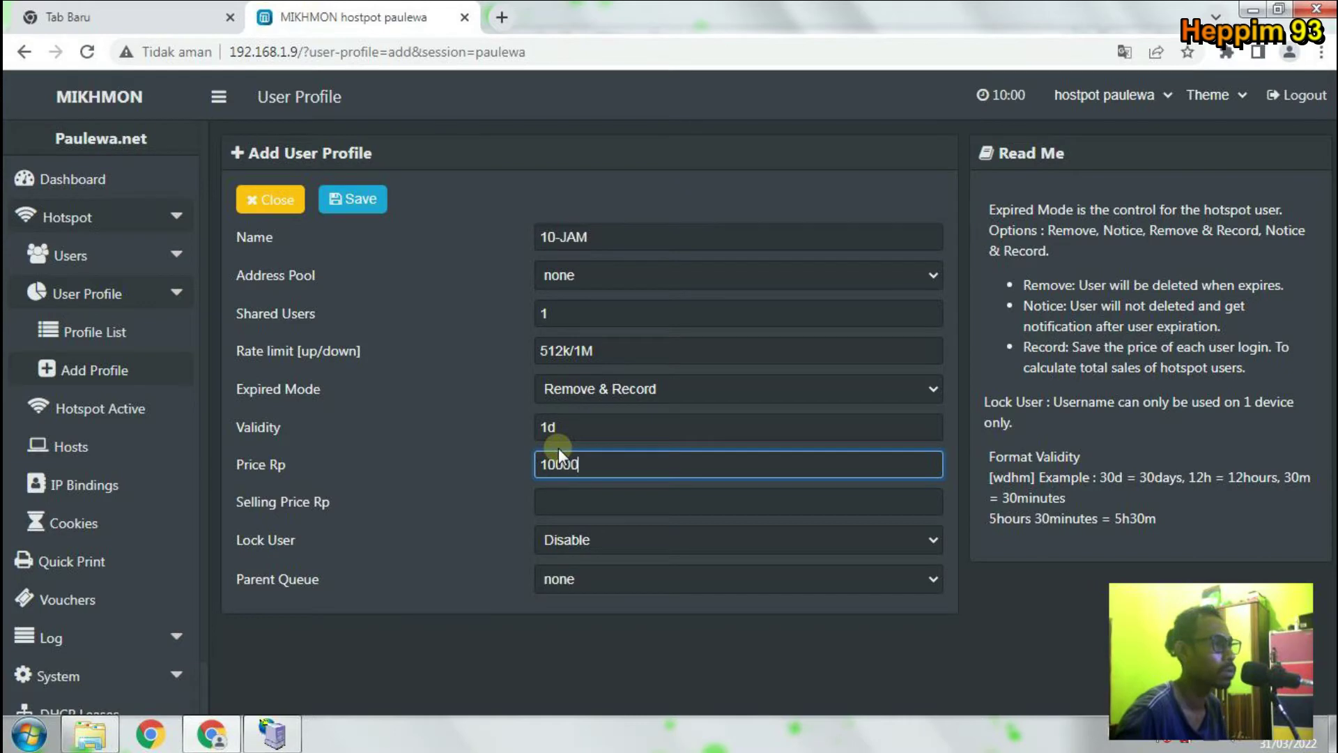
left_click(629, 497)
type("1")
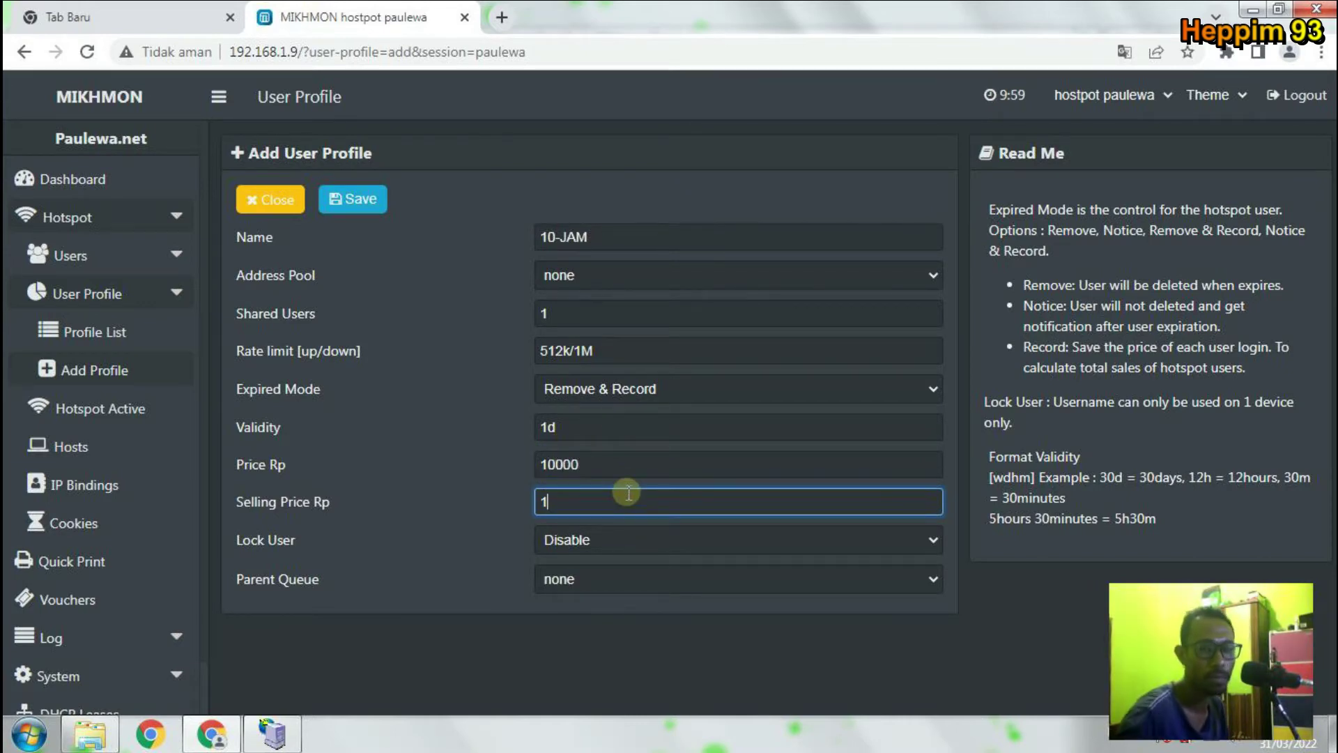
type("0000")
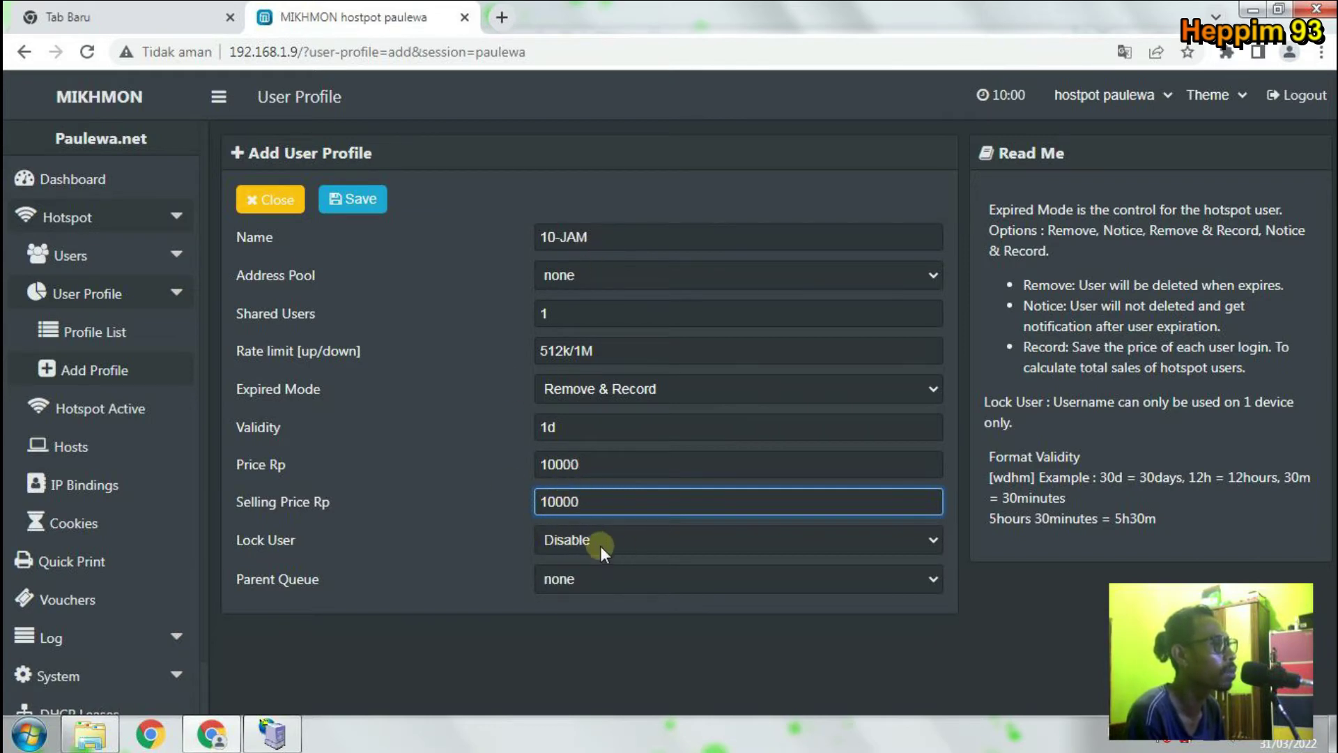
Save the 10-JAM profile from the Add User Profile form.
left_click(829, 684)
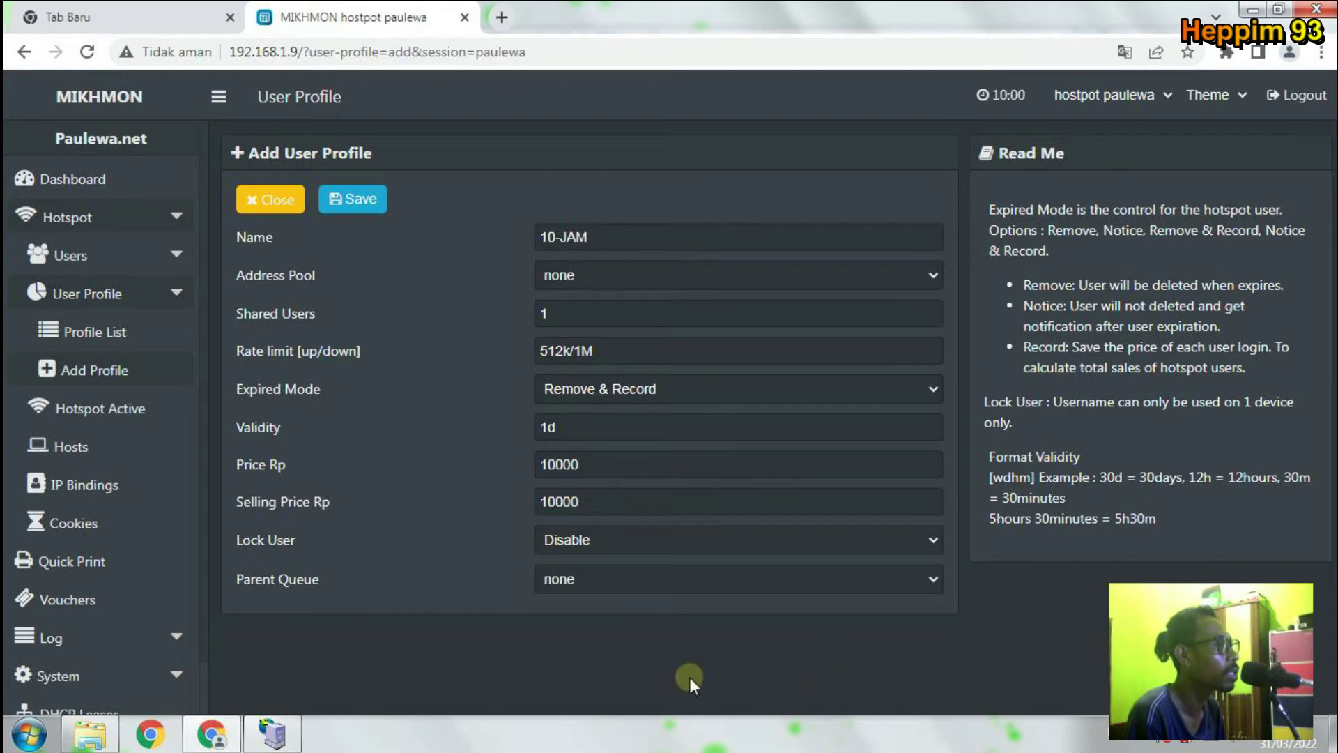
left_click(372, 203)
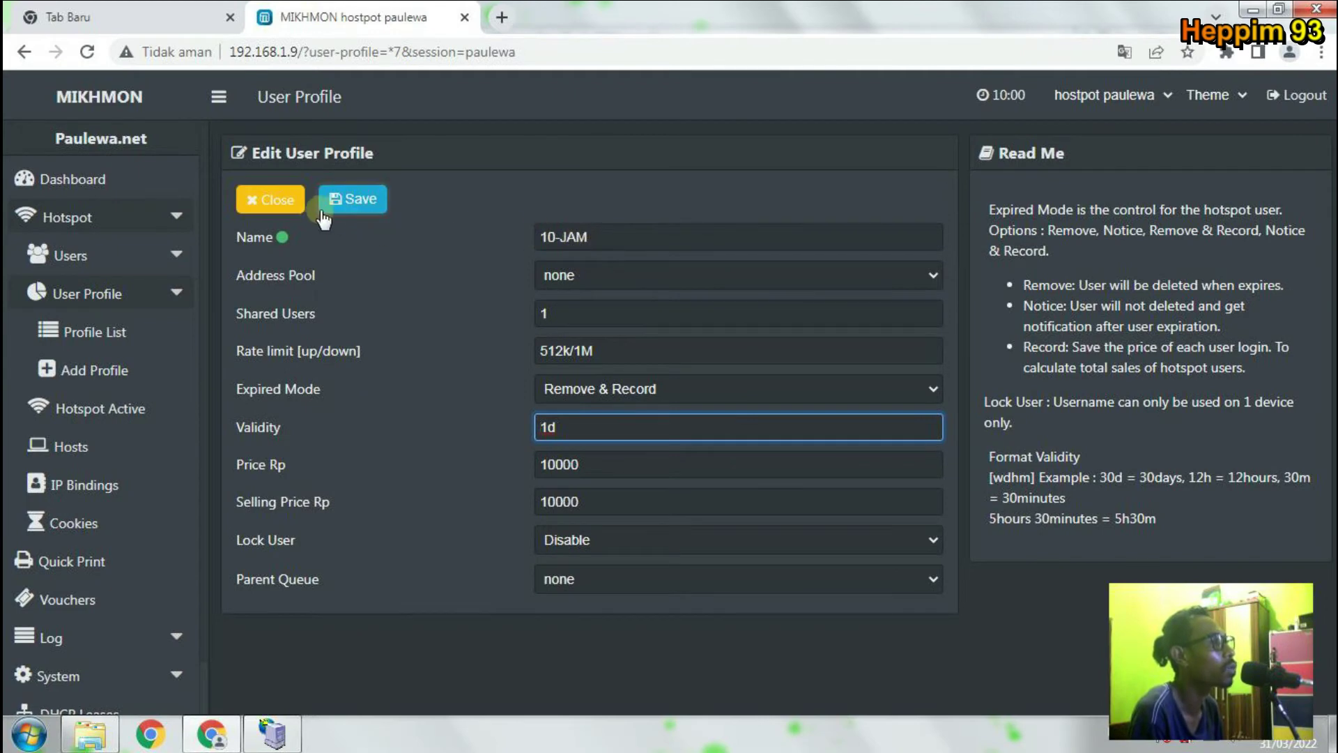
left_click(286, 208)
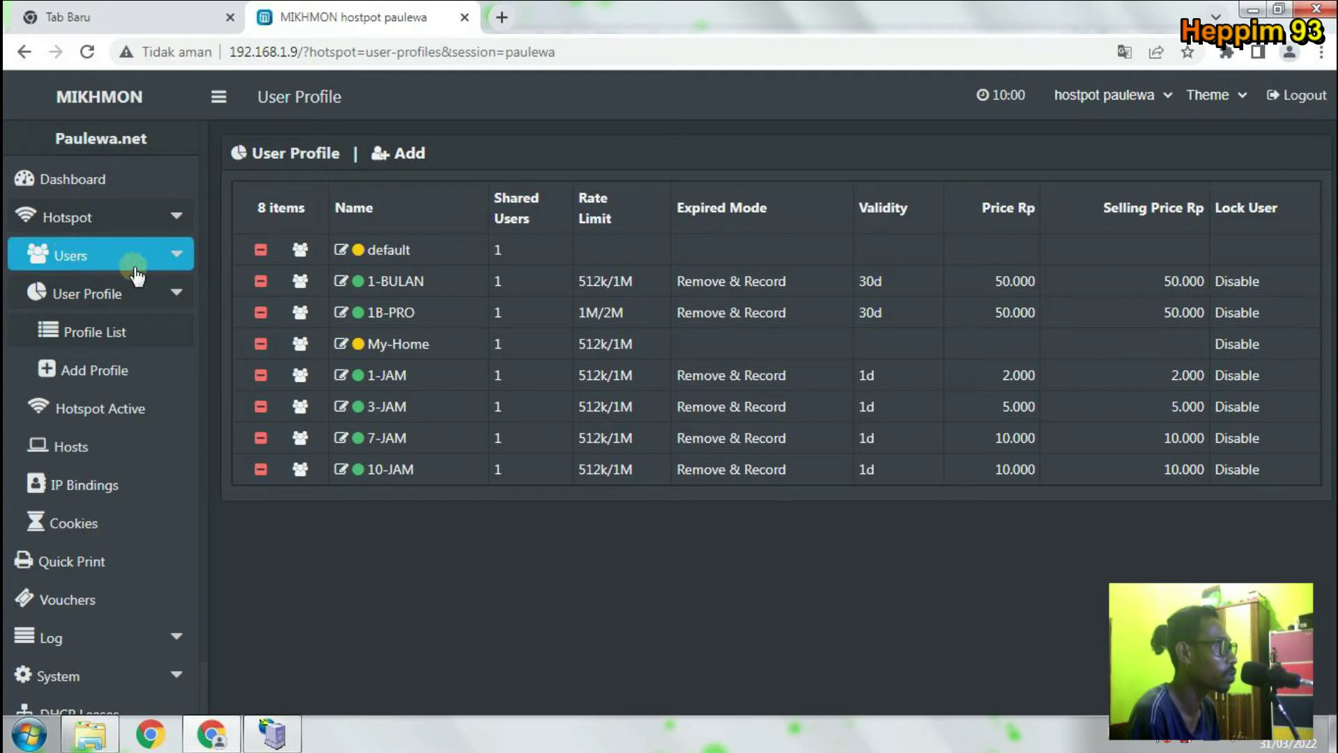
Expand the Users menu to show user list, add and generate options.
left_click(175, 264)
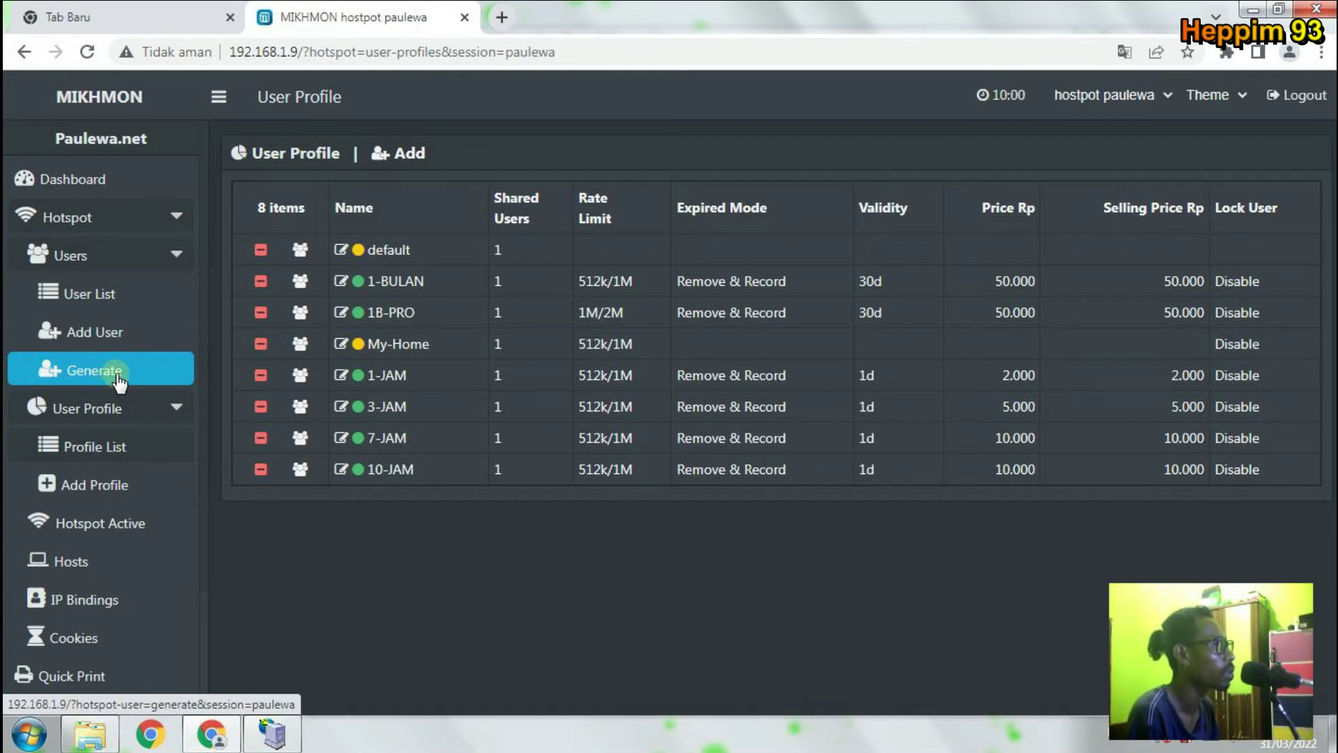
Open the user generator, set quantity to 10 and keep server on all.
left_click(110, 372)
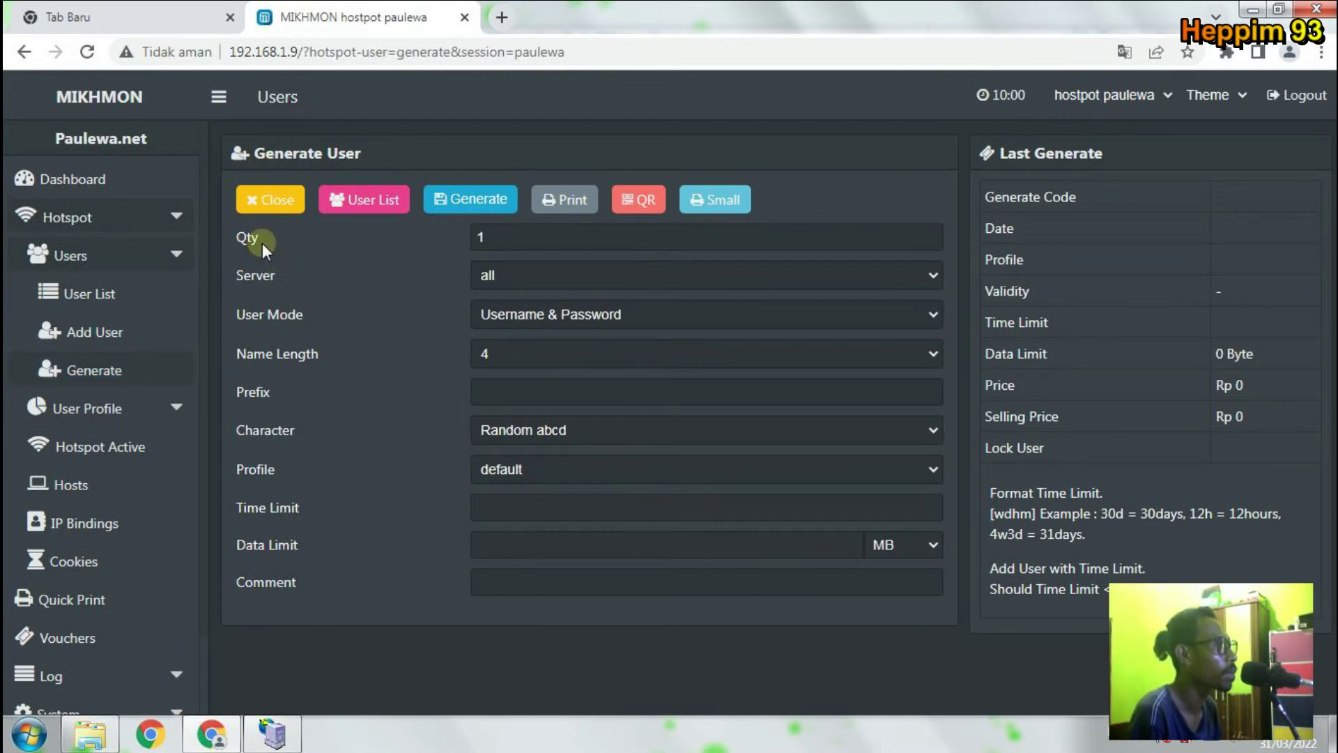
left_click(509, 239)
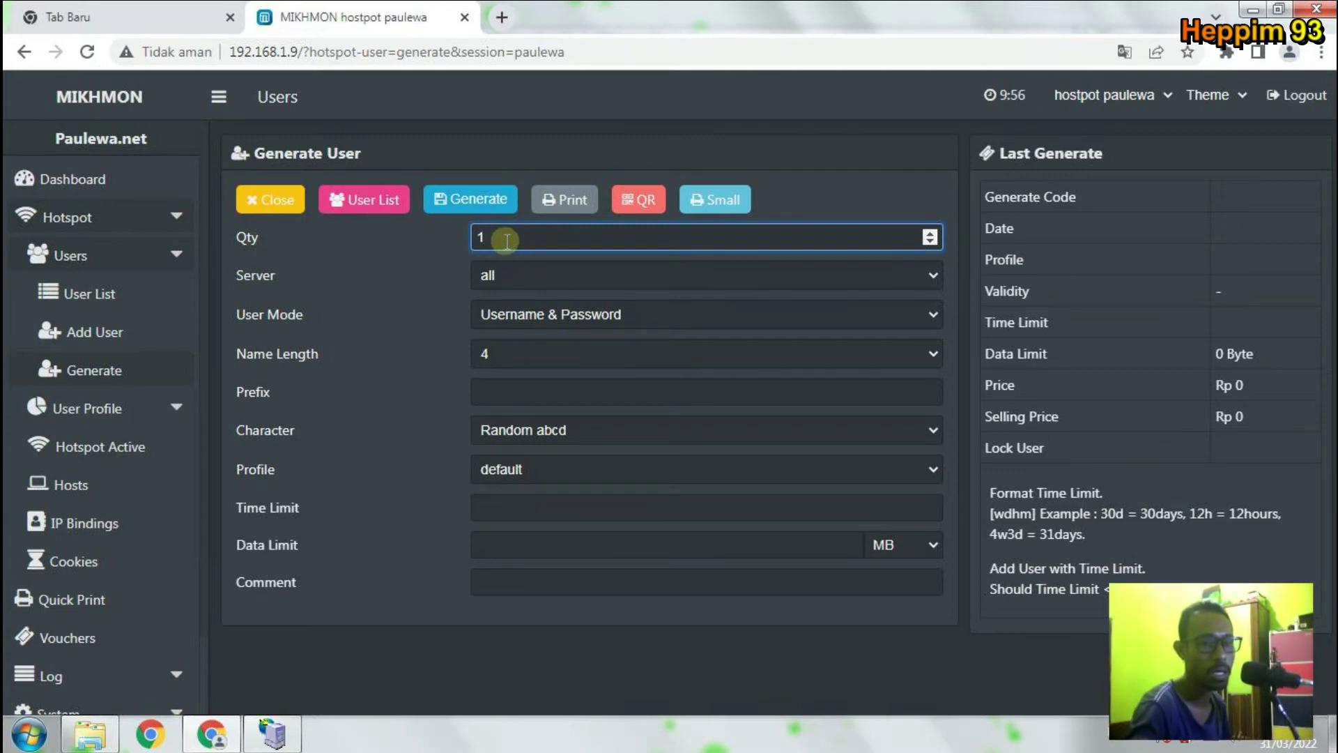
type("1")
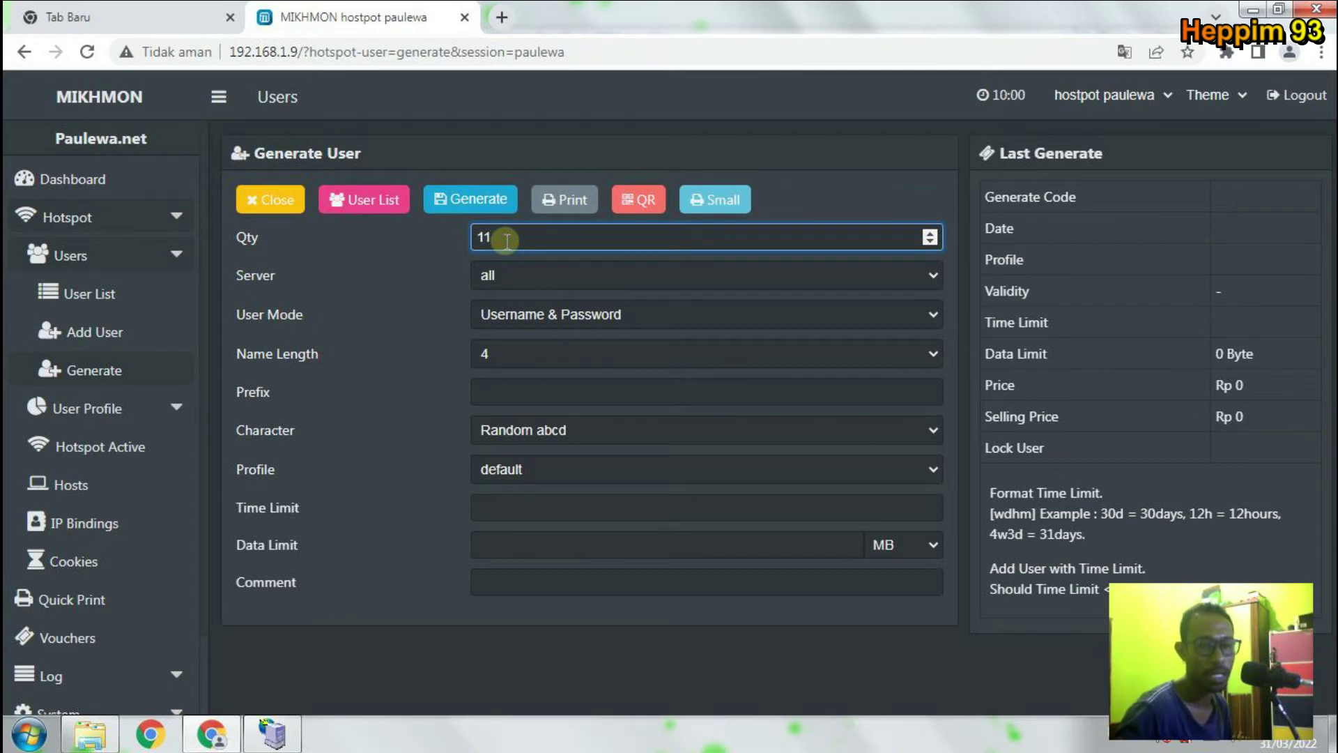
type("0")
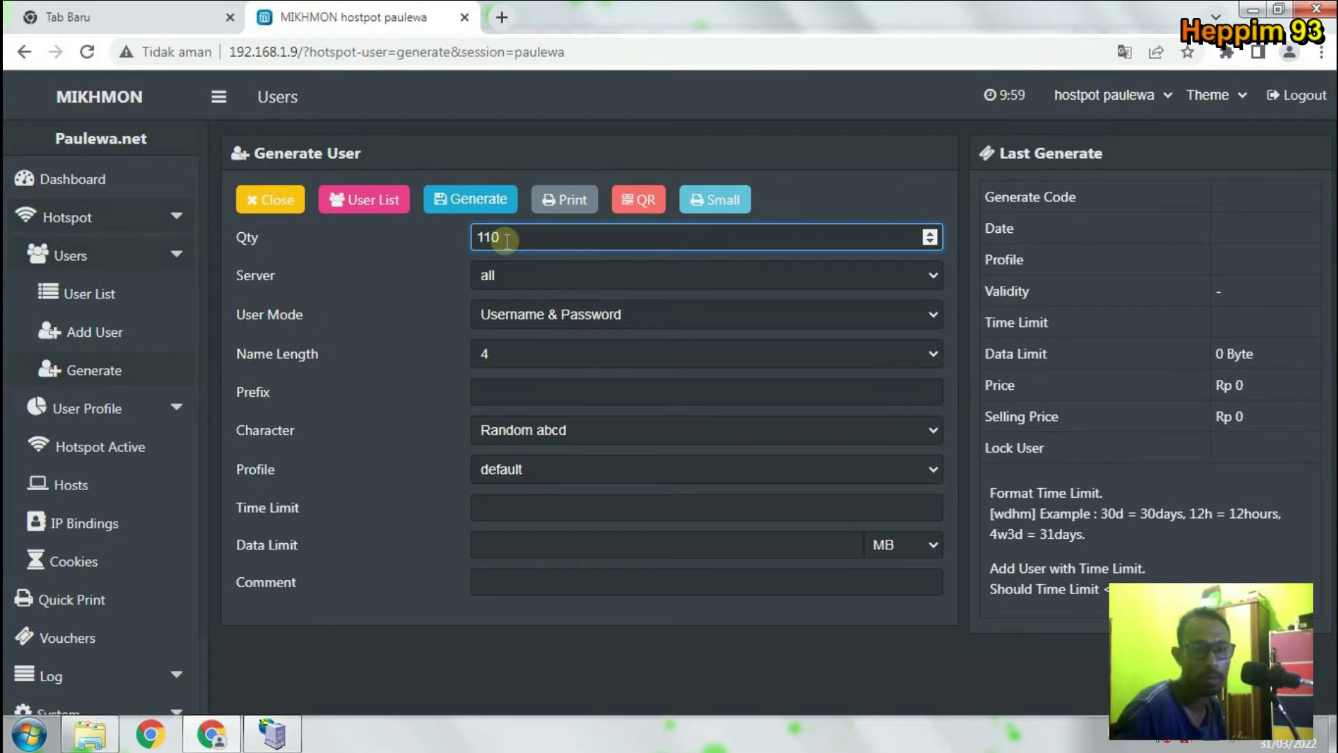
type("0")
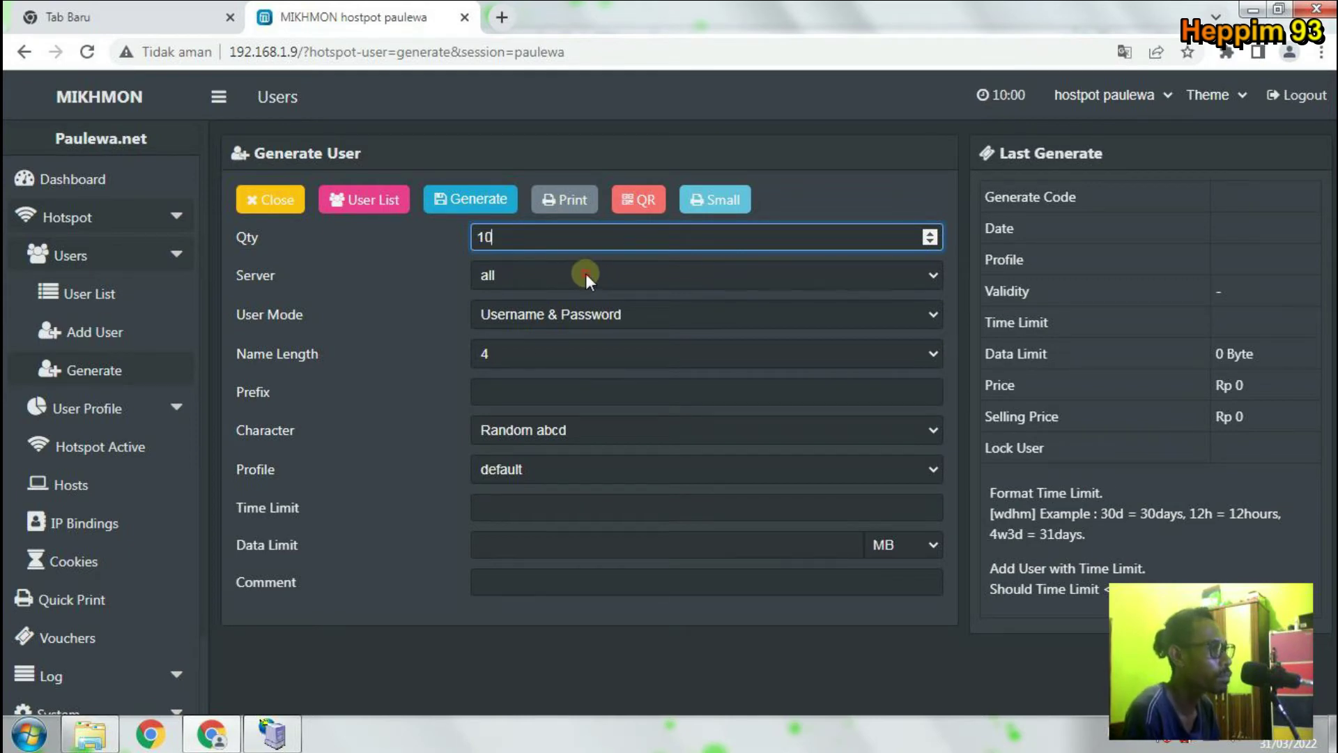
left_click(586, 275)
left_click(572, 299)
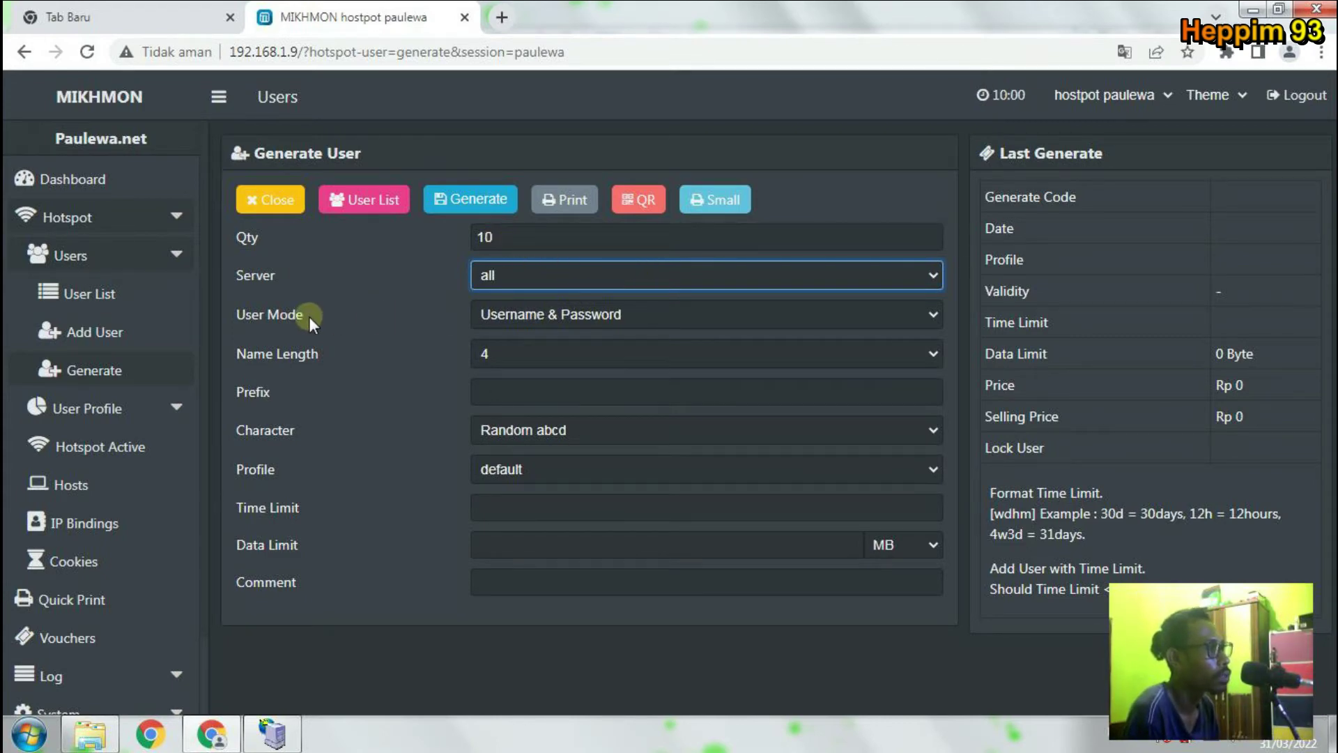
left_click(617, 309)
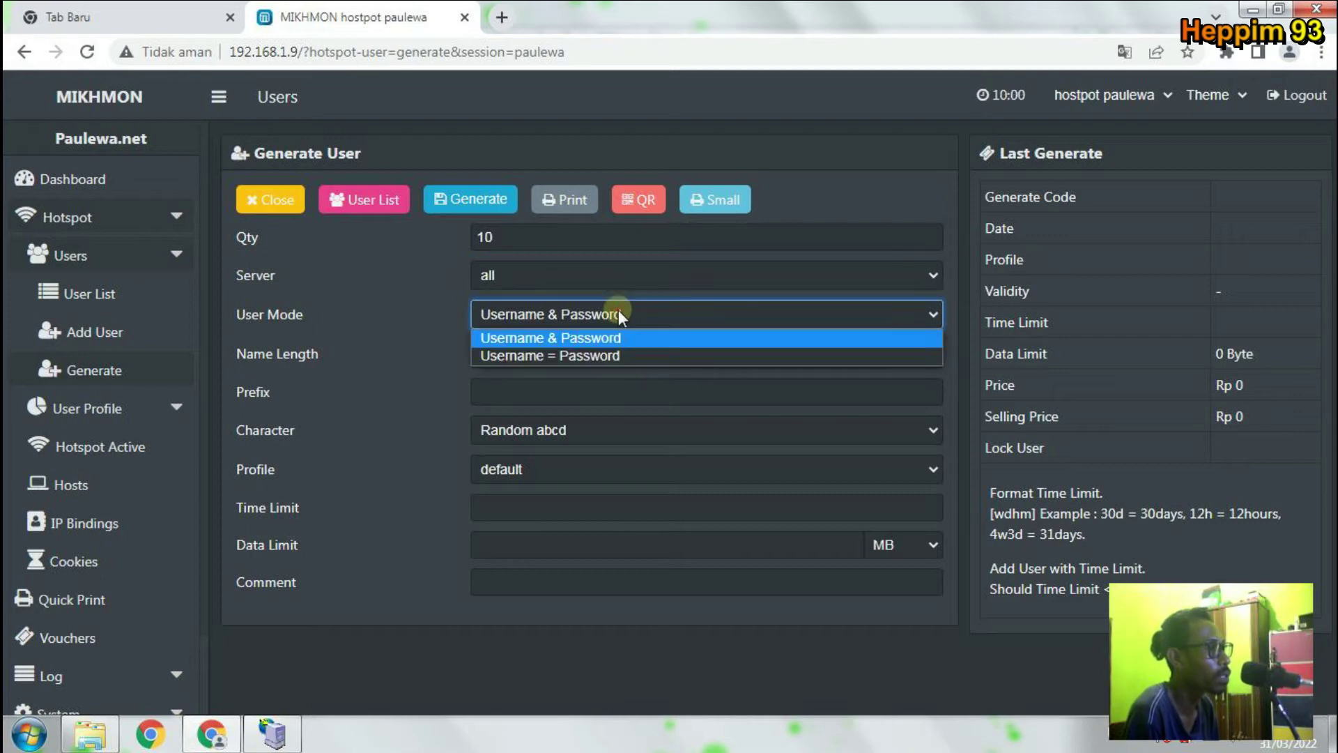
left_click(618, 310)
left_click(618, 309)
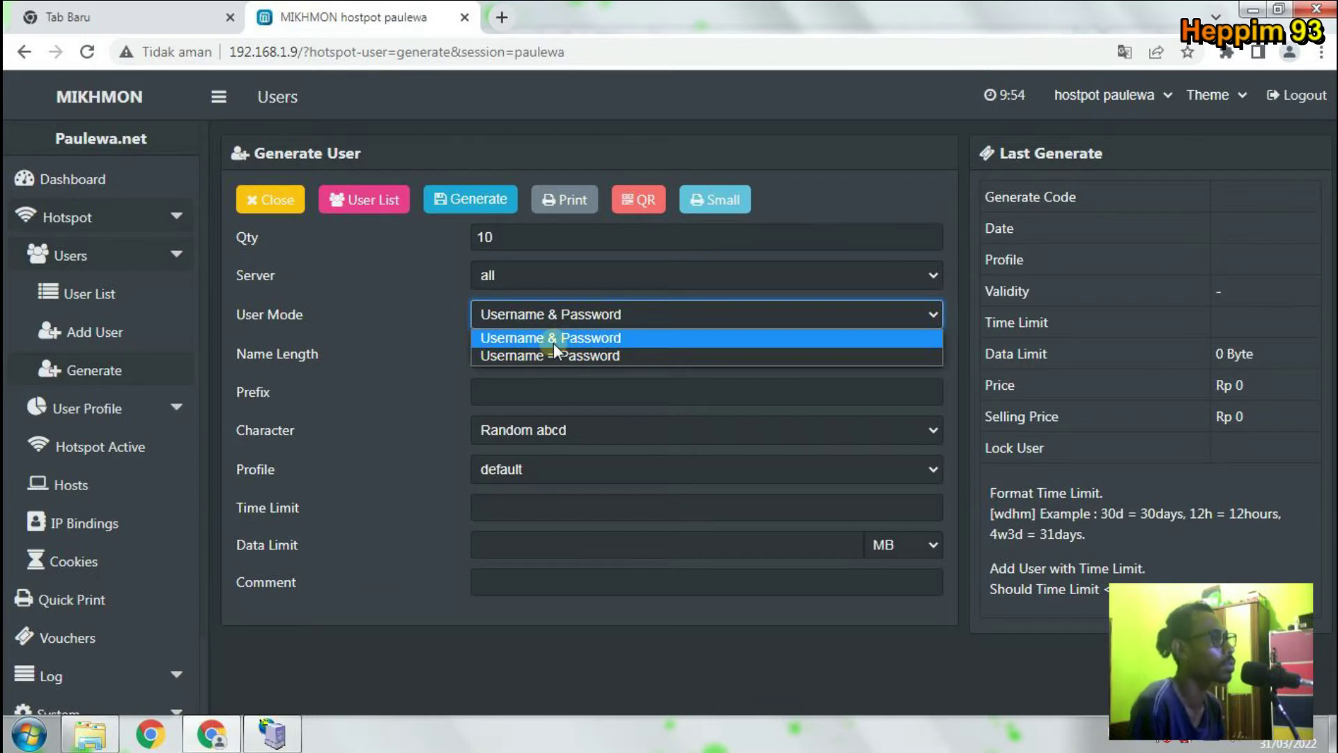
left_click(562, 339)
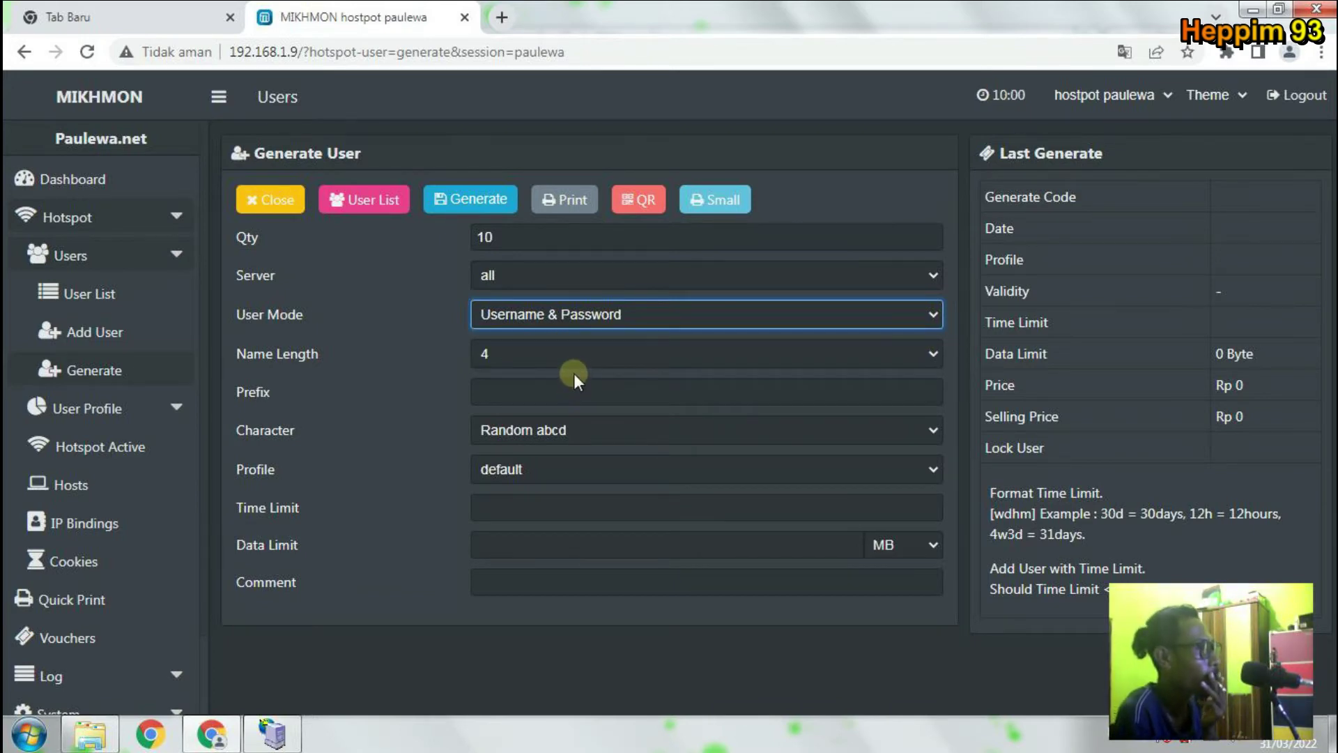
Set the generated user name length to 3 characters.
left_click(539, 353)
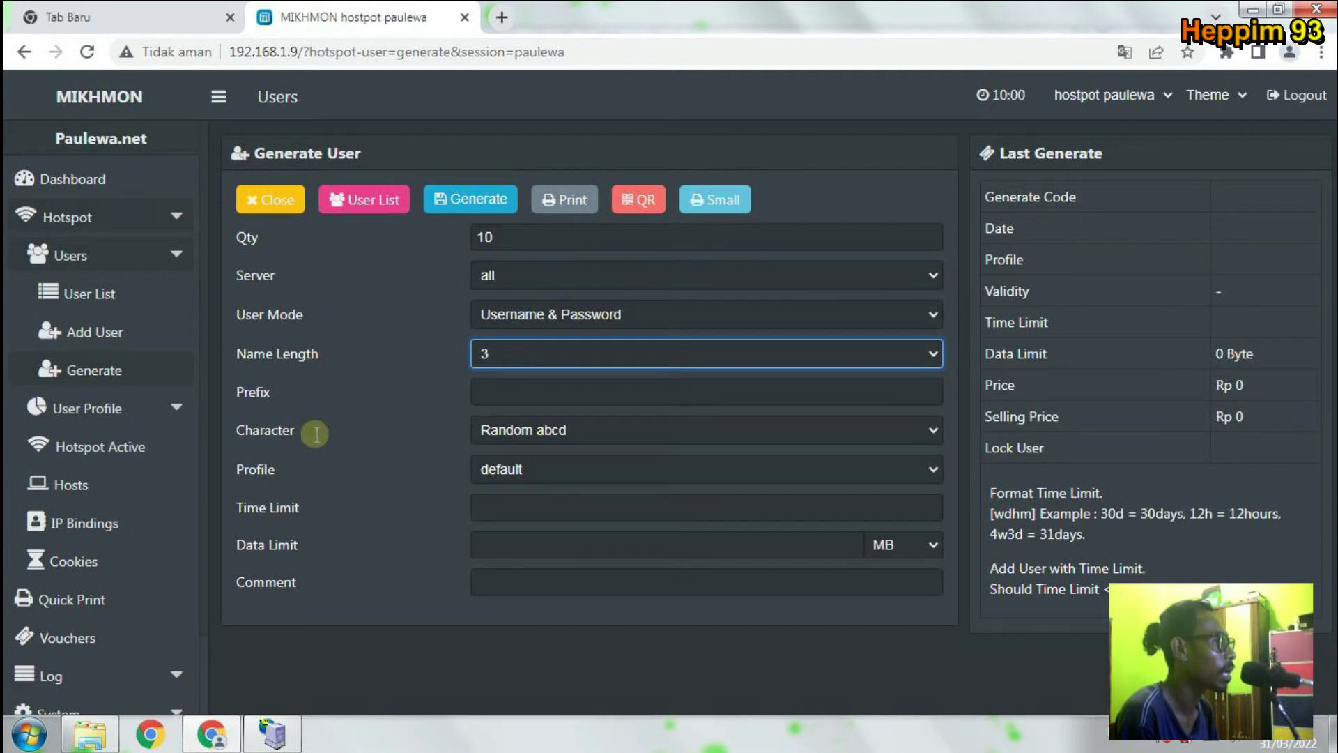
left_click(544, 429)
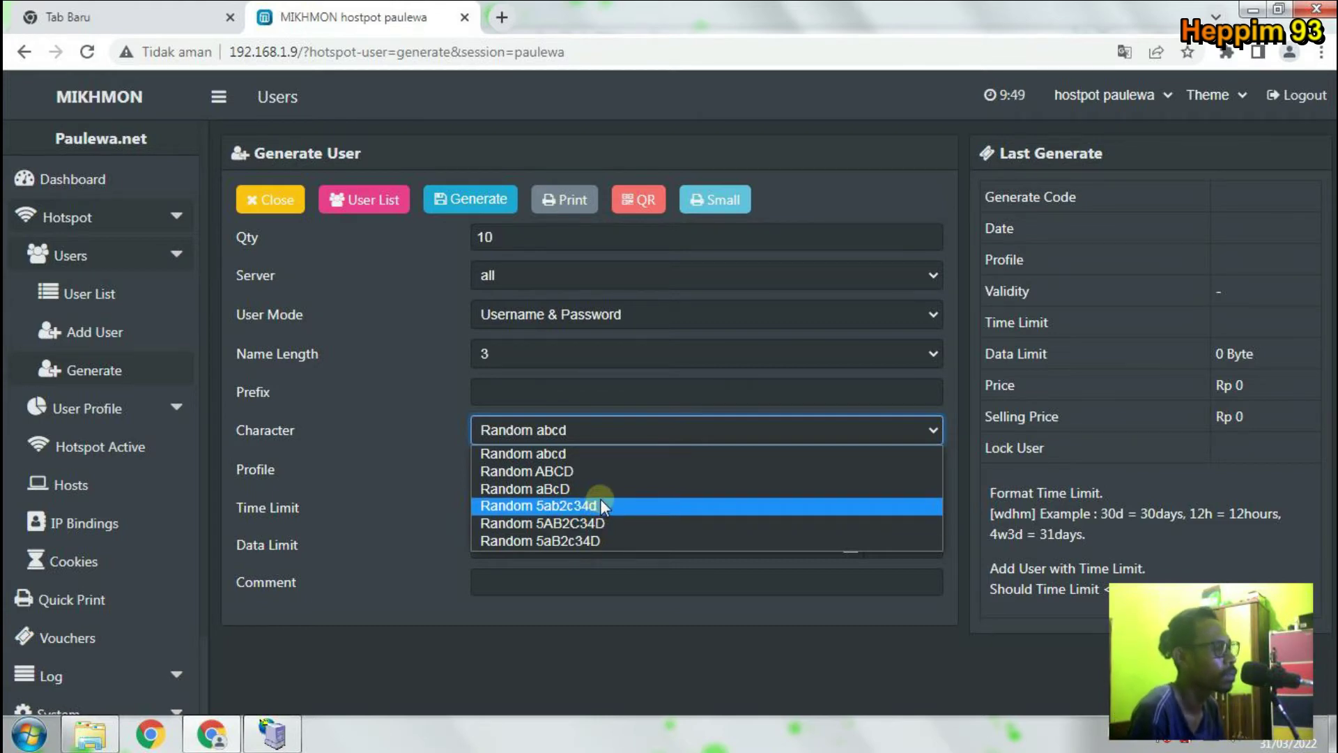
Choose the Random 5ab2c34d character set for generated names.
left_click(600, 505)
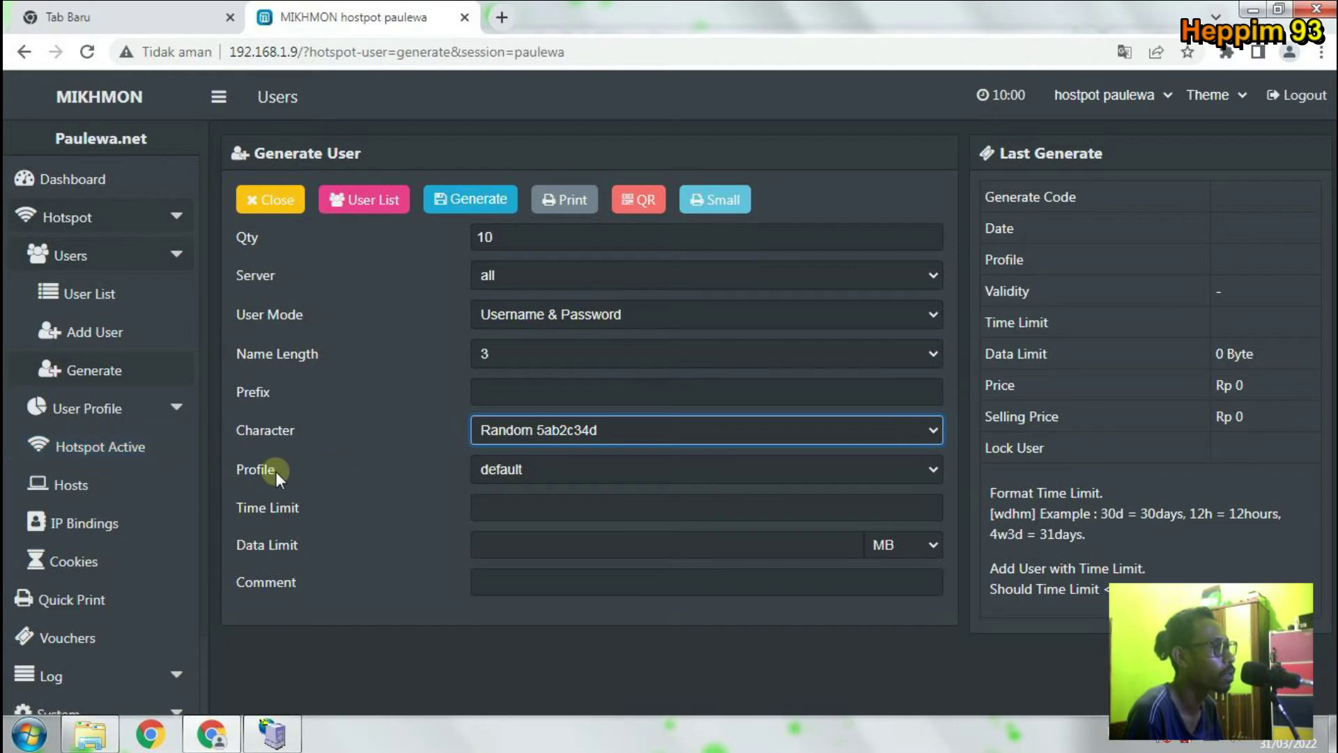
left_click_drag(276, 471, 239, 461)
left_click(521, 476)
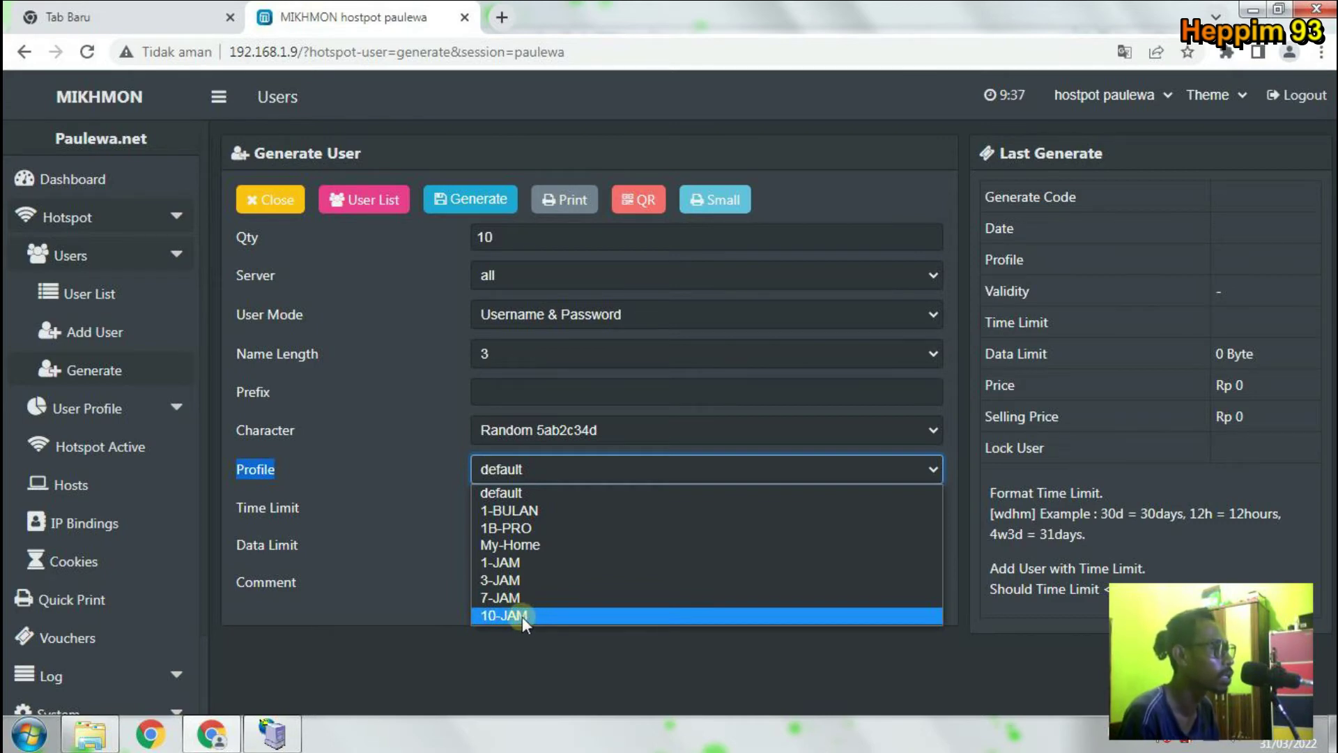
Select profile 10-JAM, giving 1d validity at Rp 10.000.
left_click(521, 616)
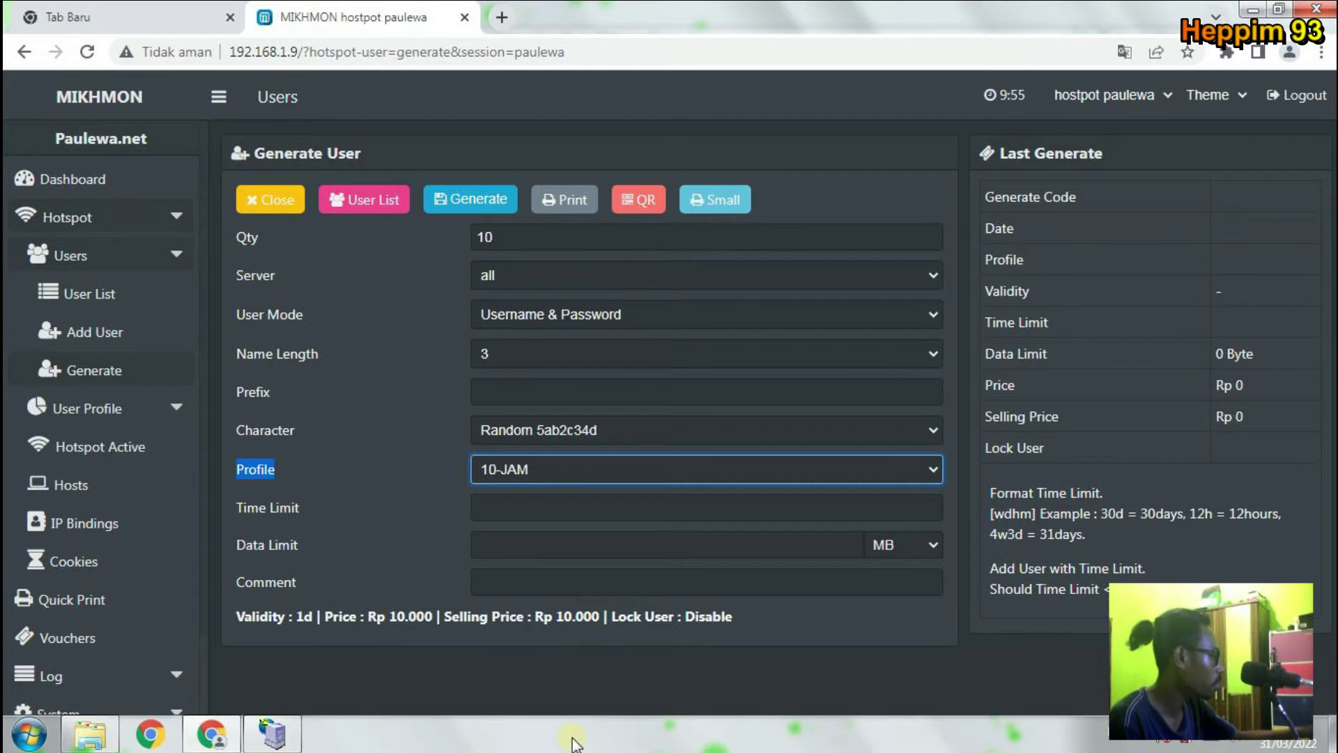
left_click(548, 507)
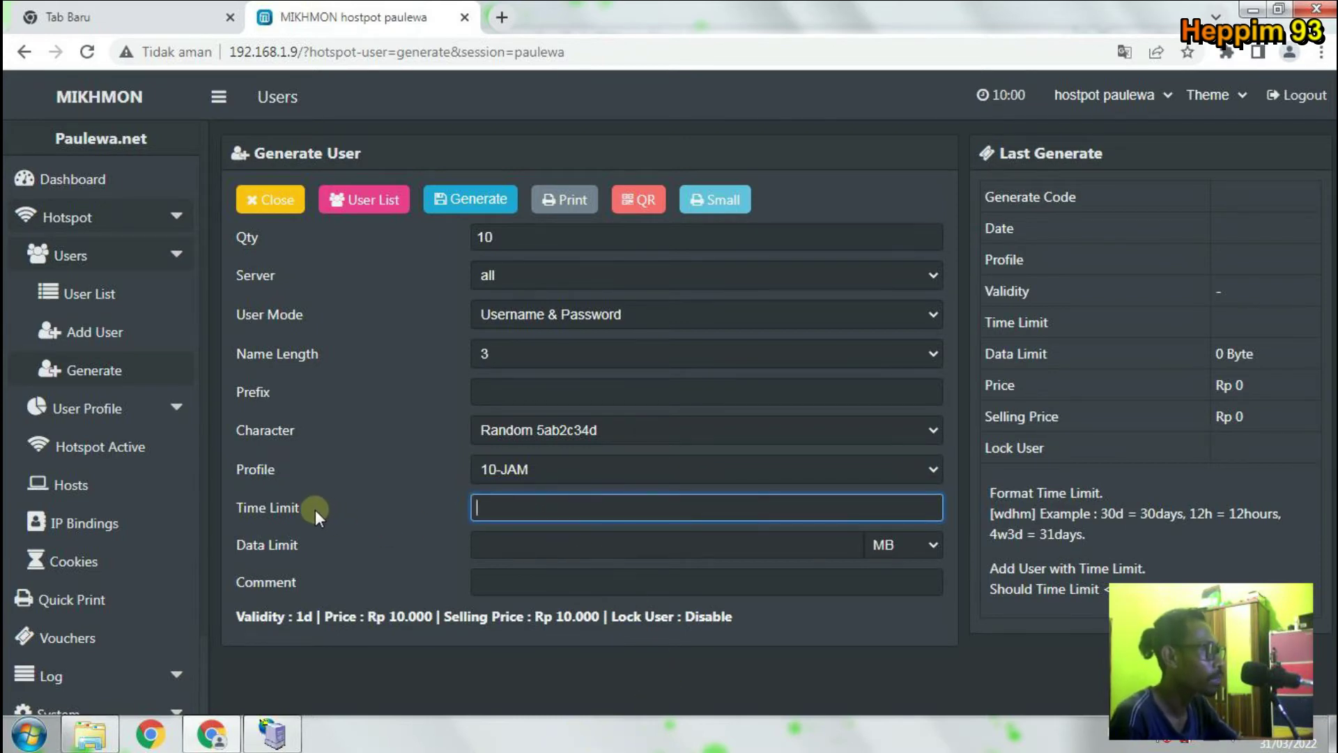
left_click_drag(314, 508, 354, 510)
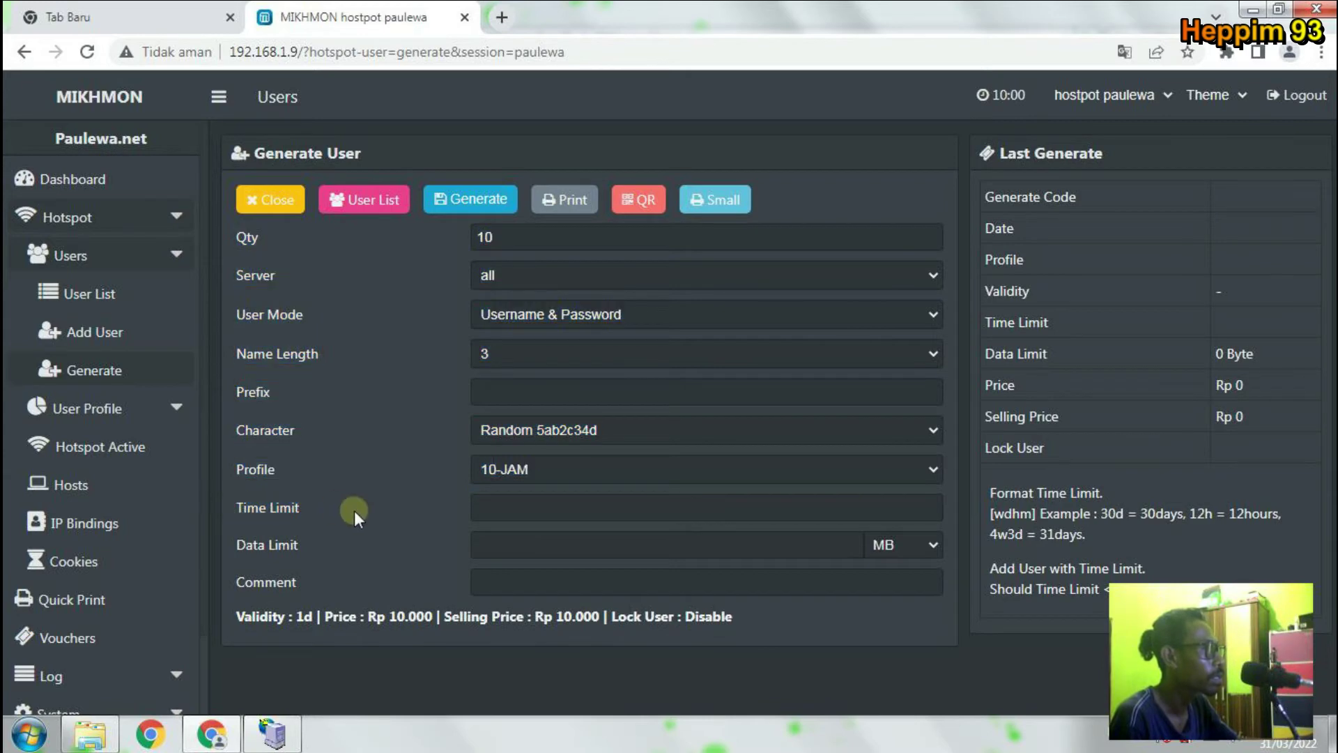
left_click(538, 504)
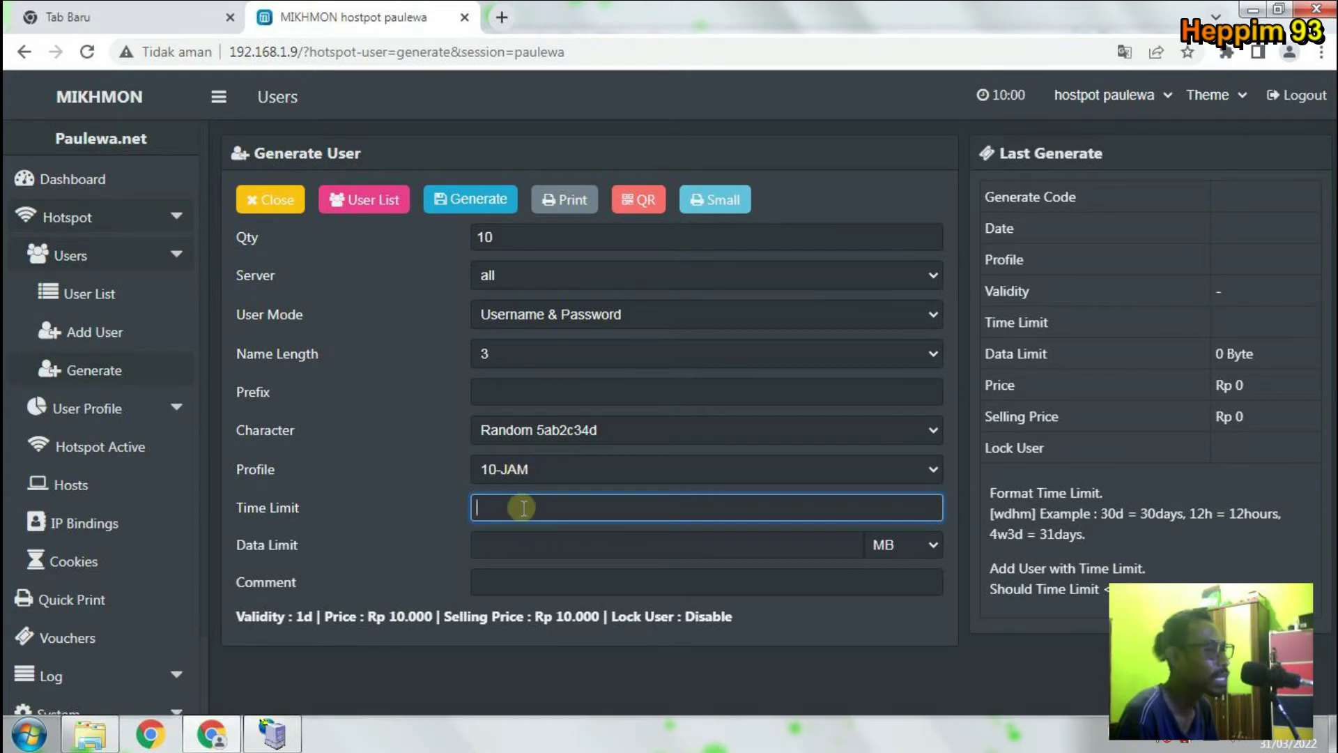
Enter a 10h time limit, checking it against the time-limit format examples.
type("10")
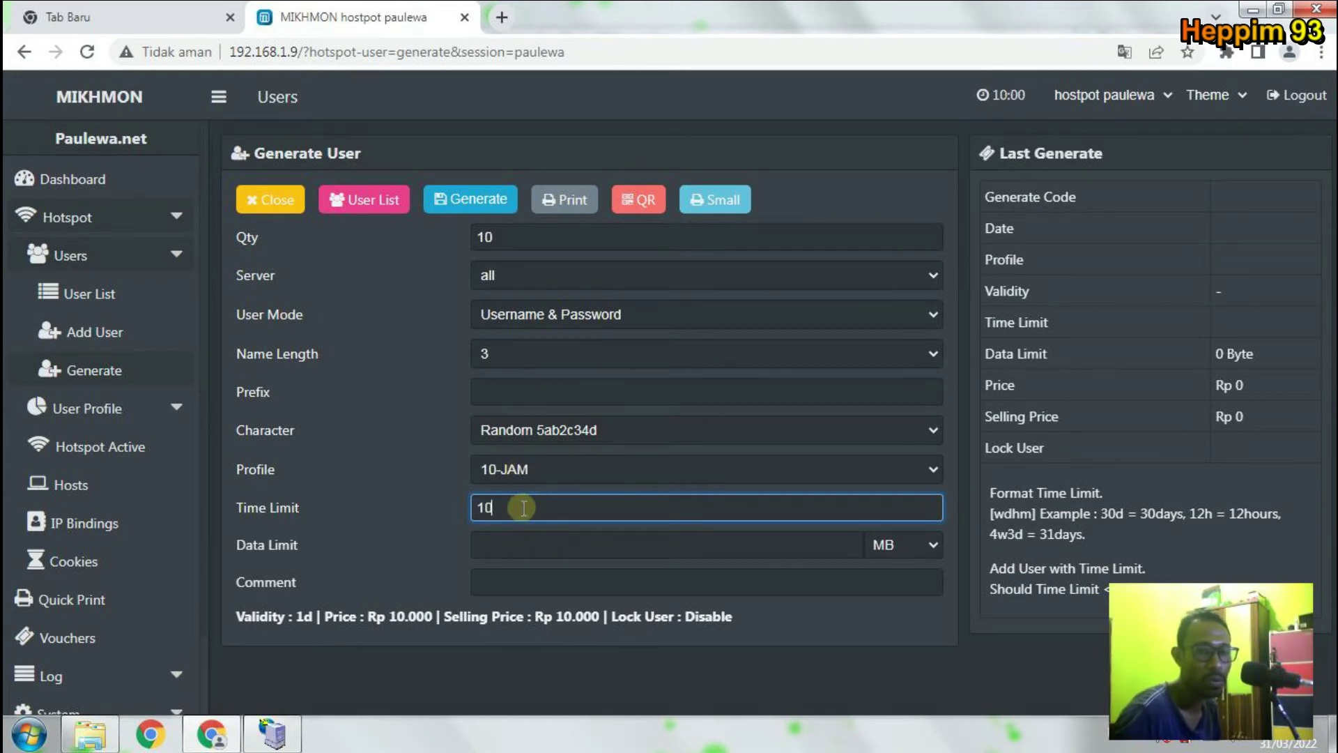
type("h")
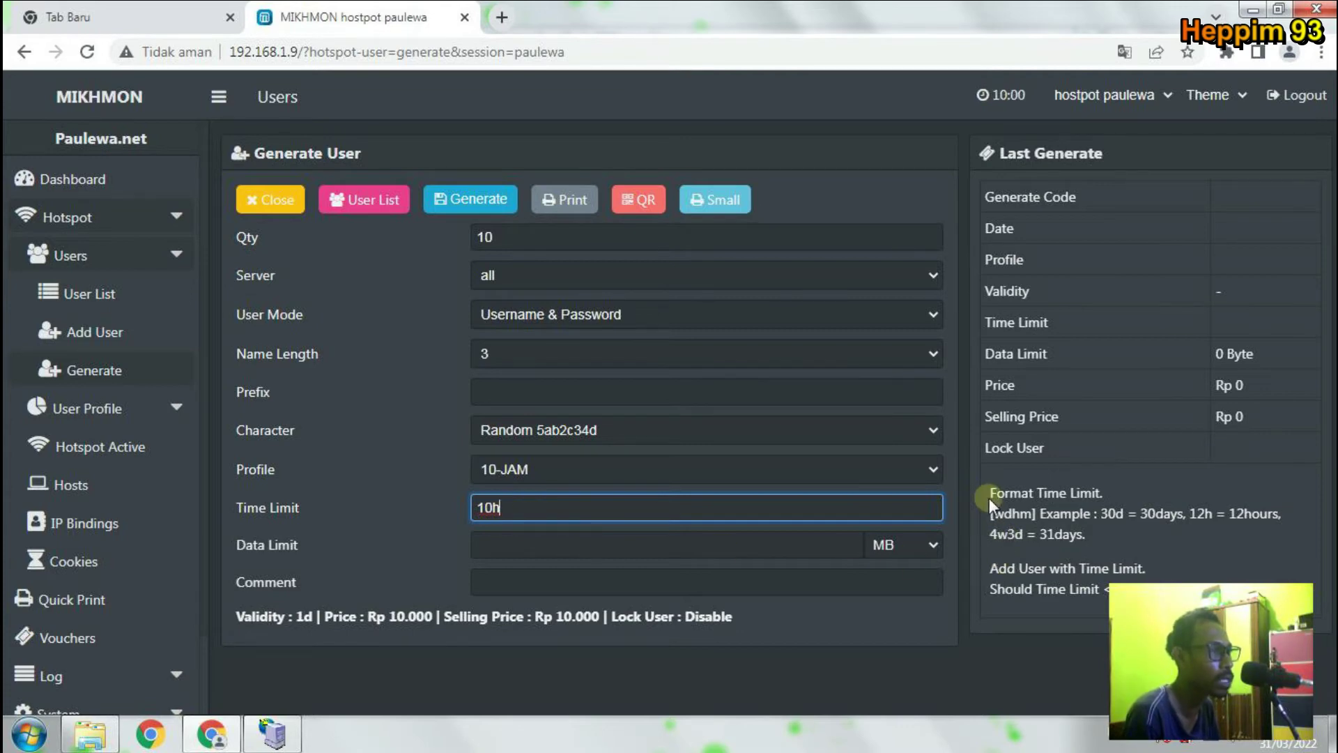
left_click_drag(989, 497, 1258, 536)
left_click(1207, 517)
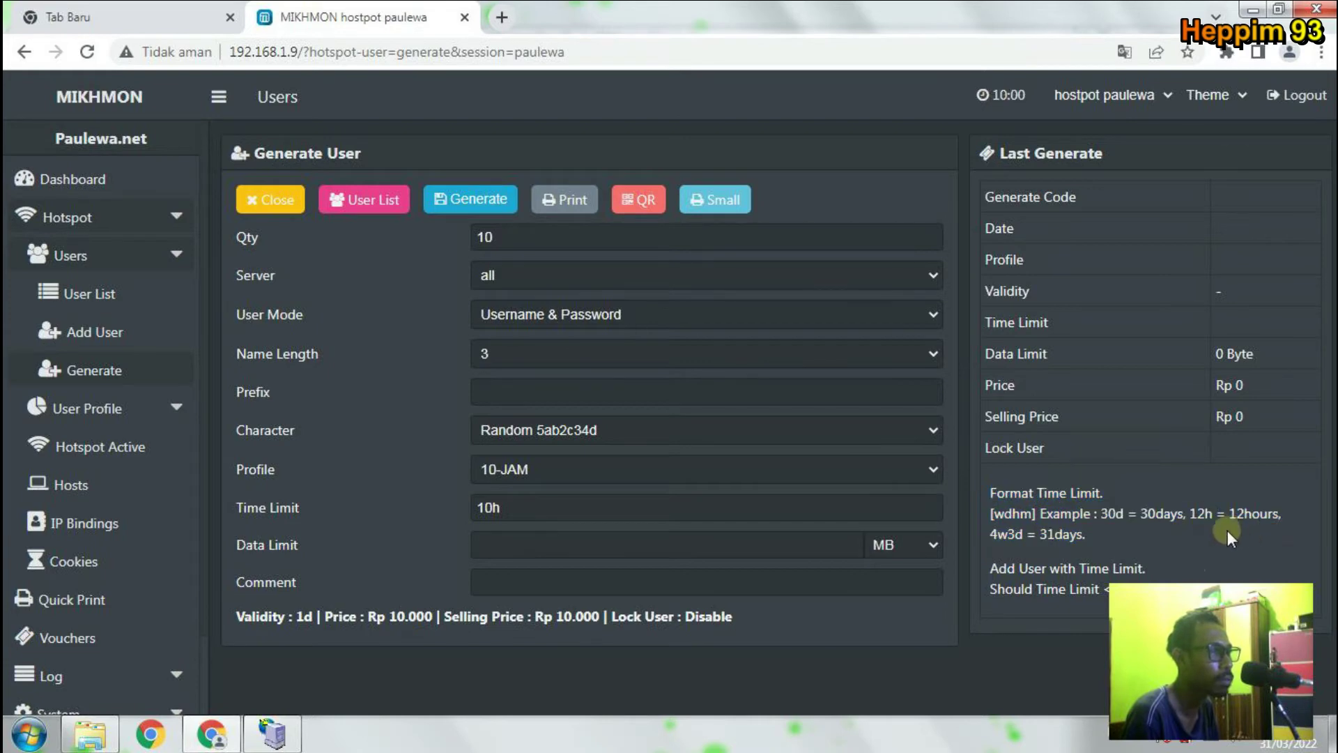
mouse_move(1151, 519)
left_mouse_down()
mouse_move(1223, 524)
mouse_move(1130, 516)
mouse_move(1142, 516)
left_mouse_up()
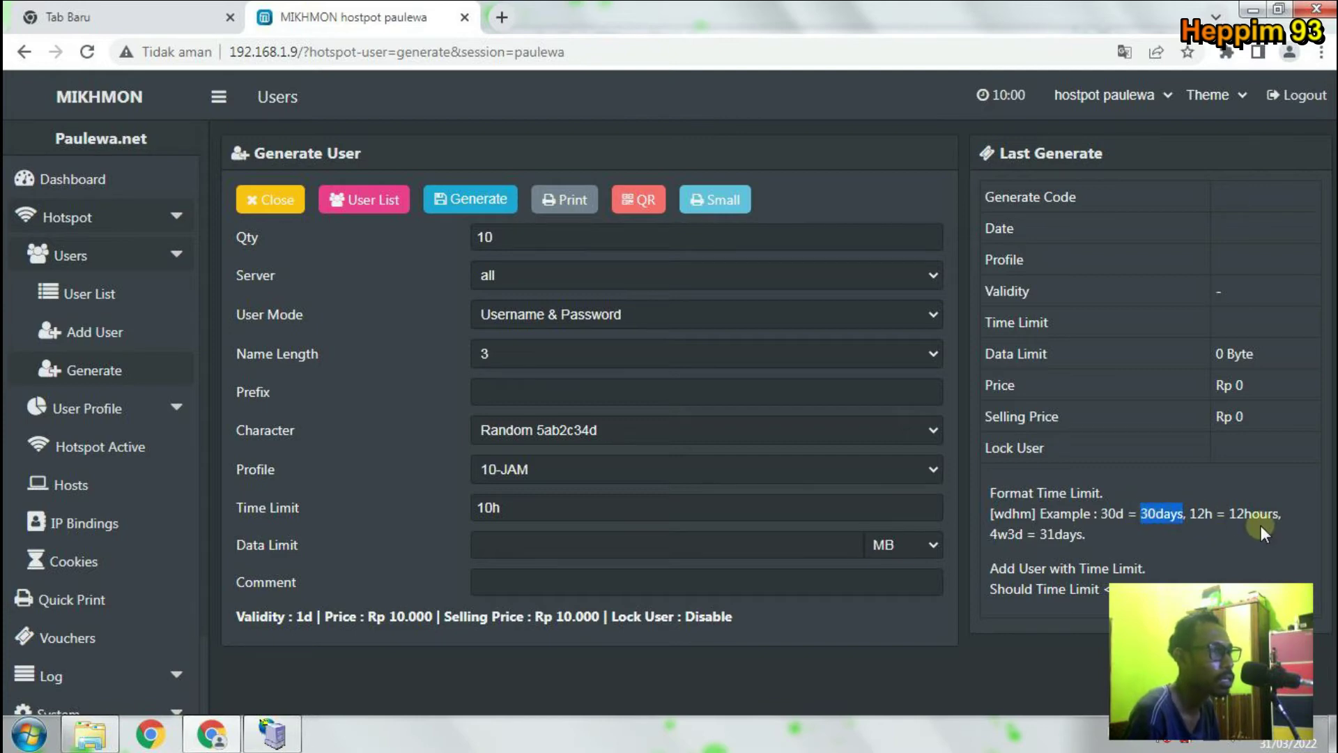
left_click_drag(1245, 513, 1274, 514)
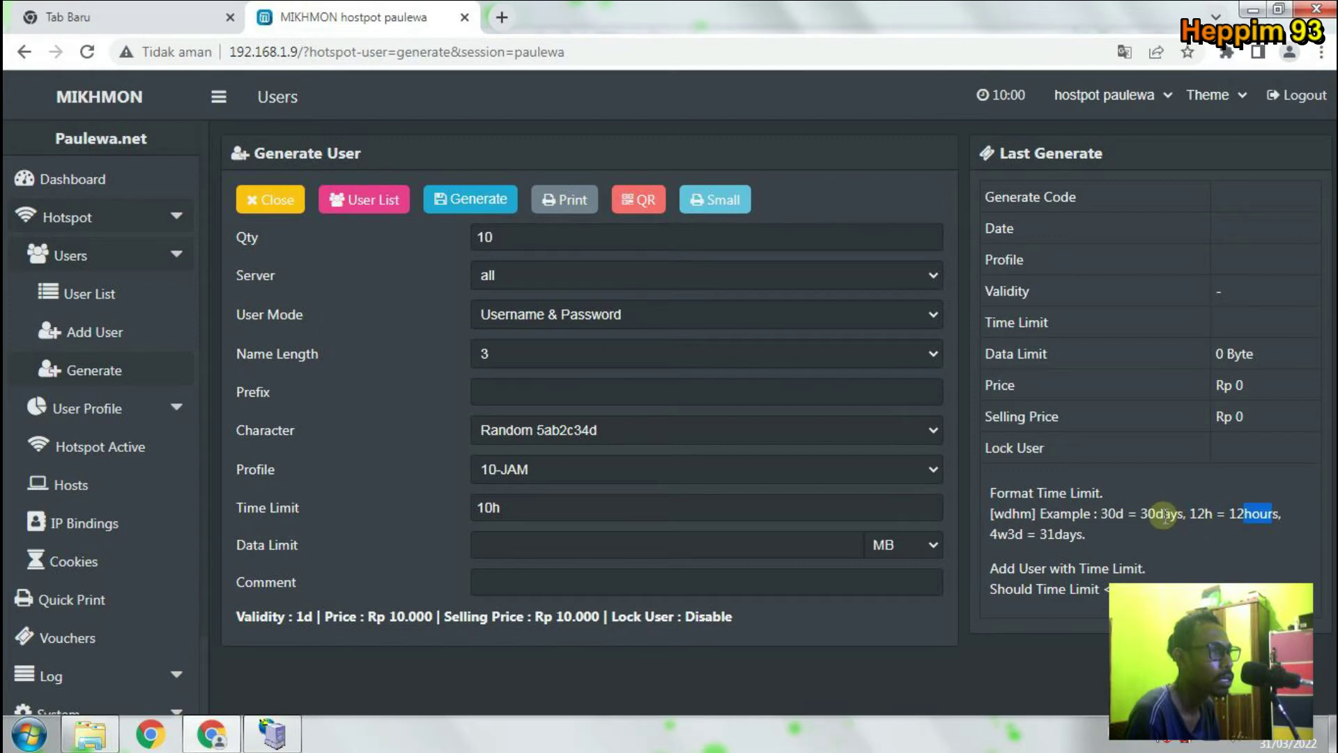
left_click_drag(1155, 514, 1184, 515)
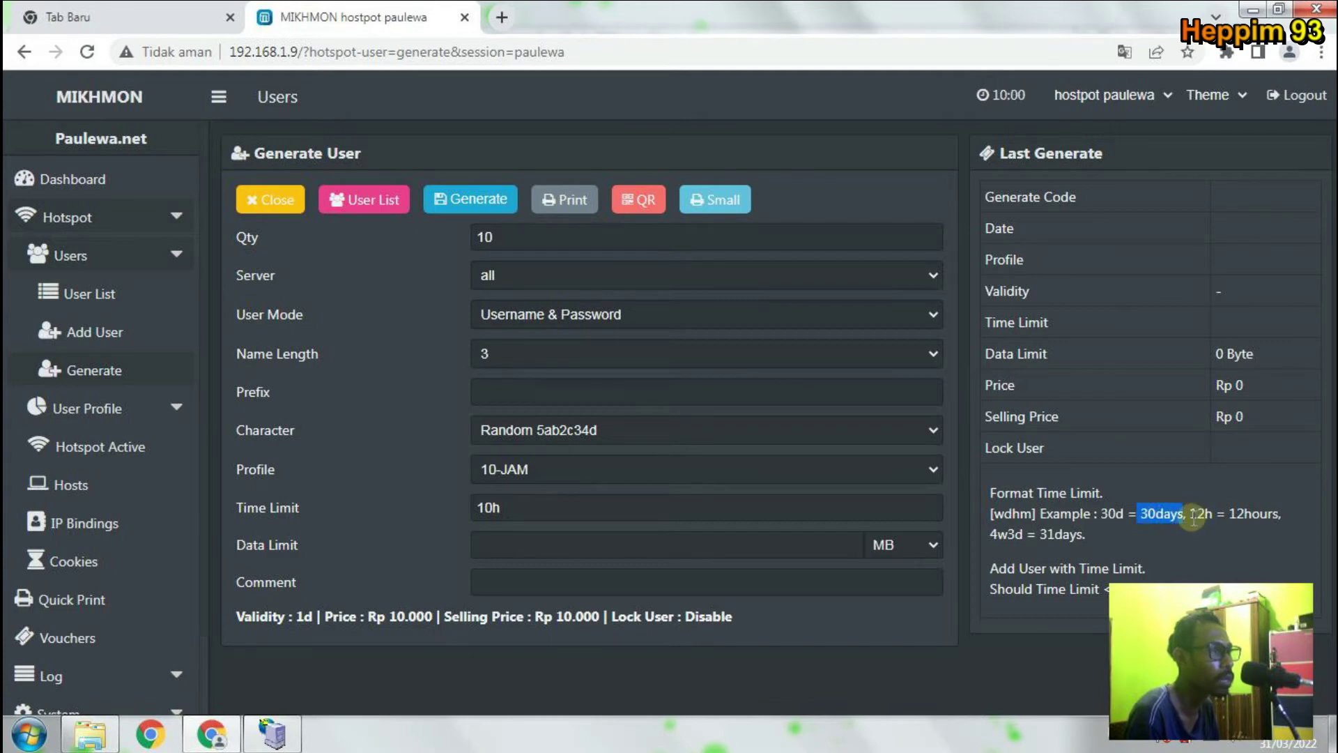
left_click_drag(1190, 514, 1215, 517)
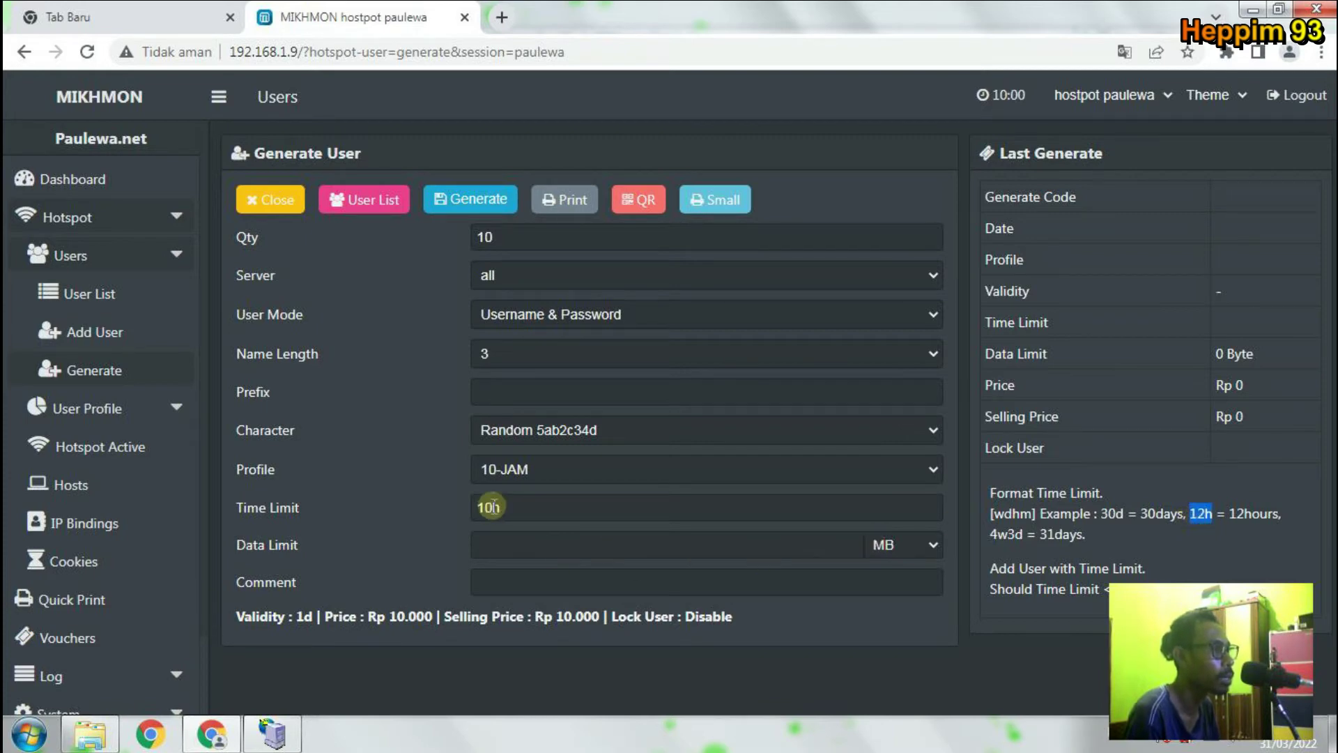
left_click(533, 502)
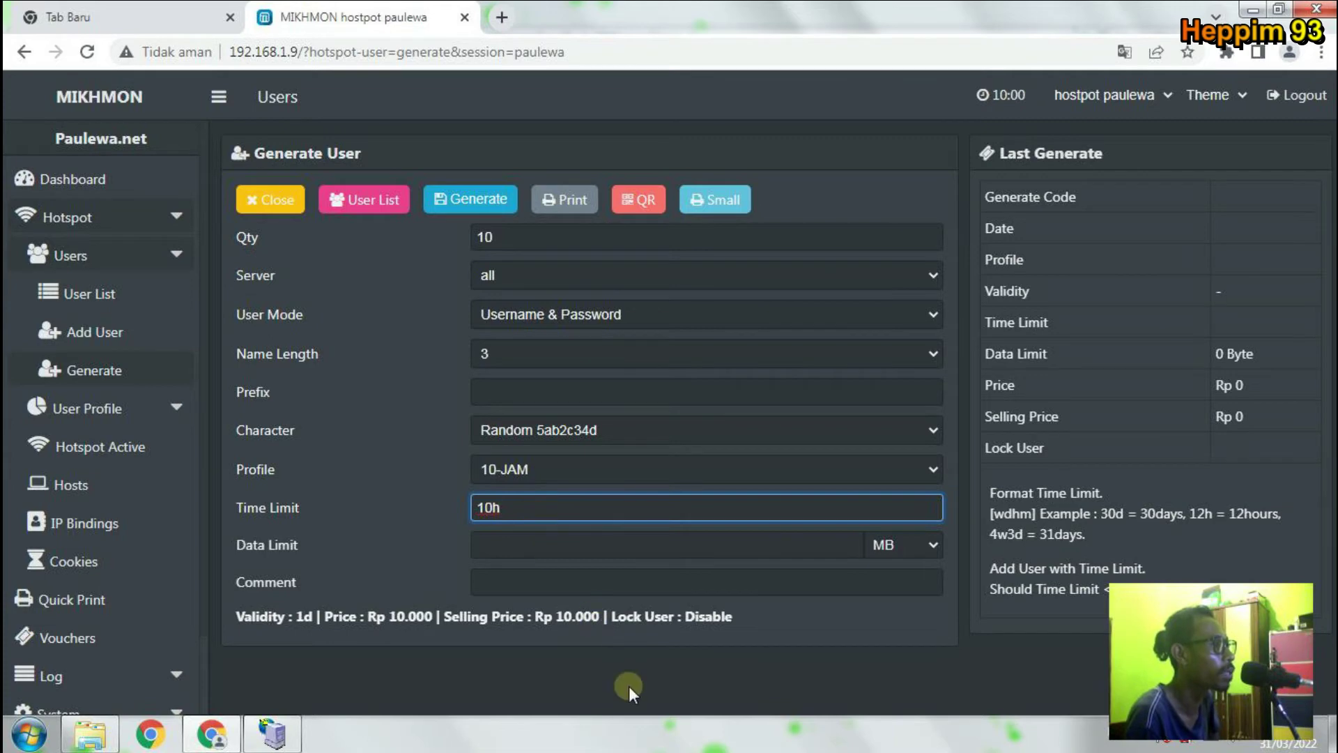
left_click(623, 653)
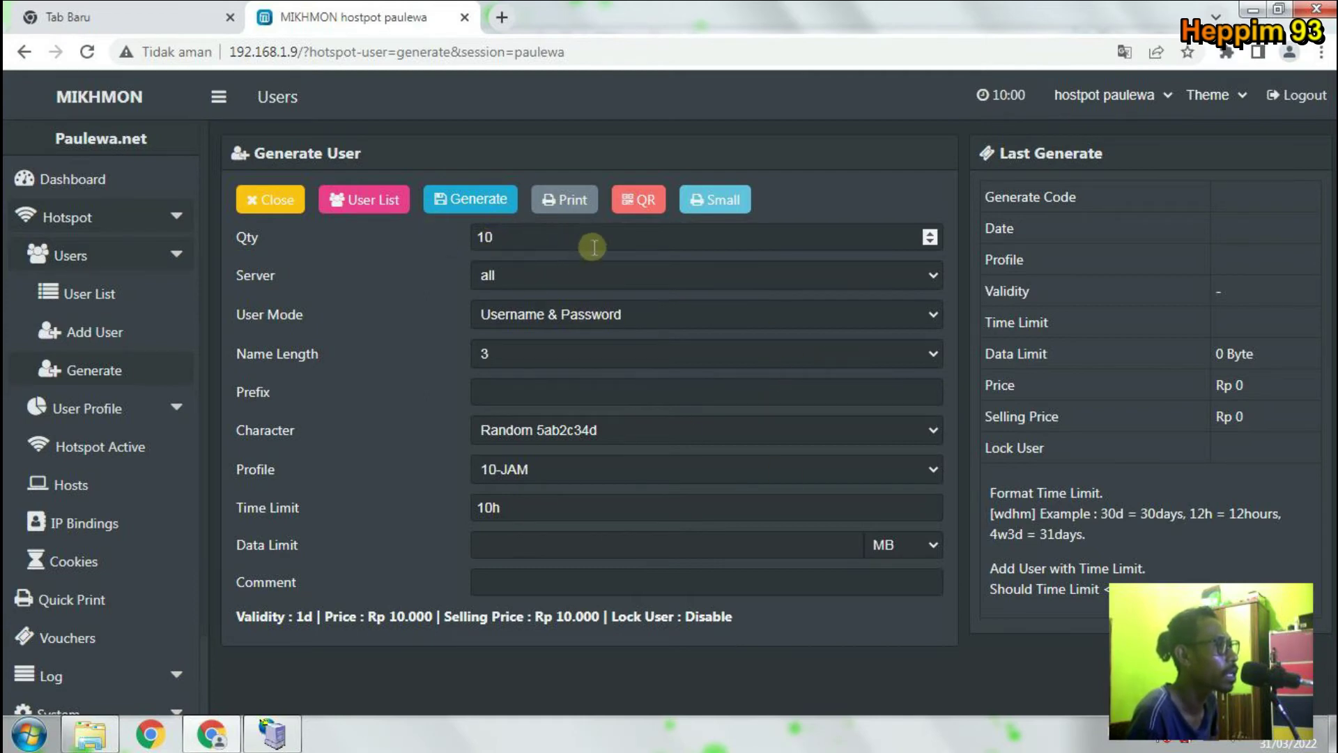
Generate the 10 users on profile 10-JAM and close the generation form.
left_click(498, 208)
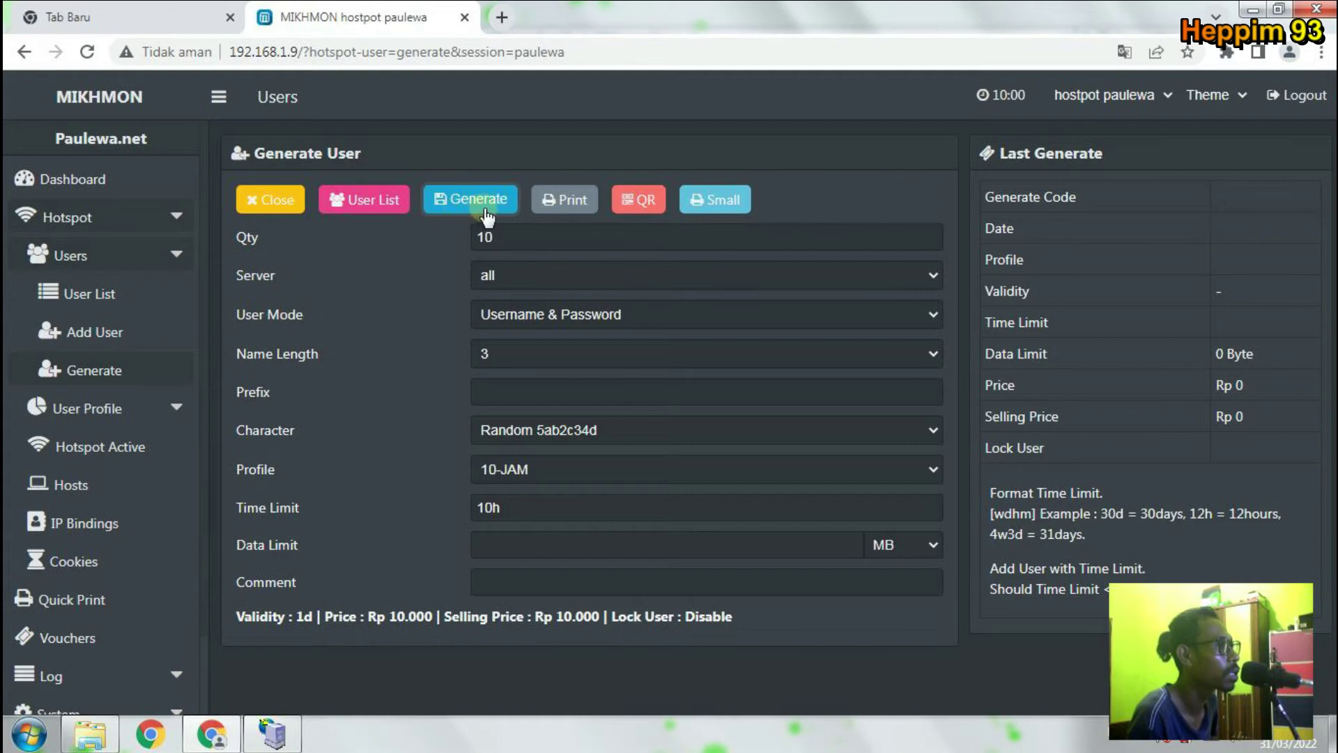
left_click(490, 210)
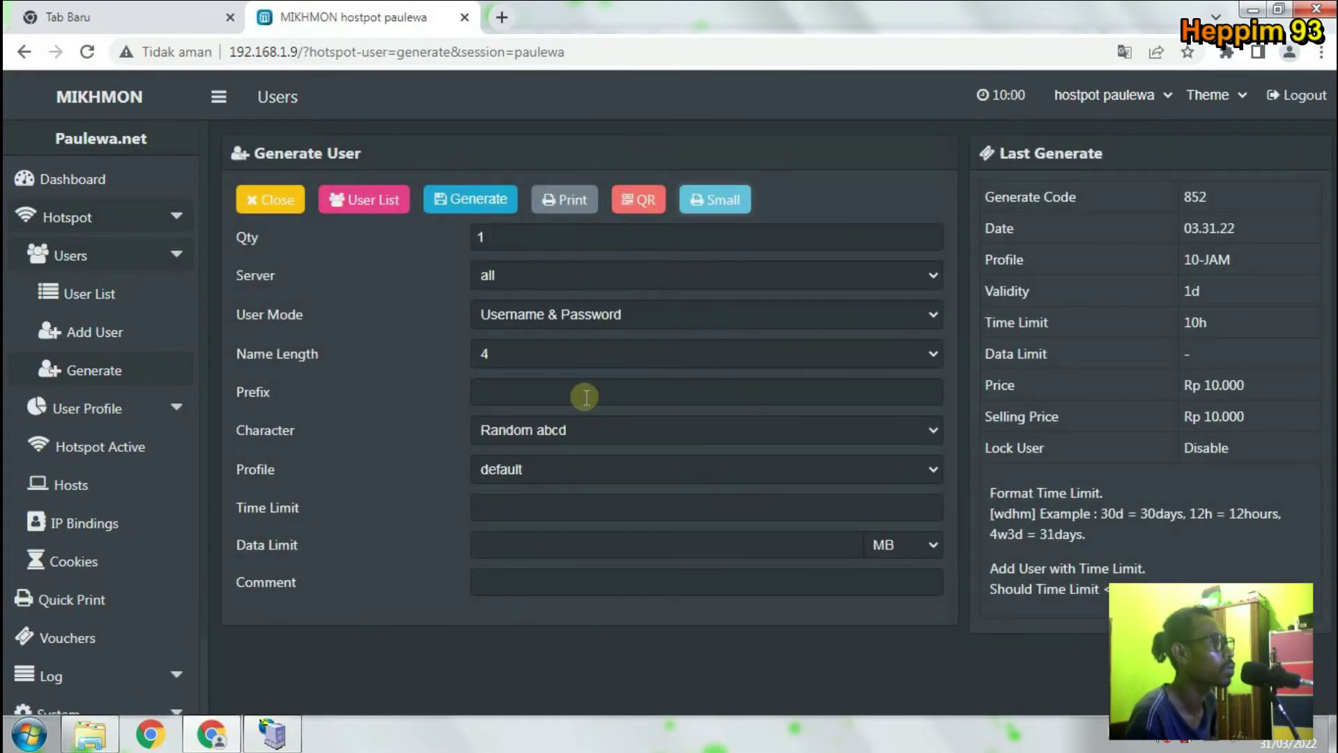
left_click(279, 213)
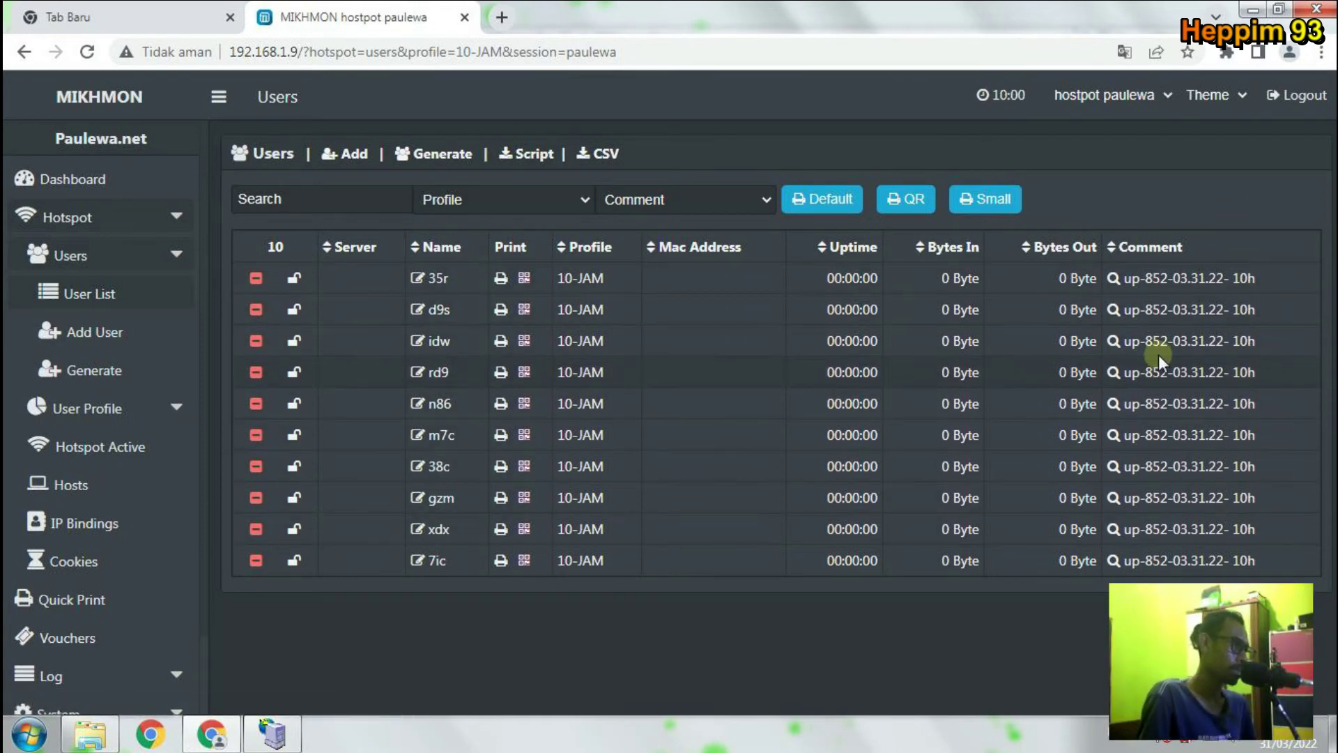
left_click(423, 279)
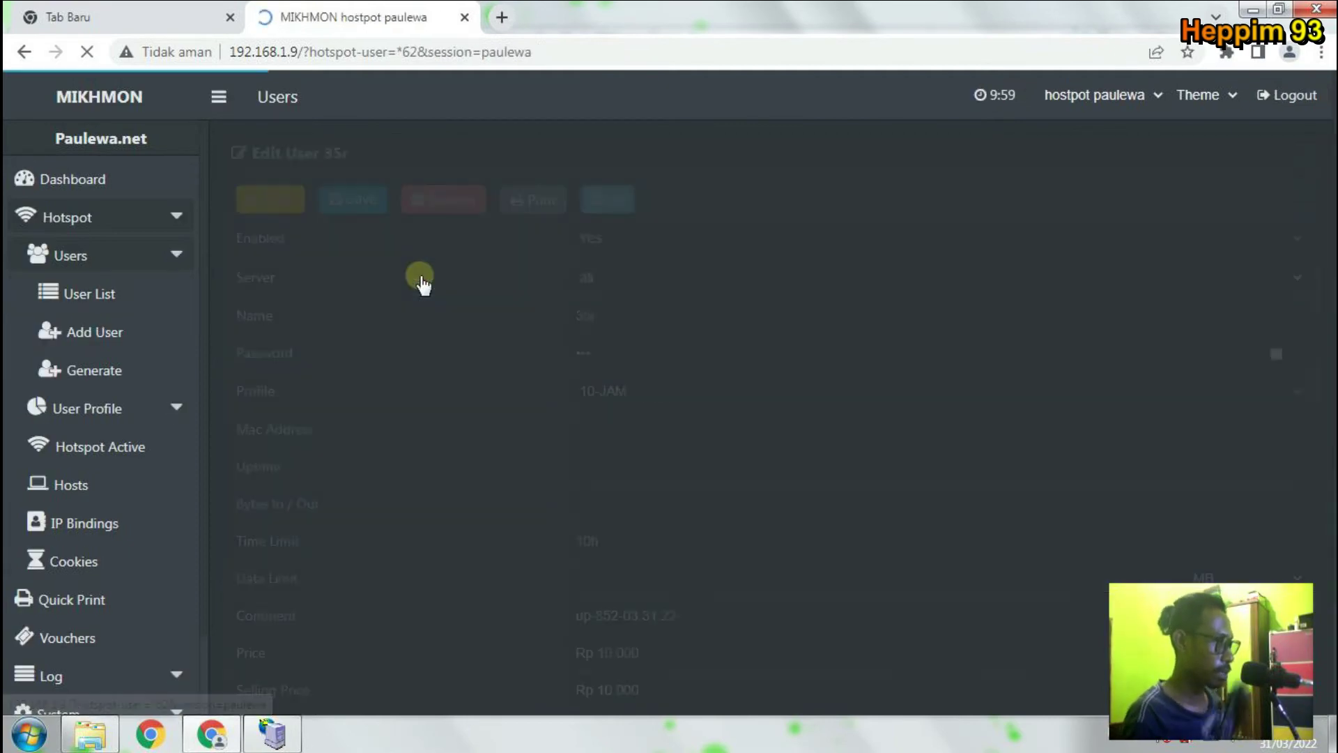
left_click(1276, 355)
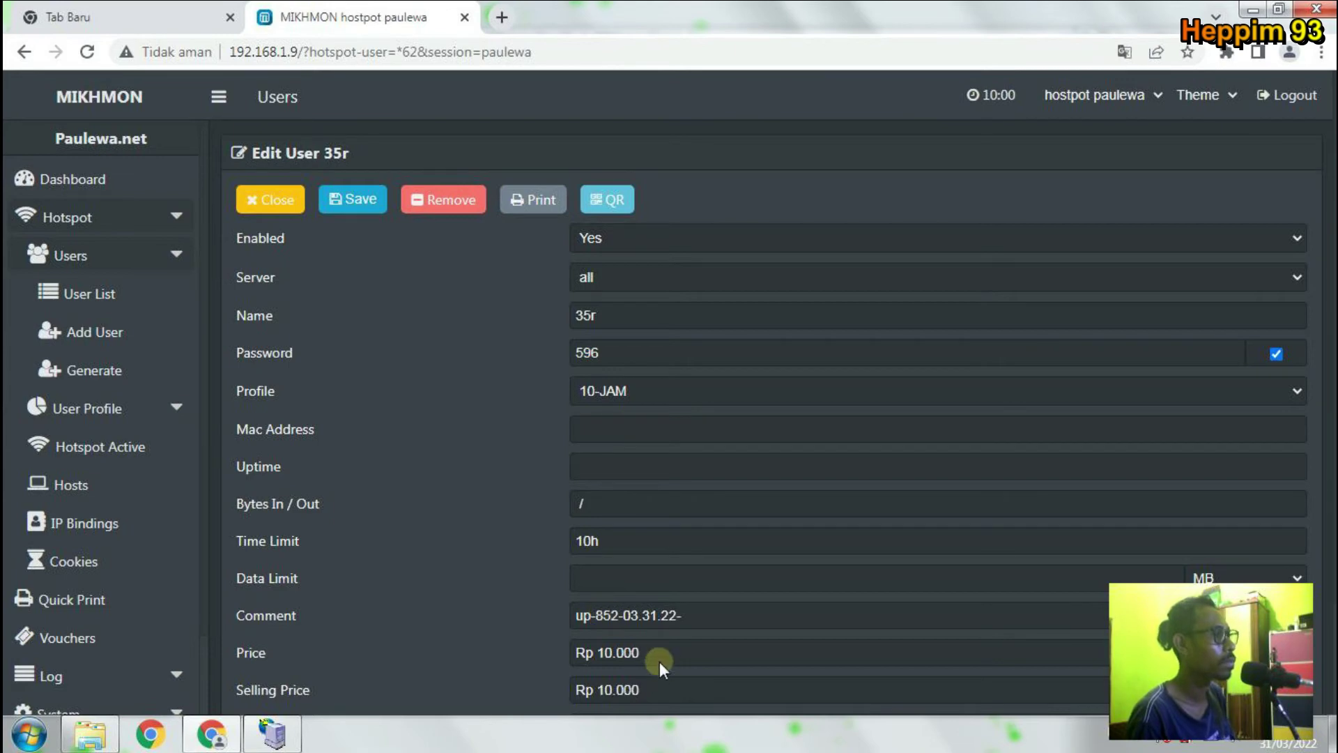
scroll(651, 579, "down", 2)
scroll(654, 589, "up", 2)
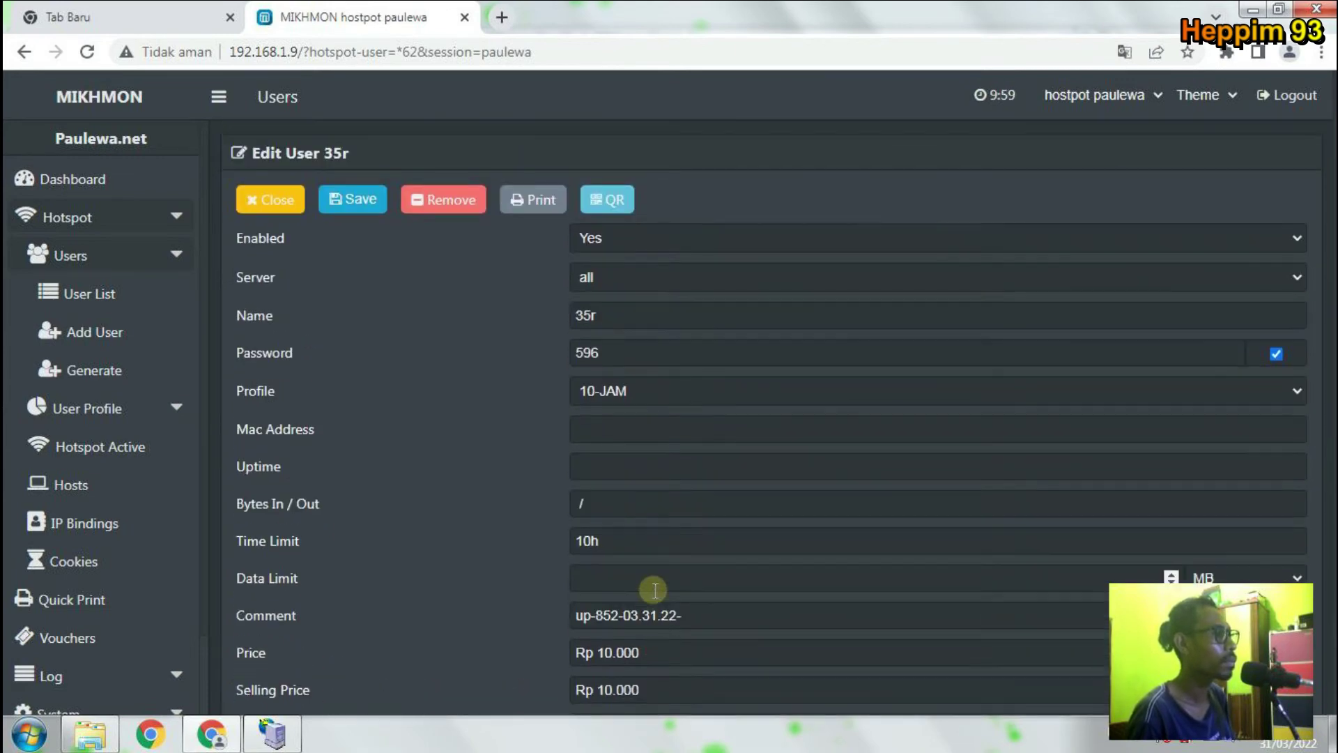
scroll(654, 591, "down", 2)
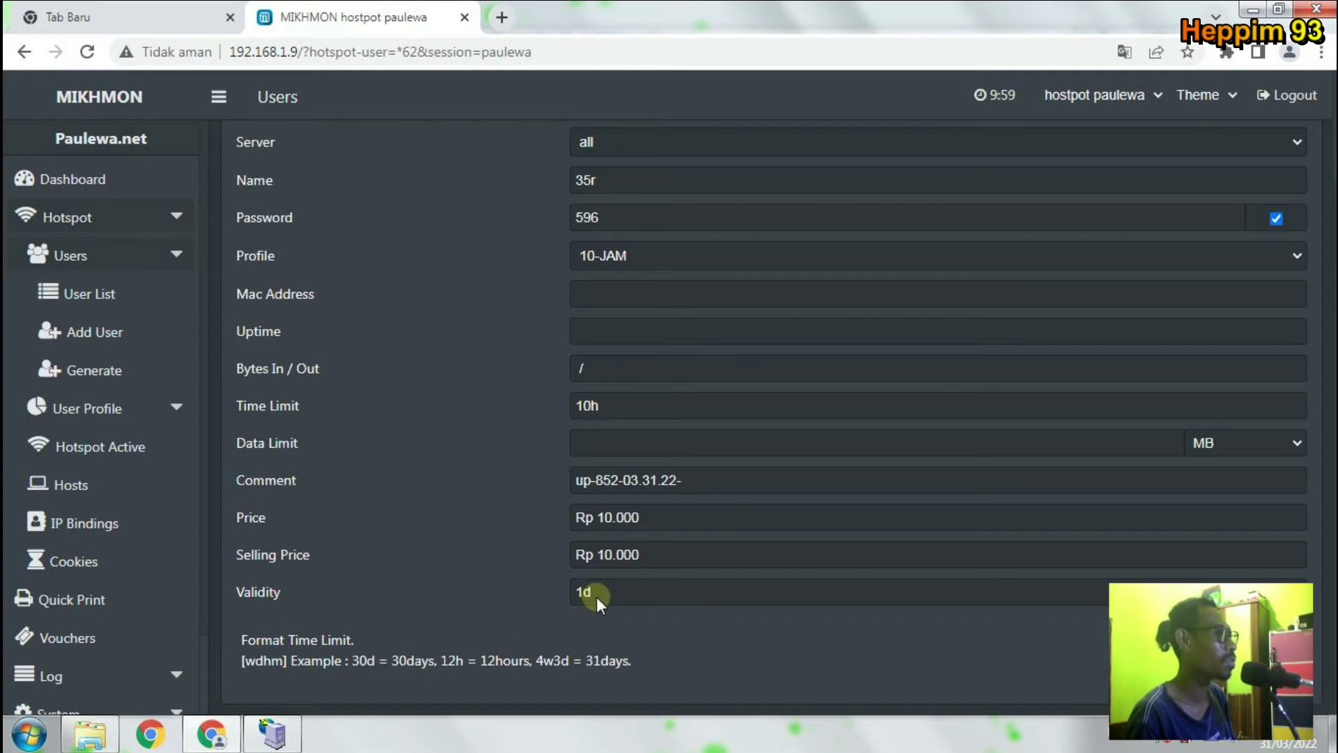
scroll(597, 597, "up", 1)
scroll(605, 445, "down", 1)
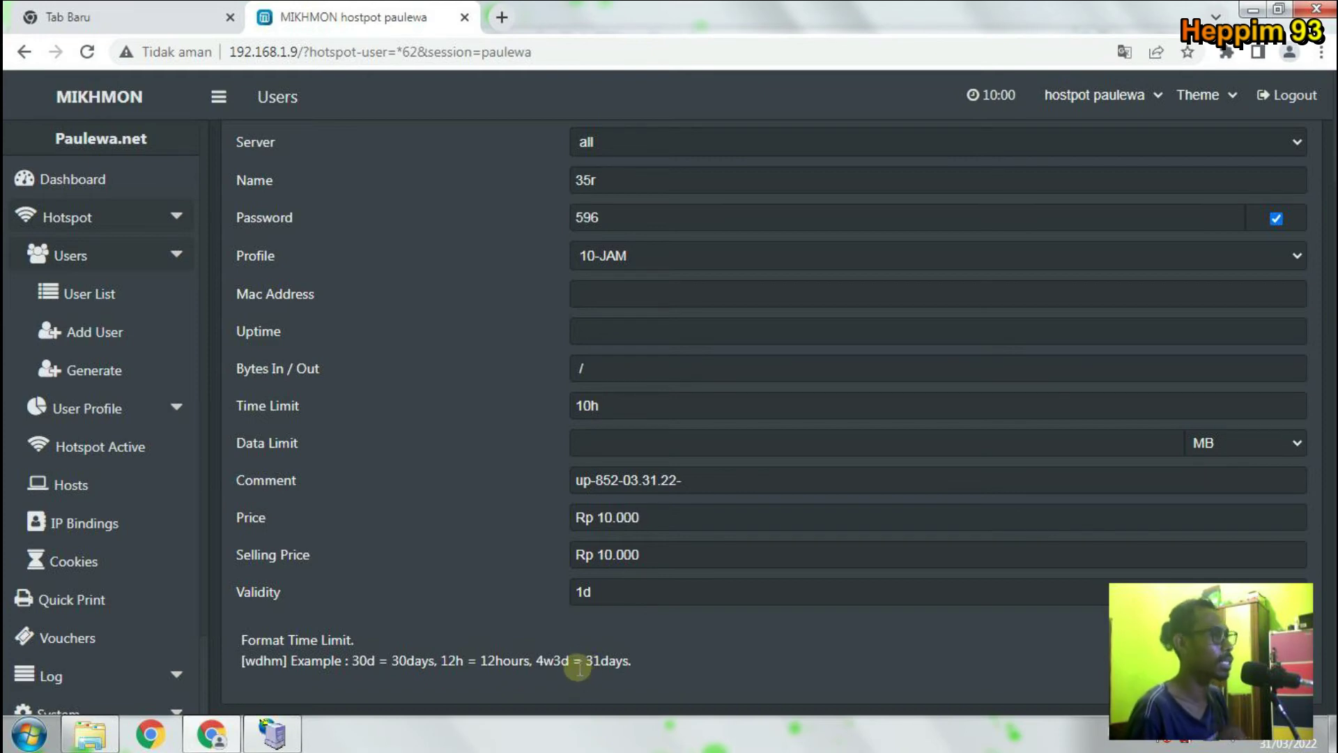
scroll(592, 669, "up", 2)
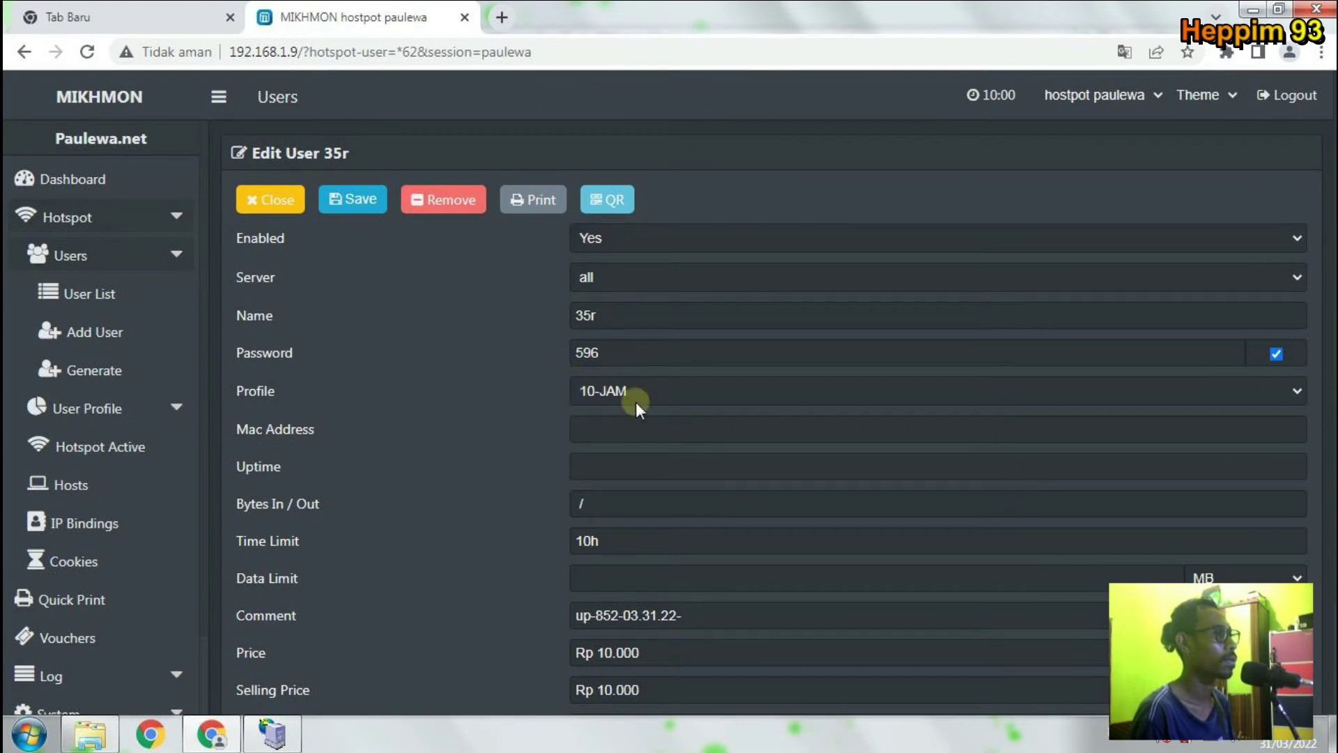
left_click(275, 219)
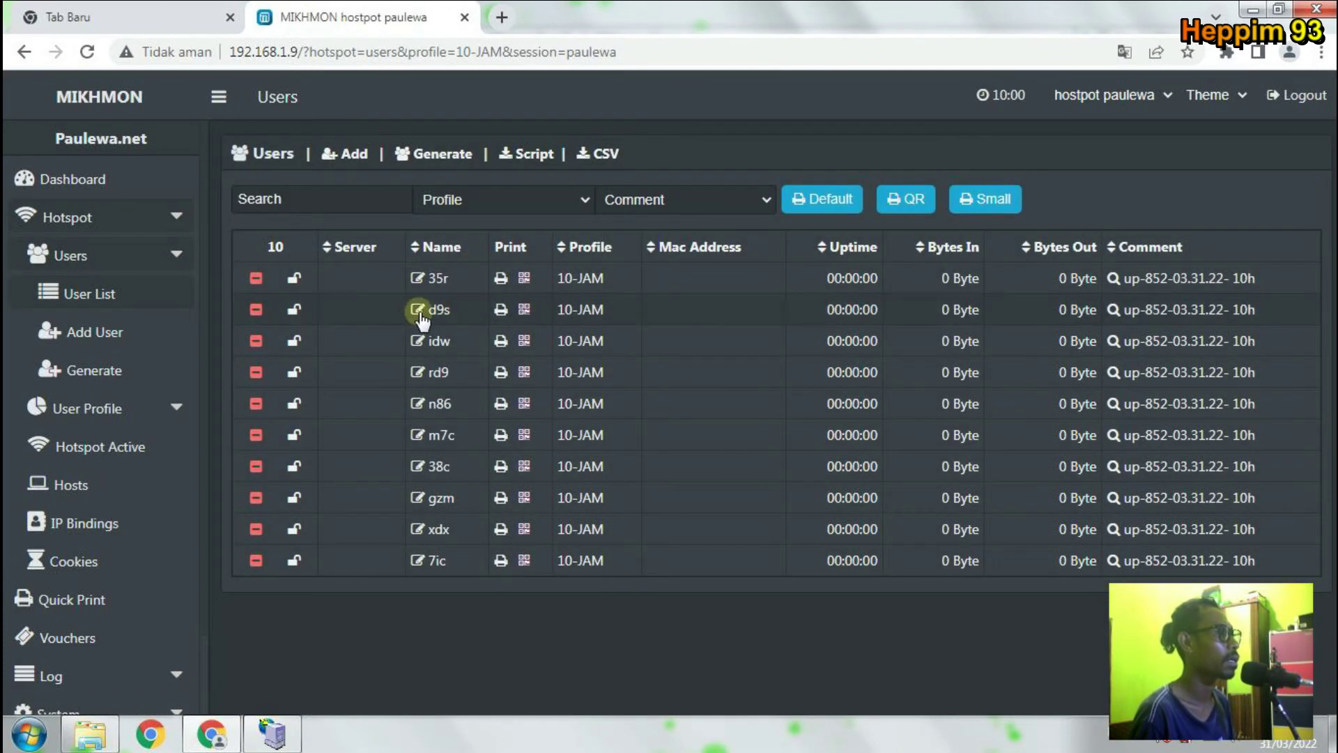
left_click(419, 310)
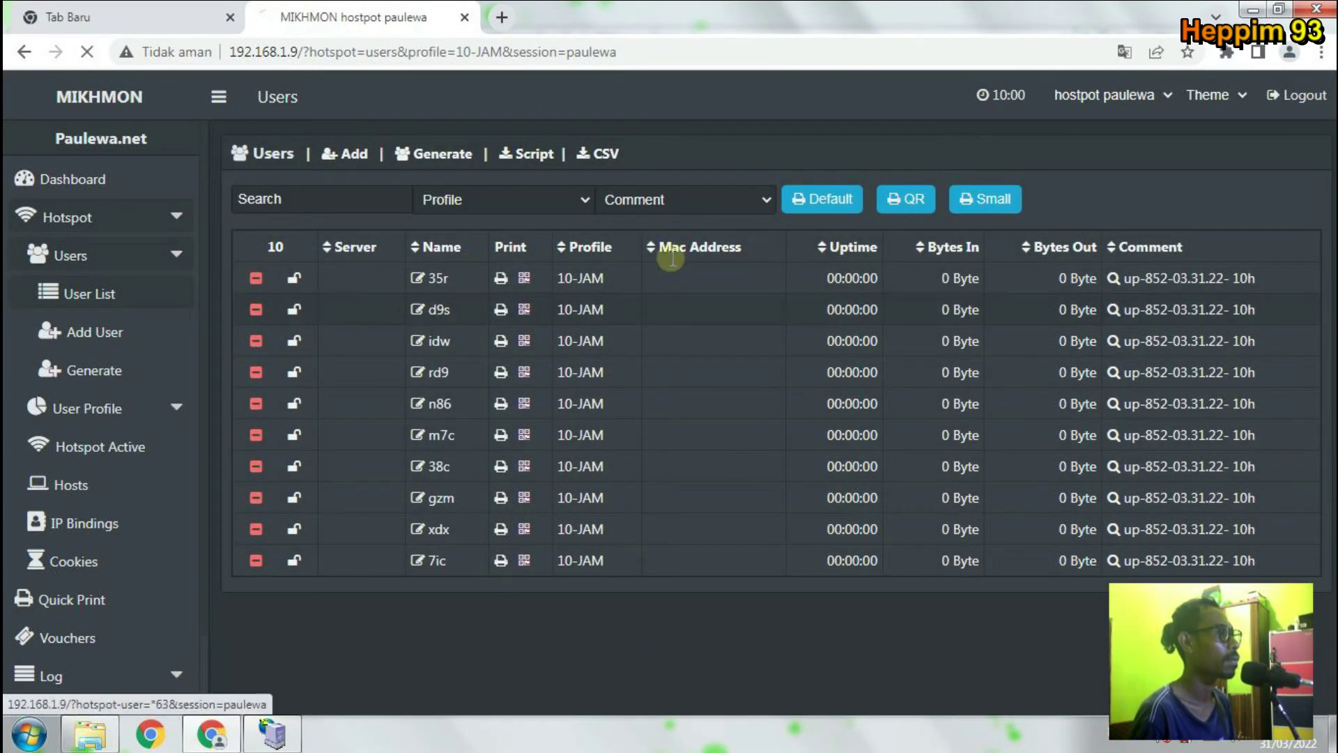
scroll(651, 474, "down", 2)
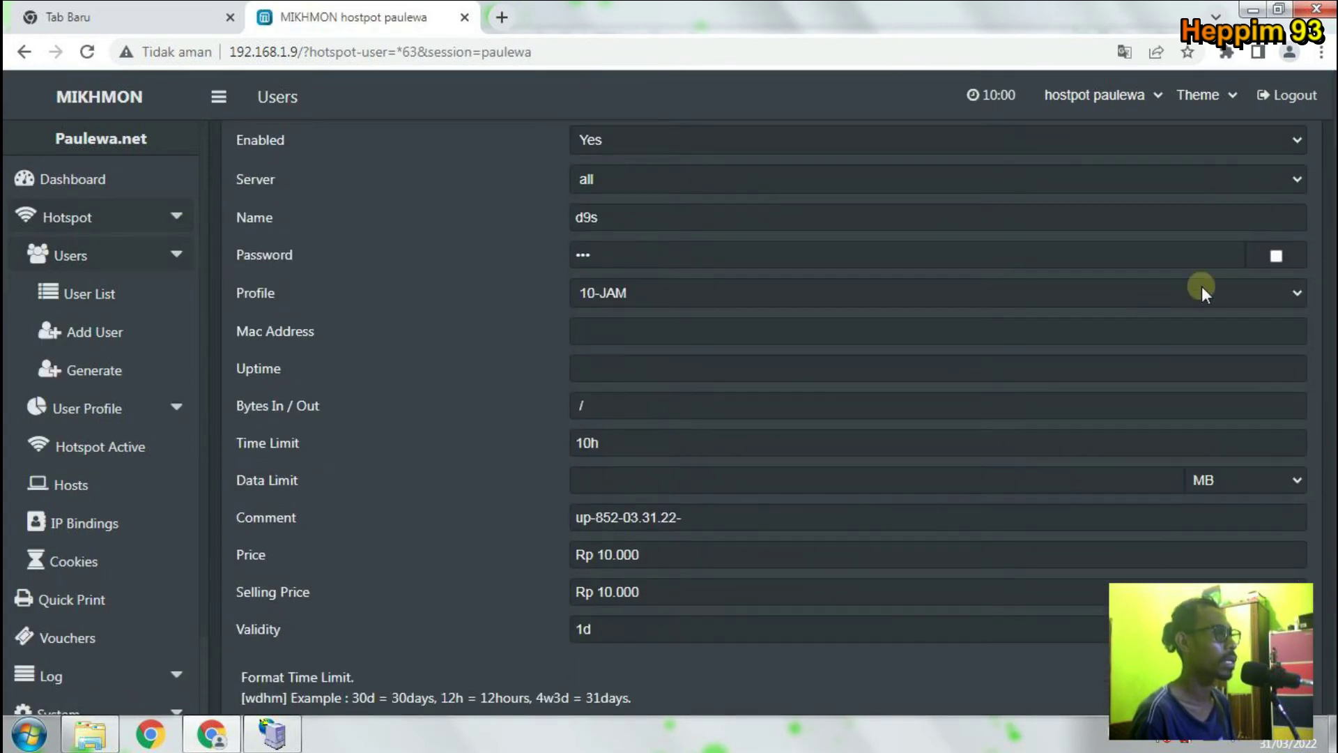
left_click(1277, 256)
left_click(639, 256)
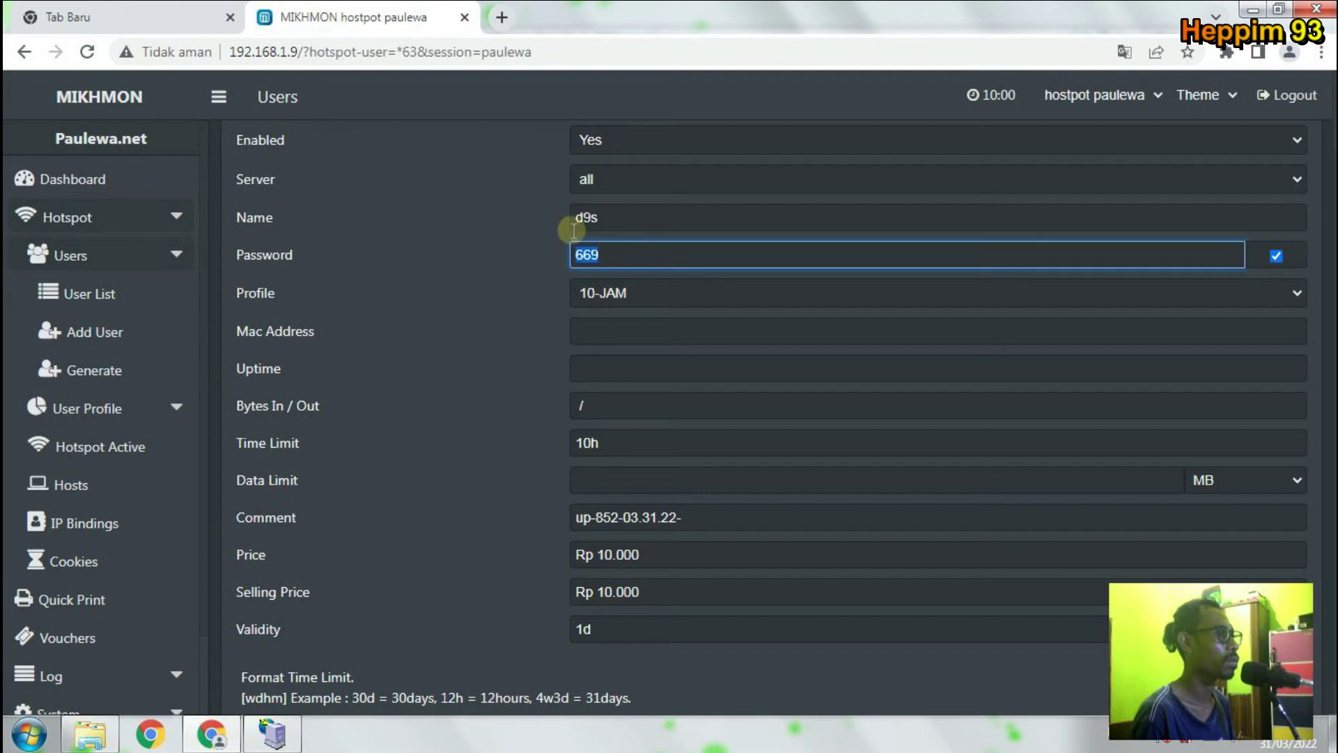
left_click(604, 219)
scroll(642, 269, "up", 2)
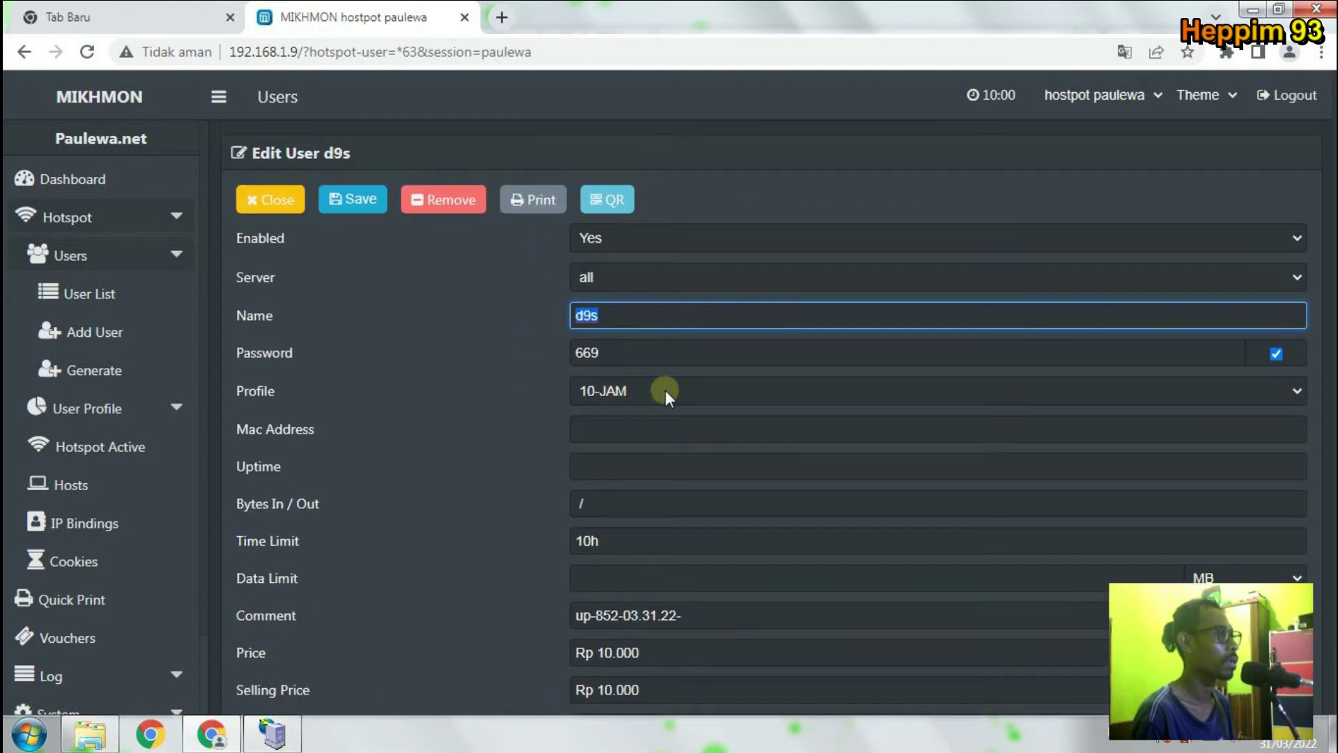
double_click(587, 317)
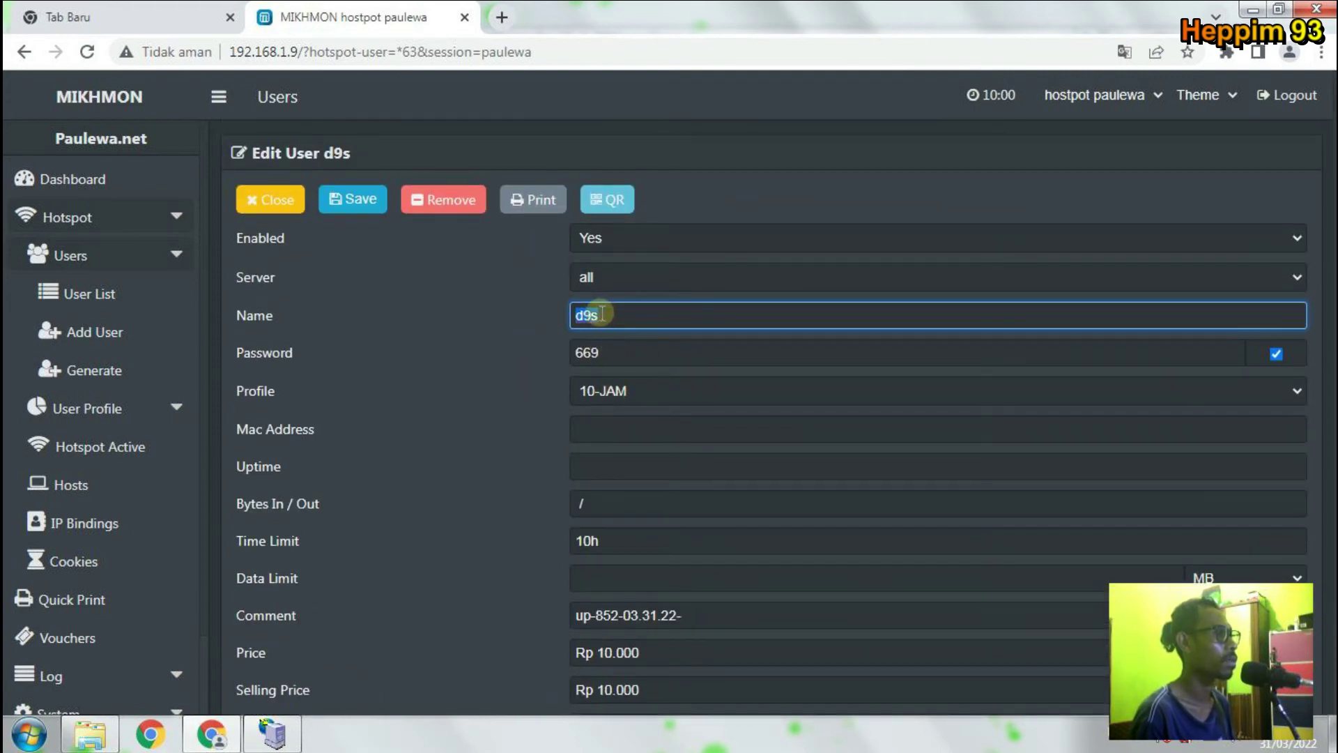
left_click(598, 314)
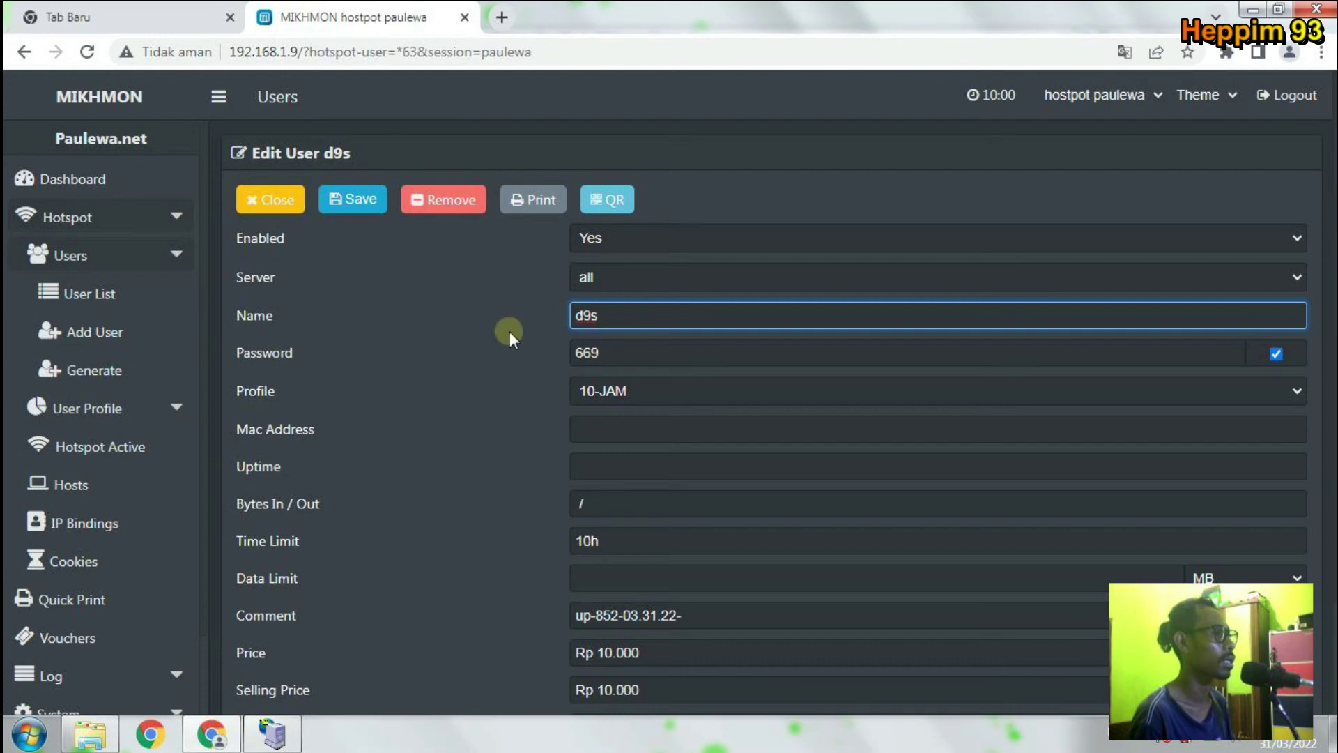
left_click(284, 202)
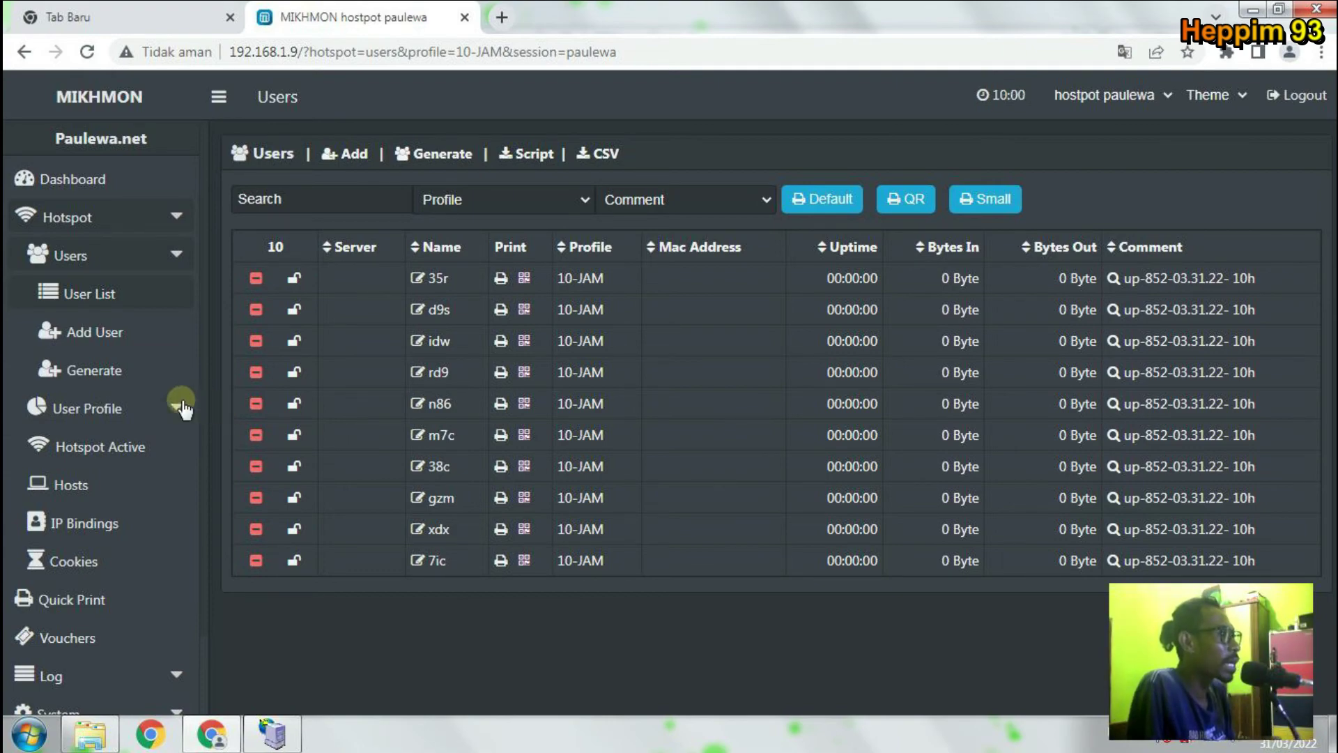
left_click(119, 374)
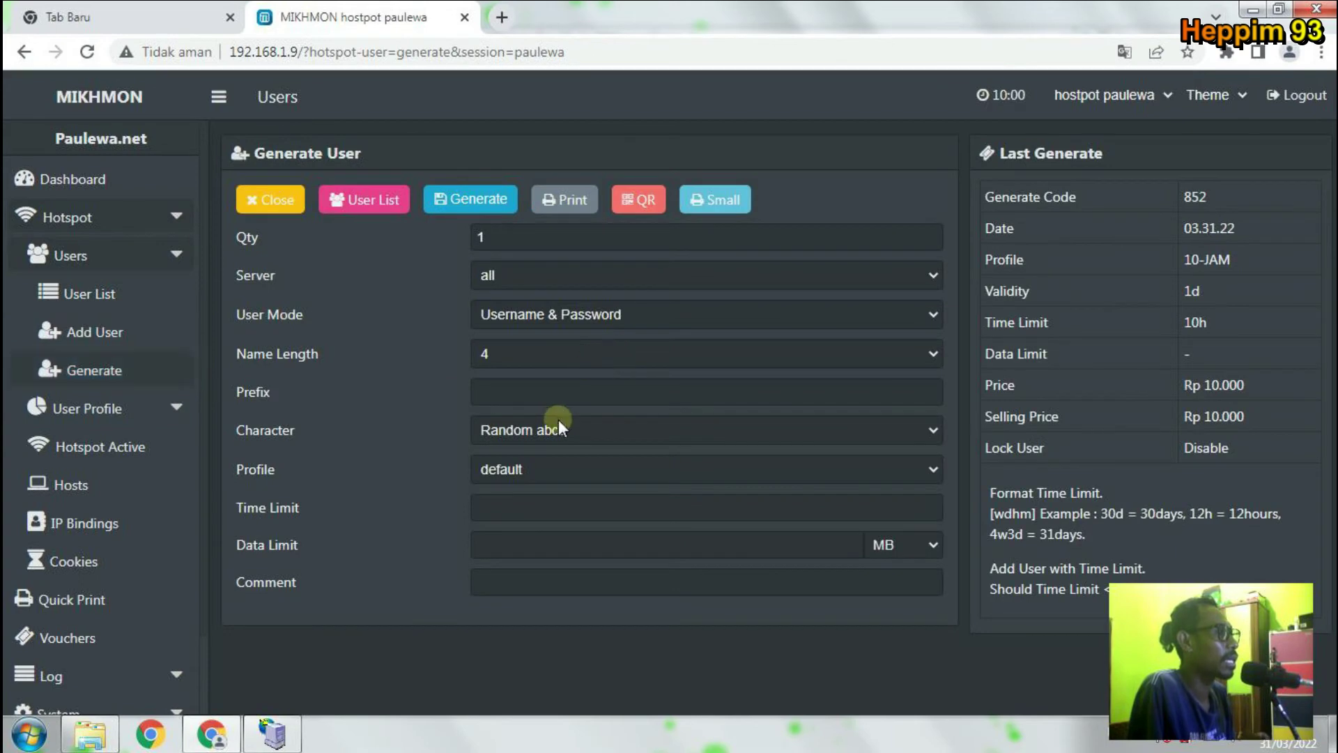
double_click(523, 241)
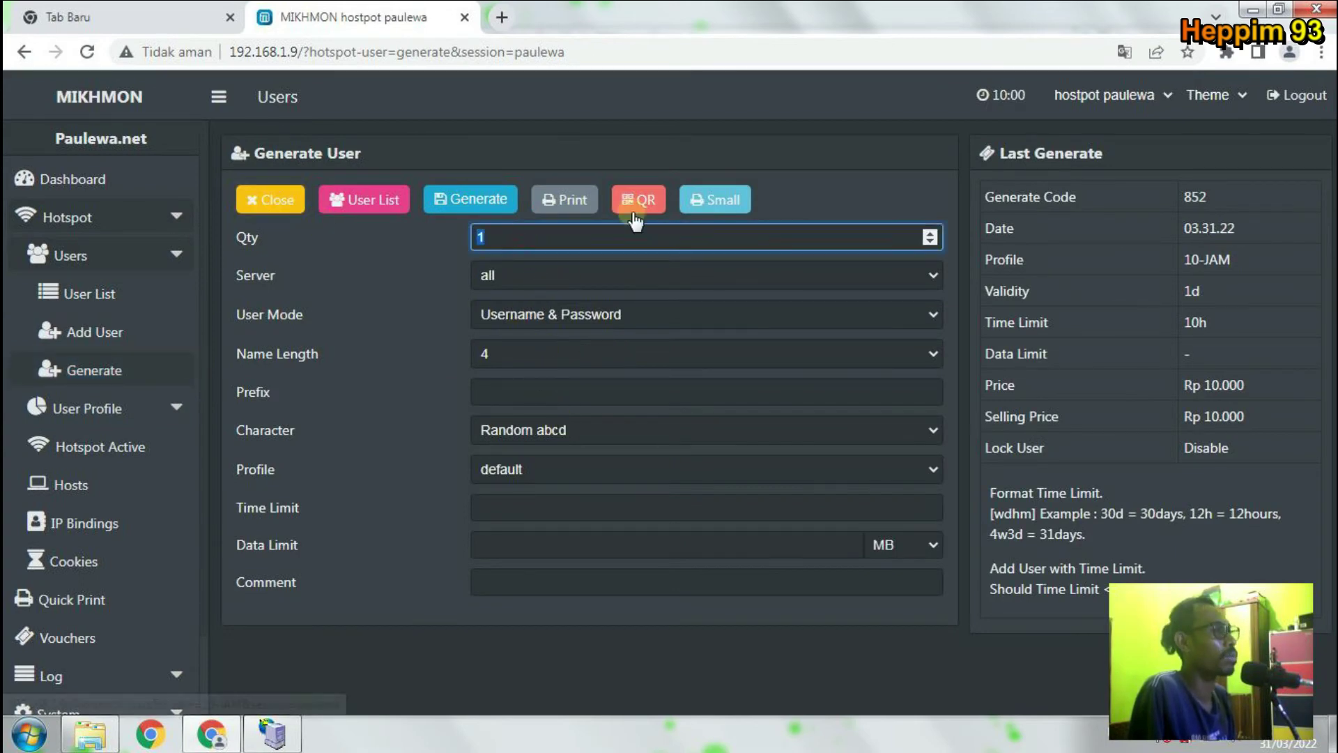
type("35")
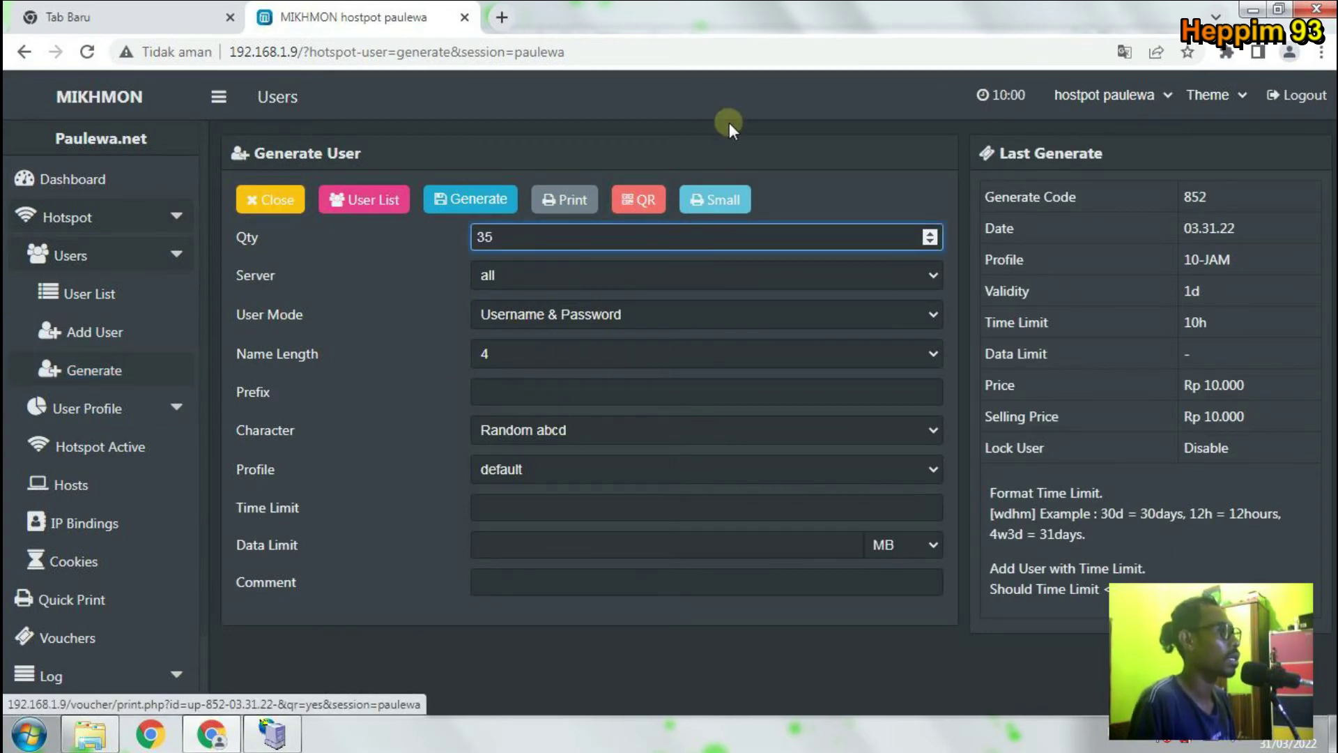
left_click(546, 361)
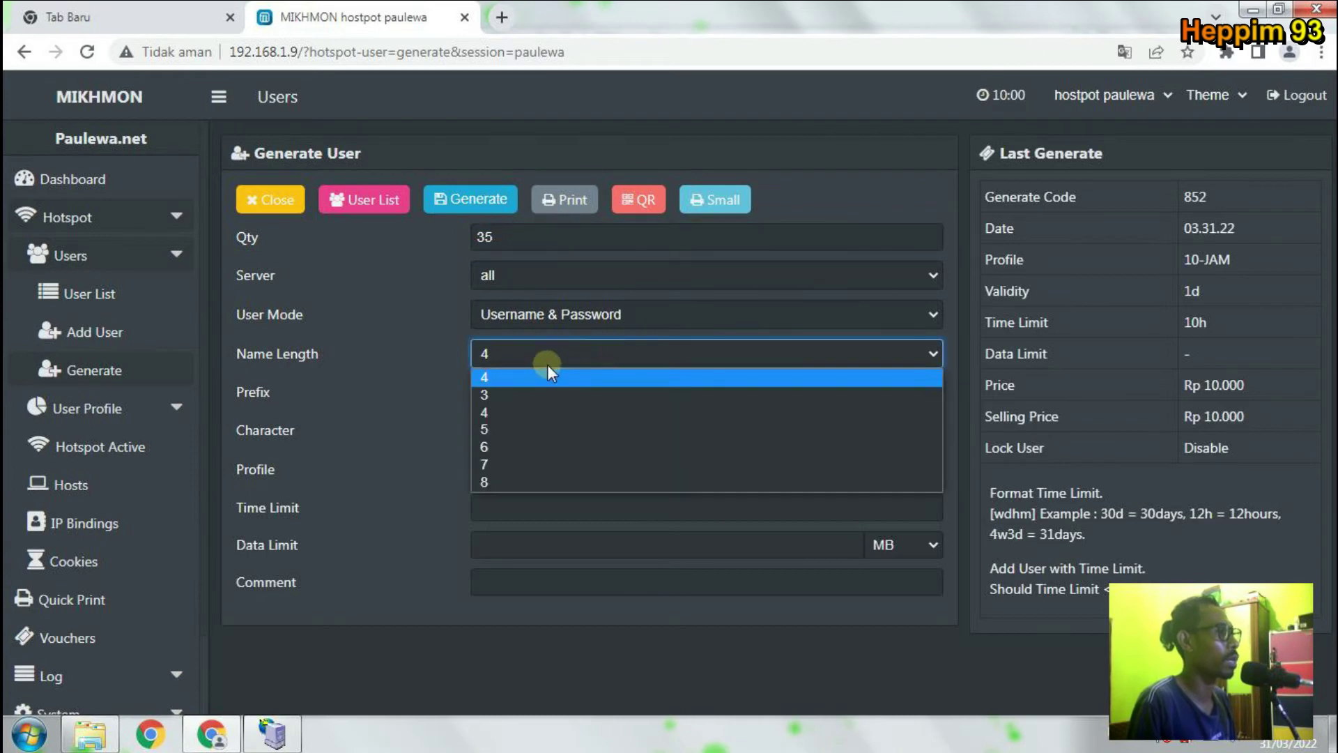
left_click(537, 412)
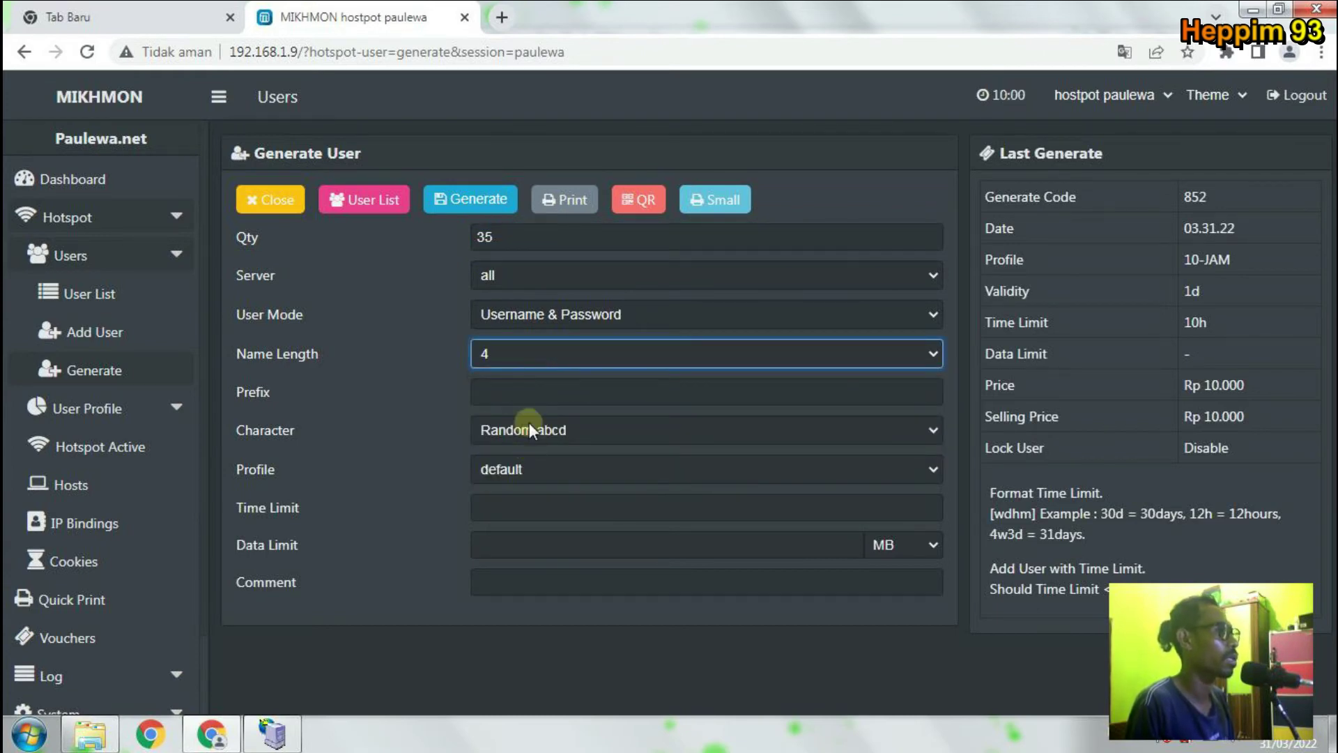
left_click(529, 429)
left_click(355, 468)
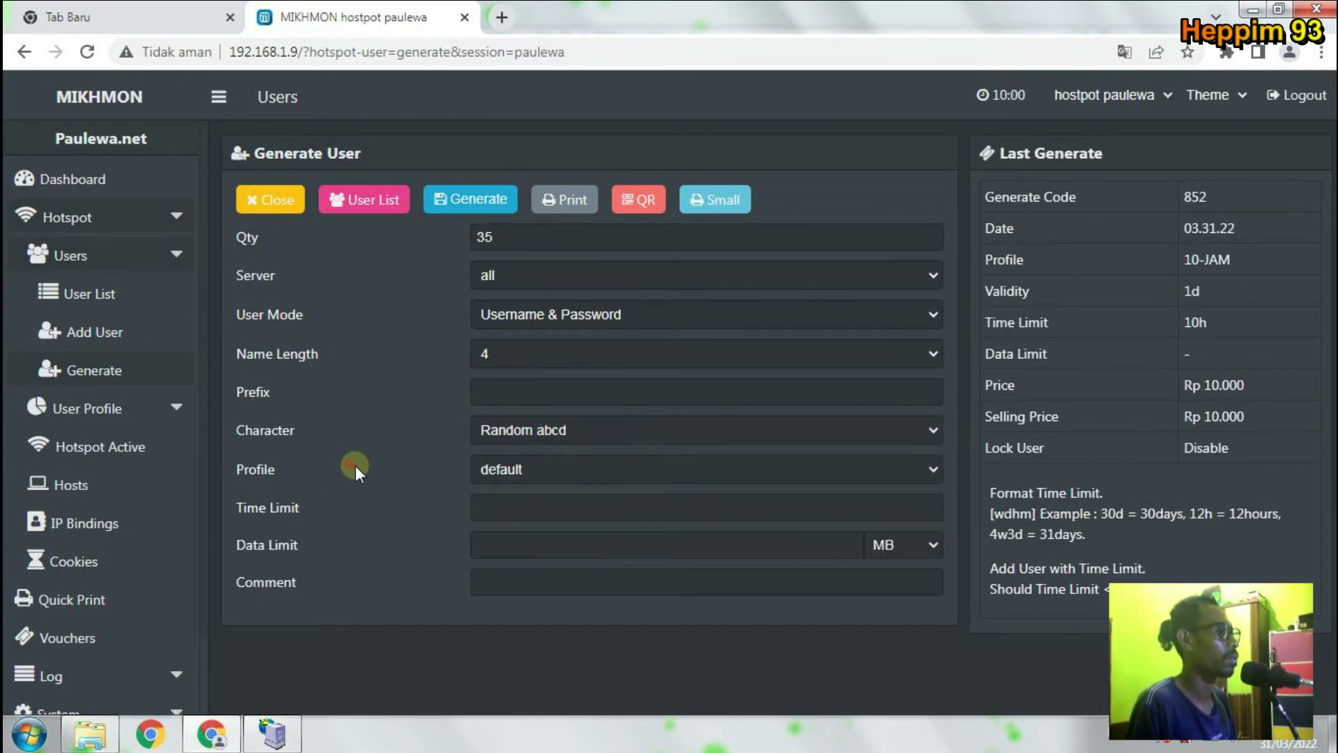
left_click(511, 471)
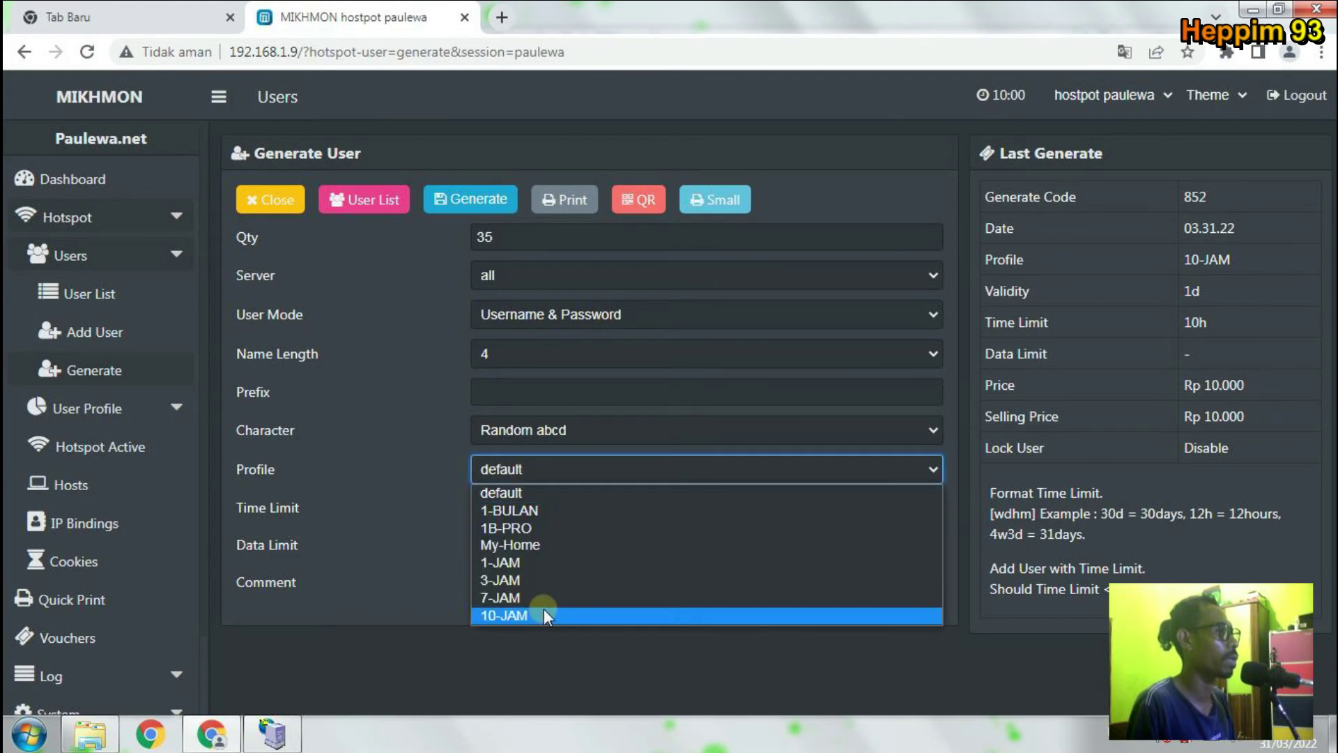
left_click(276, 209)
left_click(277, 210)
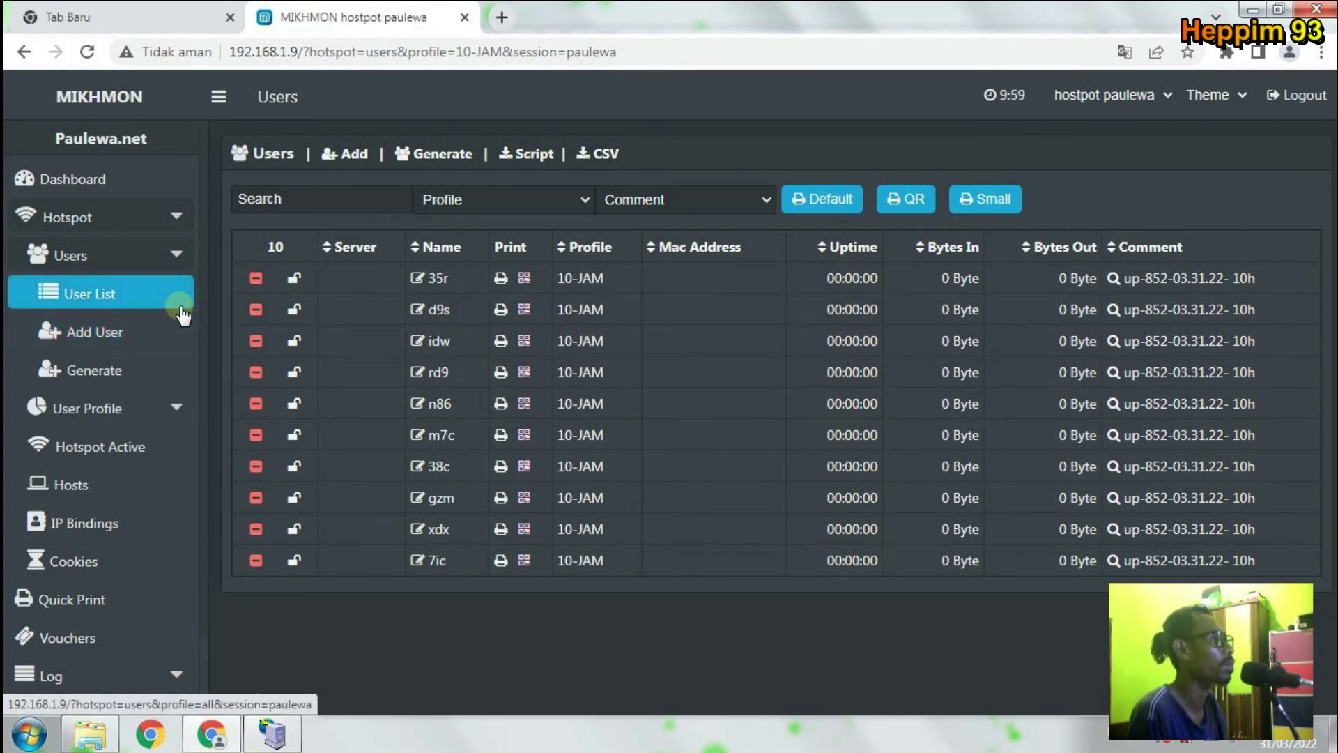
Open the single-user Add User form, keep server all, and enter a username and password.
left_click(134, 333)
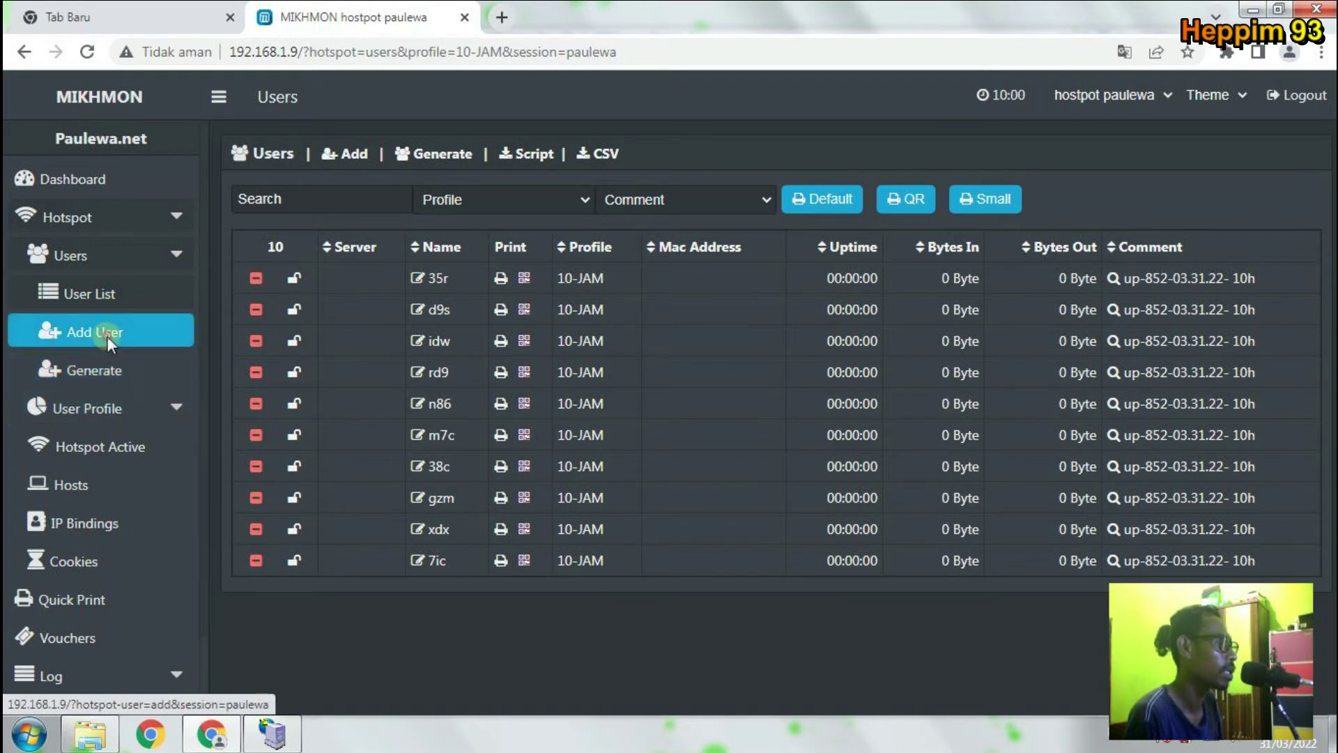
left_click(107, 336)
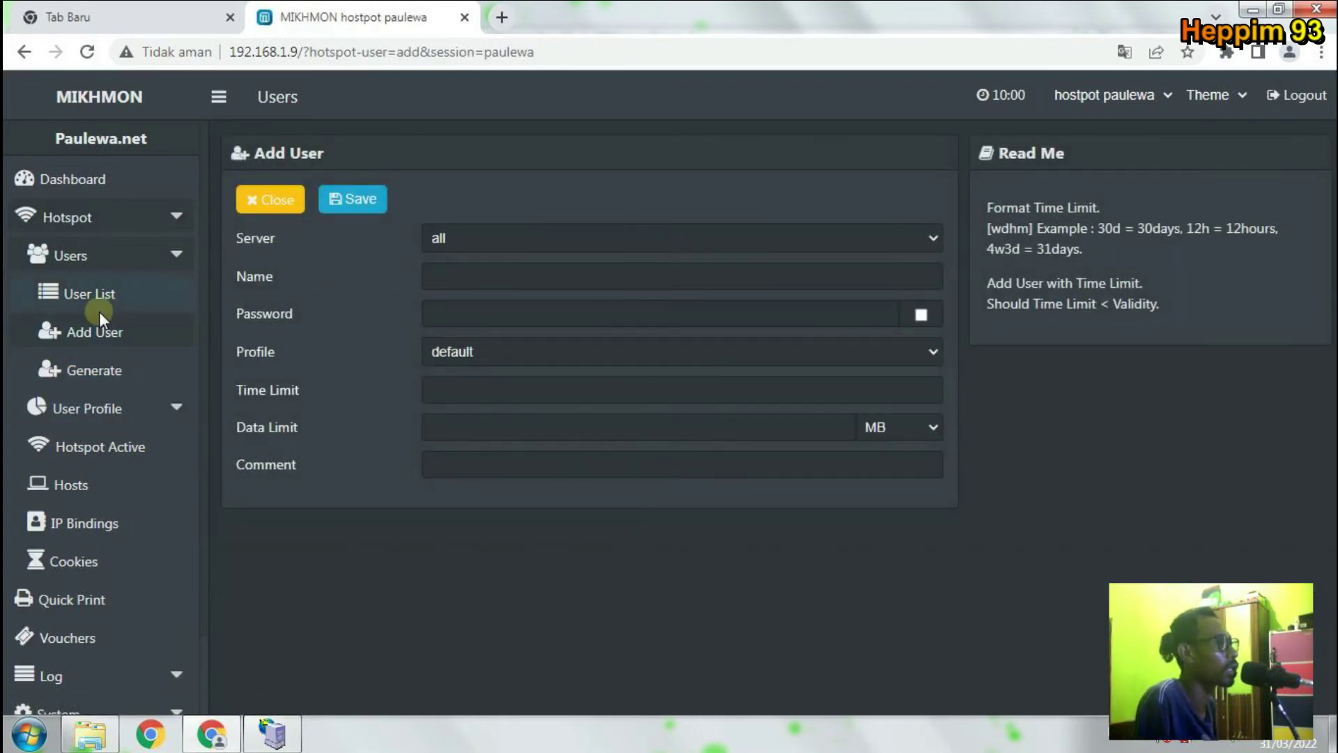
left_click(495, 234)
left_click(495, 234)
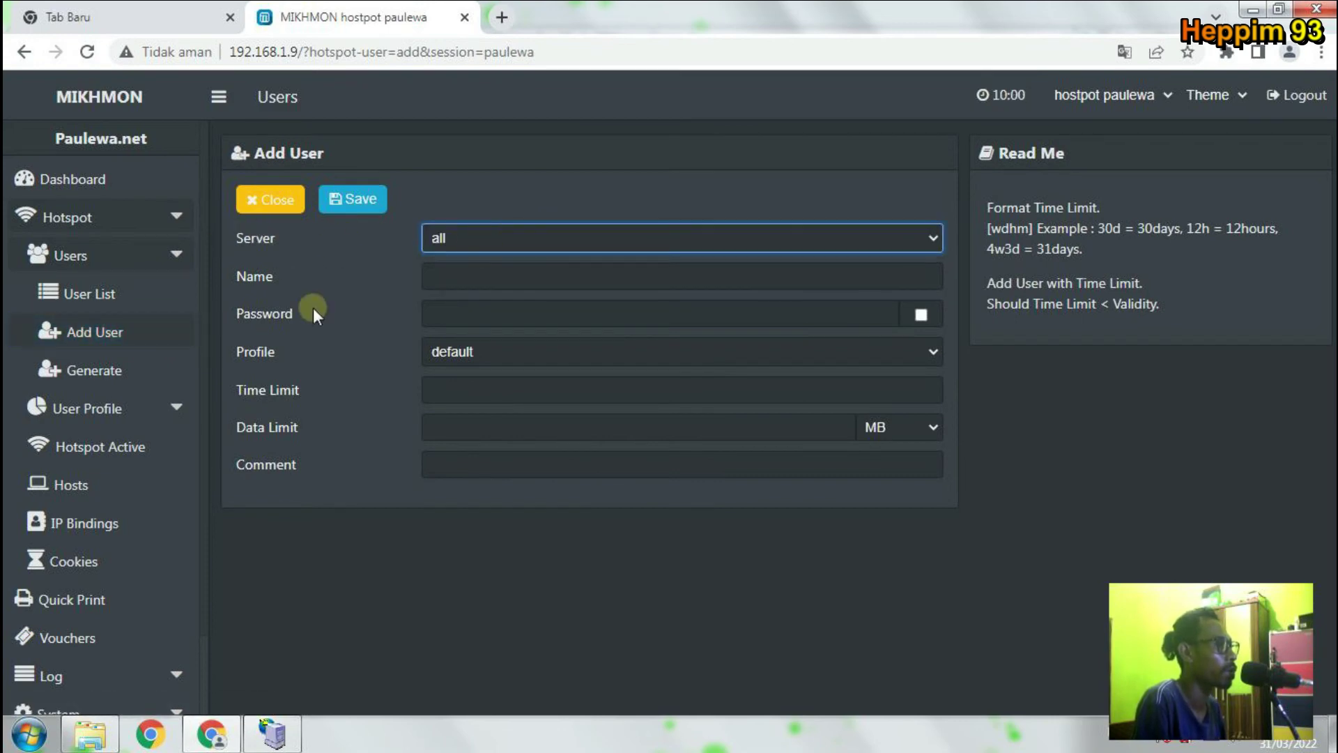
left_click(466, 283)
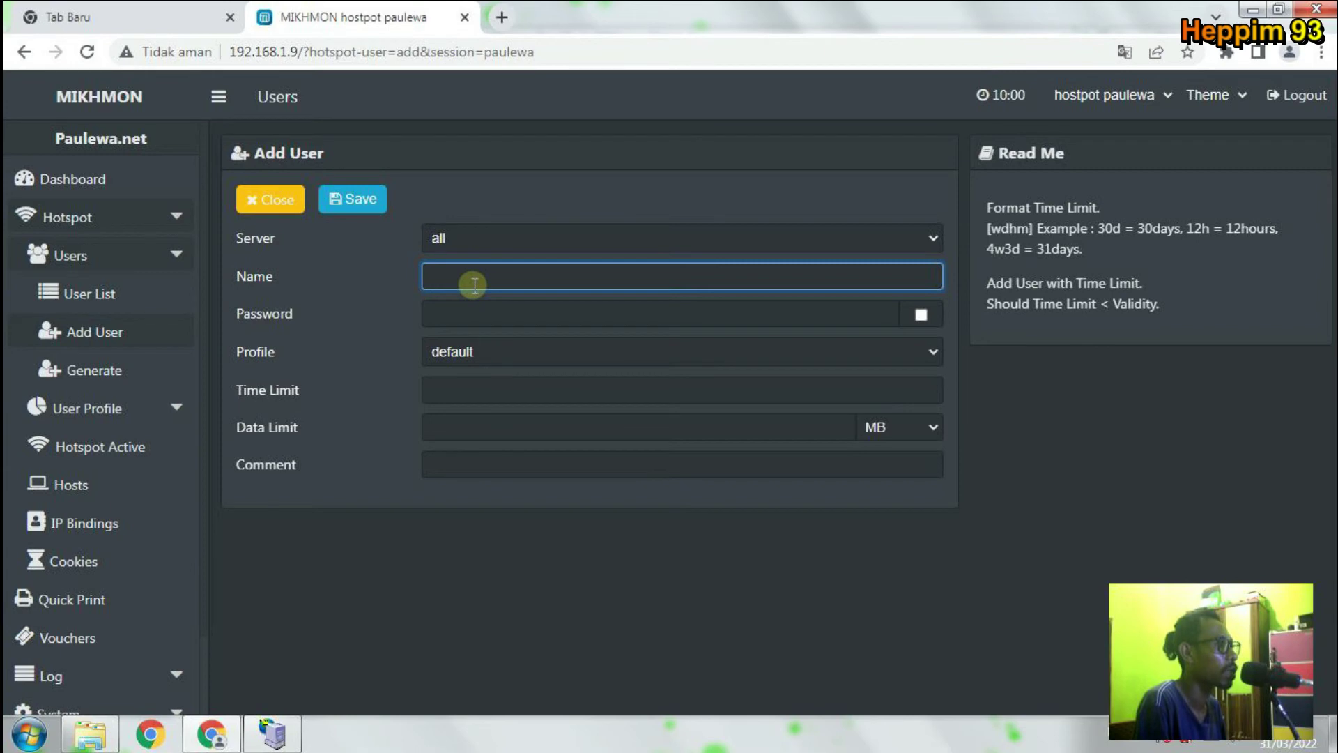
type("b")
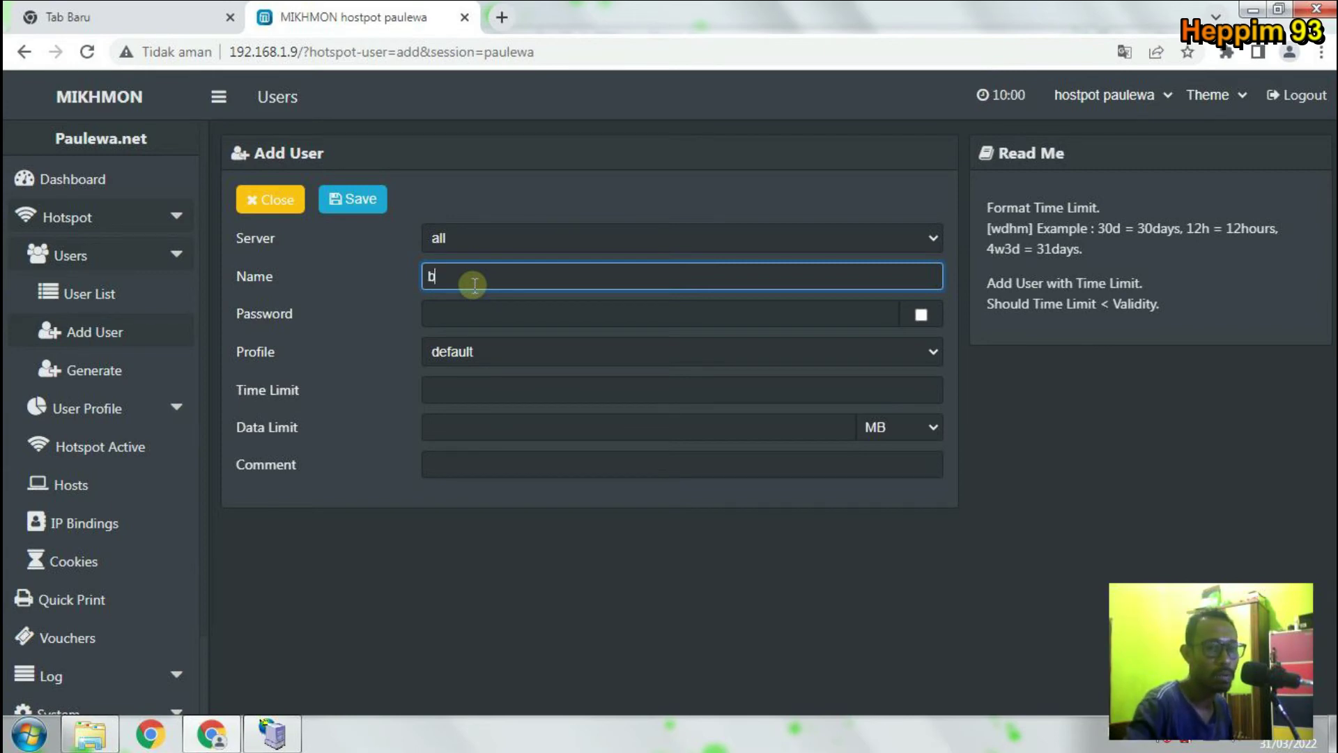
type("ento")
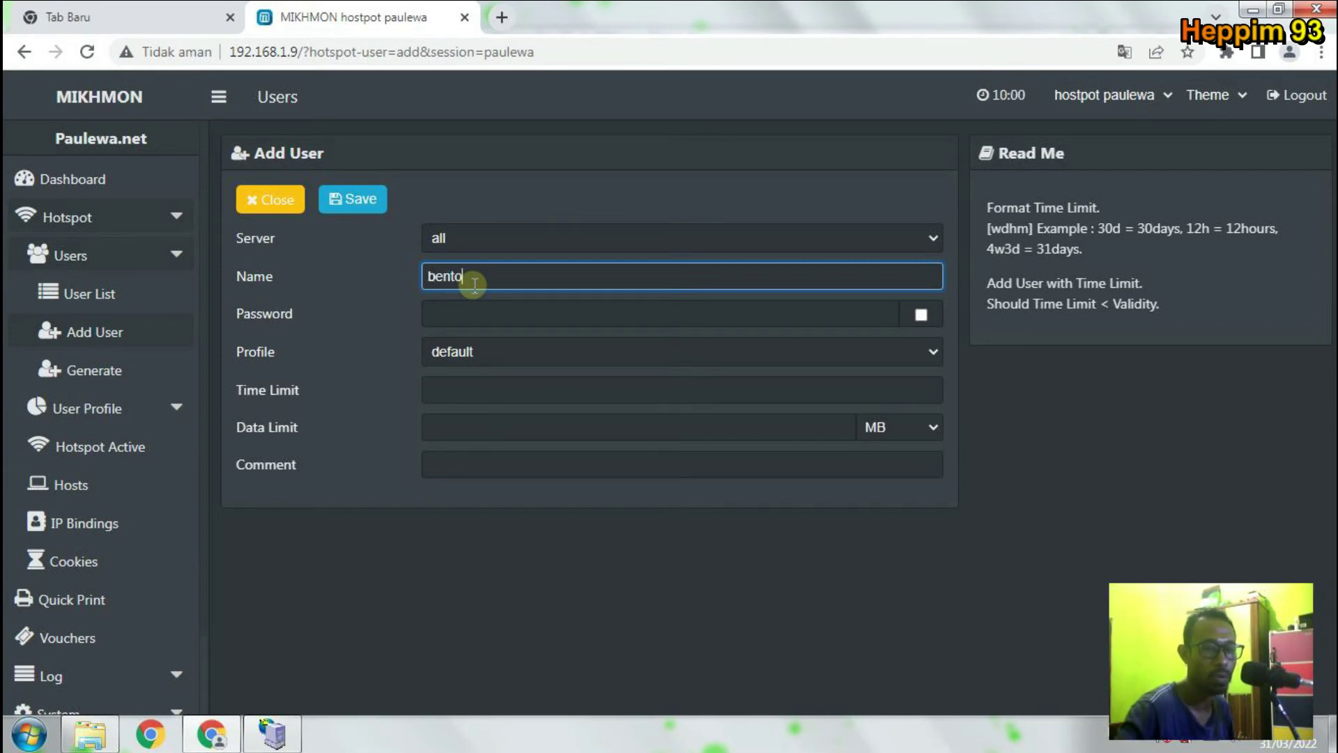
left_click(497, 315)
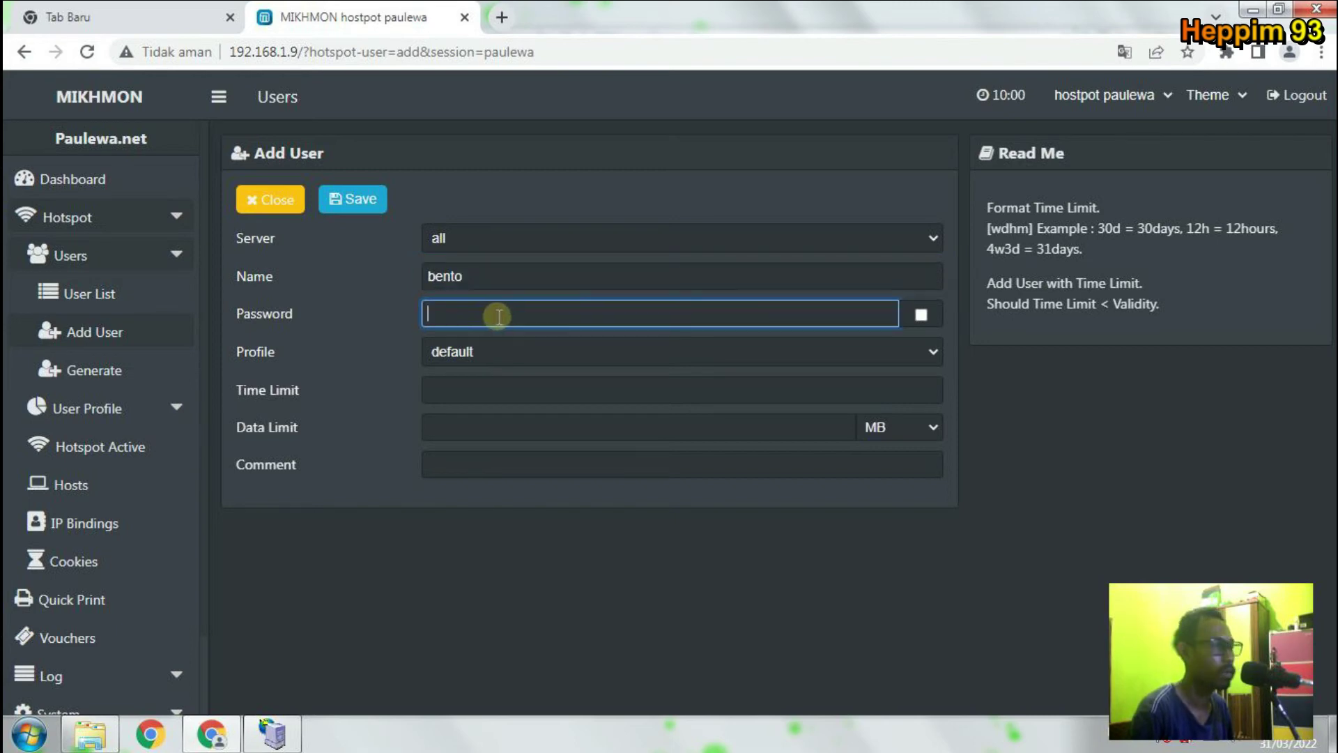
type("b")
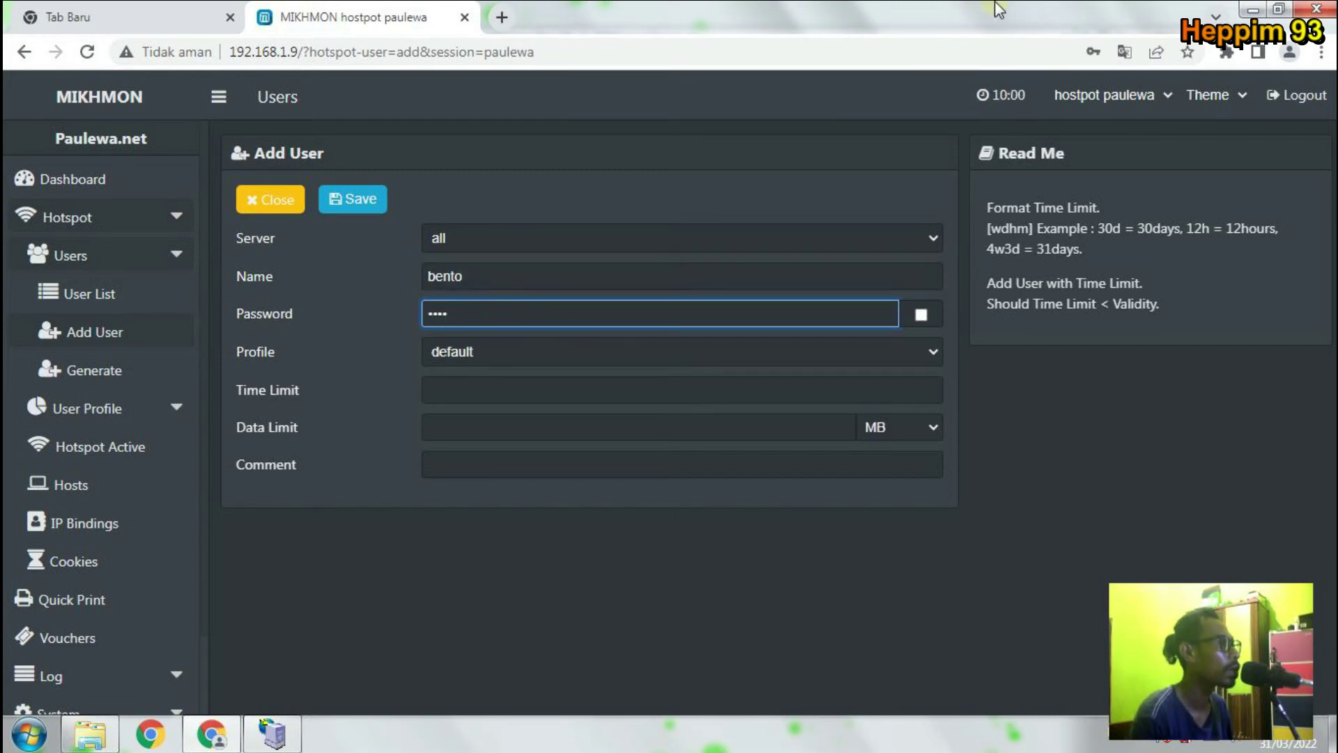
Show the password in plain text and assign profile 10-JAM.
left_click(928, 315)
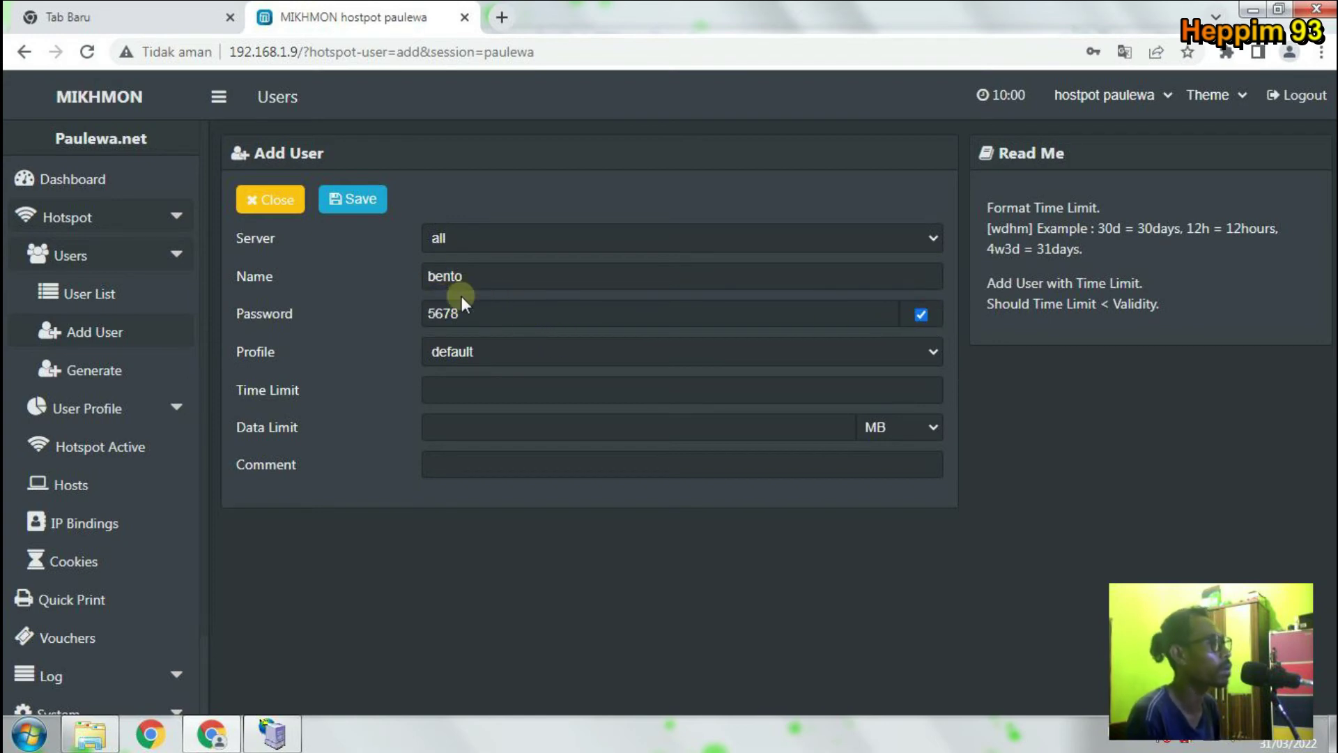
left_click(495, 343)
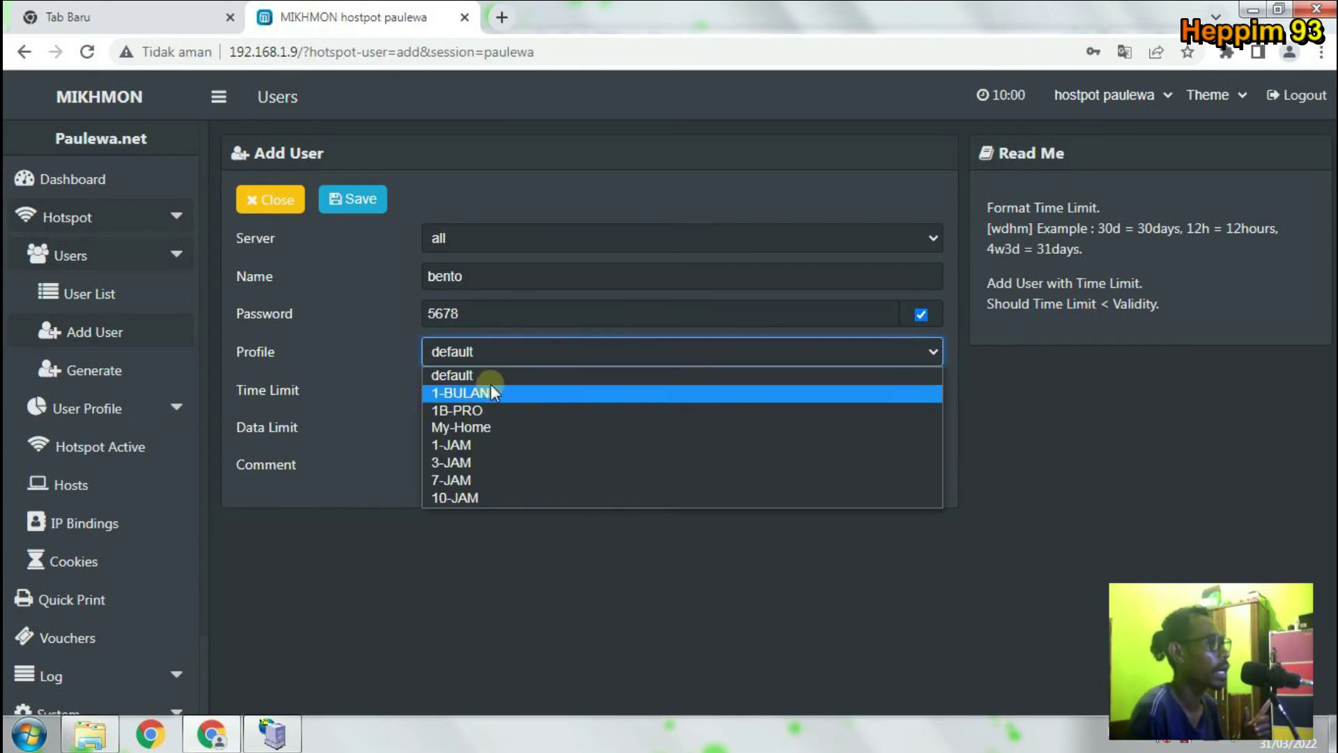
left_click(483, 499)
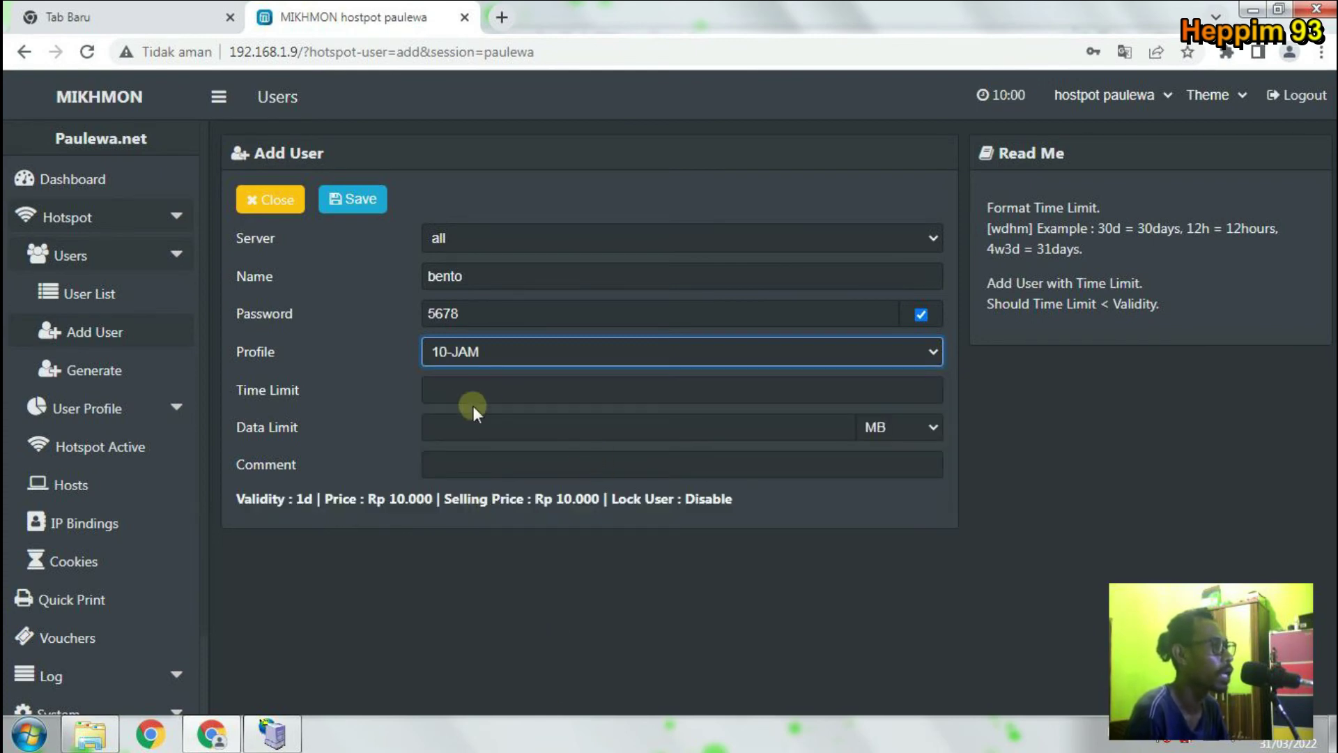
Enter 30d in Time Limit and confirm the profile stays 10-JAM.
left_click(471, 384)
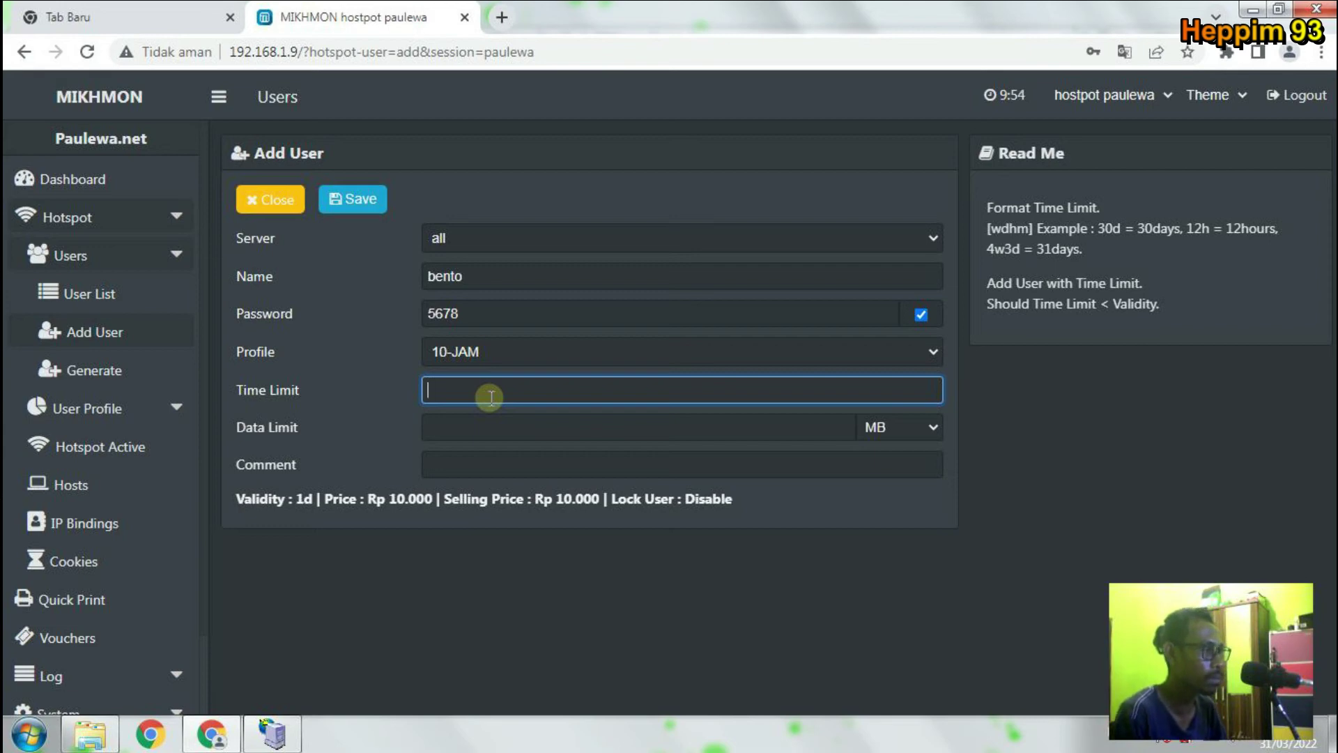
left_click(616, 609)
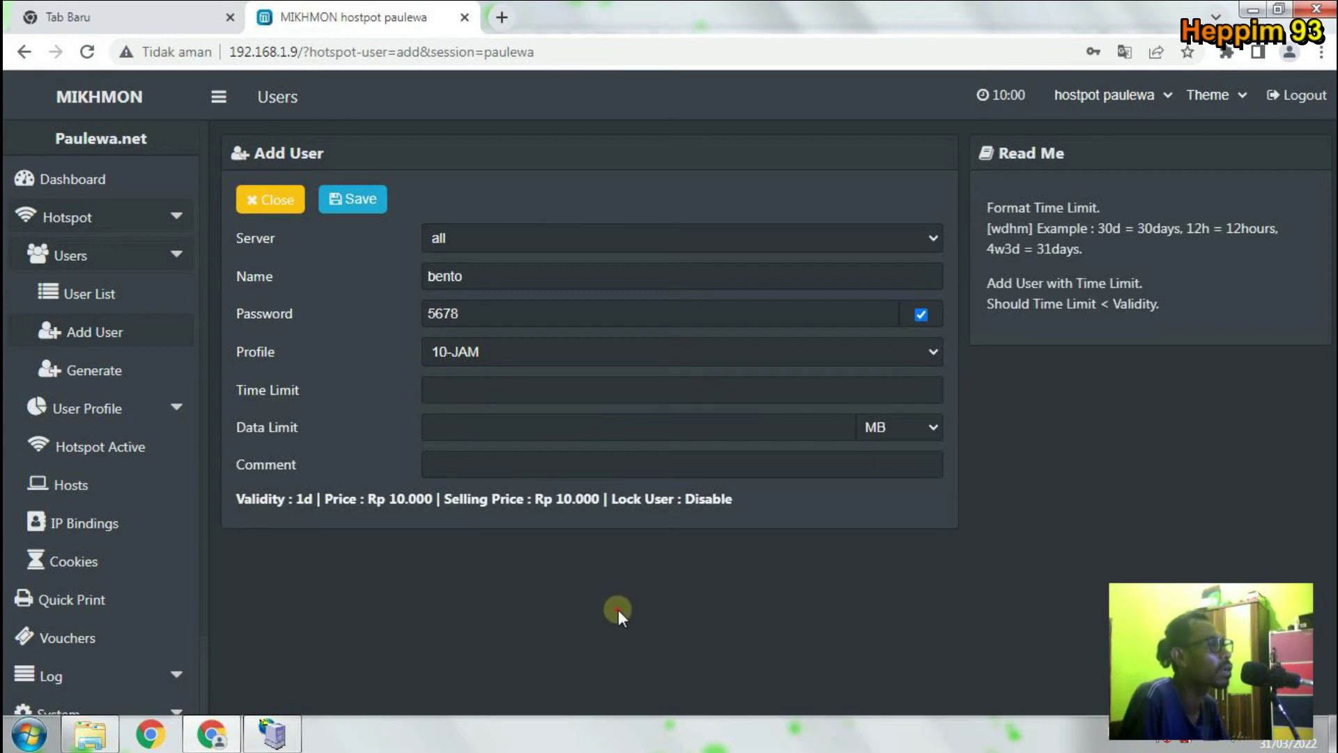
left_click(468, 387)
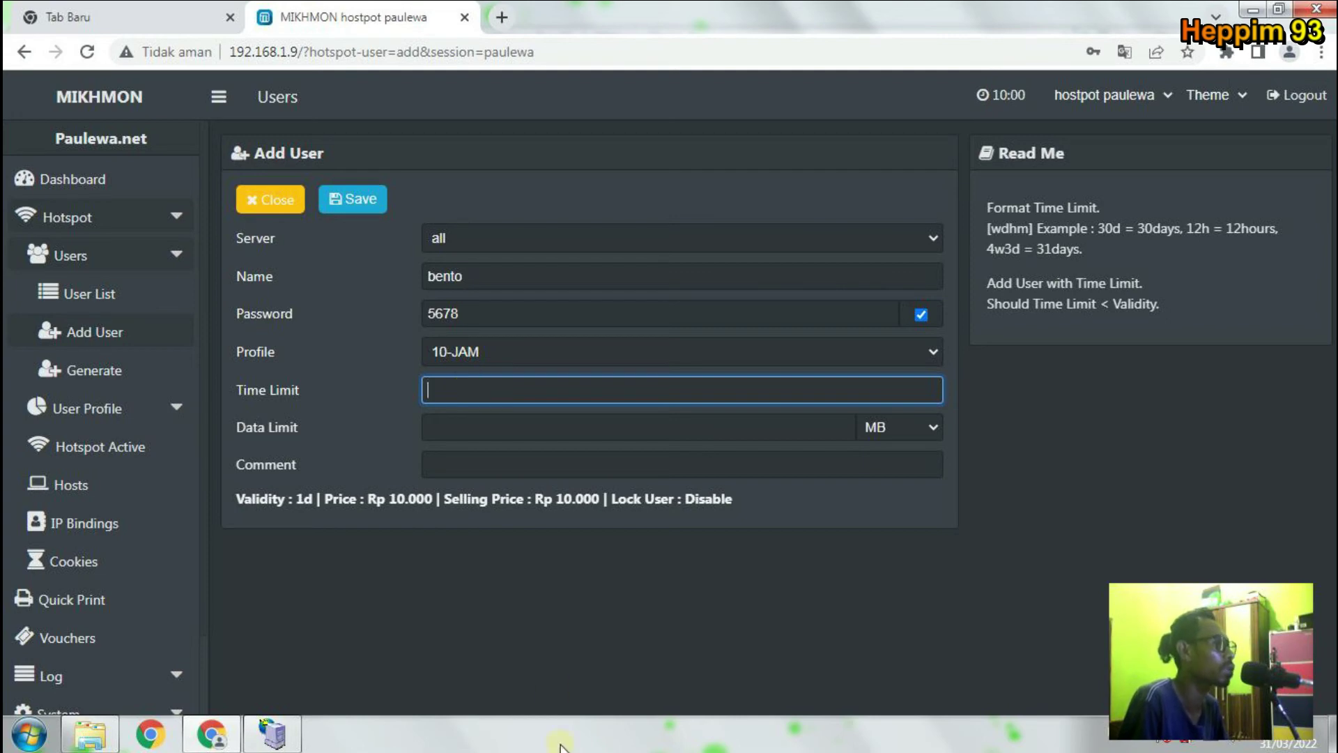
left_click(508, 636)
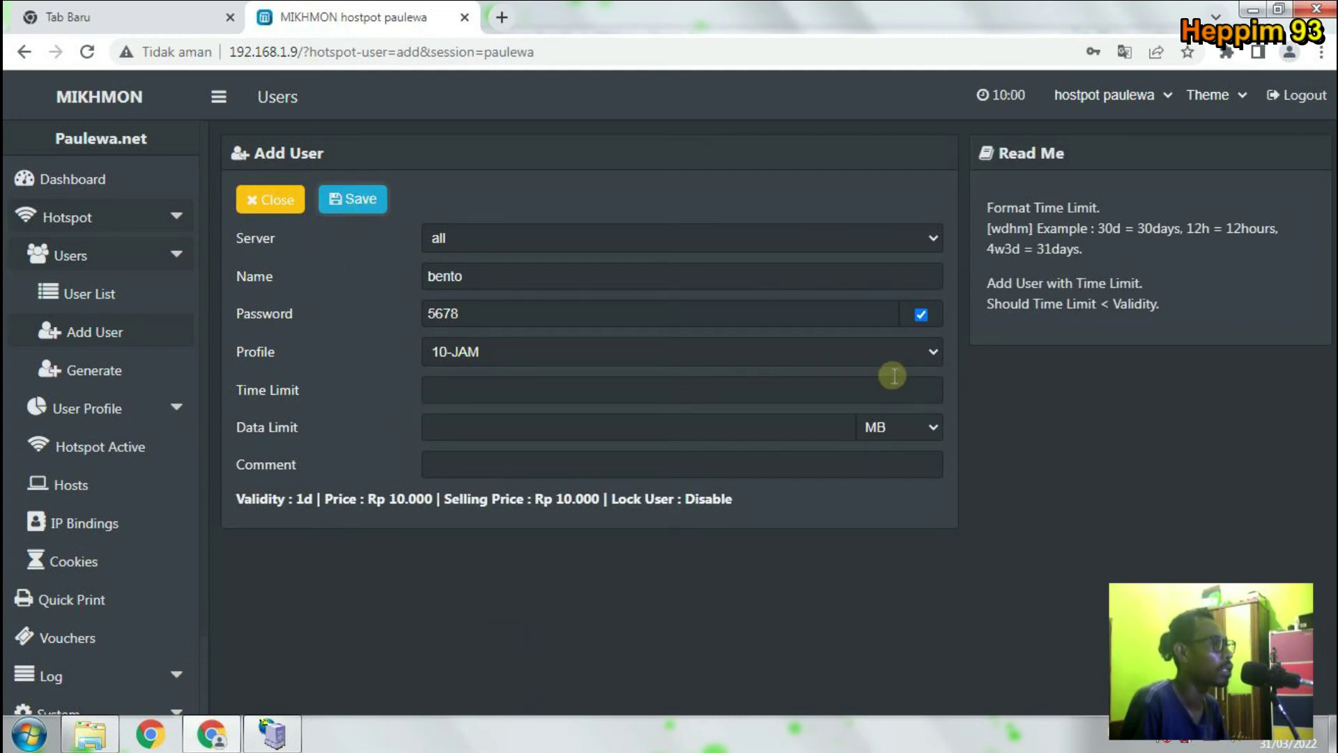
left_click(472, 394)
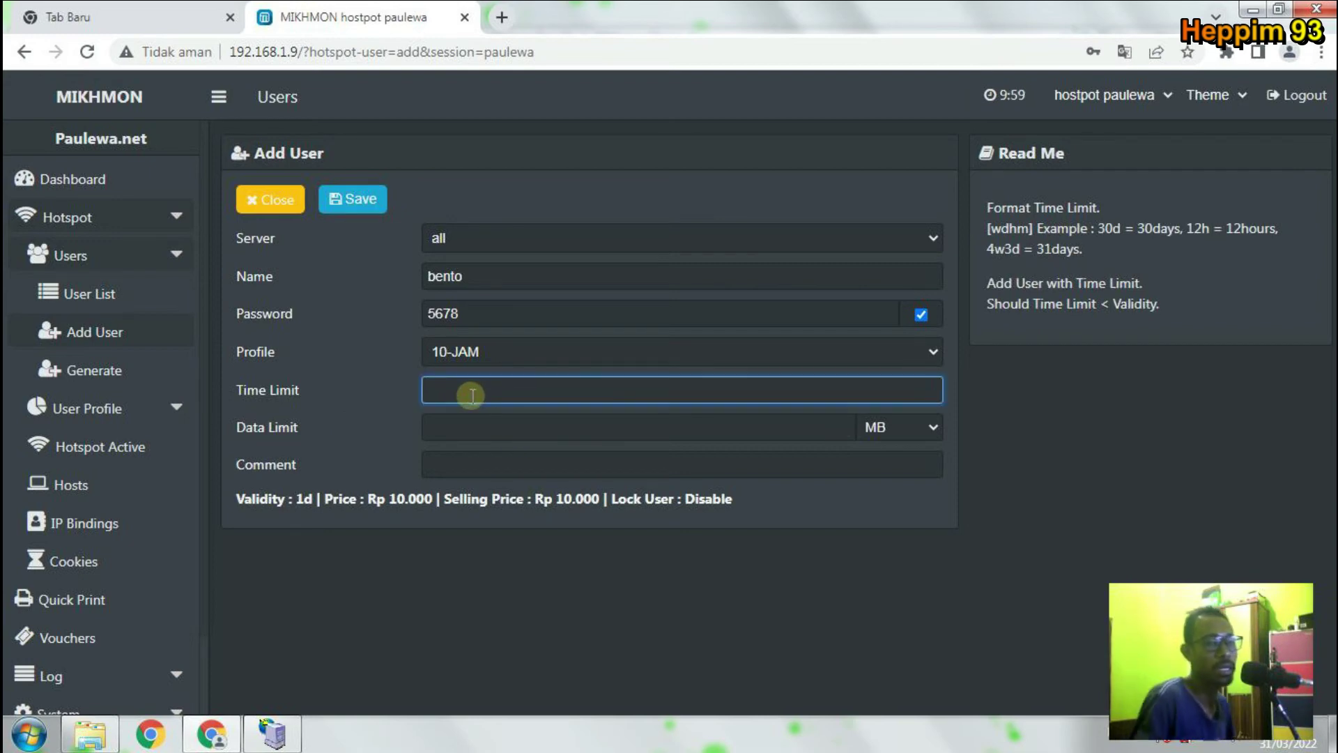
type("3")
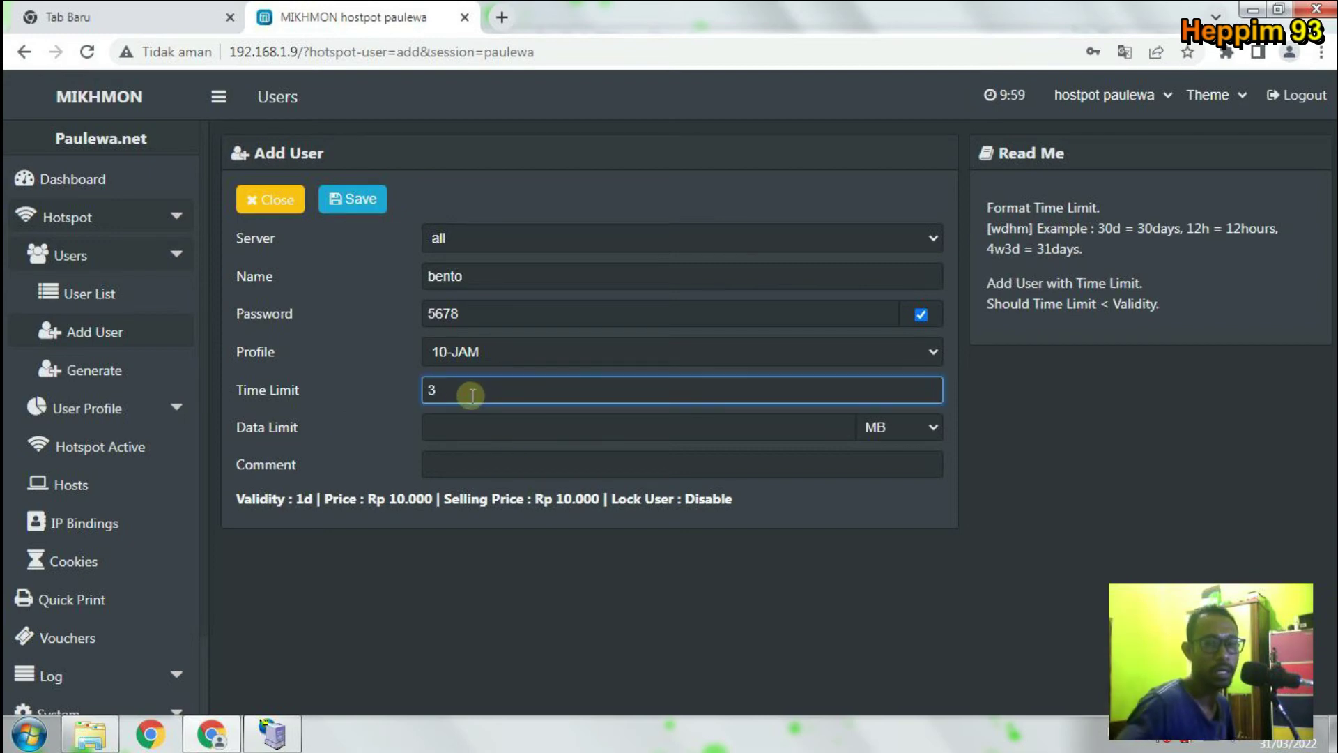
type("0d")
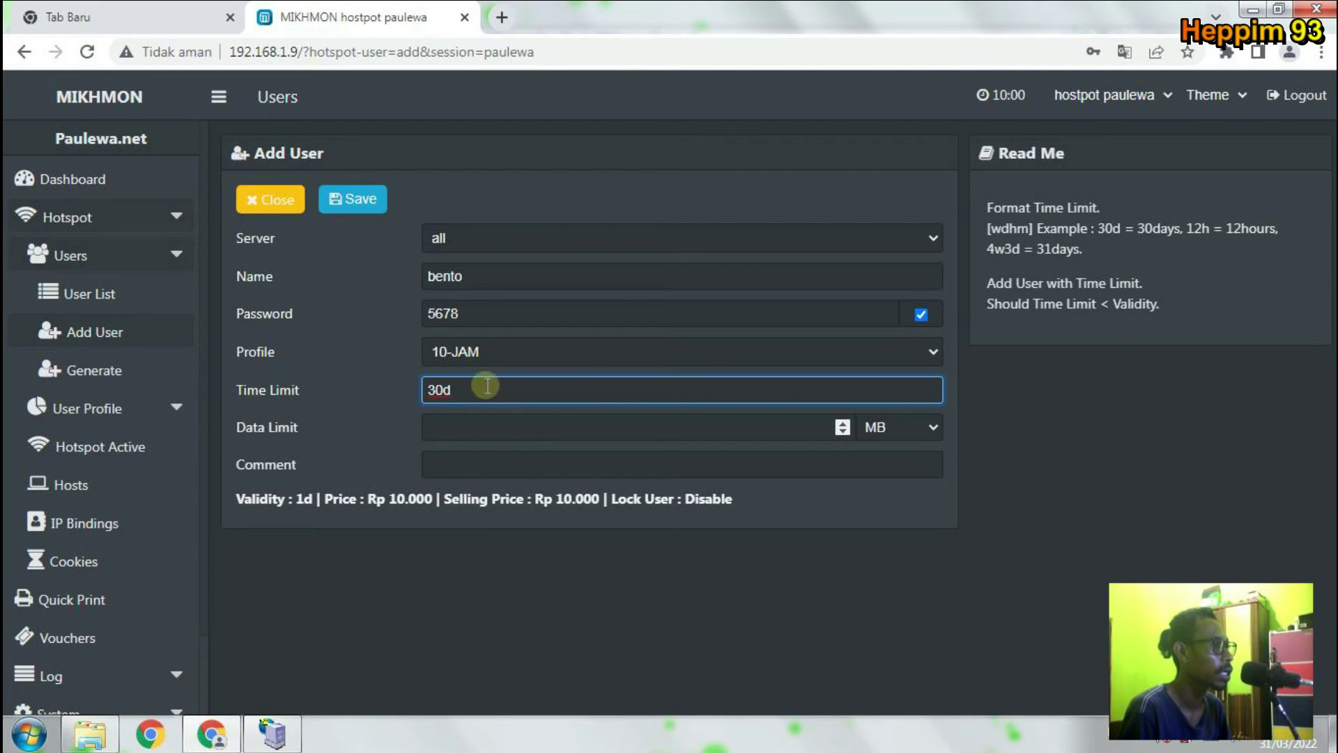
left_click(467, 349)
left_click(509, 496)
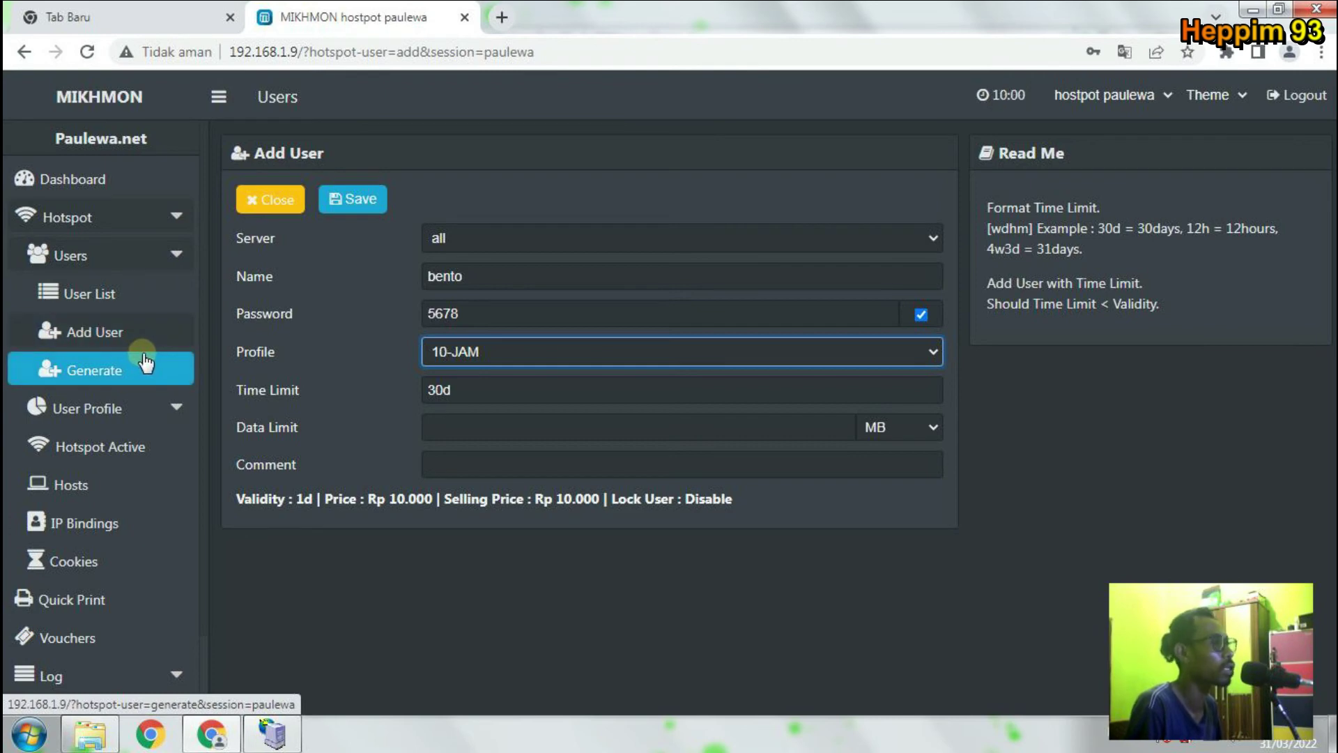
Clear the 30d time limit and save the new user.
left_click(476, 399)
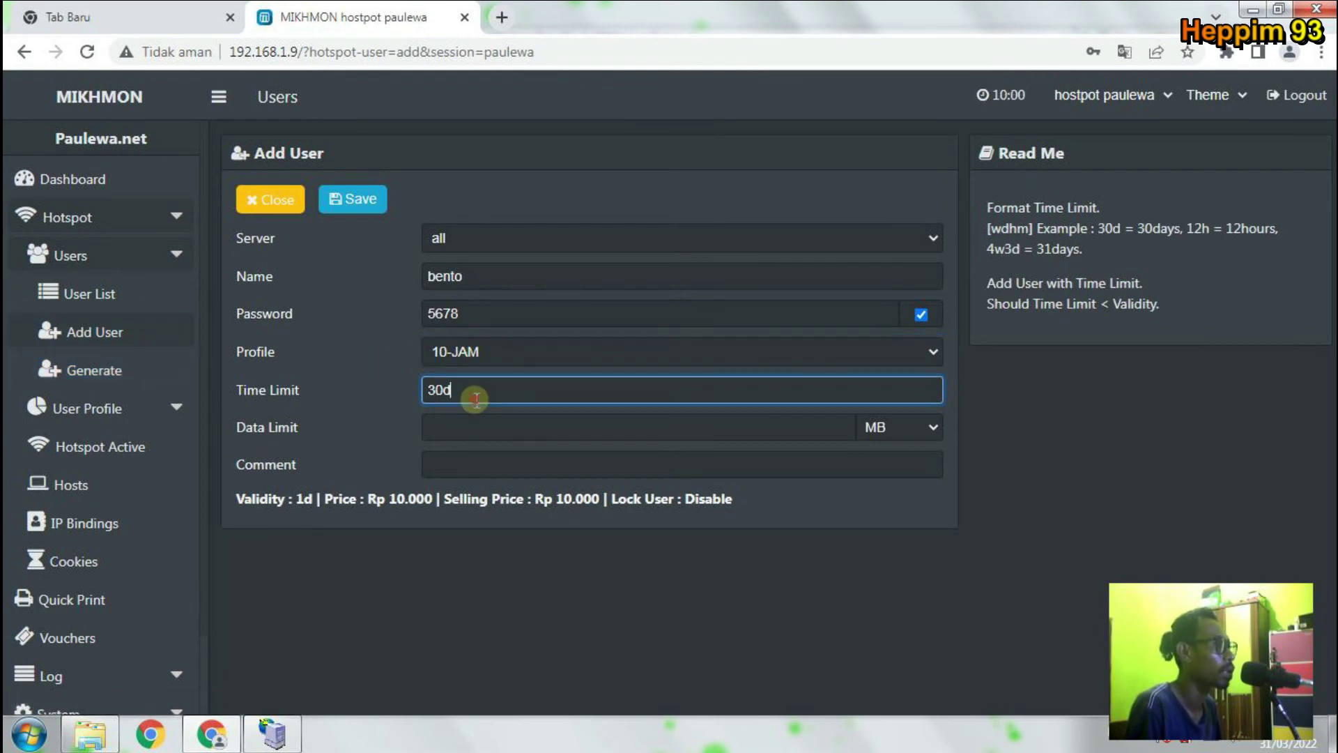
left_click_drag(469, 391, 383, 390)
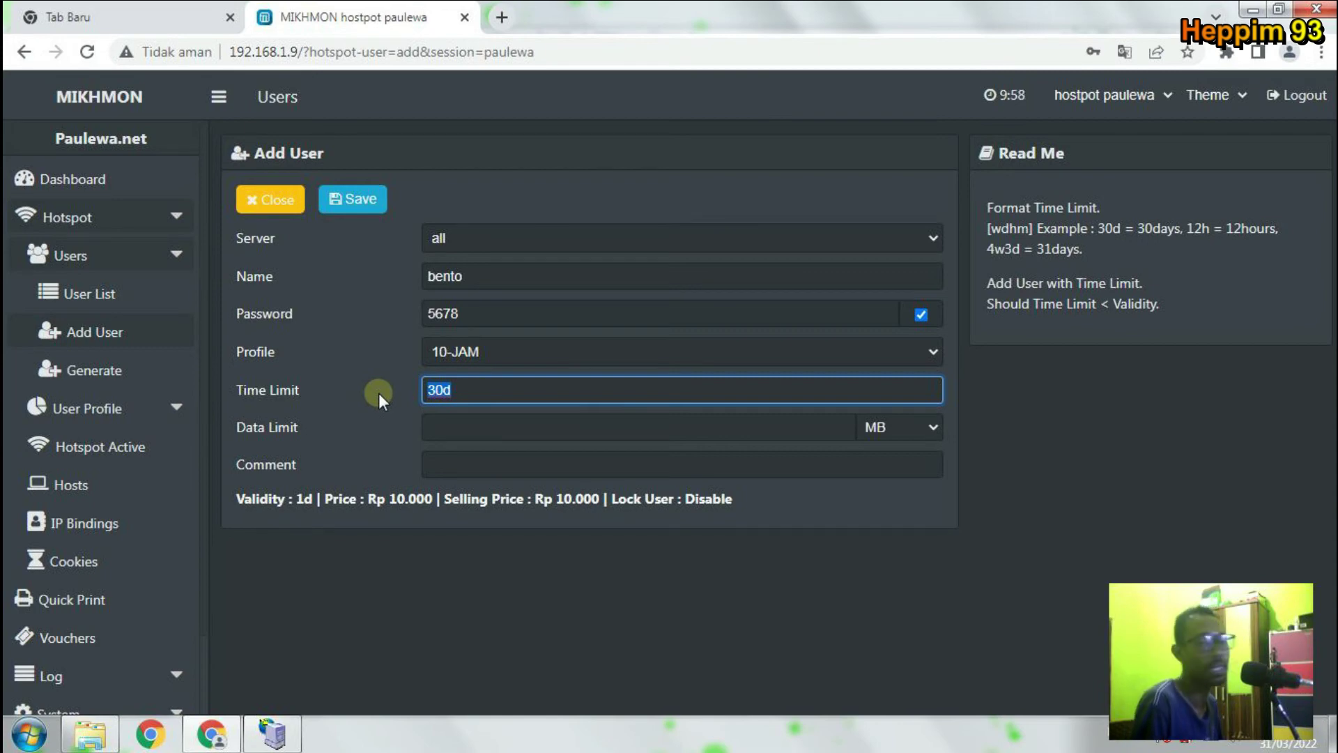
key("BackSpace")
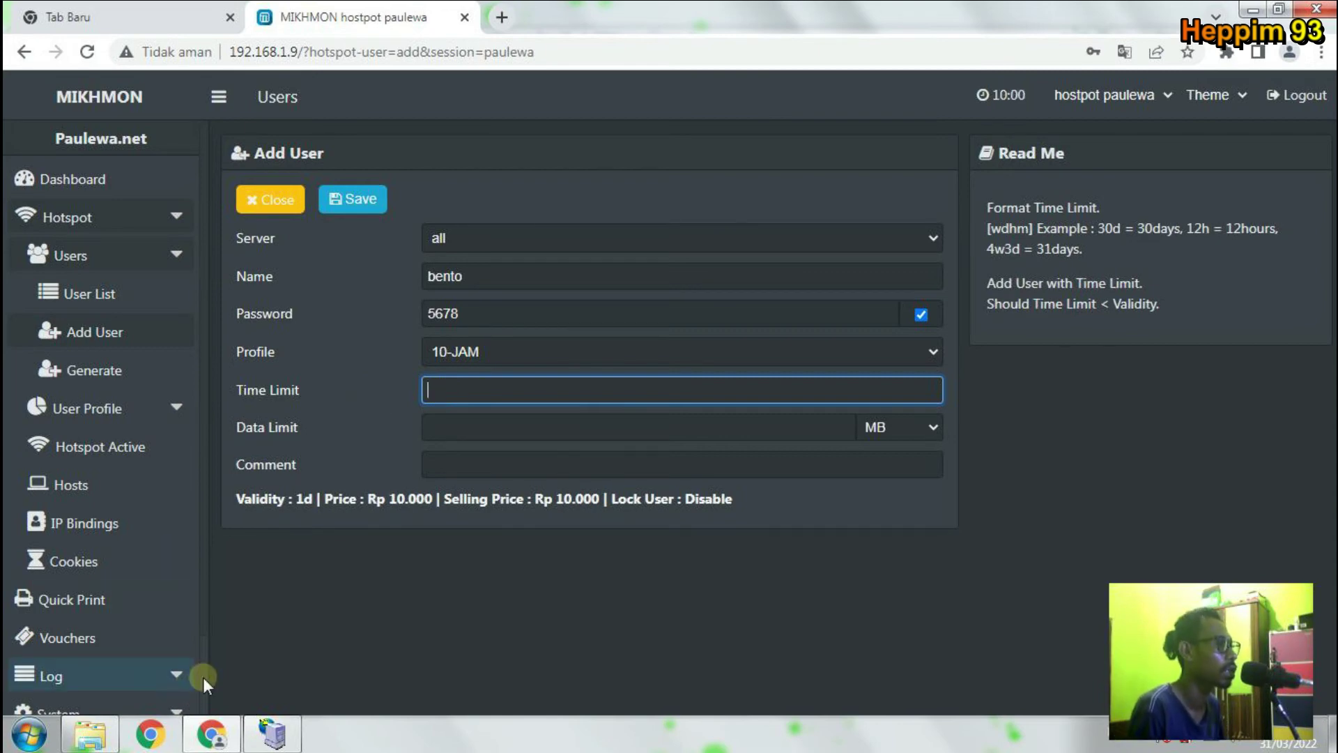
left_click(347, 584)
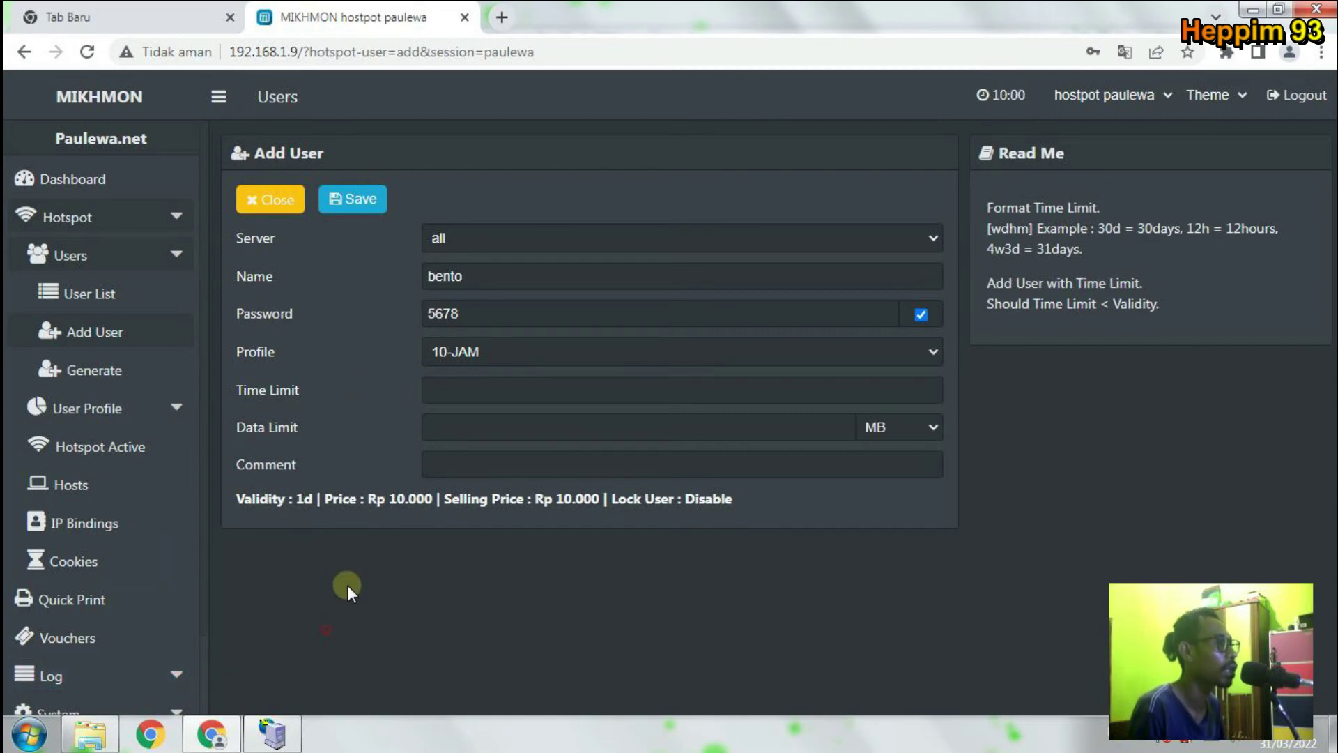
left_click(382, 200)
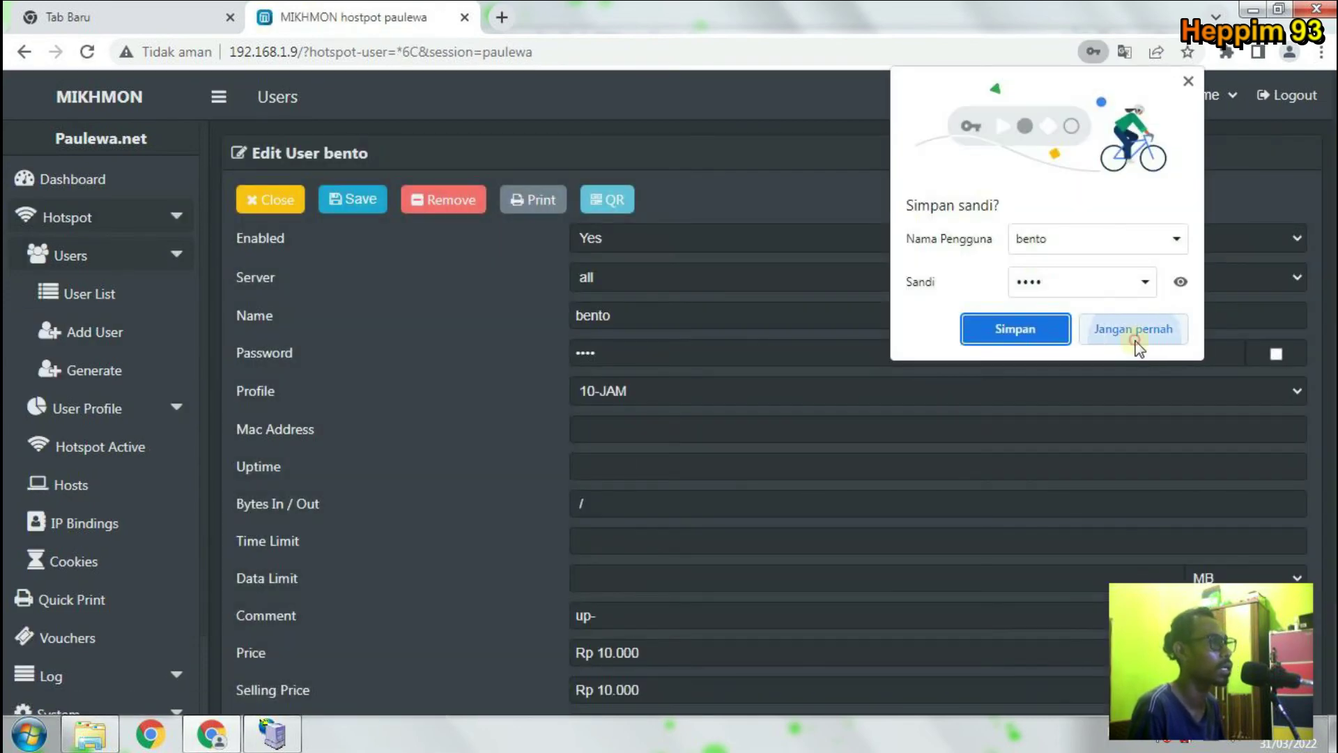
Decline Chrome's password saving, view the saved user's password, and return to the user list.
left_click(1123, 334)
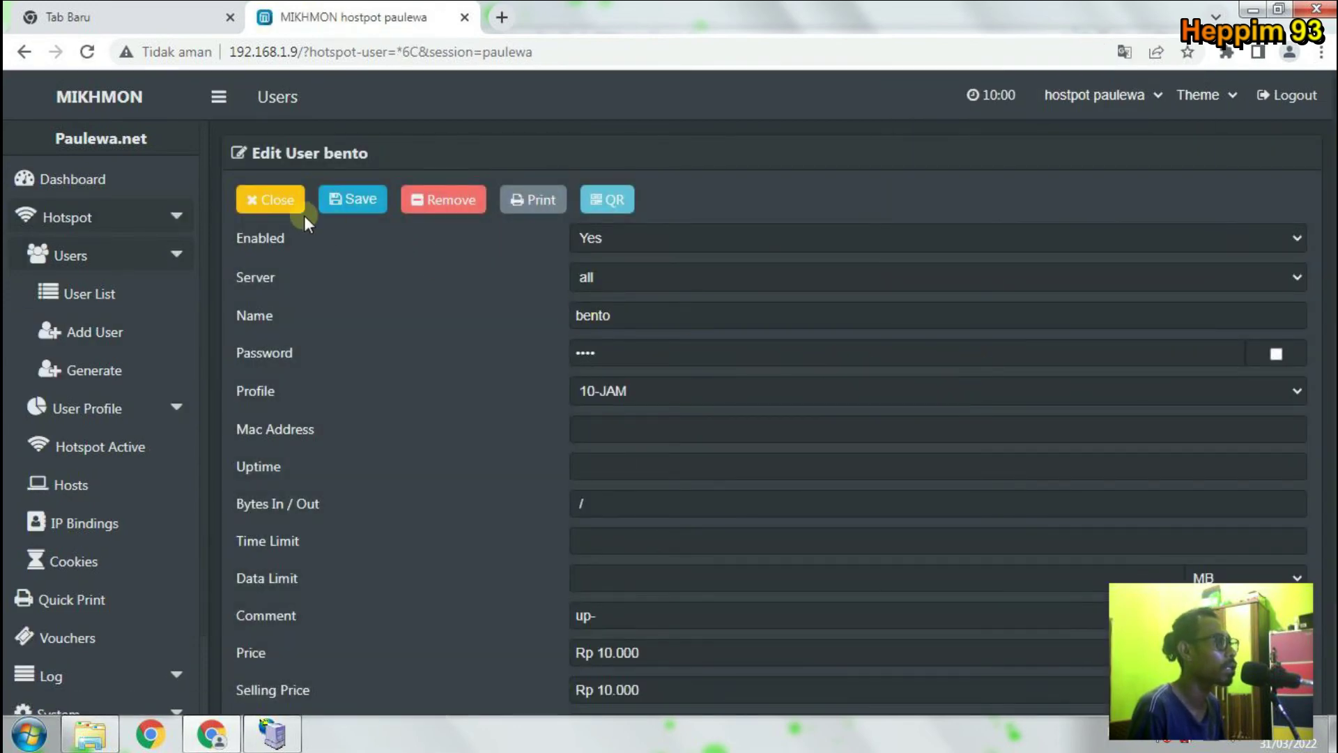
left_click(1276, 357)
scroll(658, 442, "down", 1)
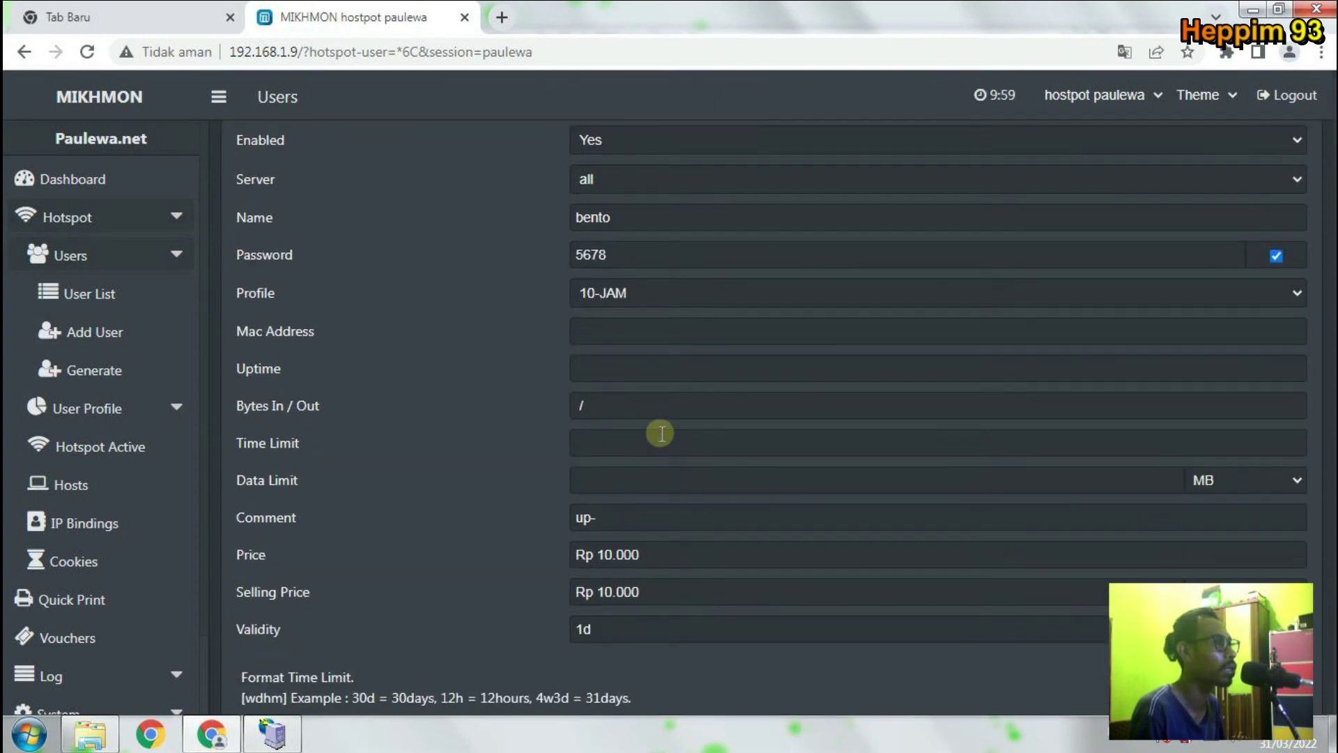
scroll(660, 433, "up", 1)
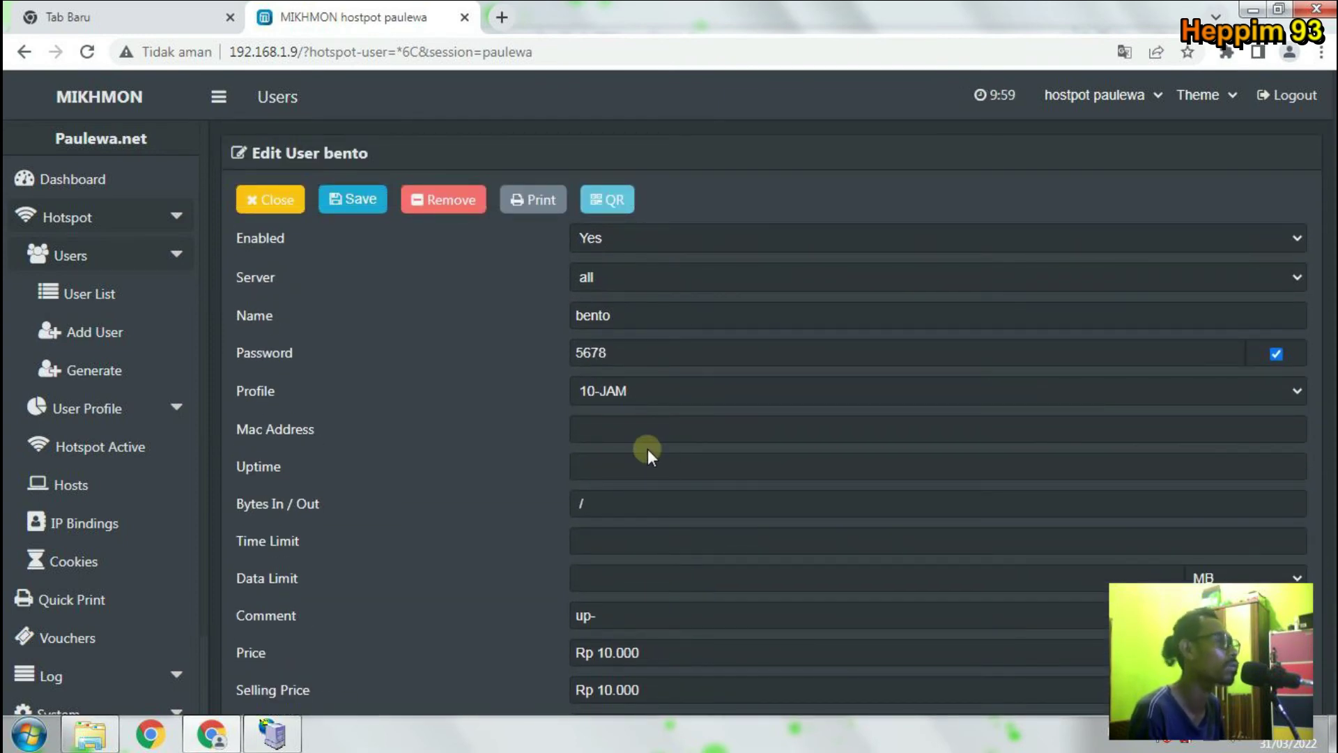
left_click(274, 204)
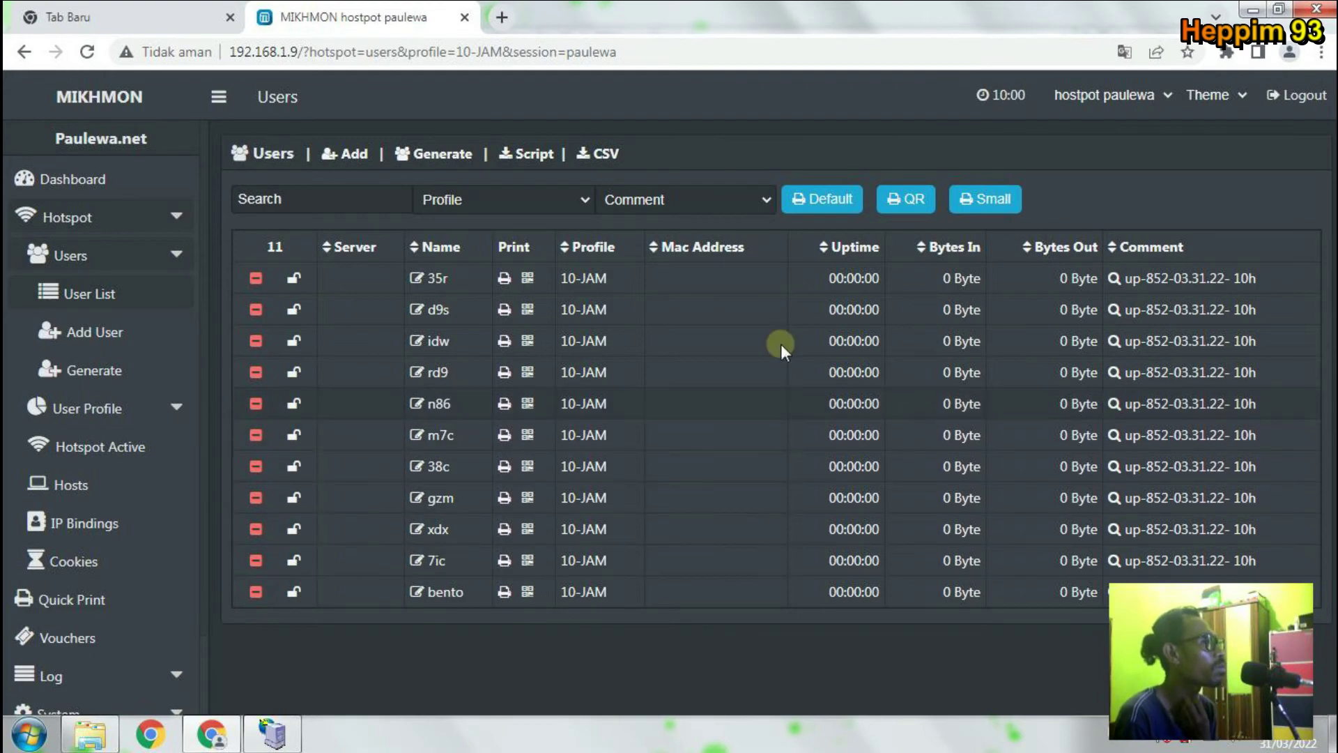
left_click(185, 369)
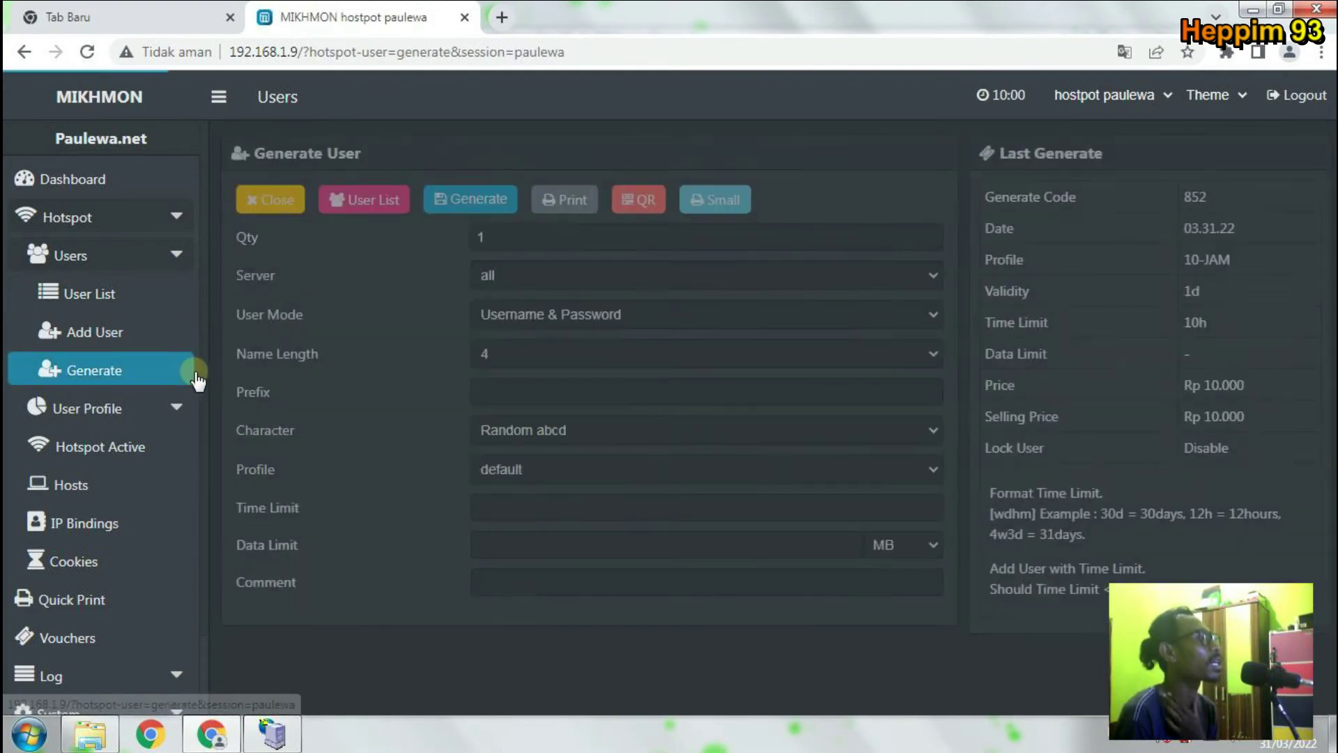
double_click(488, 237)
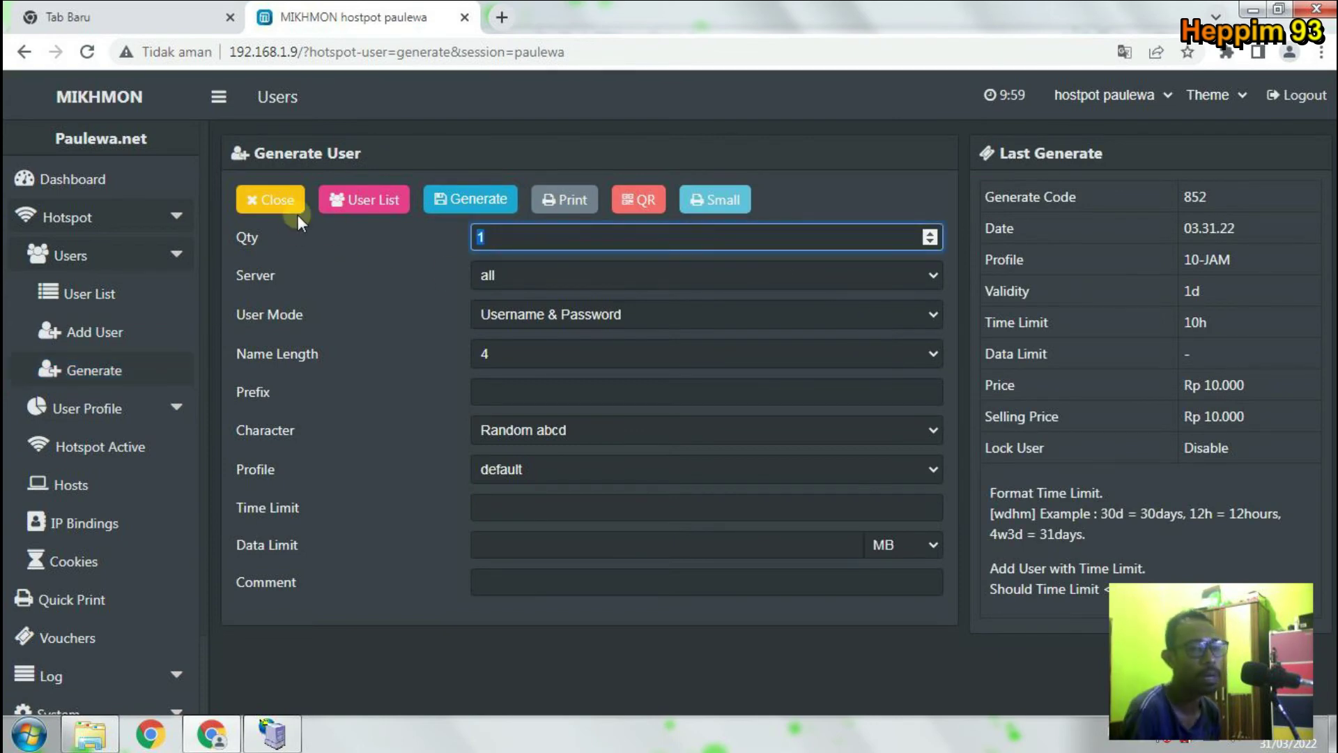
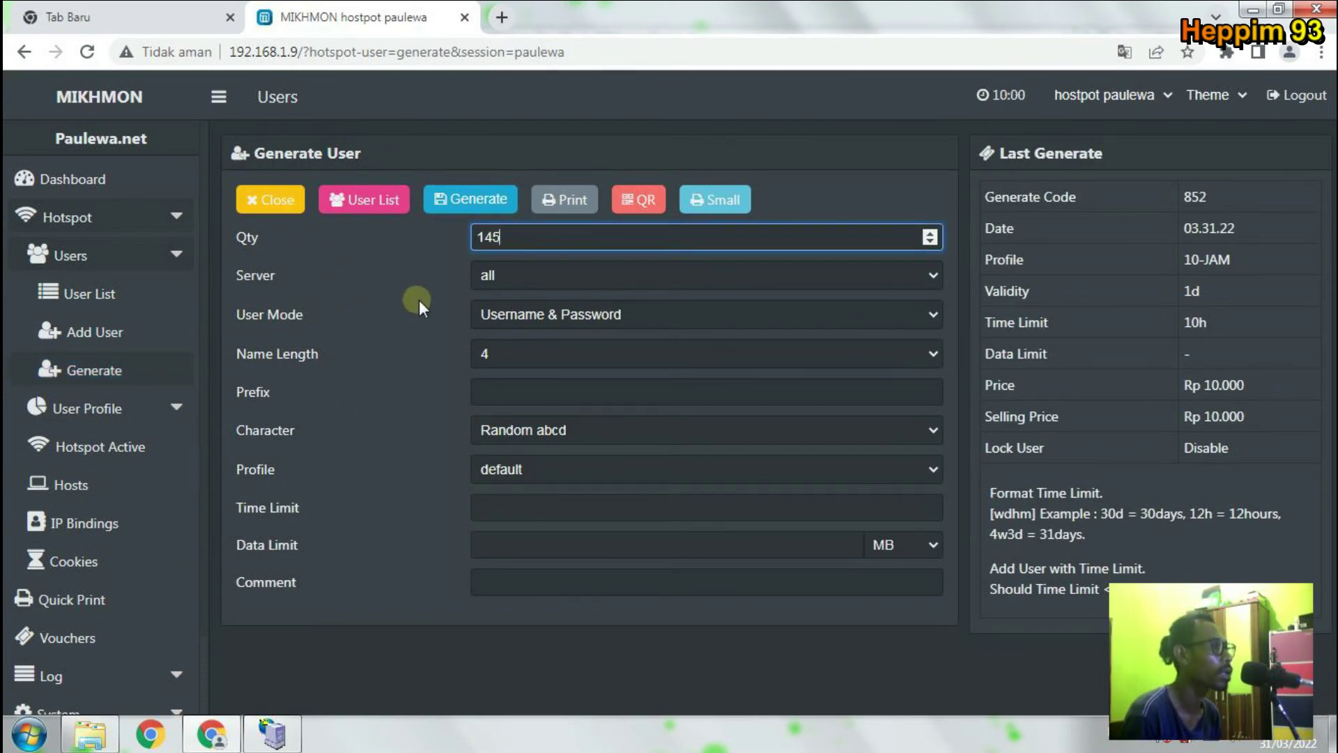
left_click(540, 319)
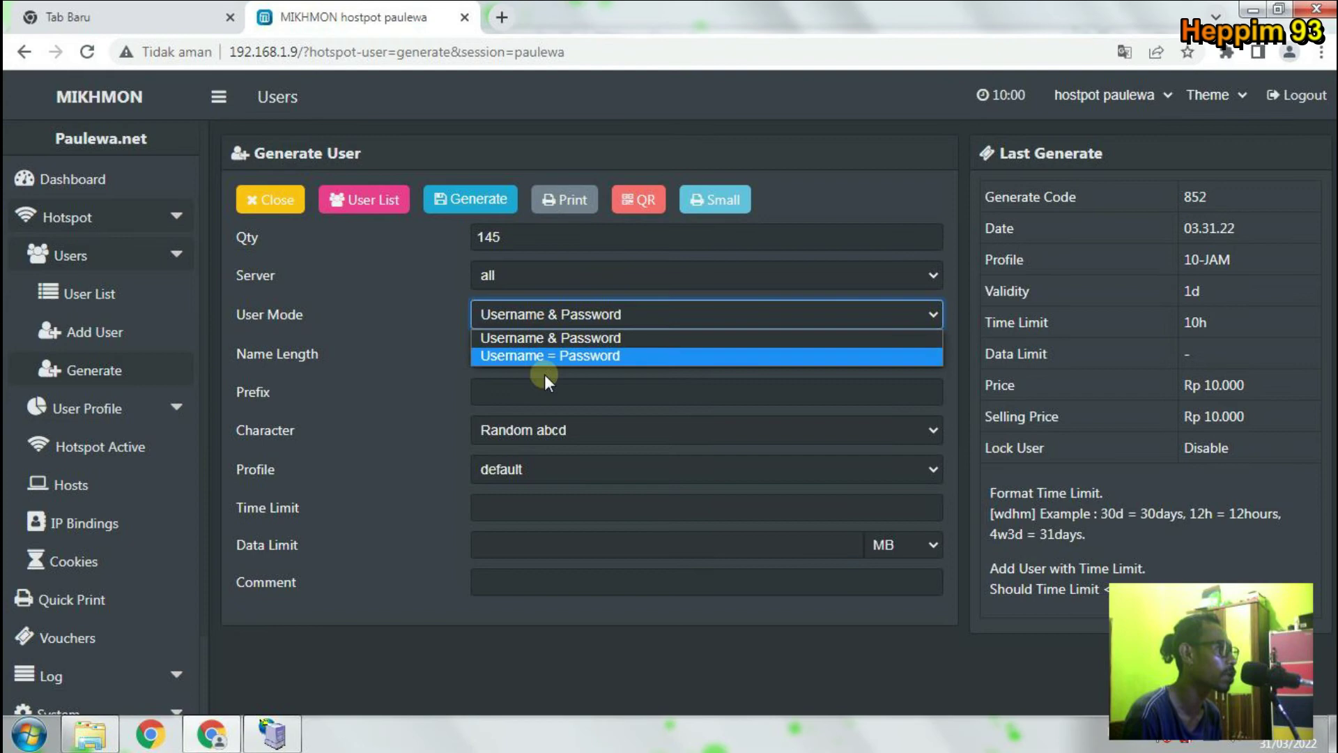
left_click(411, 390)
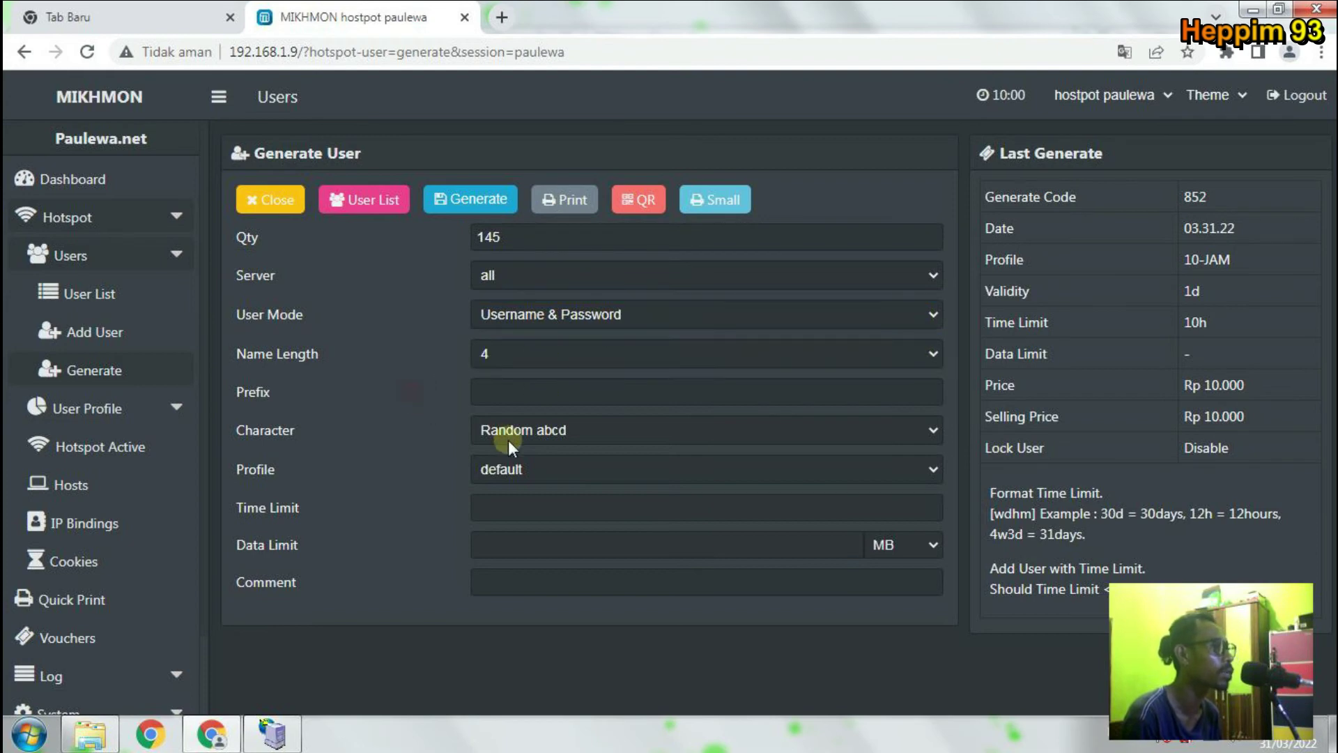
left_click(551, 473)
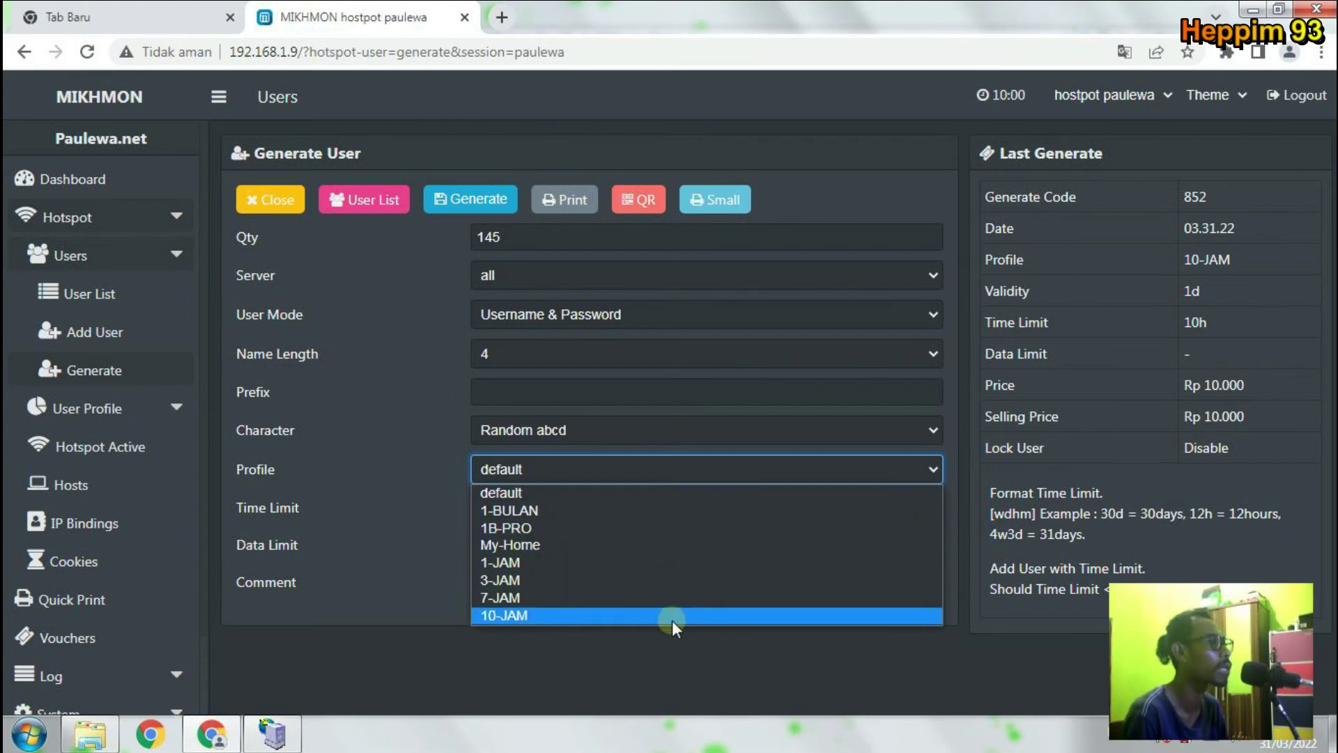
left_click(262, 209)
left_click(263, 207)
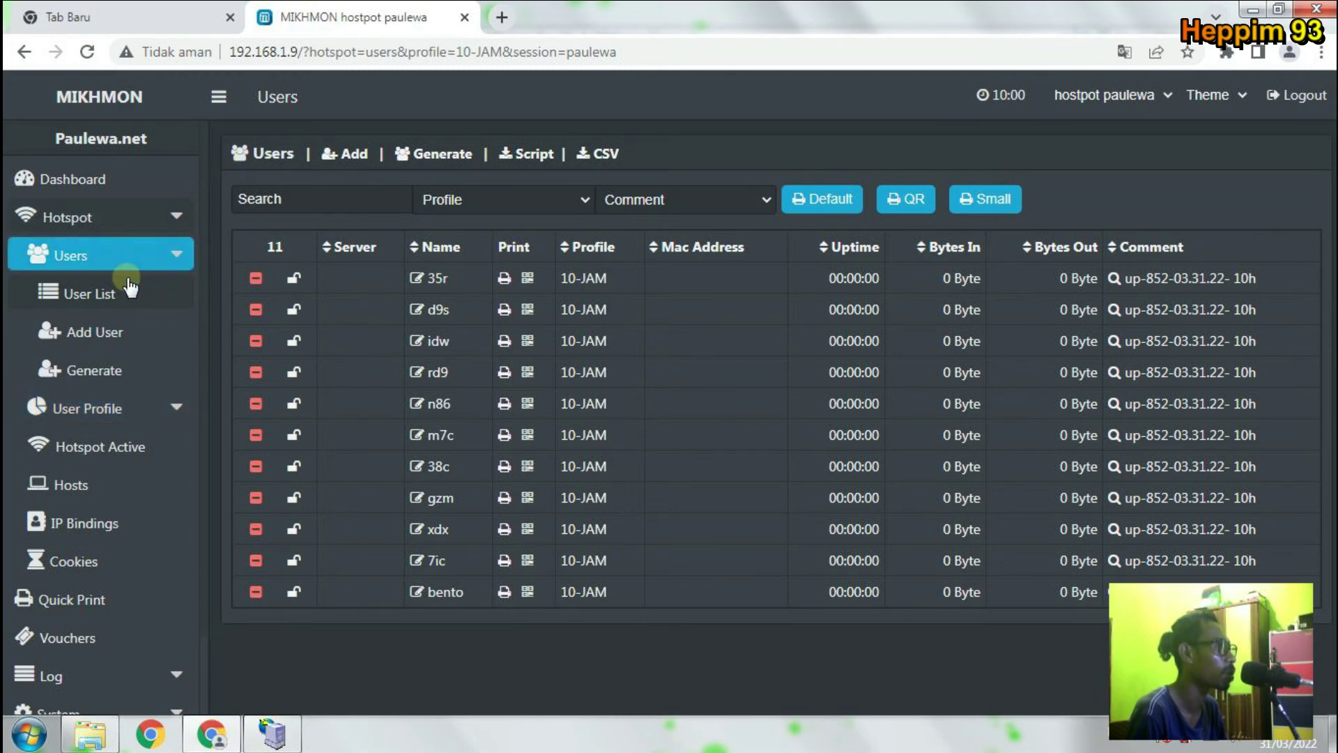
Open Add User Profile and name the new profile ORANG-RUMAH.
left_click(165, 258)
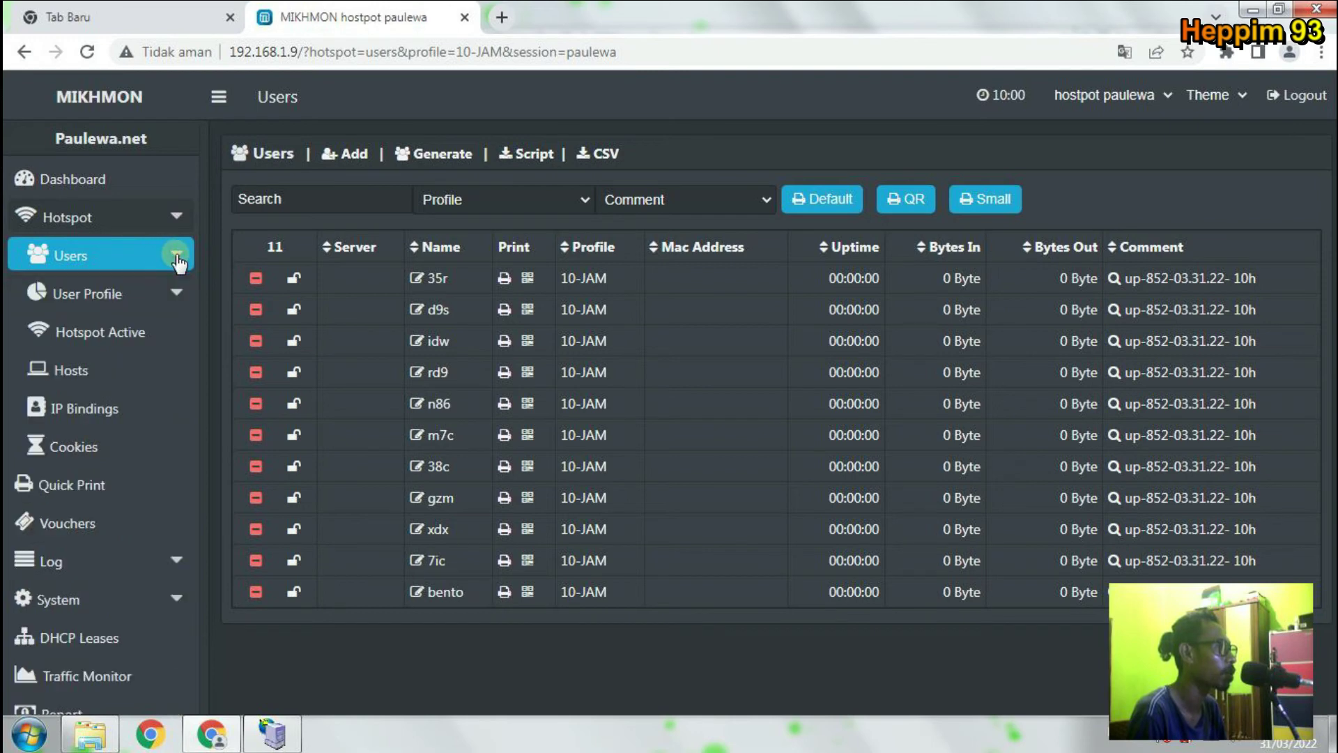
left_click(124, 294)
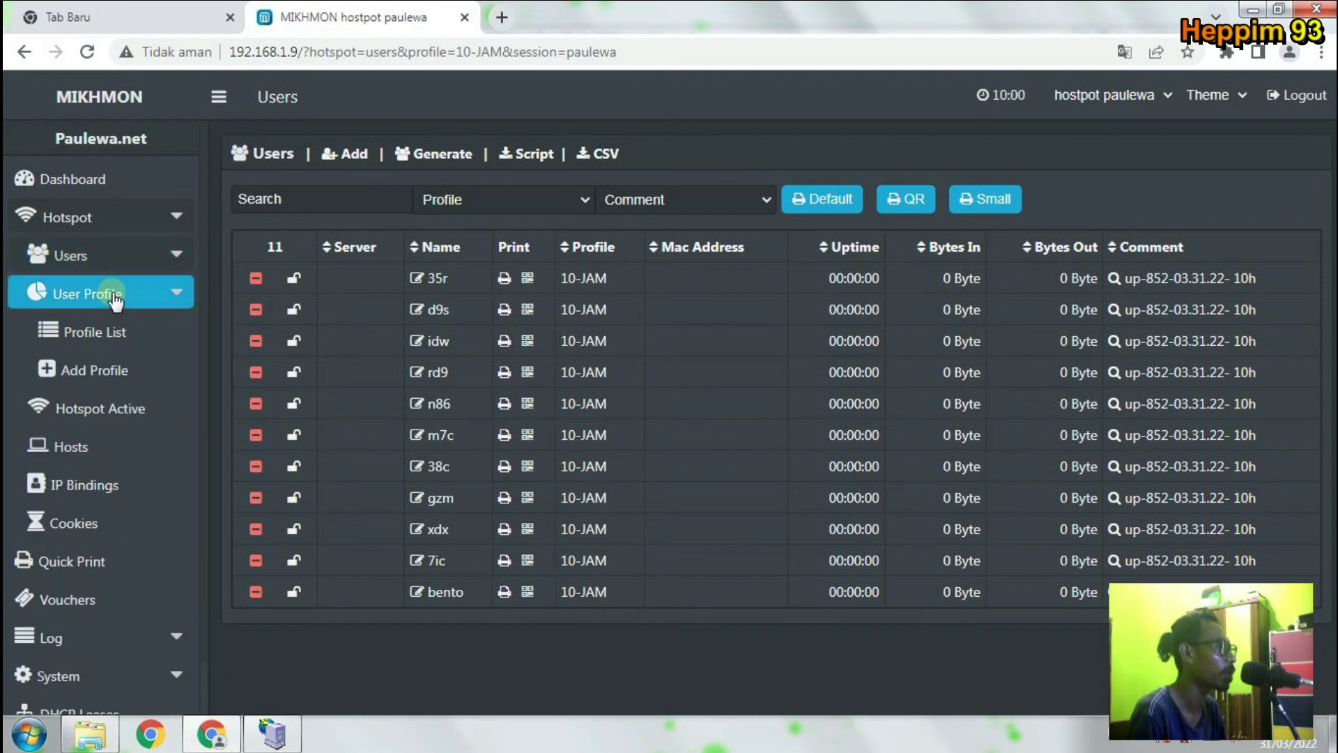
left_click(100, 382)
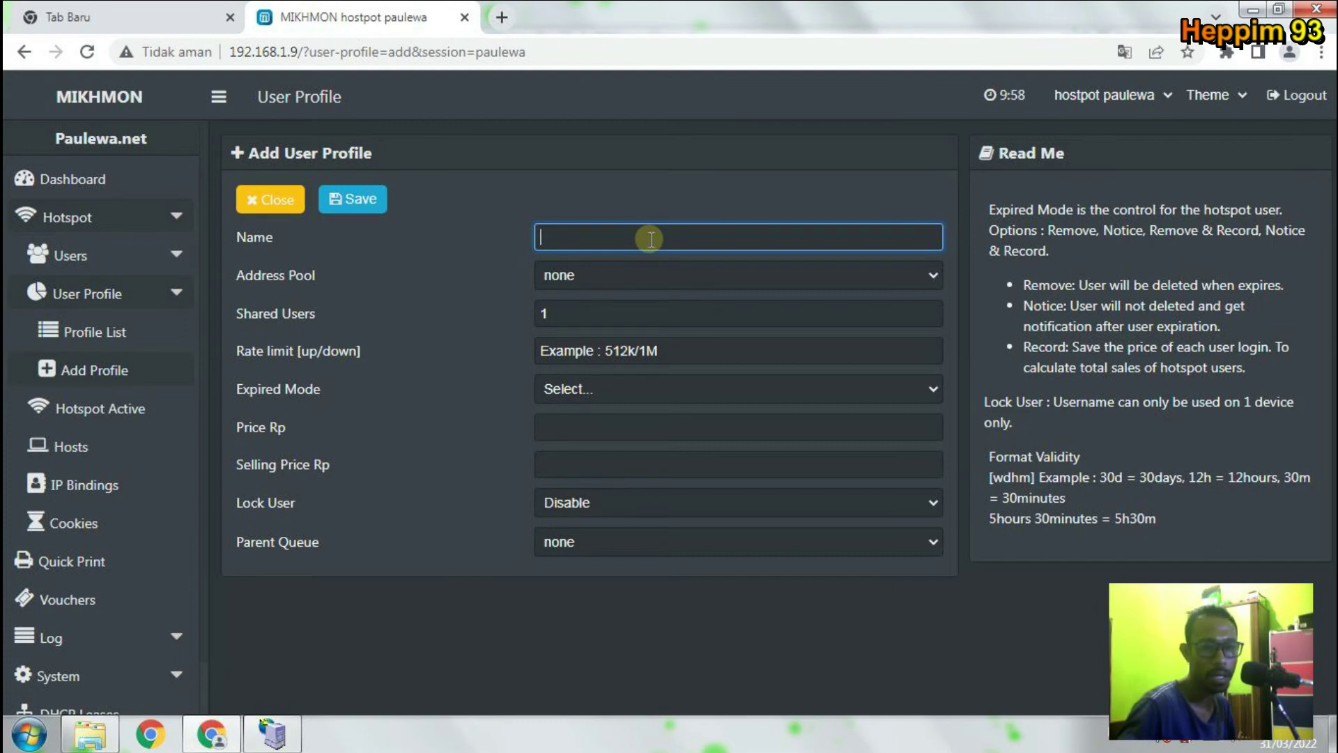
type("RANG")
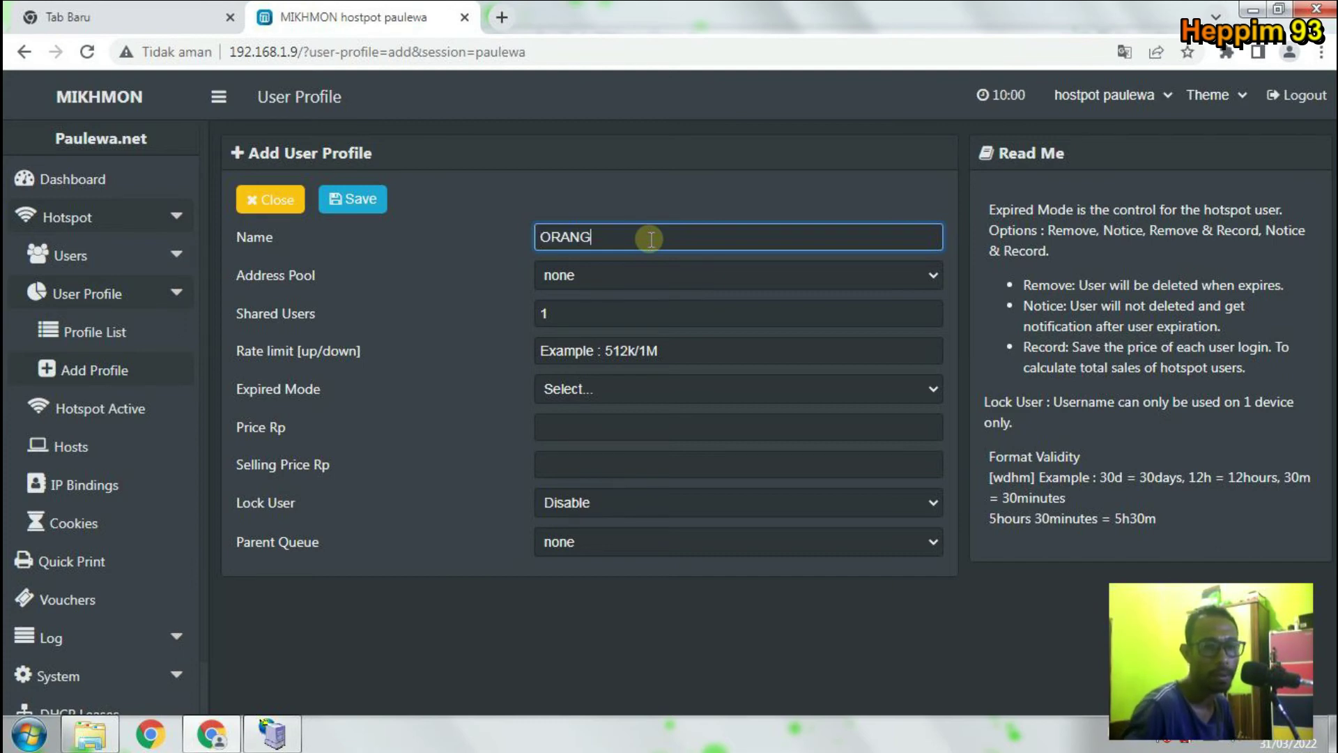
type(" UM AHR")
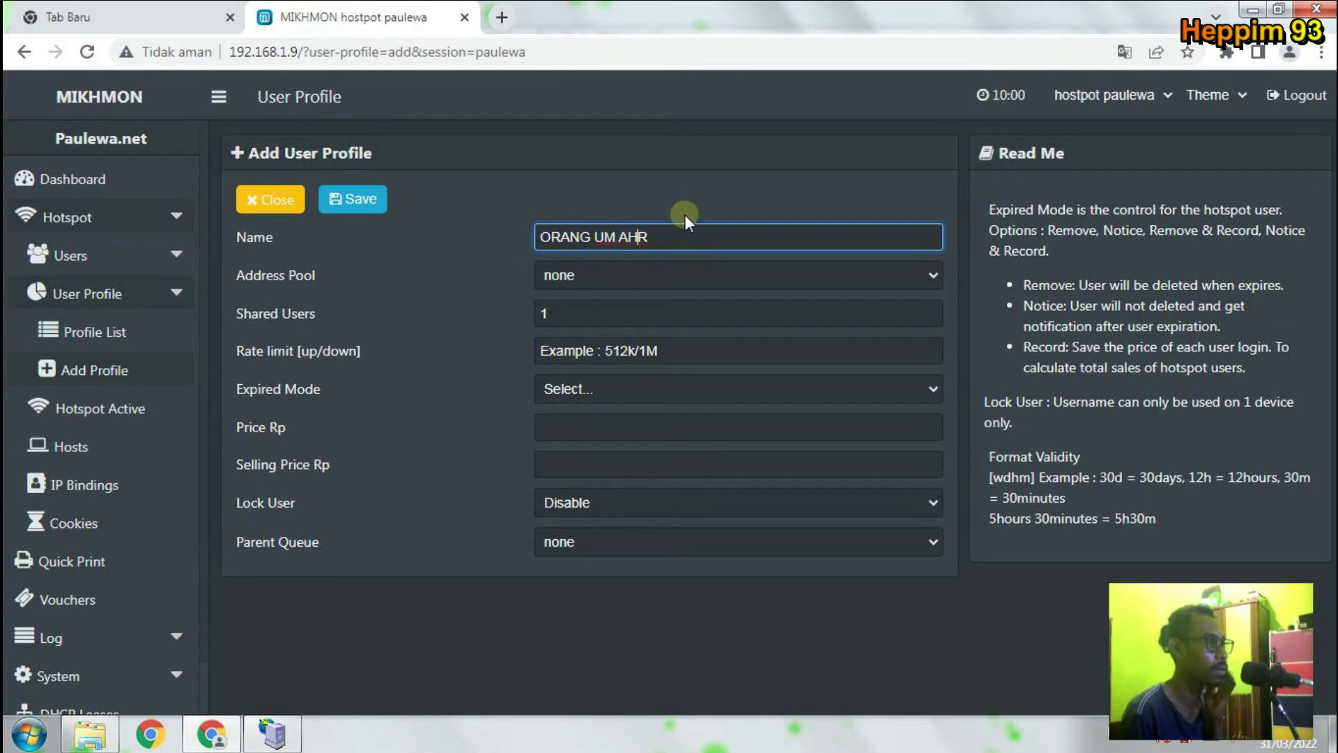
left_click_drag(681, 234, 598, 235)
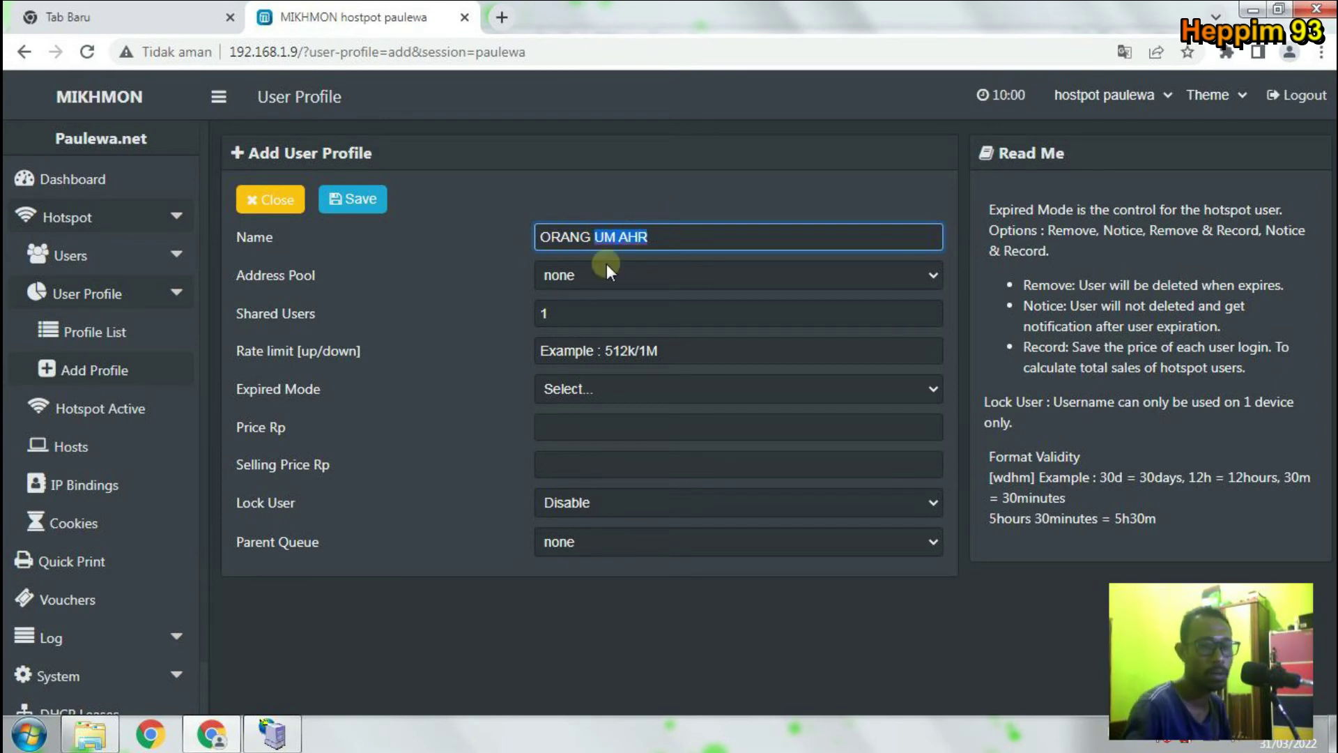
type("RUMA")
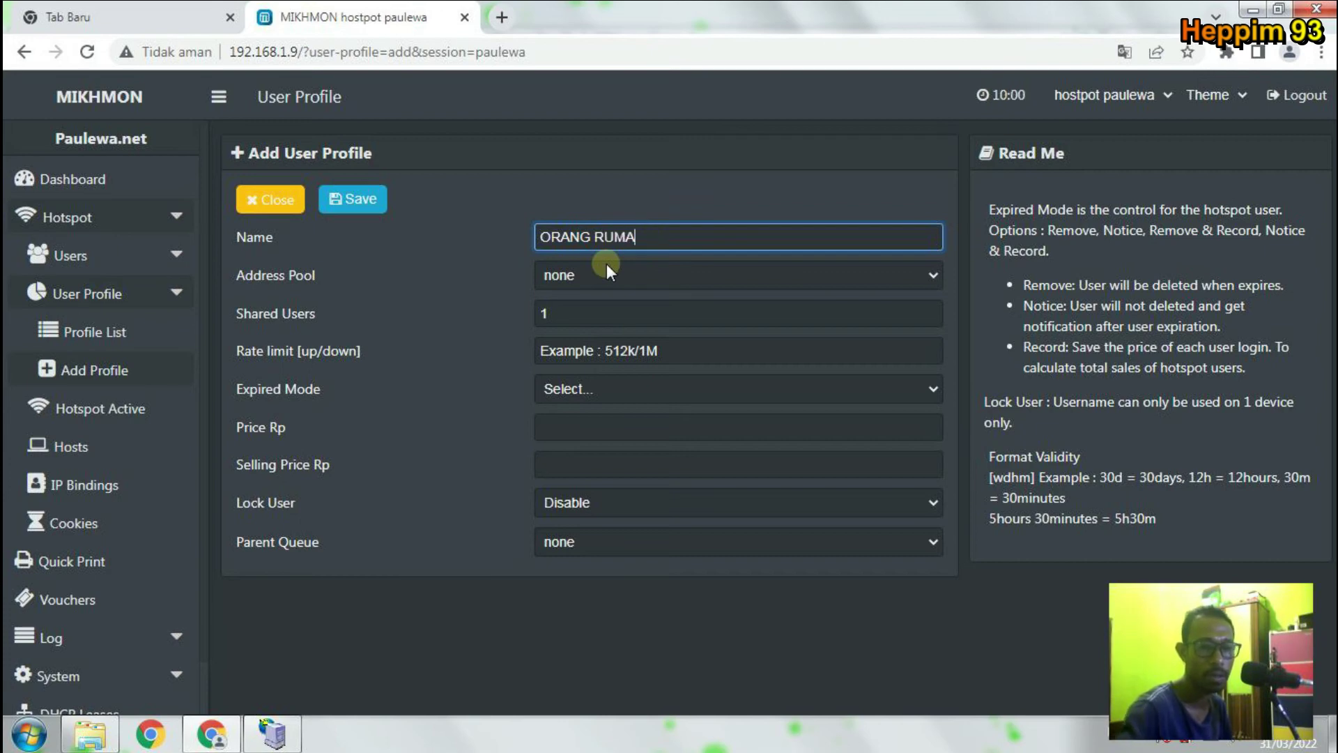
type("H")
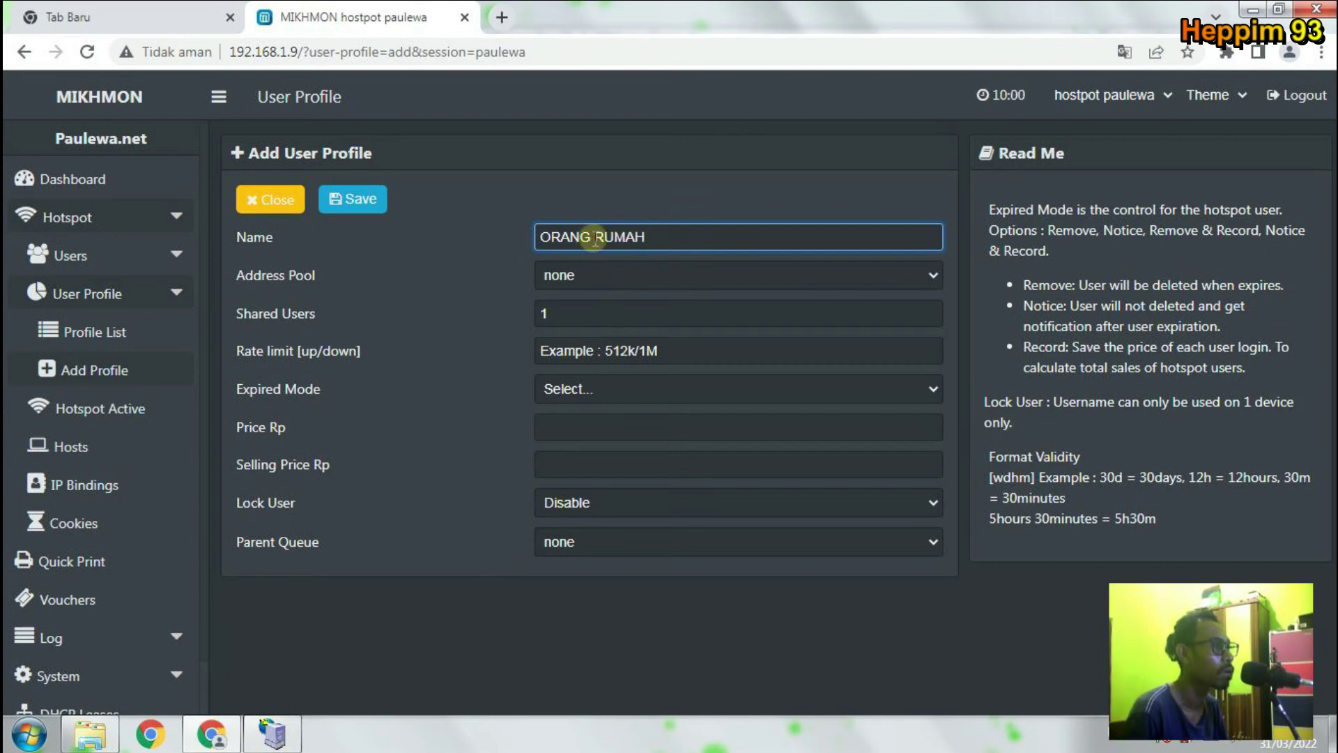
left_click(594, 237)
key("BackSpace")
type("-")
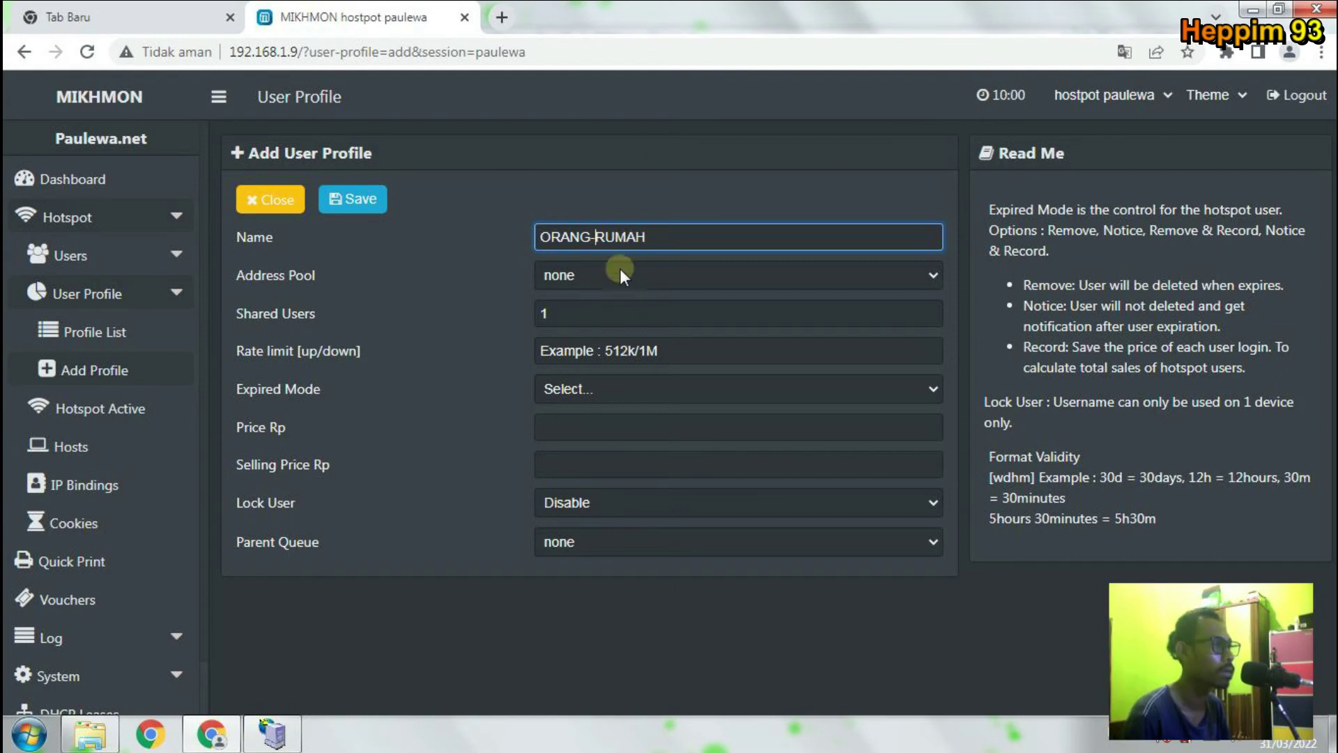
Keep address pool as none and set the rate limit to 1M/1M.
left_click(686, 265)
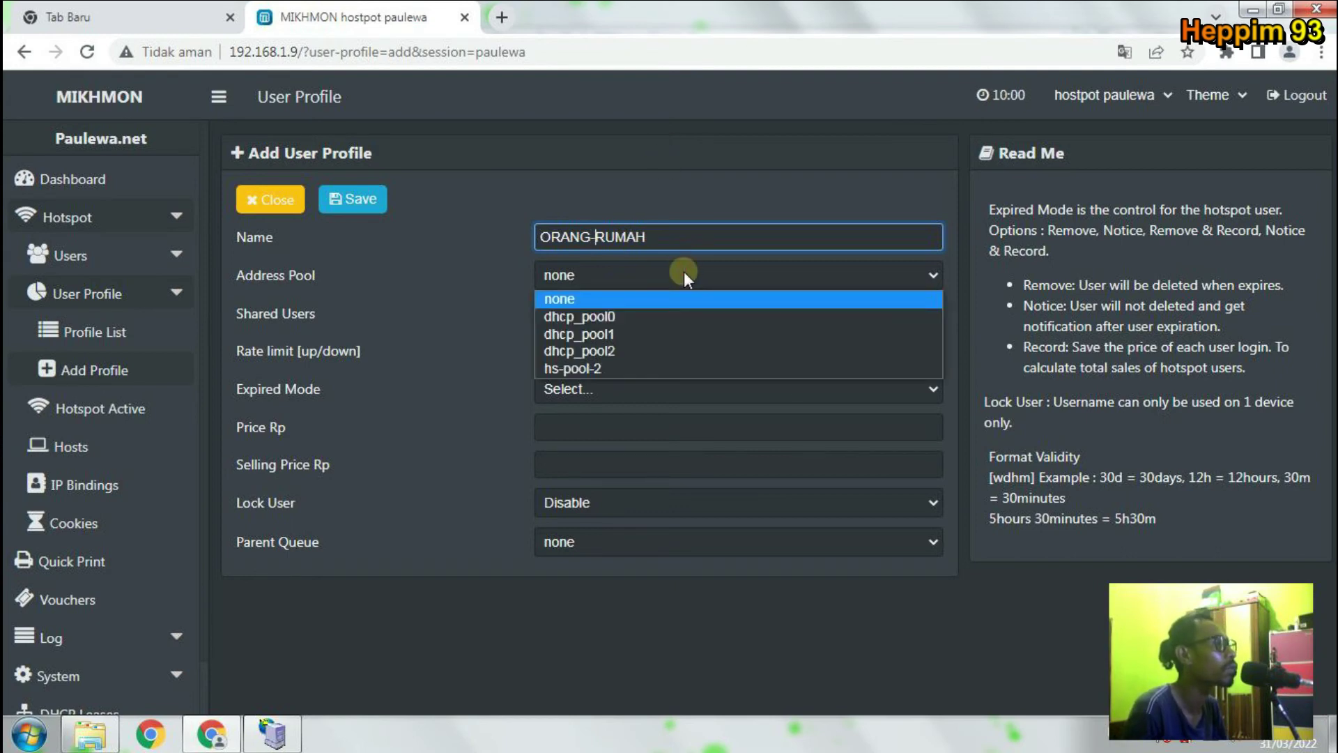
left_click(684, 271)
left_click(674, 309)
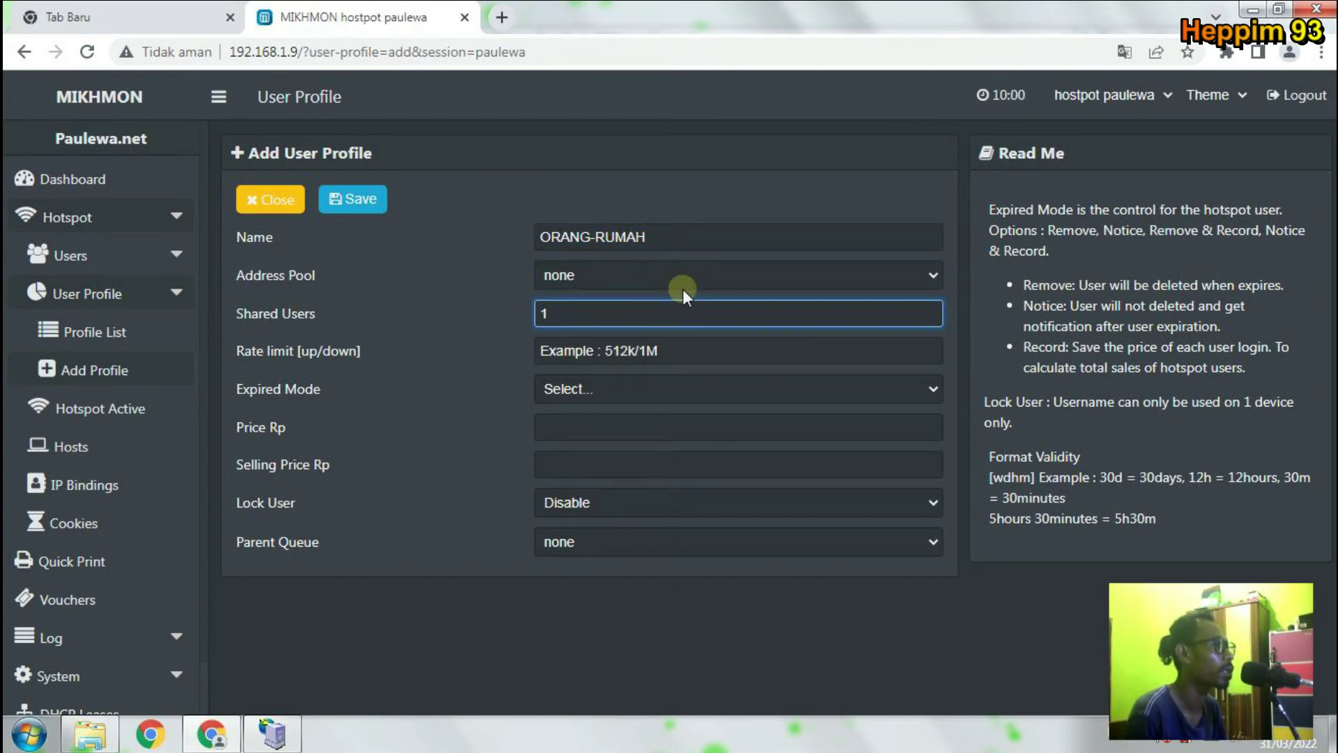
left_click(680, 346)
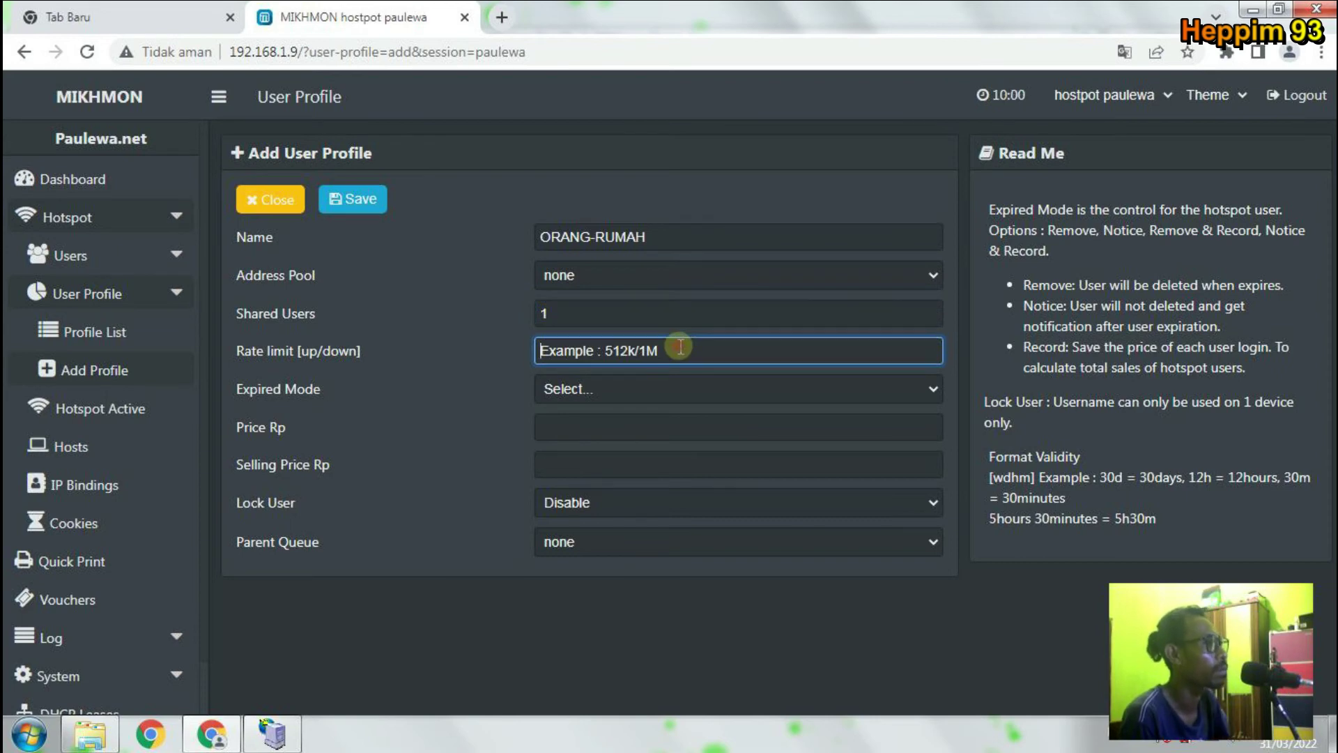
type("1")
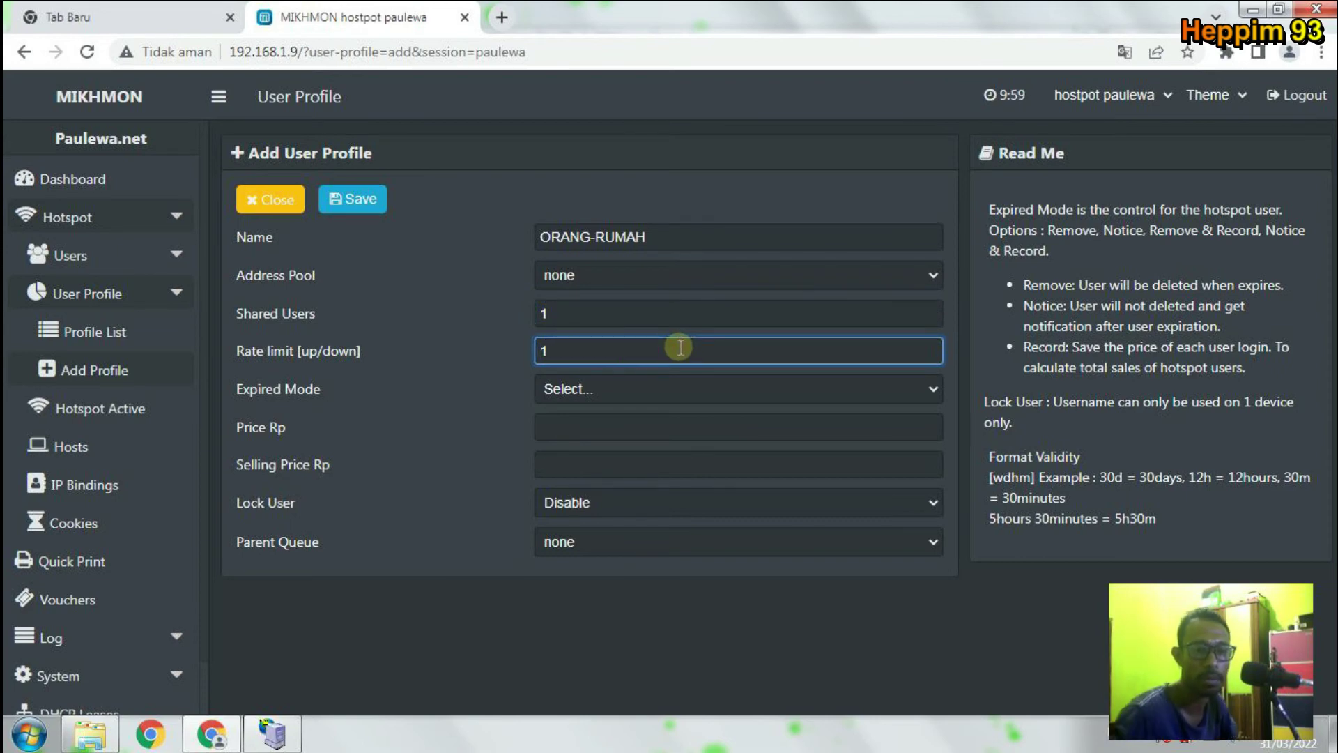
type("m/1m")
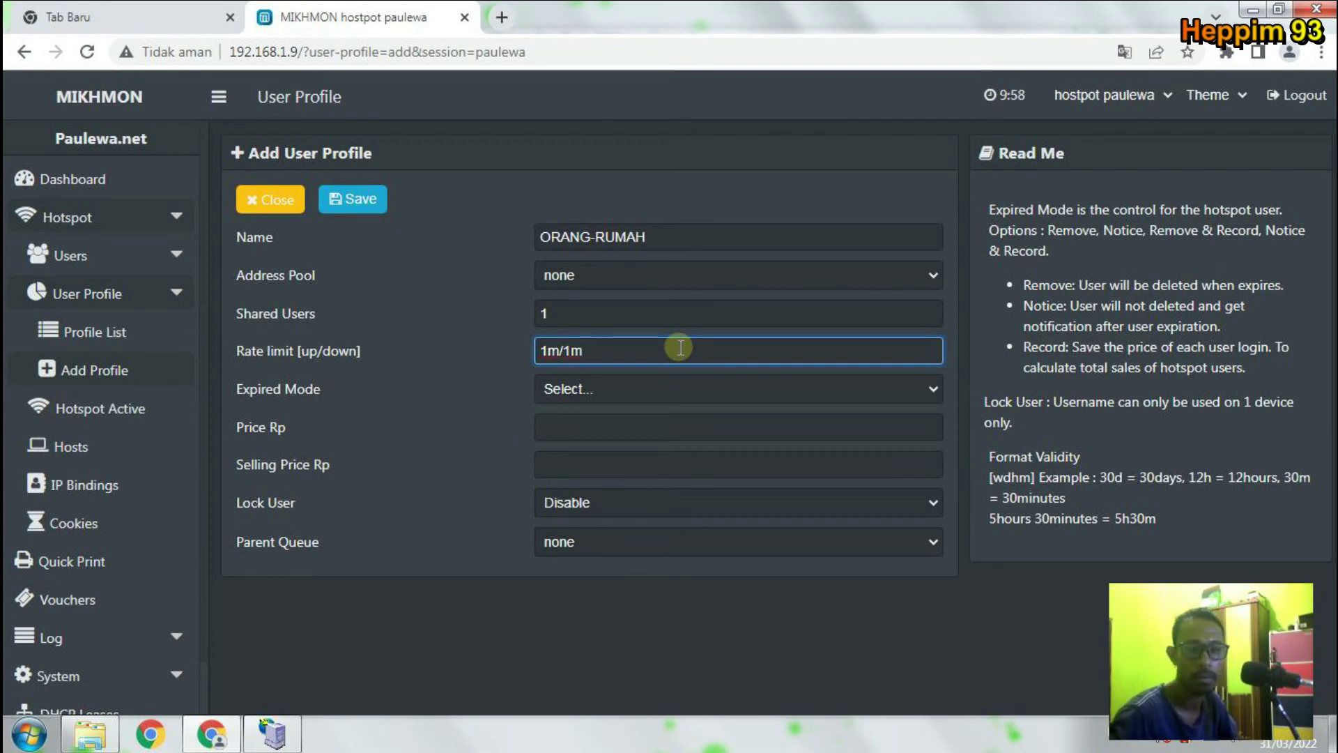
type("M")
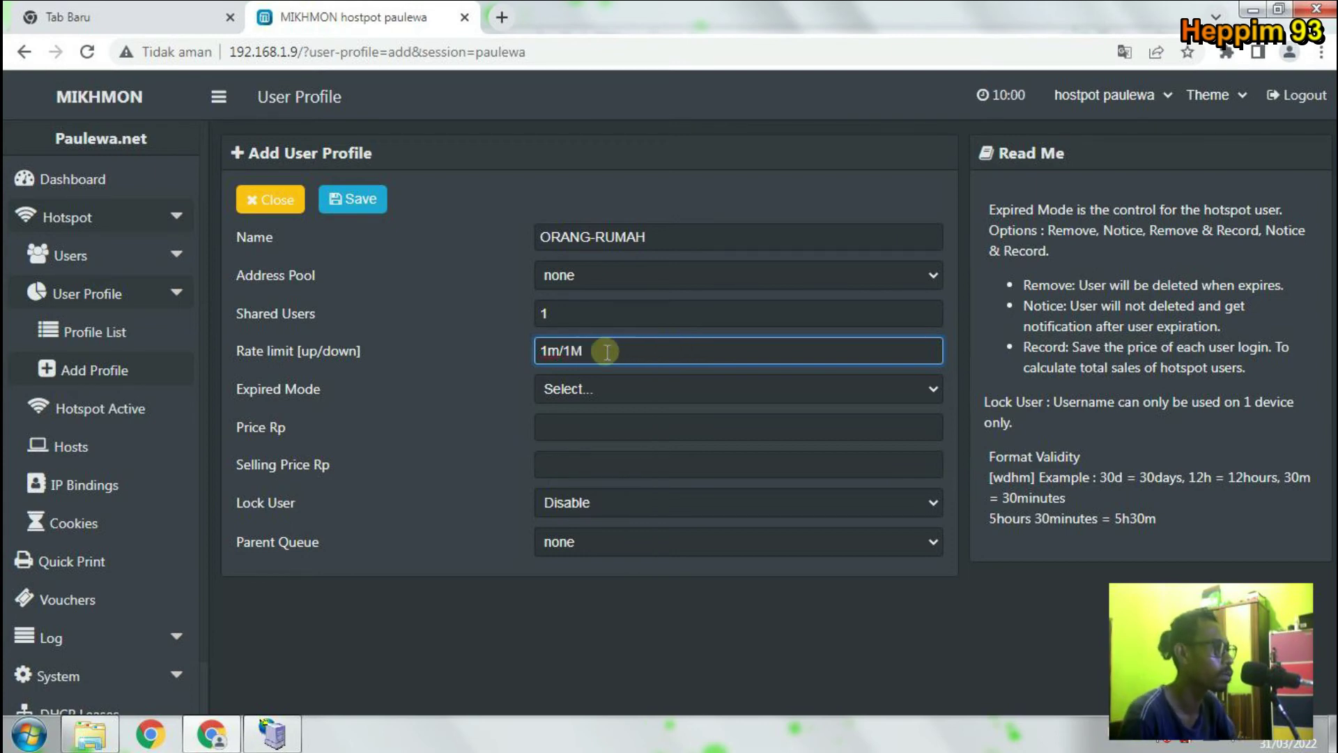
left_click(561, 350)
key("BackSpace")
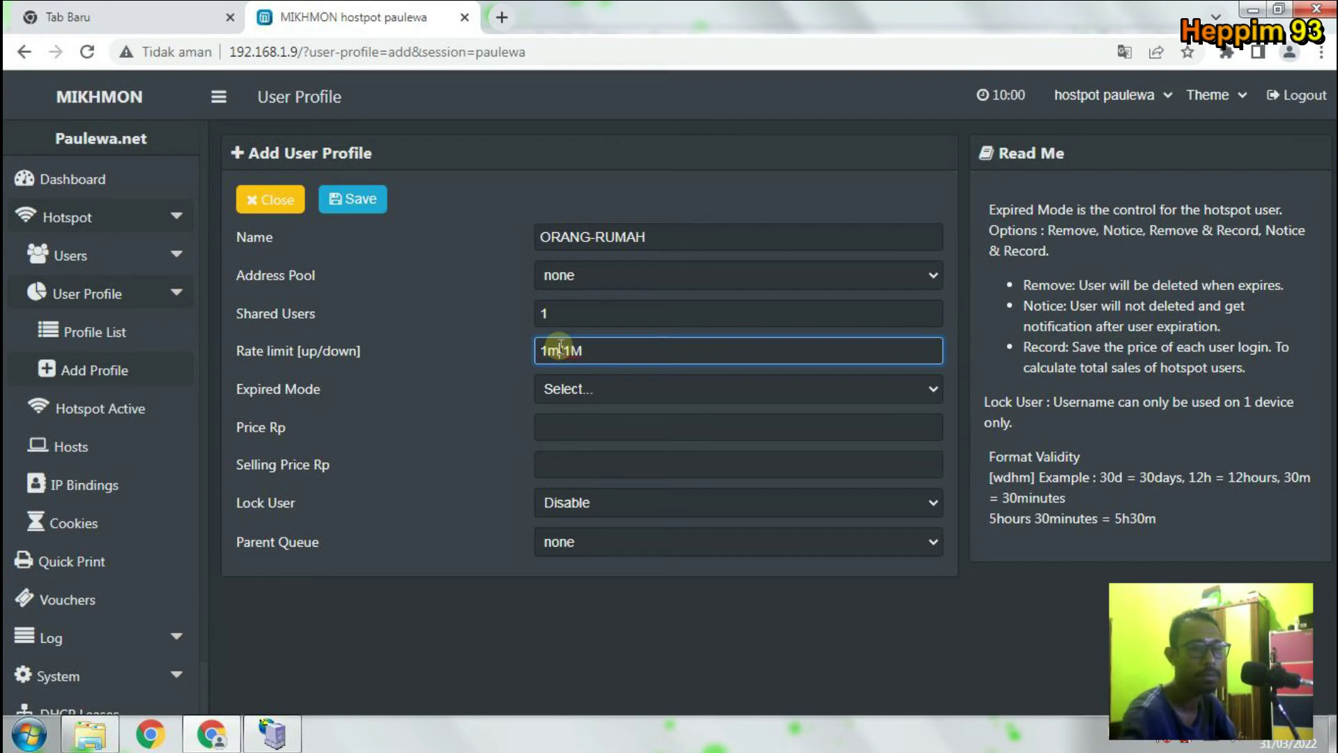
type("m")
key("BackSpace")
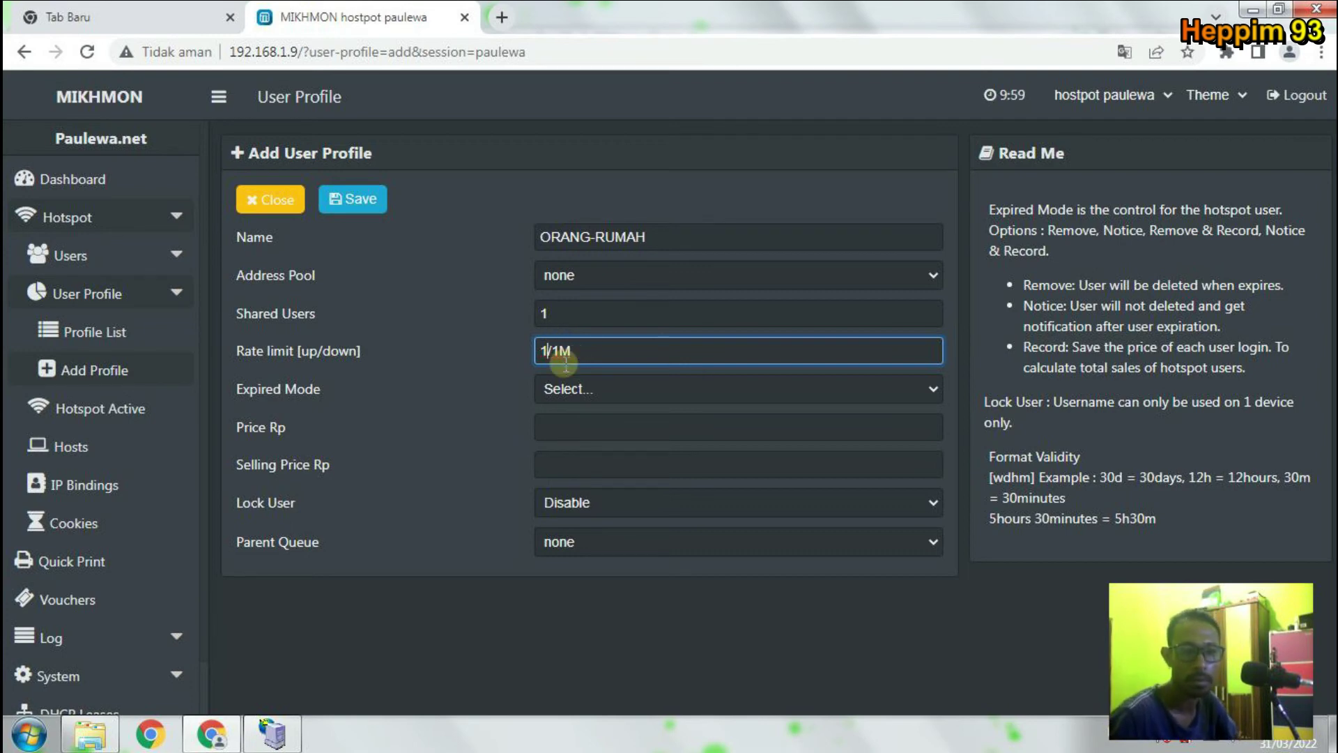
type("M")
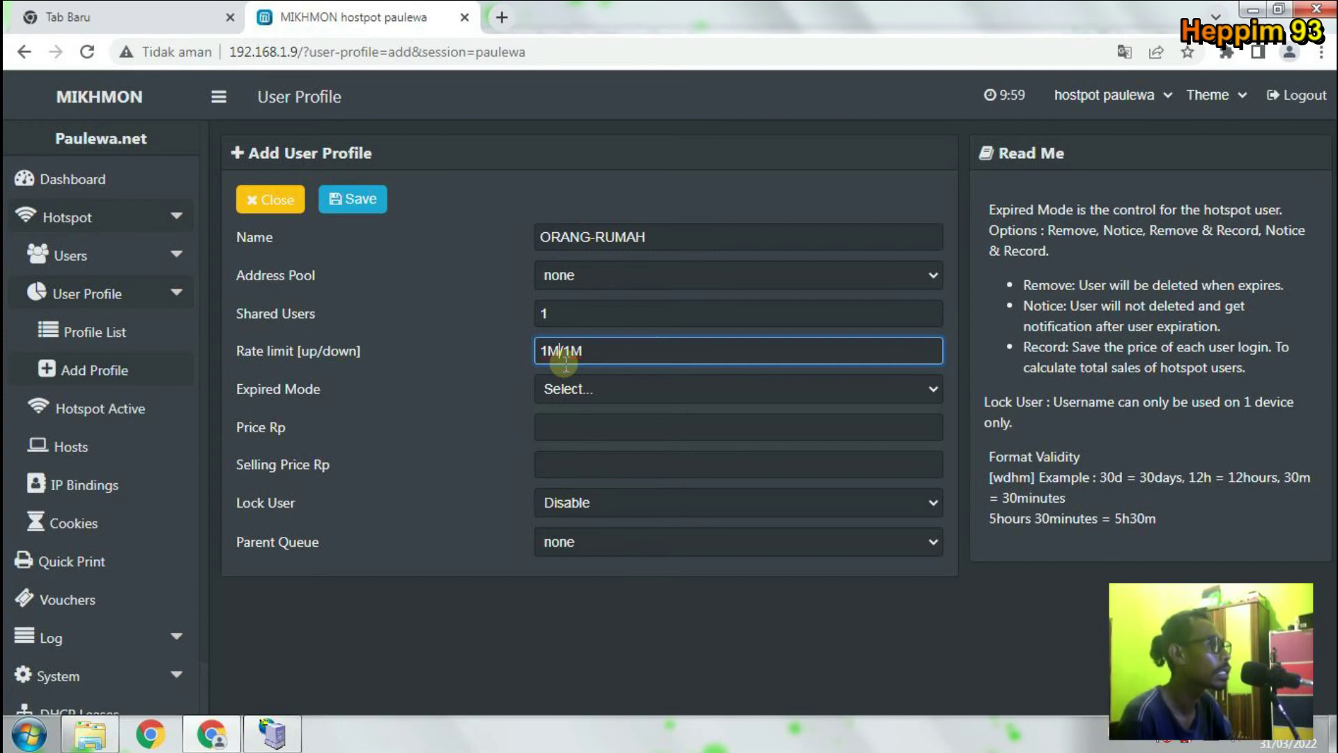
left_click(617, 391)
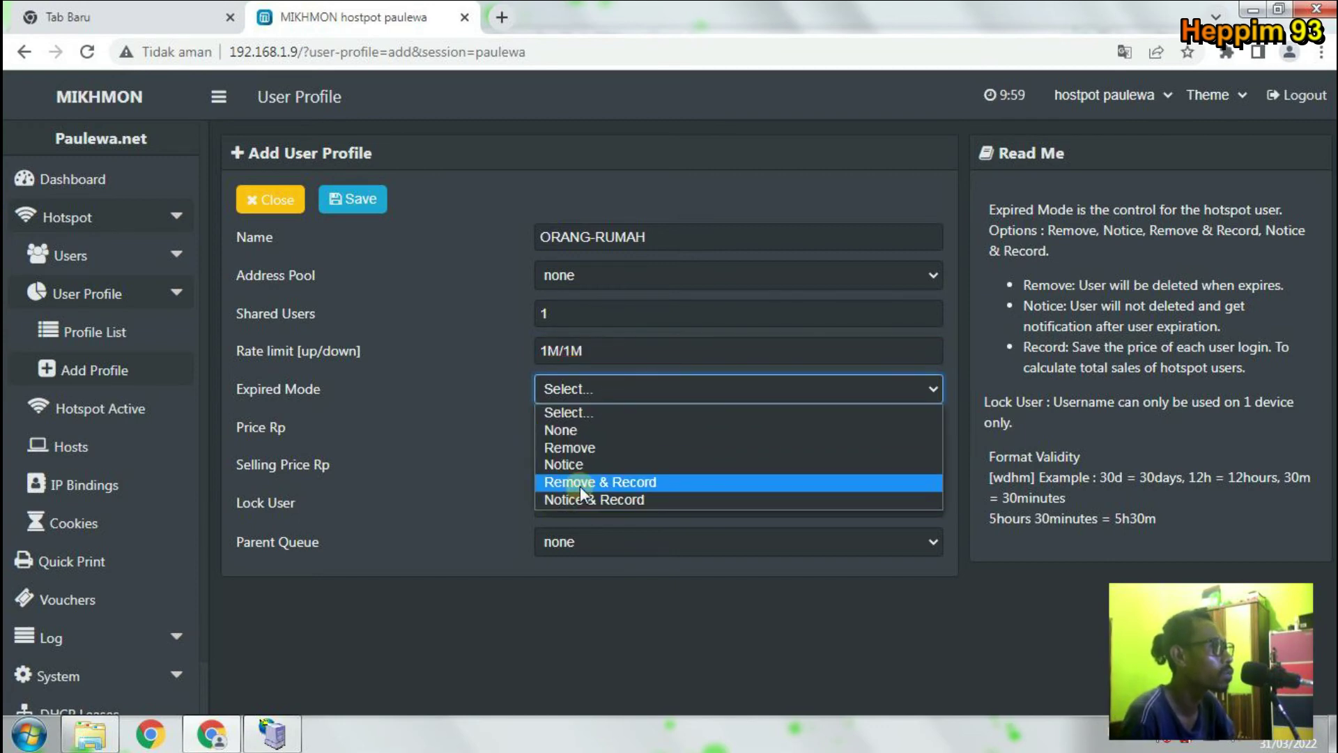
Try saving ORANG-RUMAH (1 shared user, 1M/1M) without an expired mode, triggering 'Pilih item pada daftar.'.
left_click(625, 416)
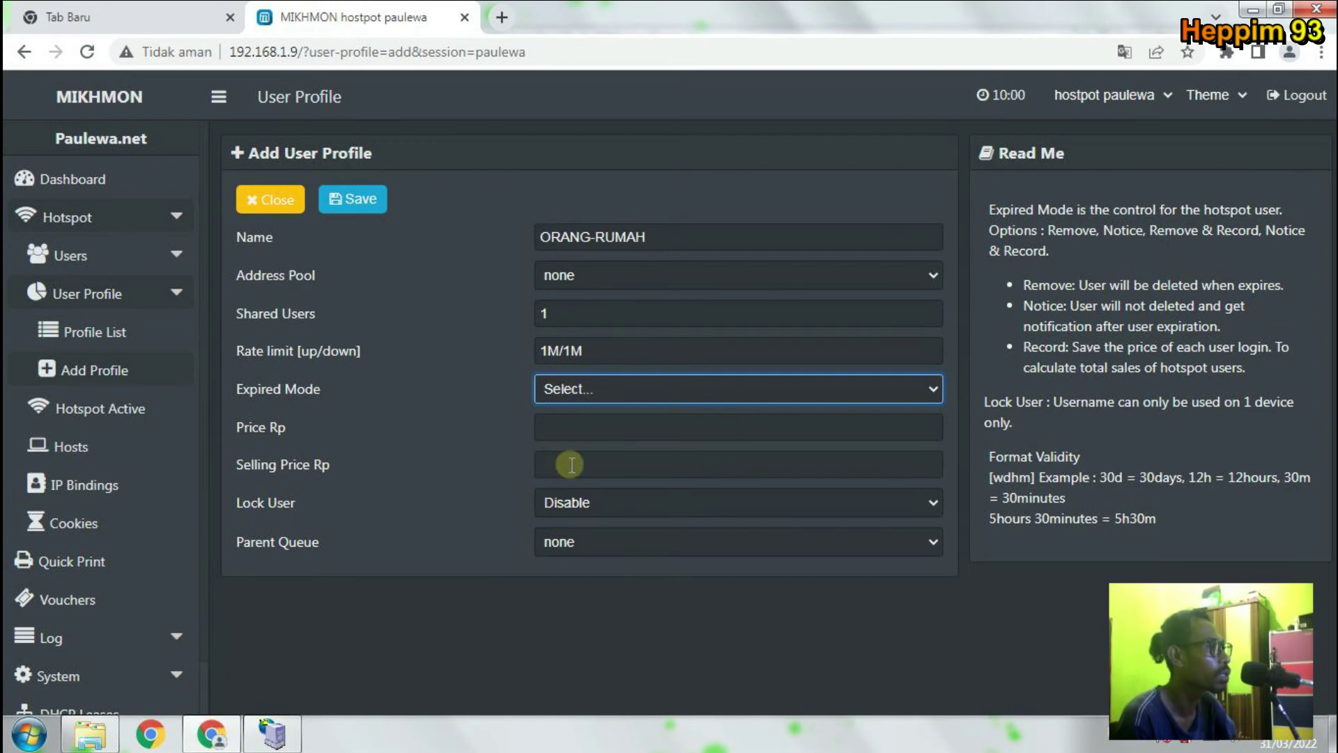
left_click(700, 650)
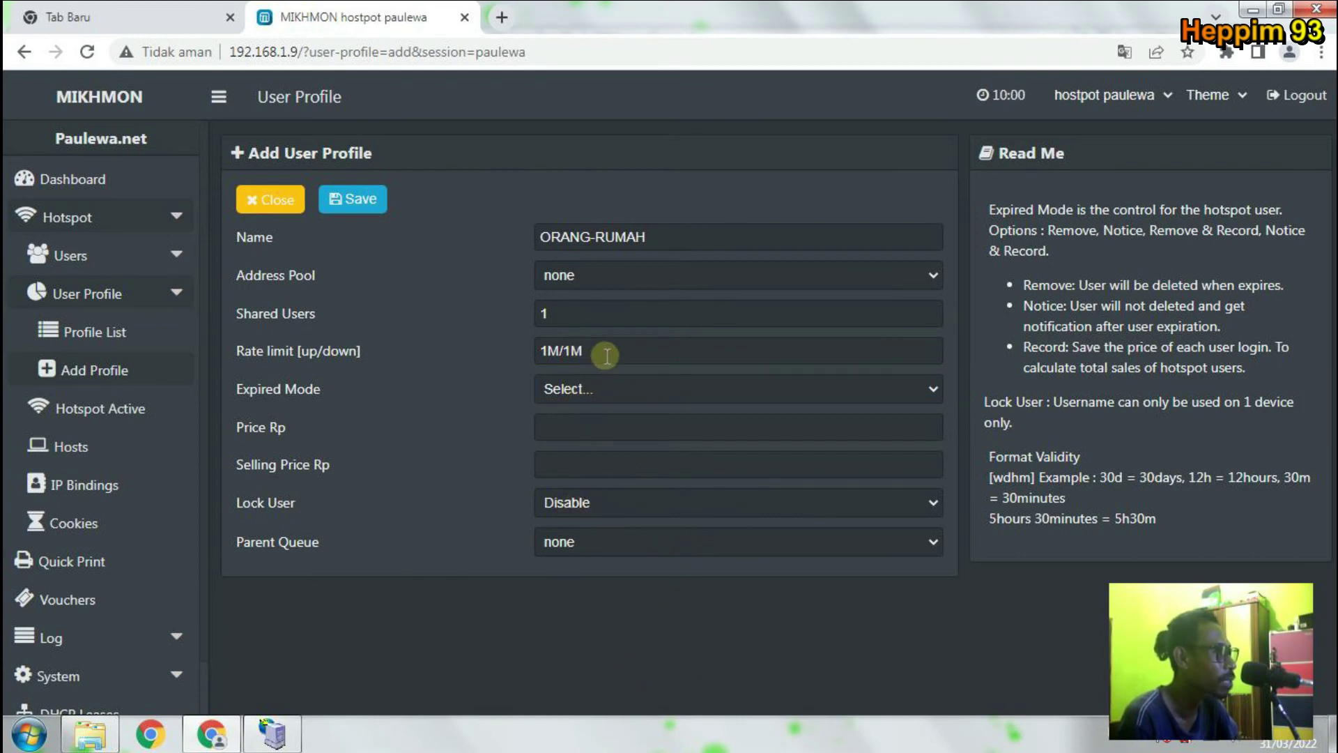
left_click_drag(606, 355, 513, 350)
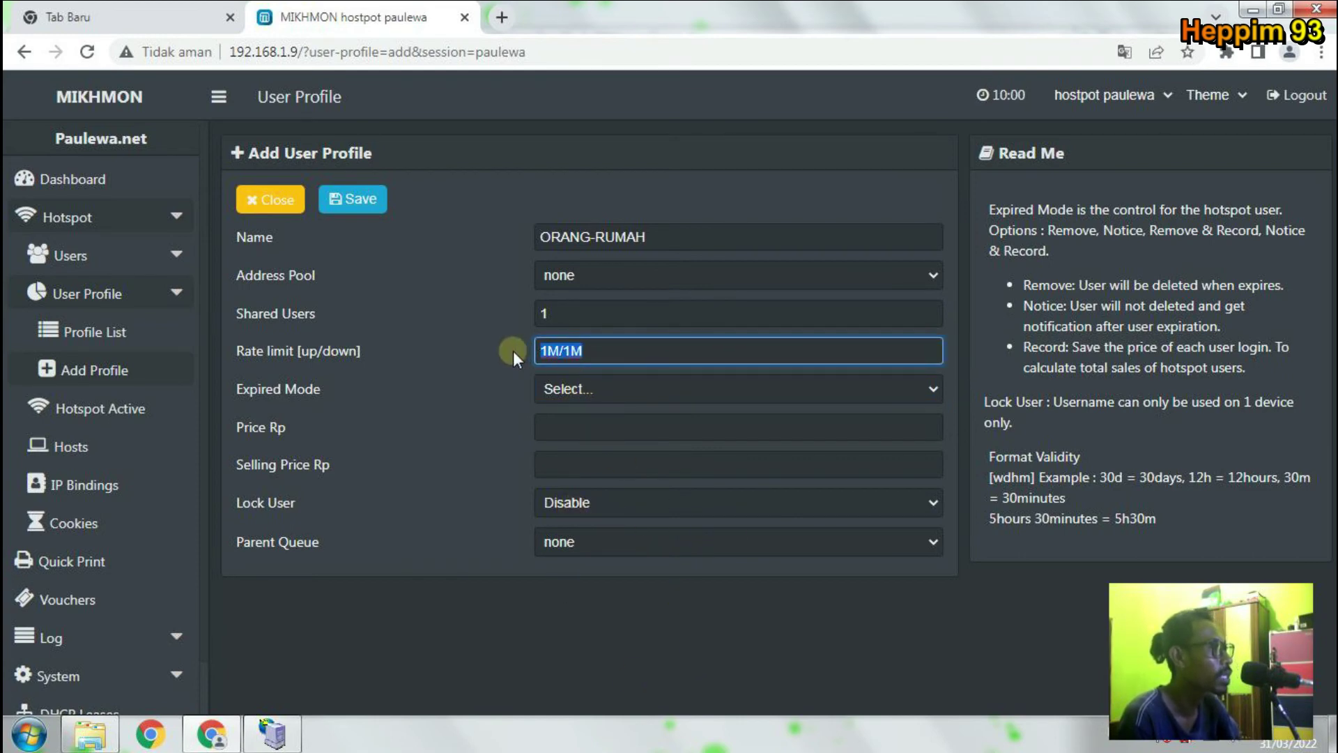
left_click_drag(588, 313, 218, 318)
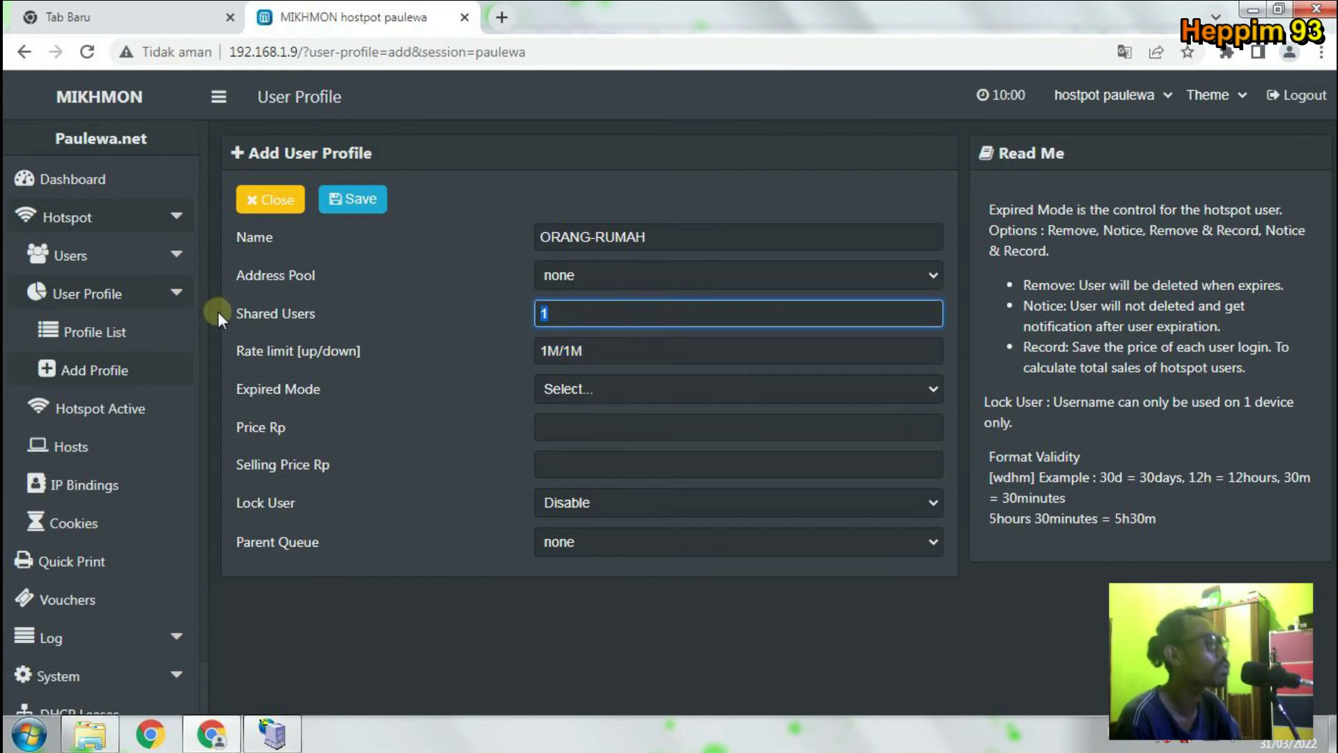
left_click(607, 315)
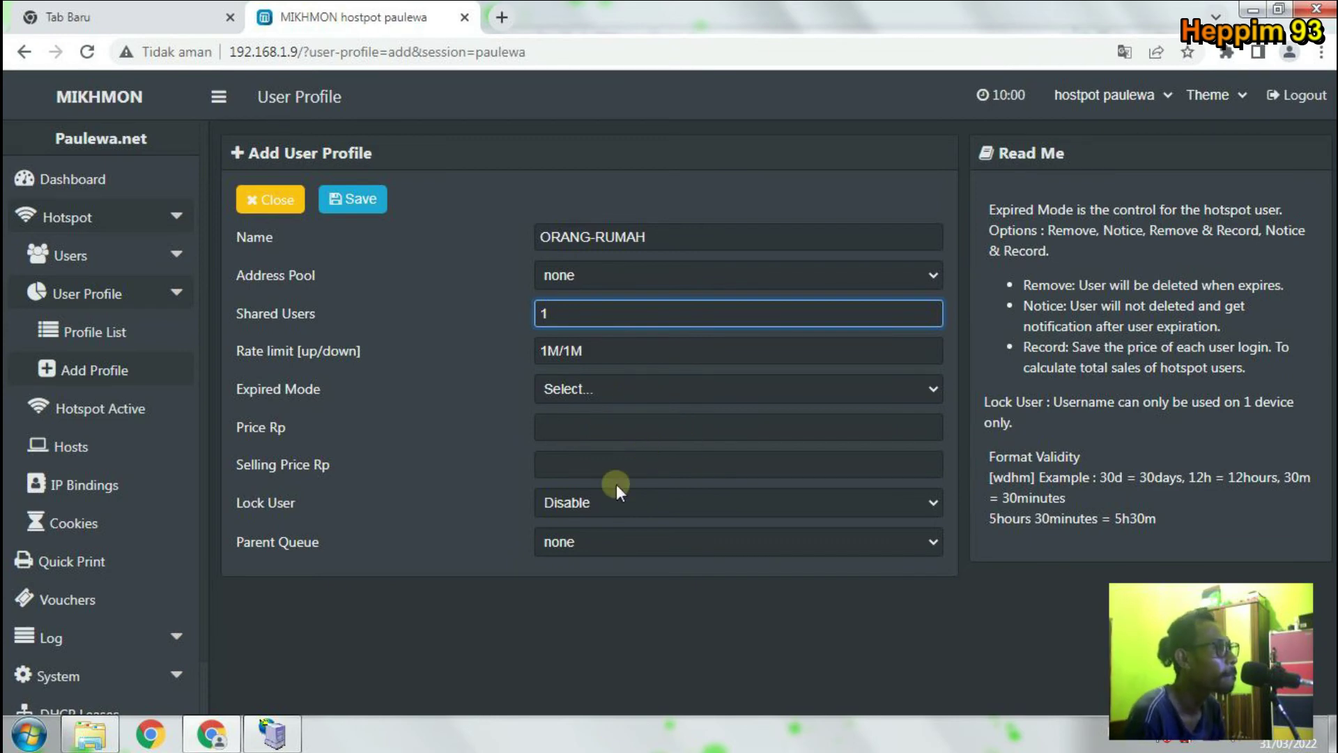
left_click(348, 203)
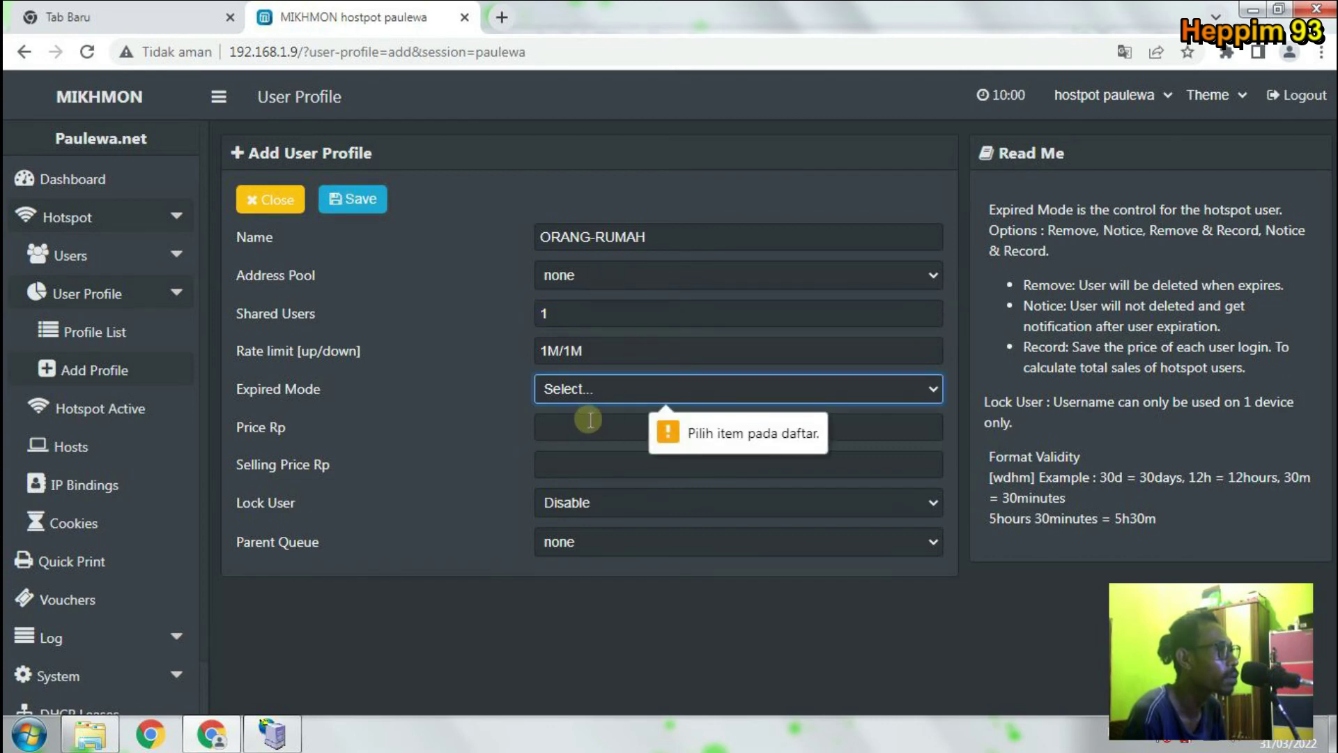
Set the ORANG-RUMAH profile's expired mode to None.
left_click(582, 387)
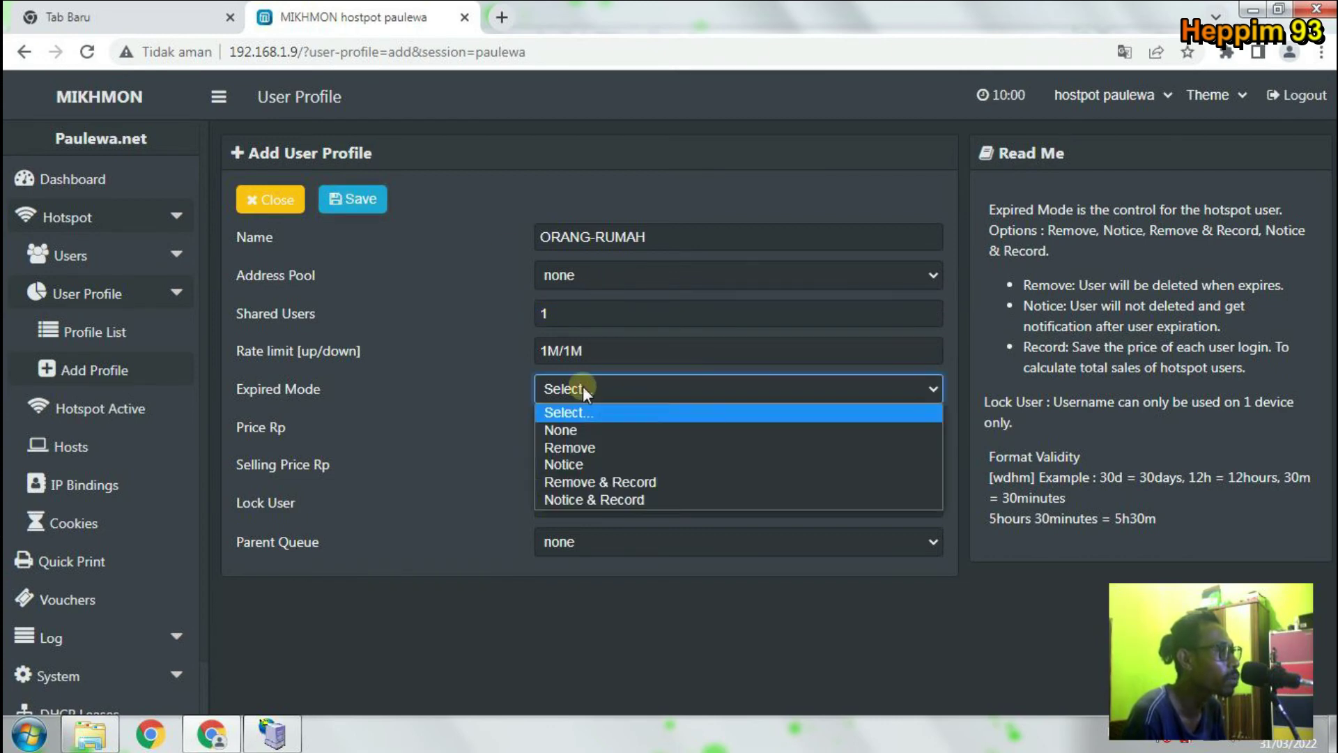
left_click(583, 386)
left_click(583, 387)
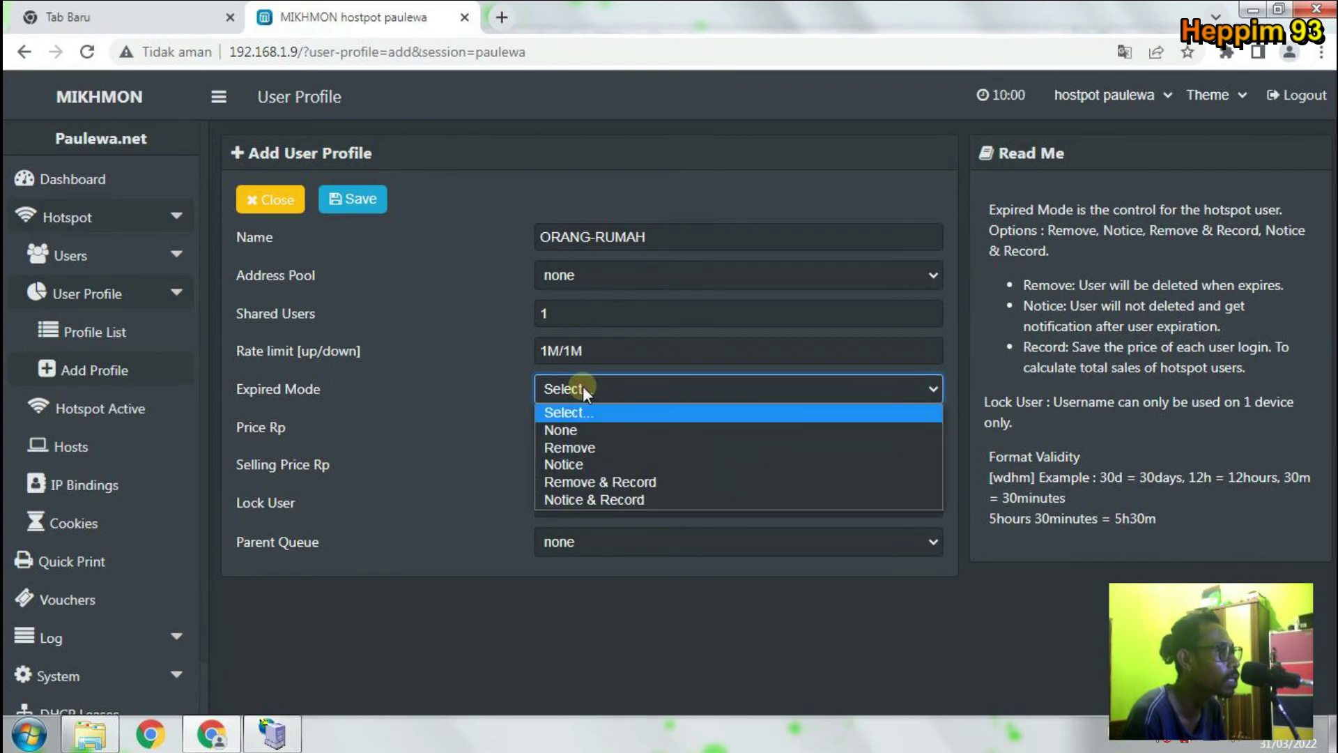
left_click(607, 430)
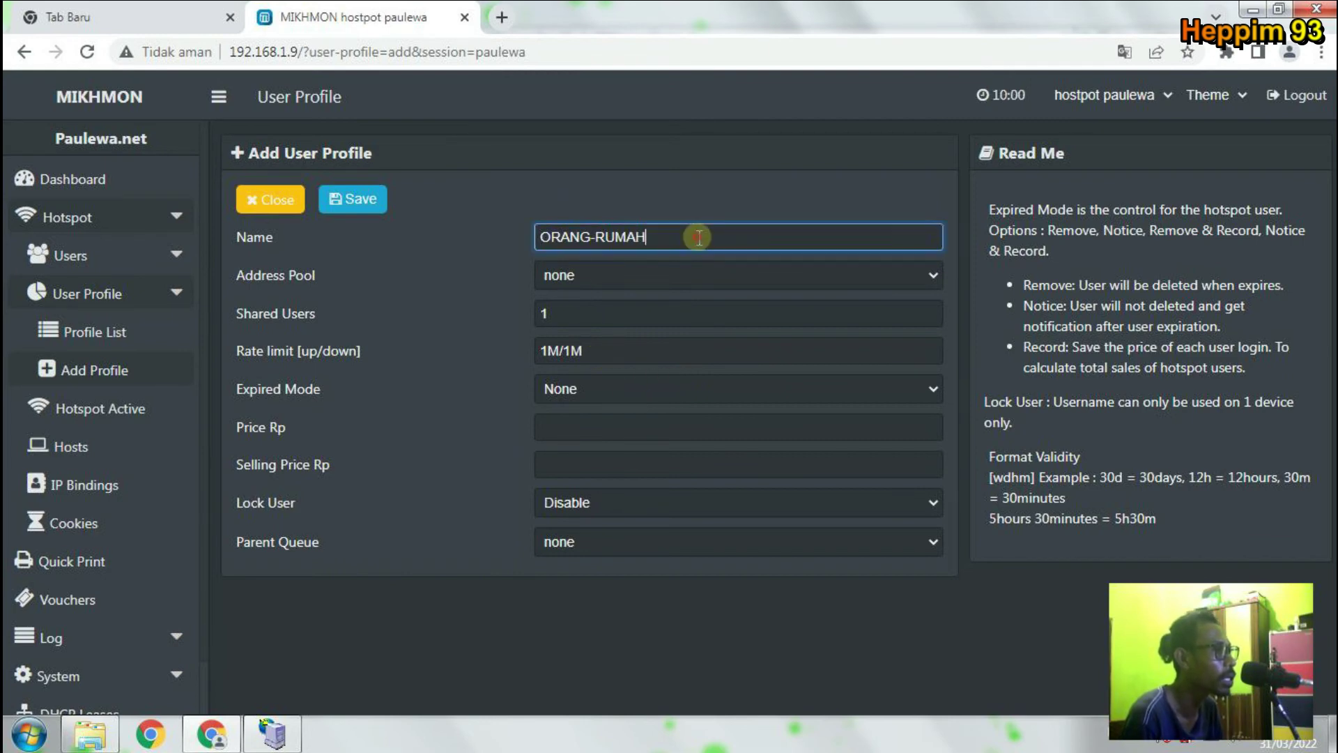
Check name ORANG-RUMAH, 1 shared user and 1M/1M, keep expired mode None, and save.
left_click_drag(694, 237, 383, 248)
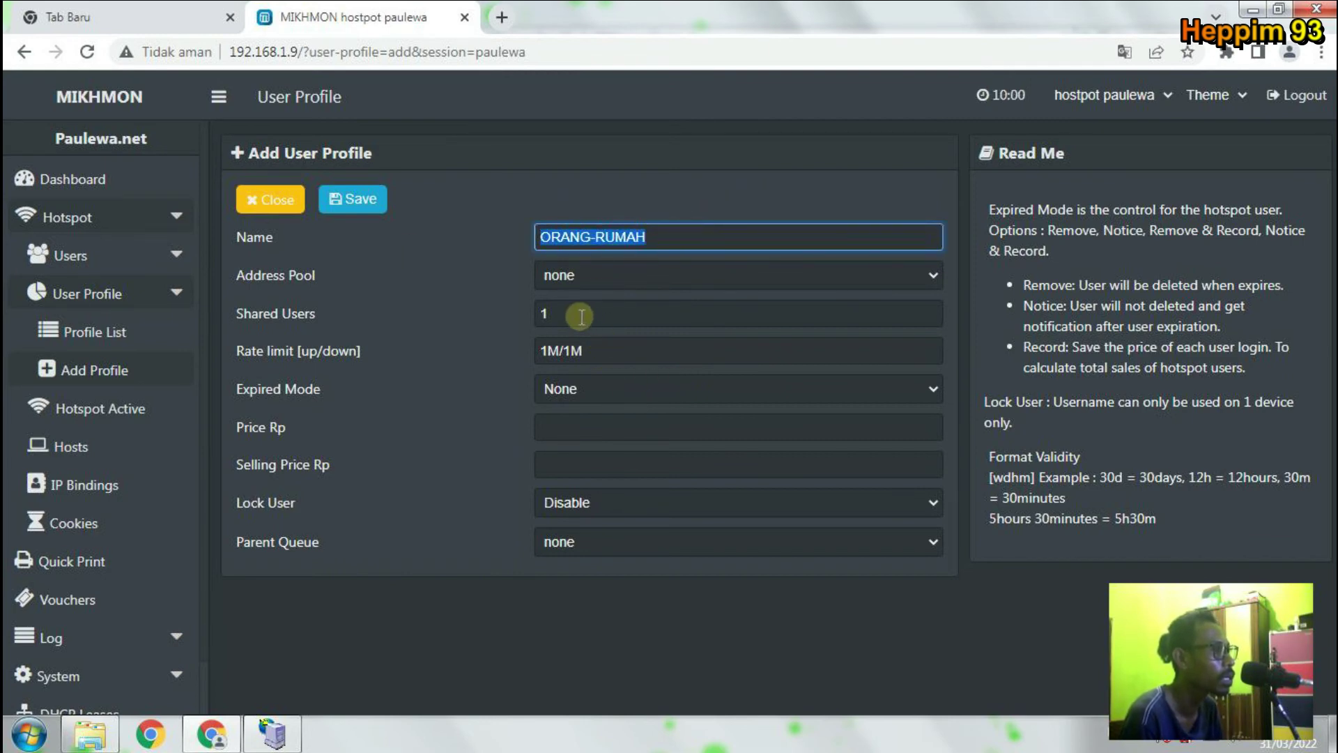
left_click_drag(580, 314, 510, 312)
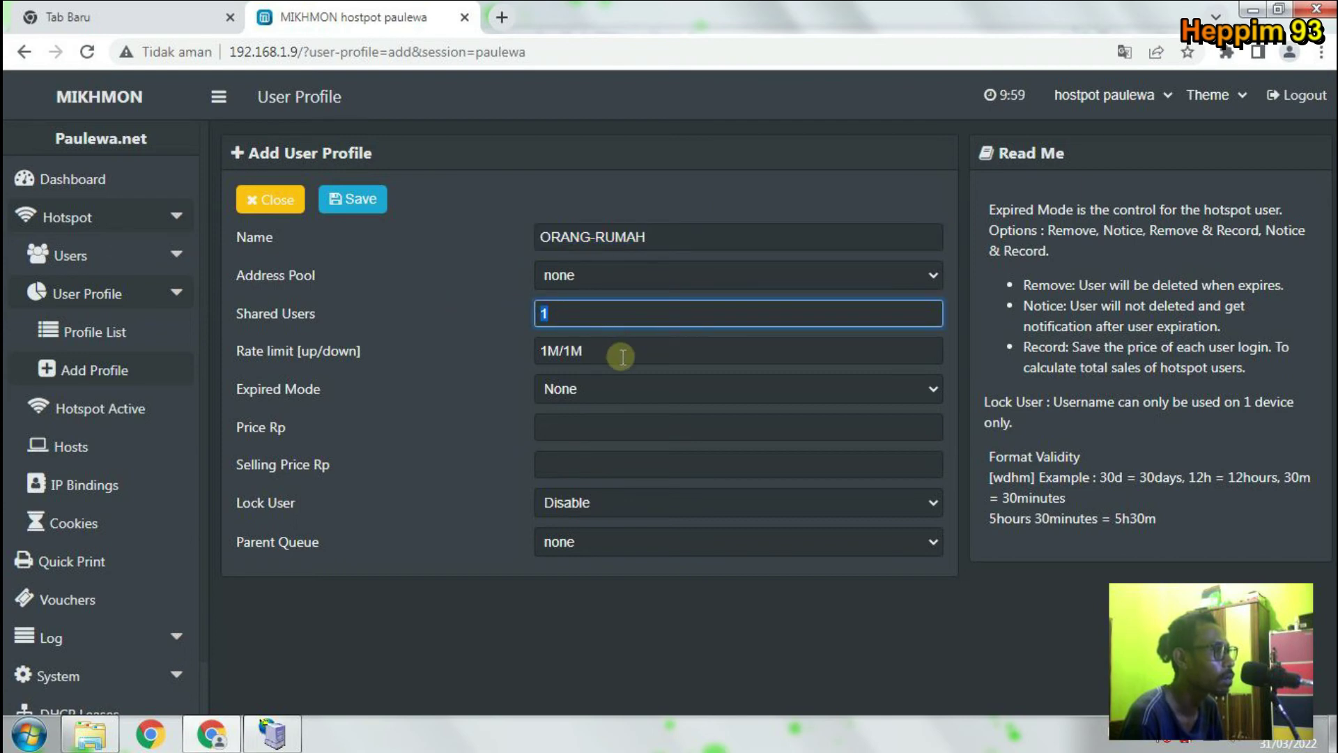
left_click_drag(619, 356, 477, 352)
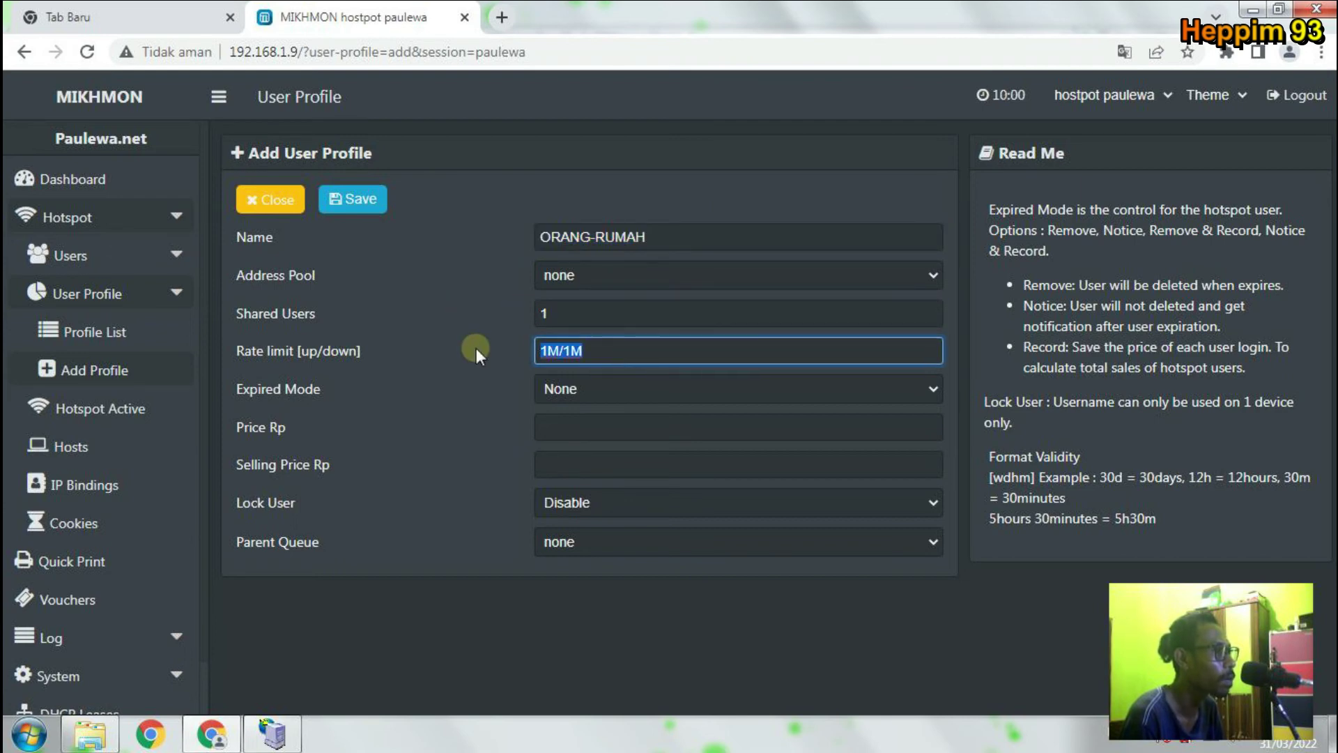
left_click(655, 654)
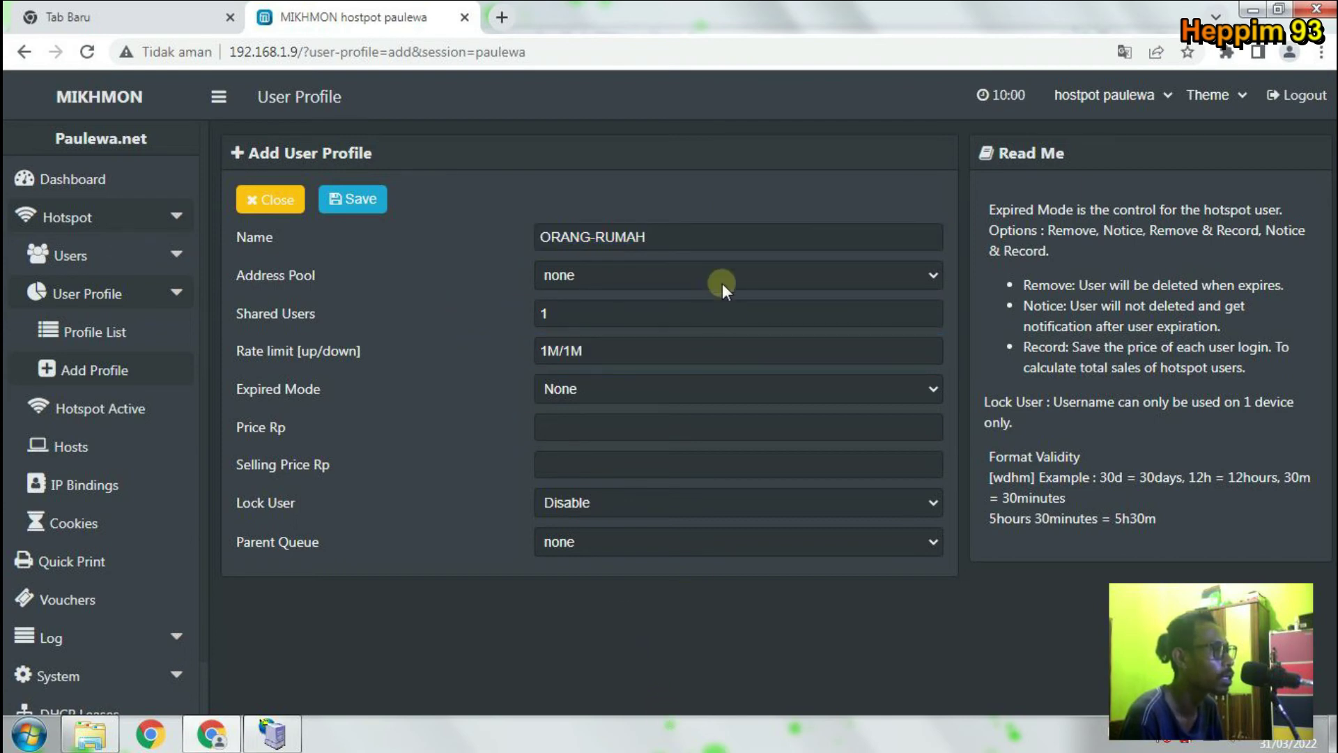
left_click(590, 393)
left_click(592, 429)
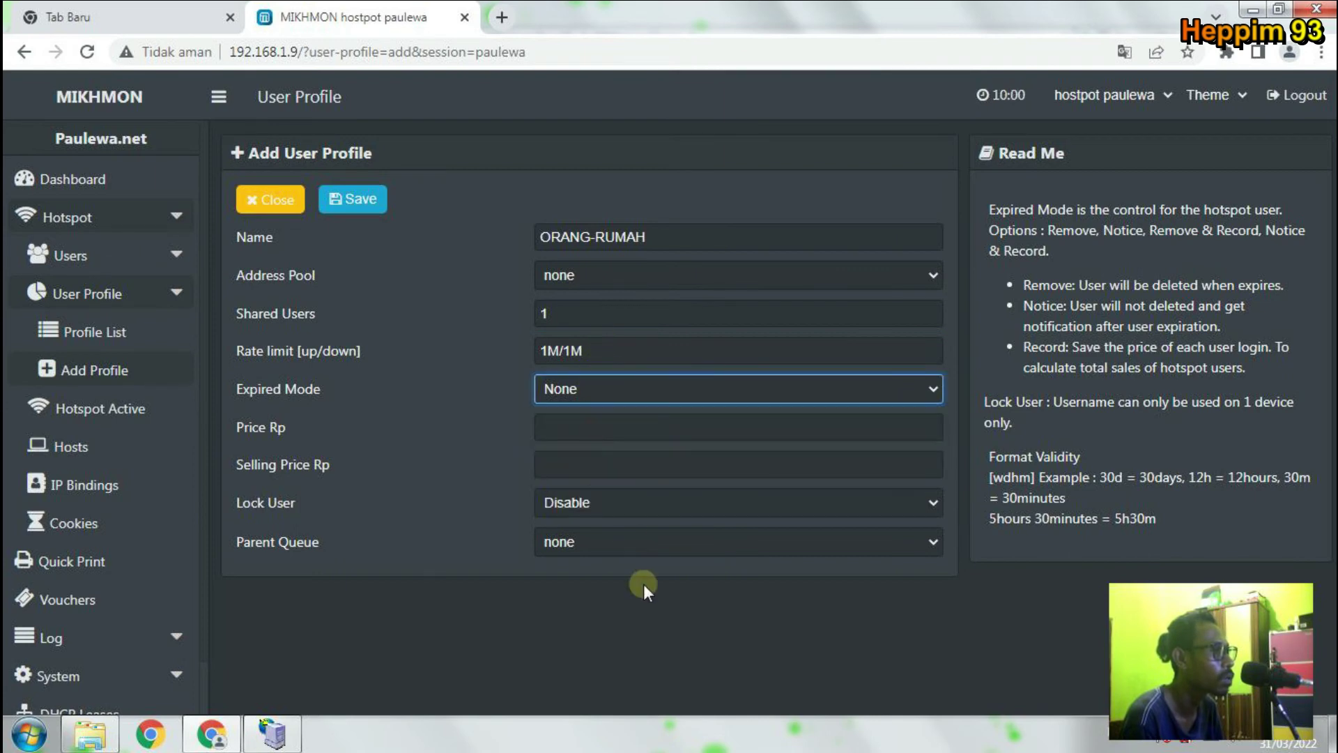
left_click(643, 585)
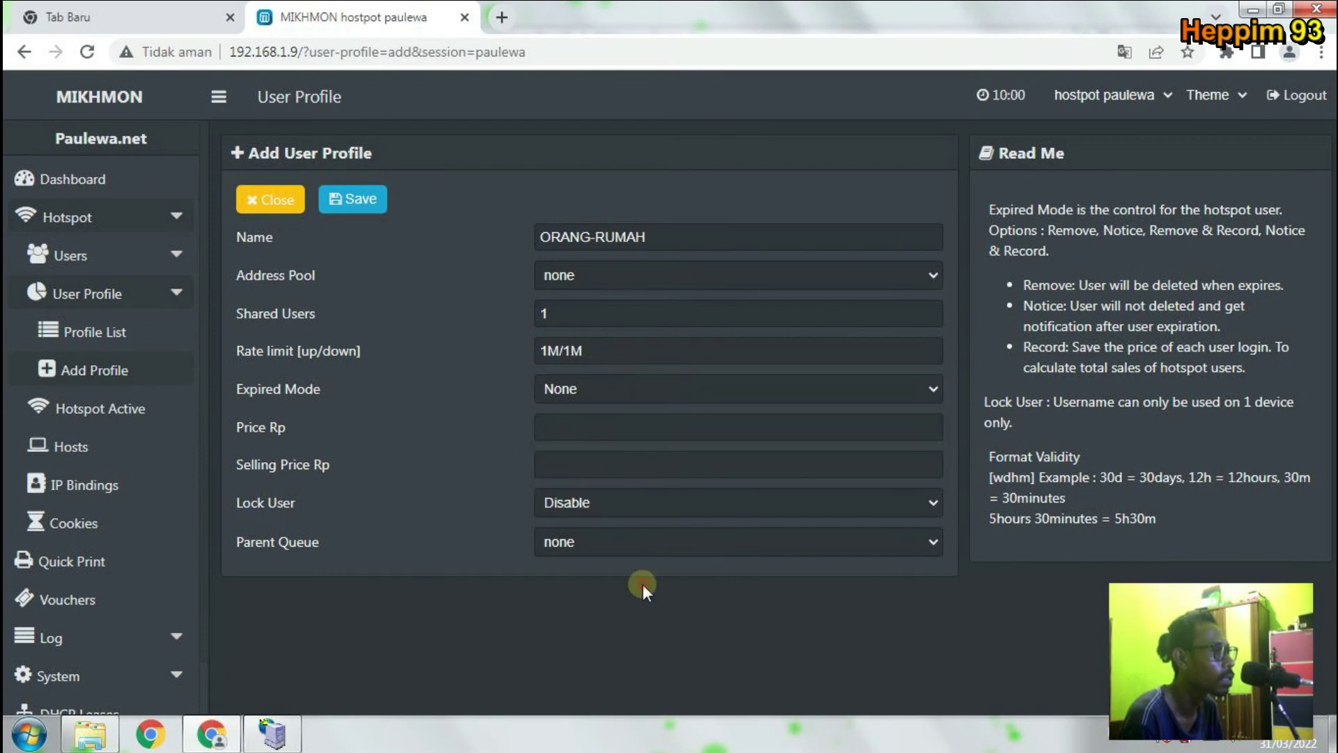
left_click(356, 200)
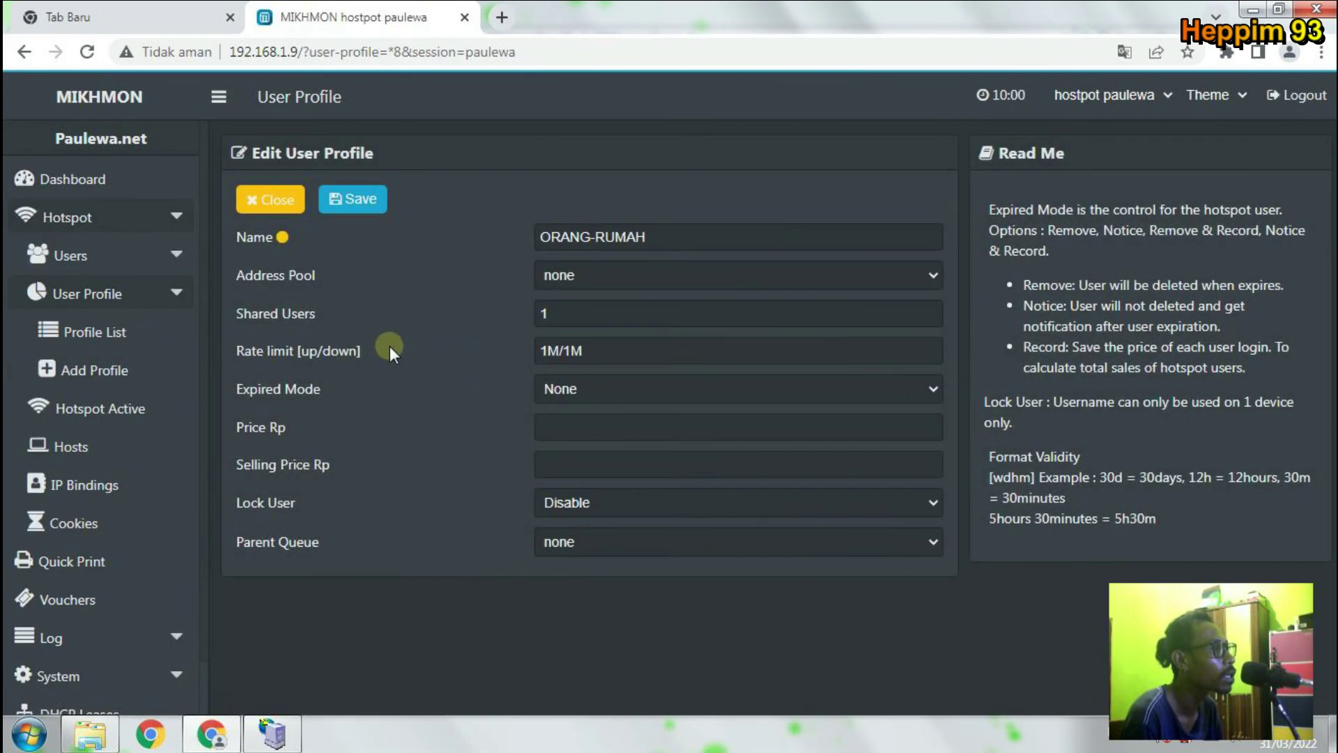
Return to the nine-profile list showing ORANG-RUMAH, then open Users > Add User.
left_click(278, 206)
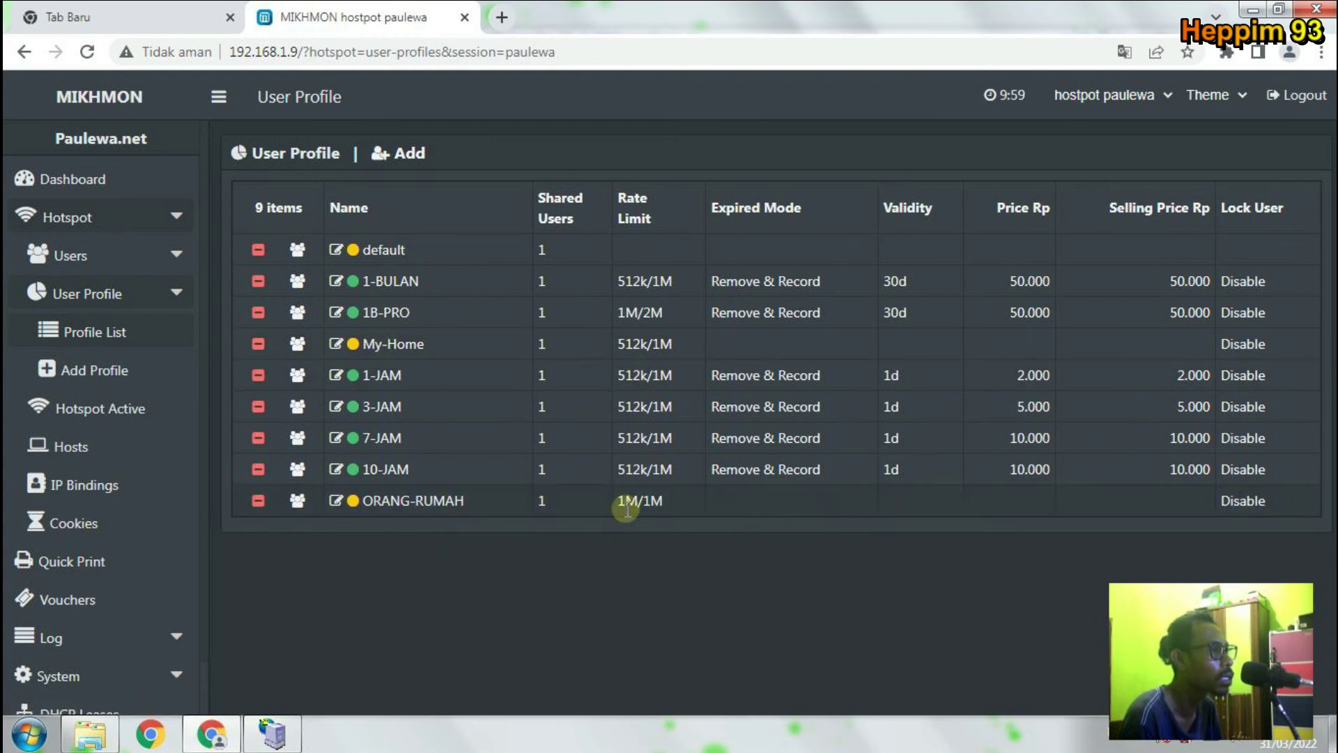
left_click(103, 272)
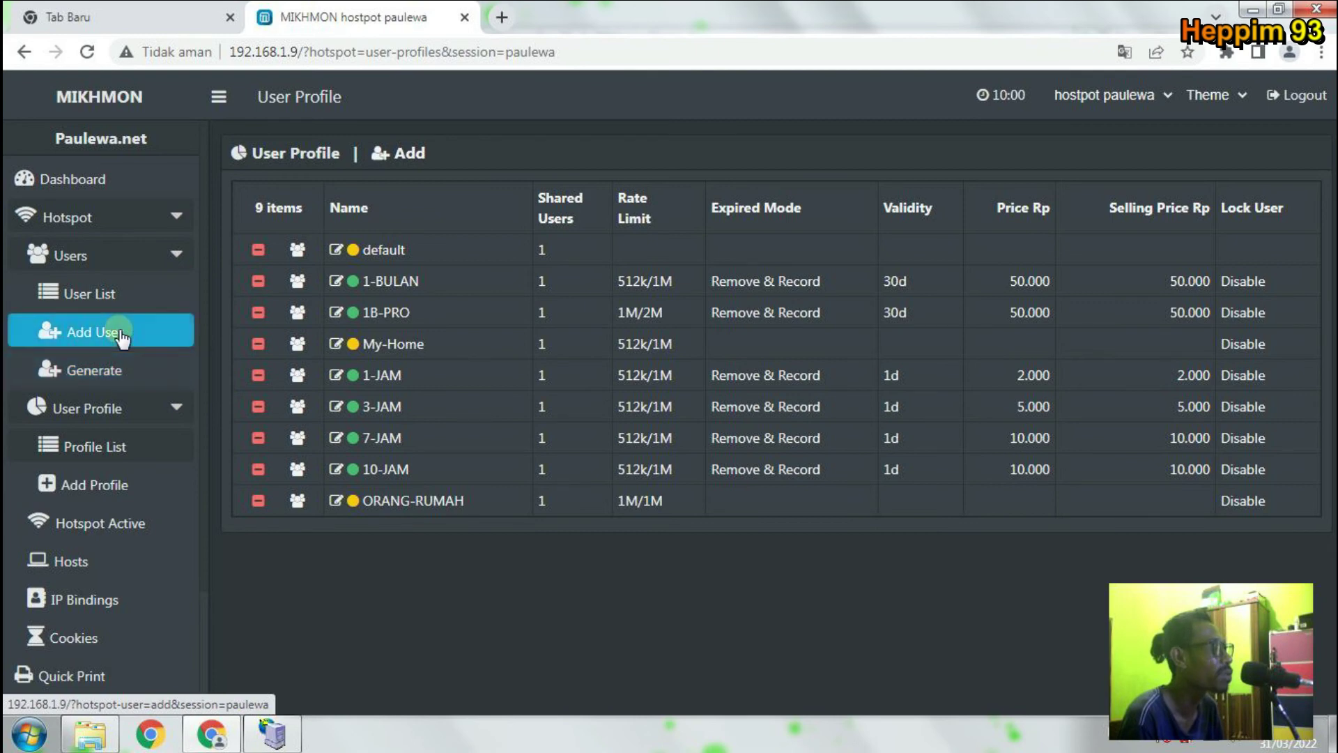
left_click(122, 336)
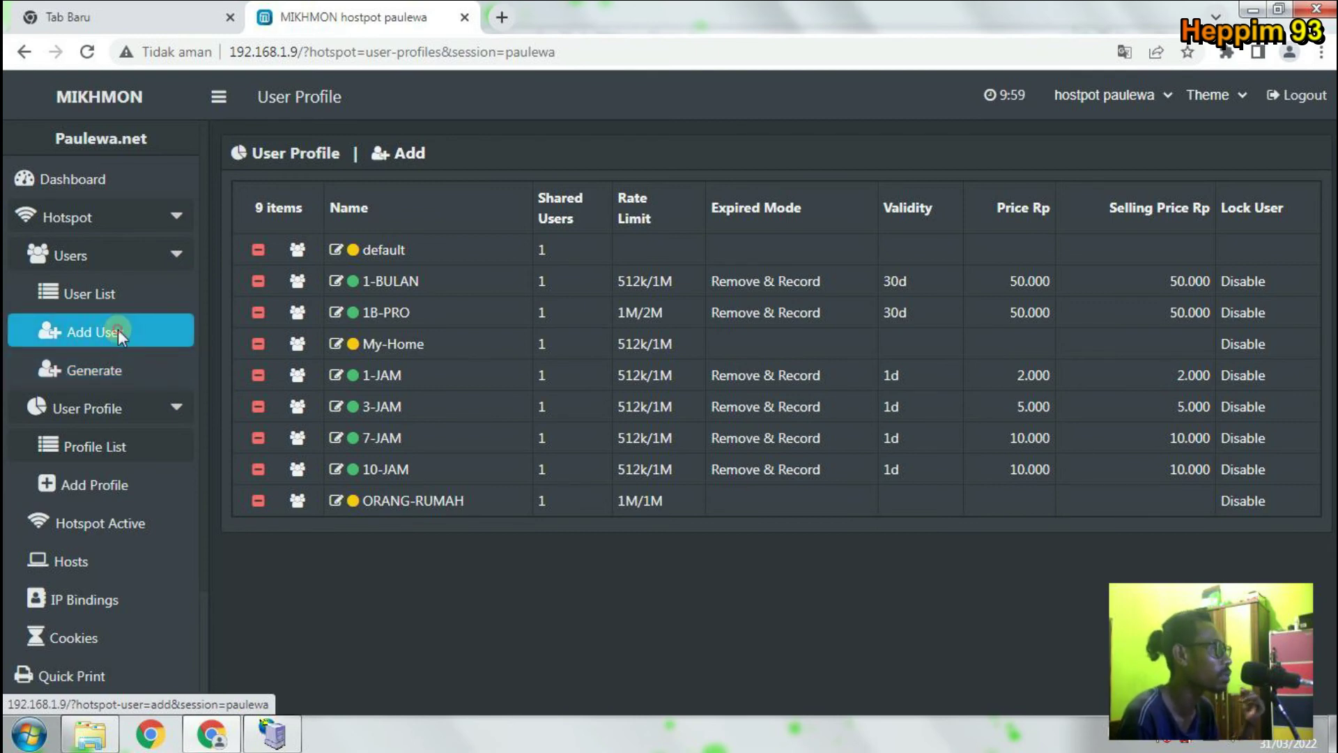
Keep the user's server set to all and reload the Add User form.
left_click(453, 236)
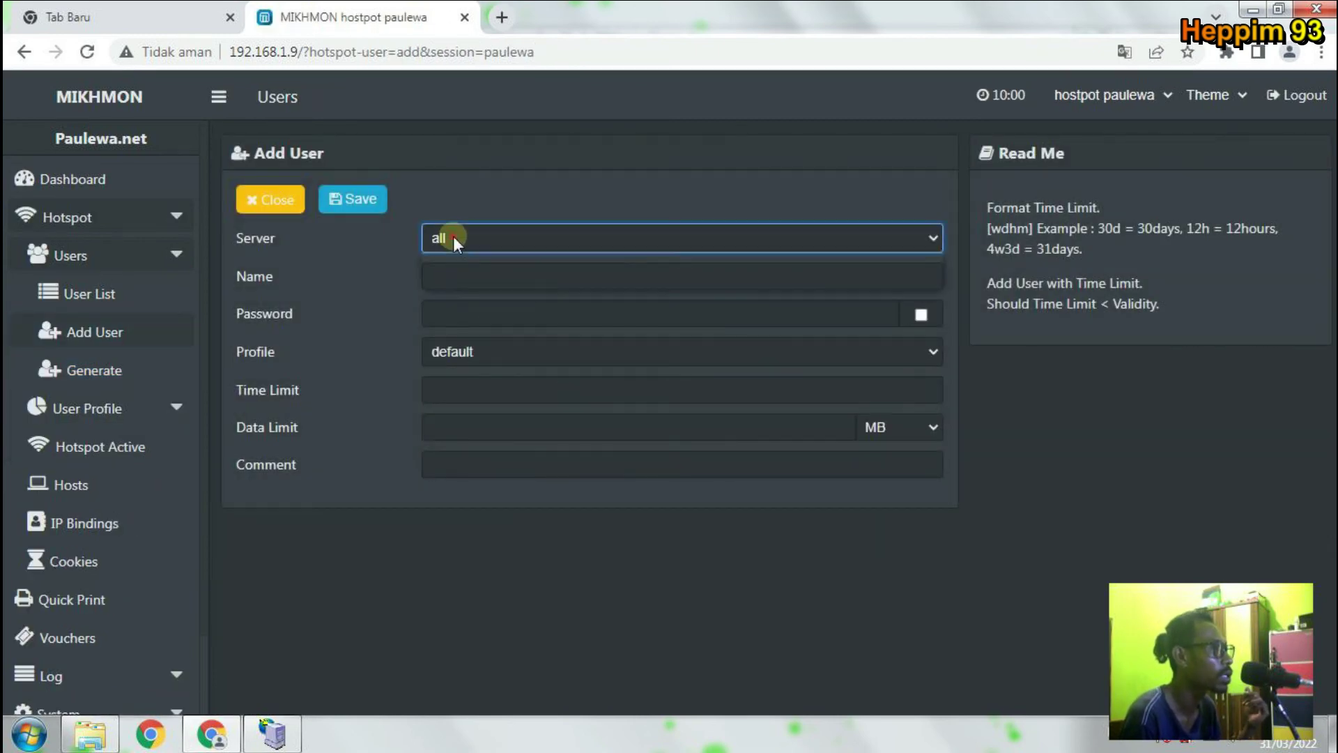
left_click(453, 237)
left_click(137, 328)
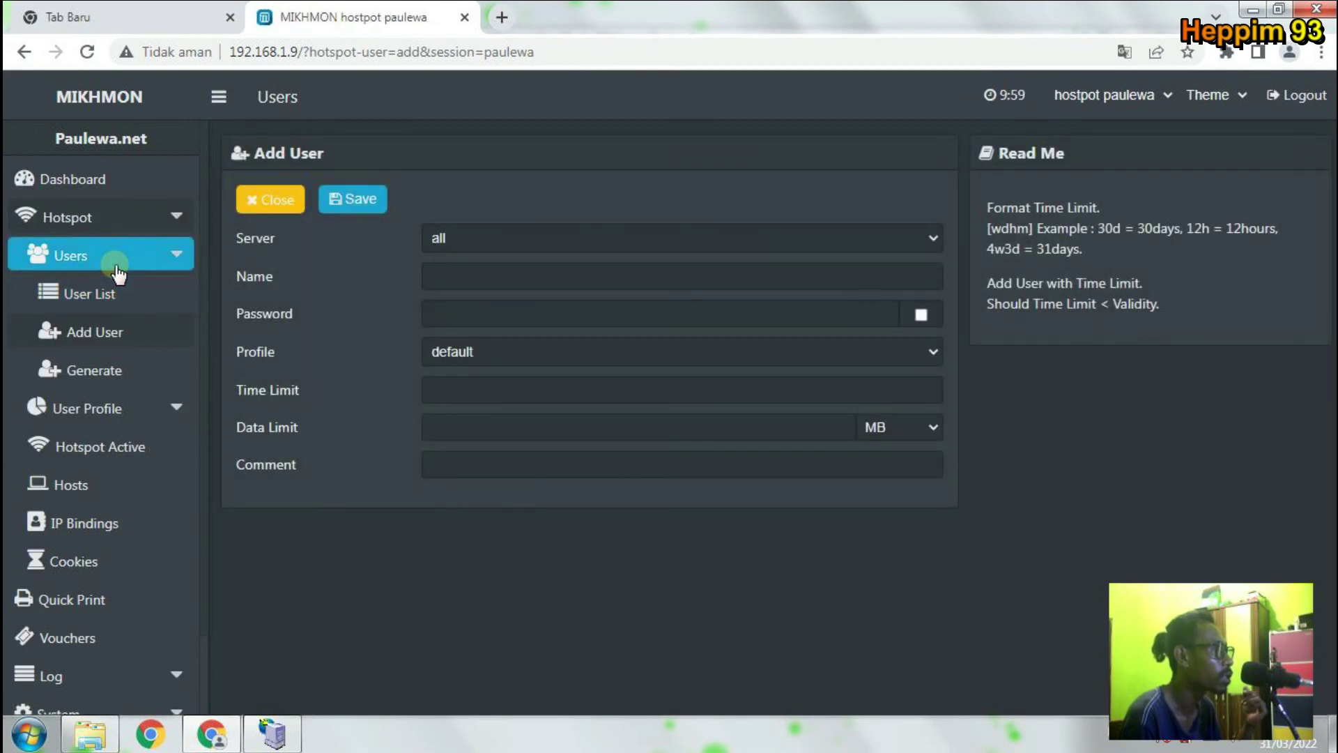
left_click(125, 334)
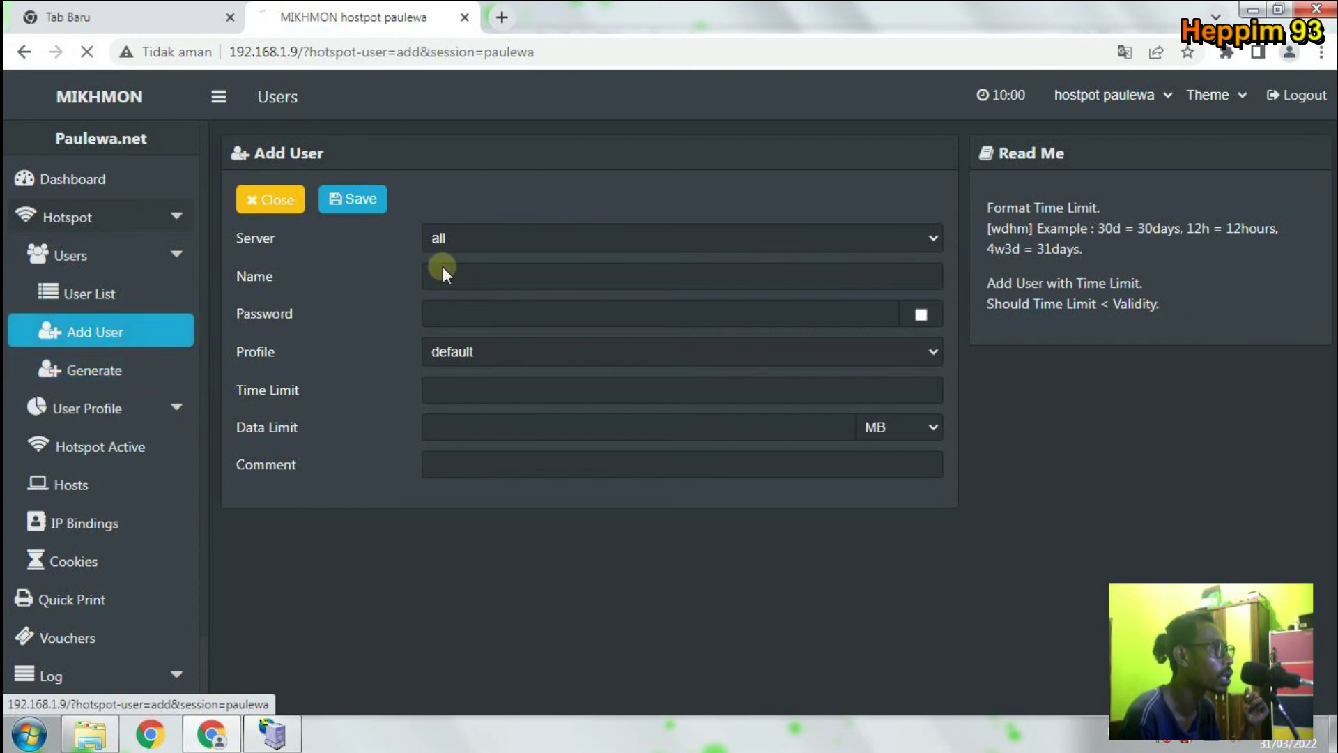
Enter the new user's name and password, showing the password in plain text.
left_click(478, 274)
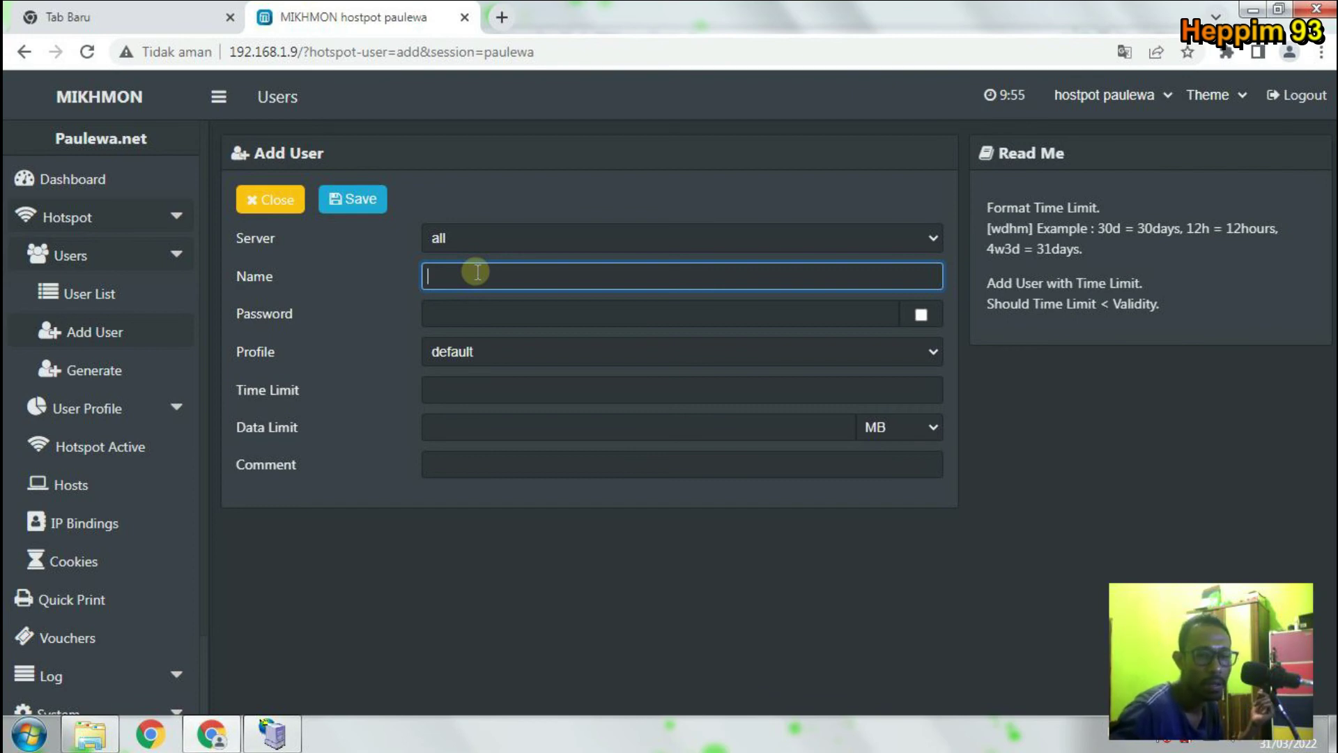
type("jon")
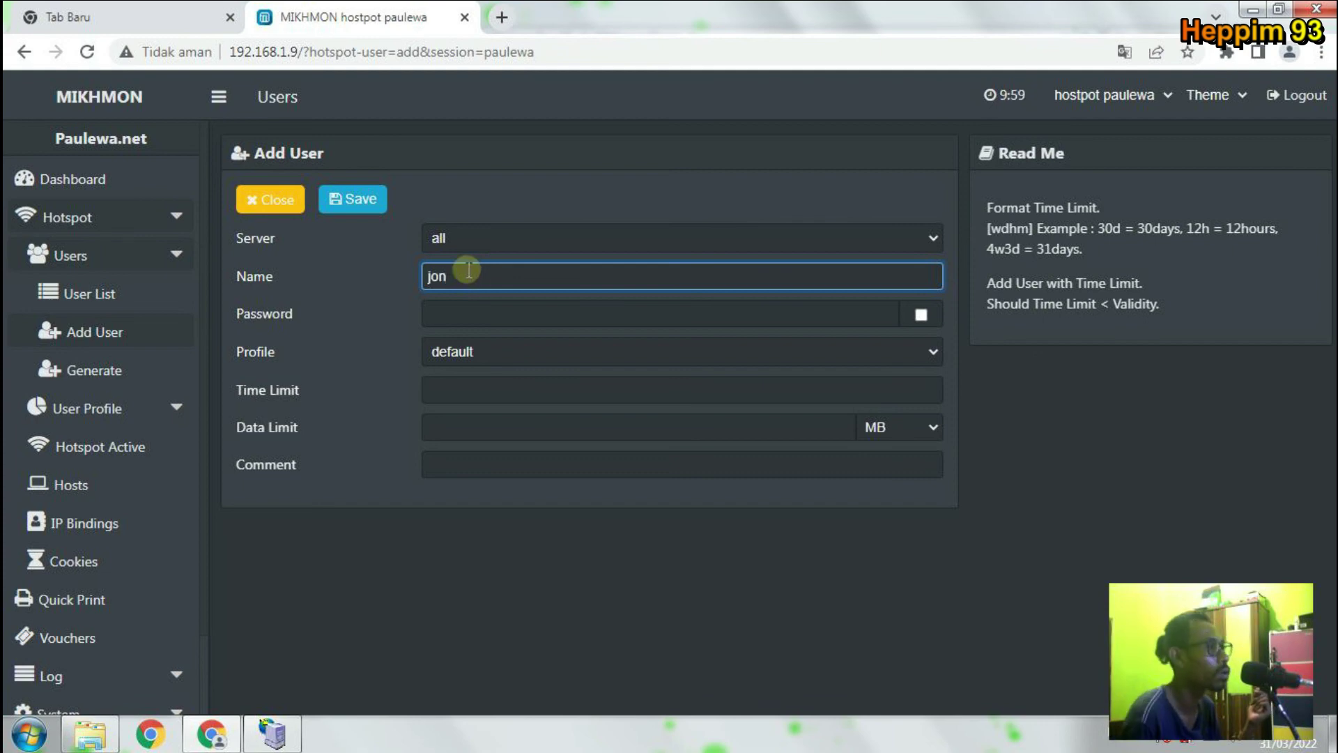
left_click(462, 306)
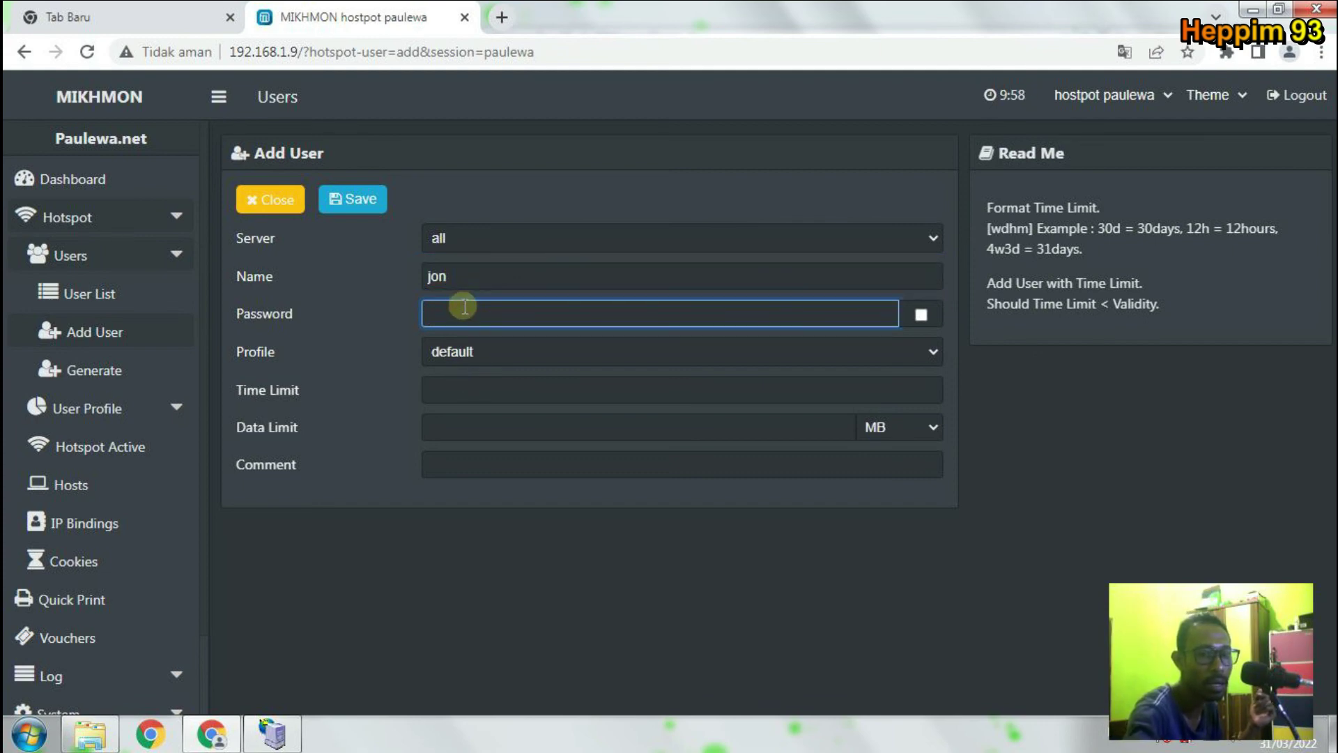
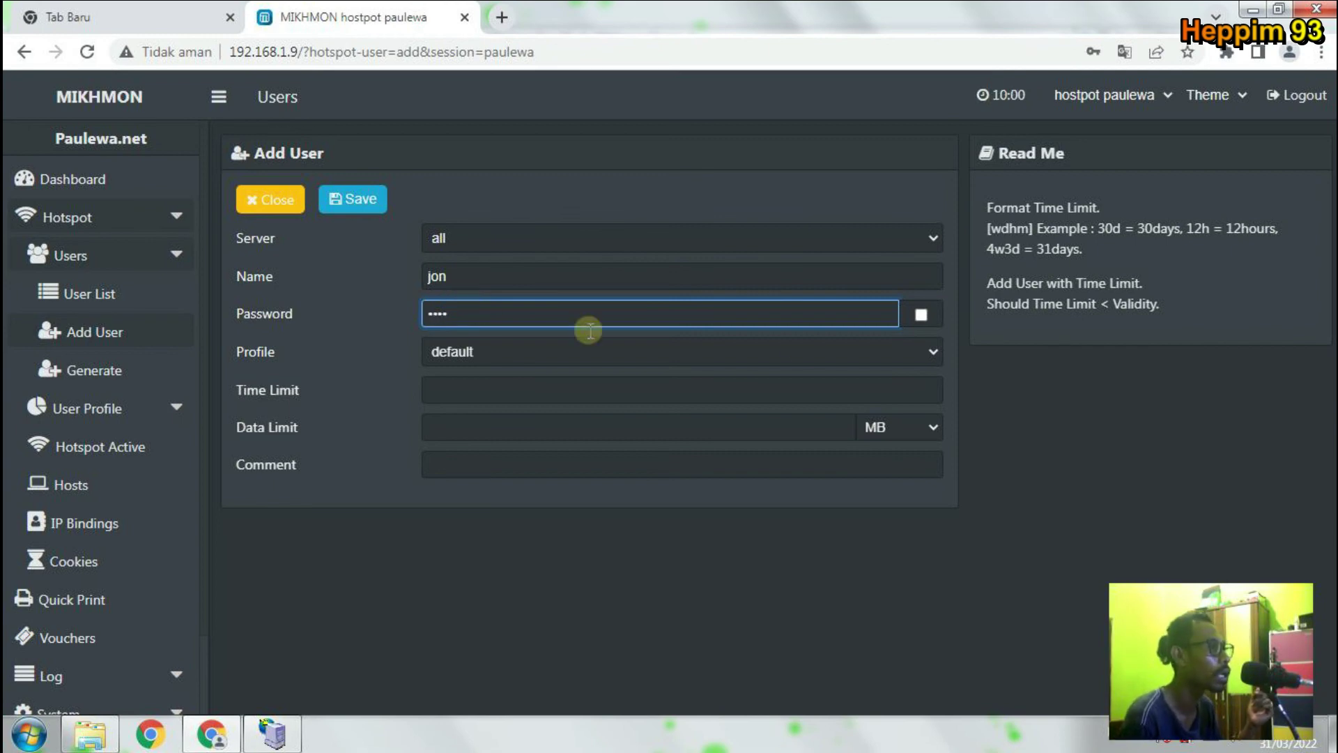
left_click(921, 314)
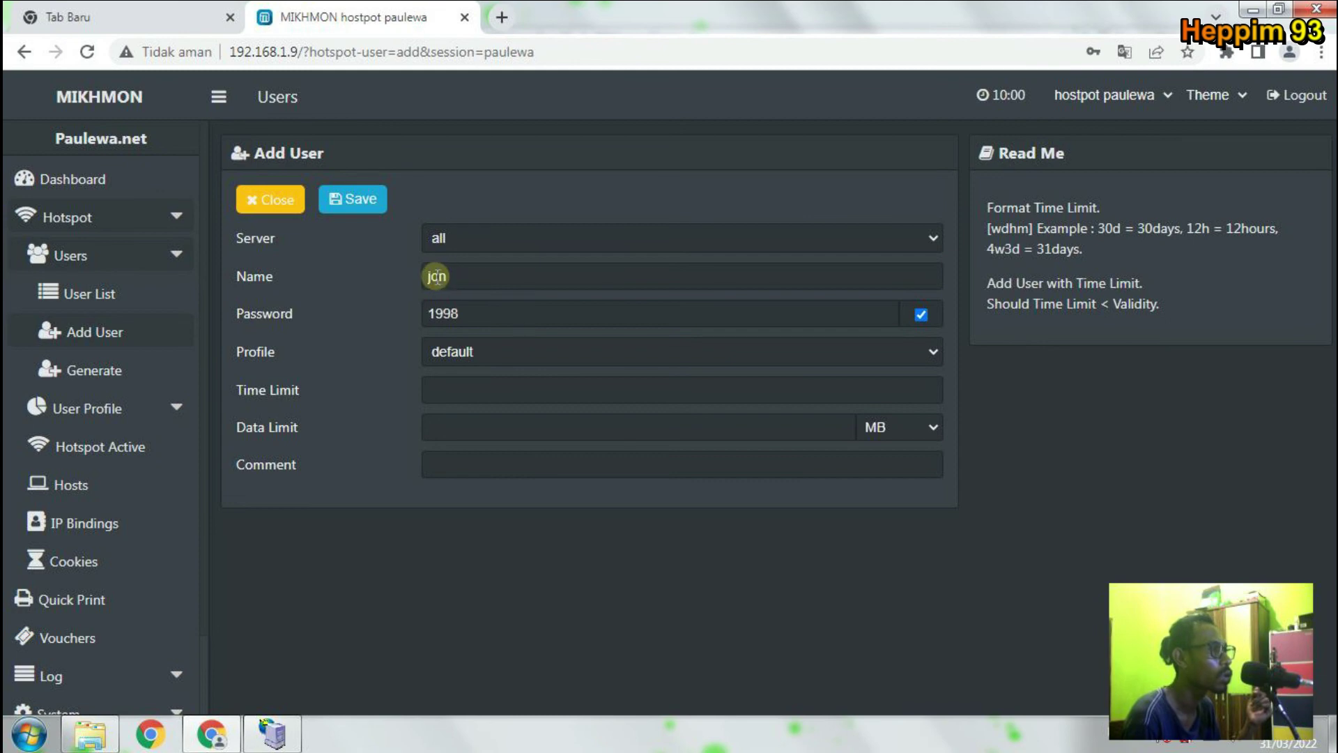
left_click_drag(430, 277, 400, 276)
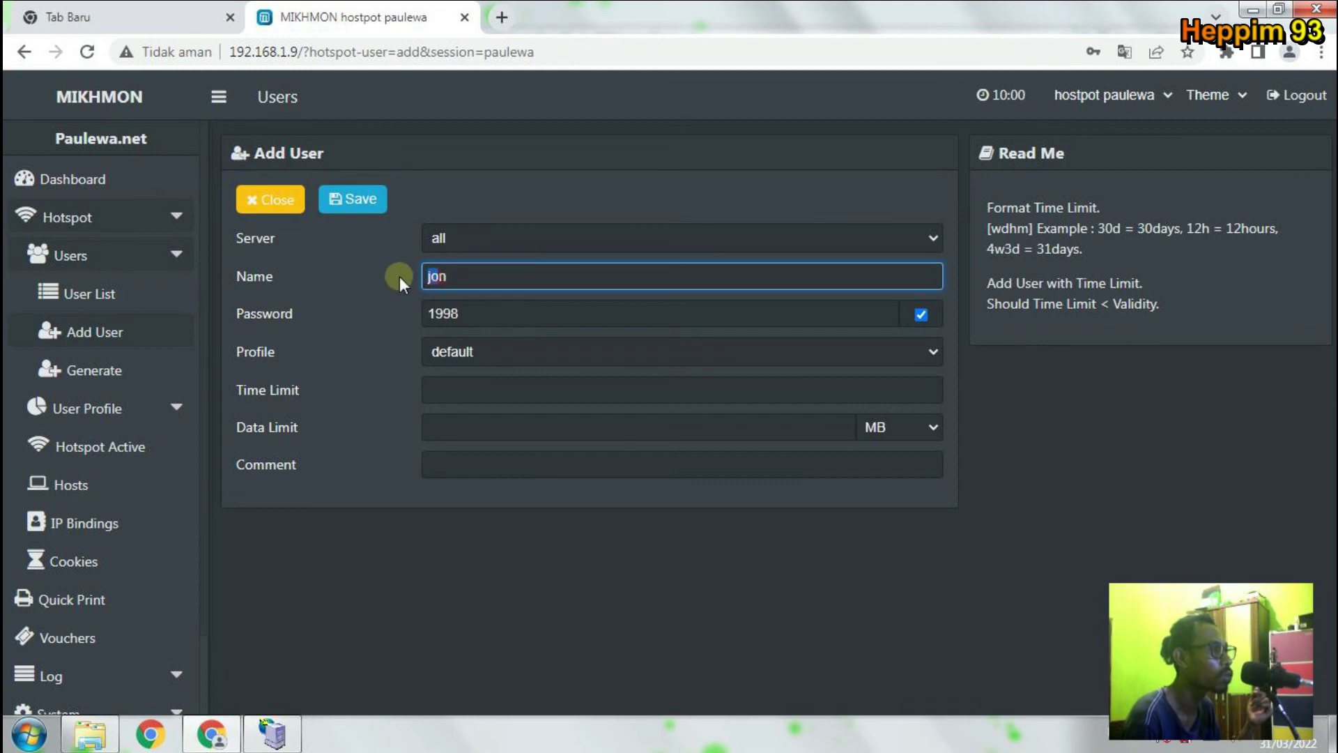
Assign the ORANG-RUMAH profile to the user, leaving the time limit empty.
left_click(495, 351)
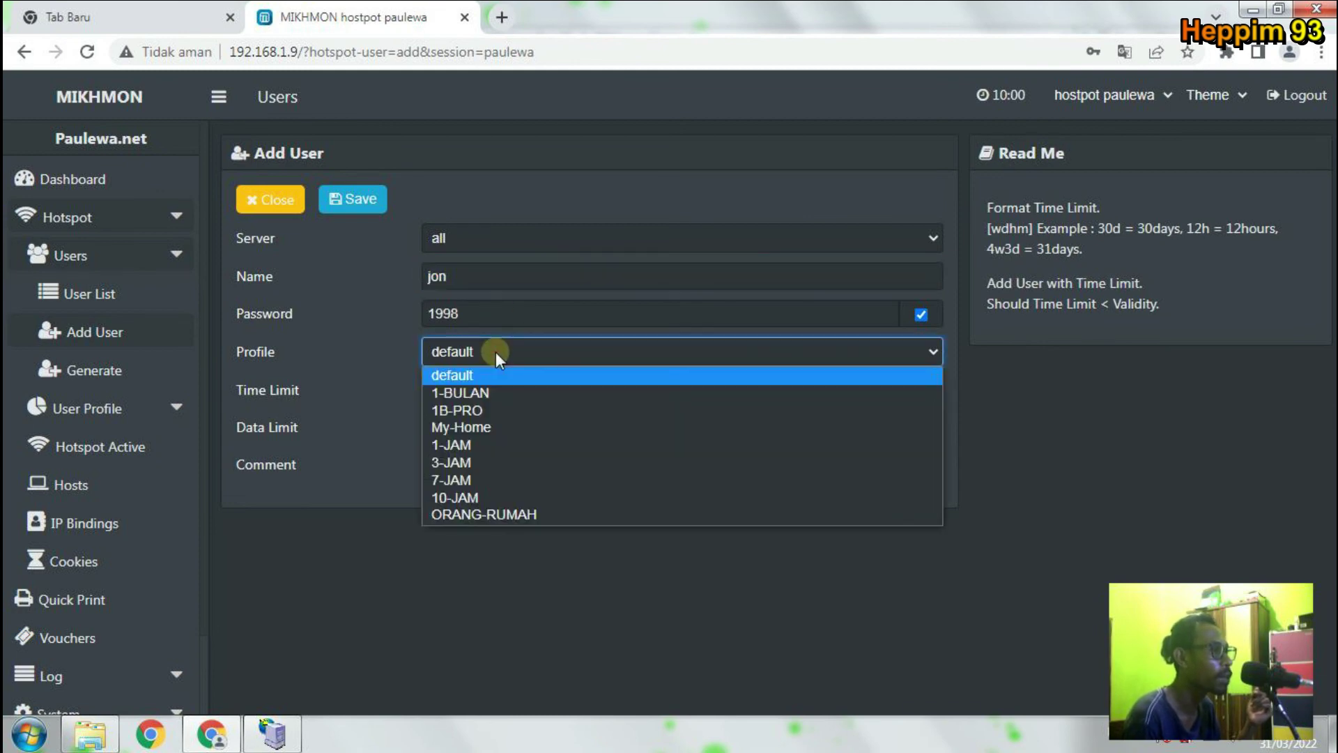
left_click(541, 516)
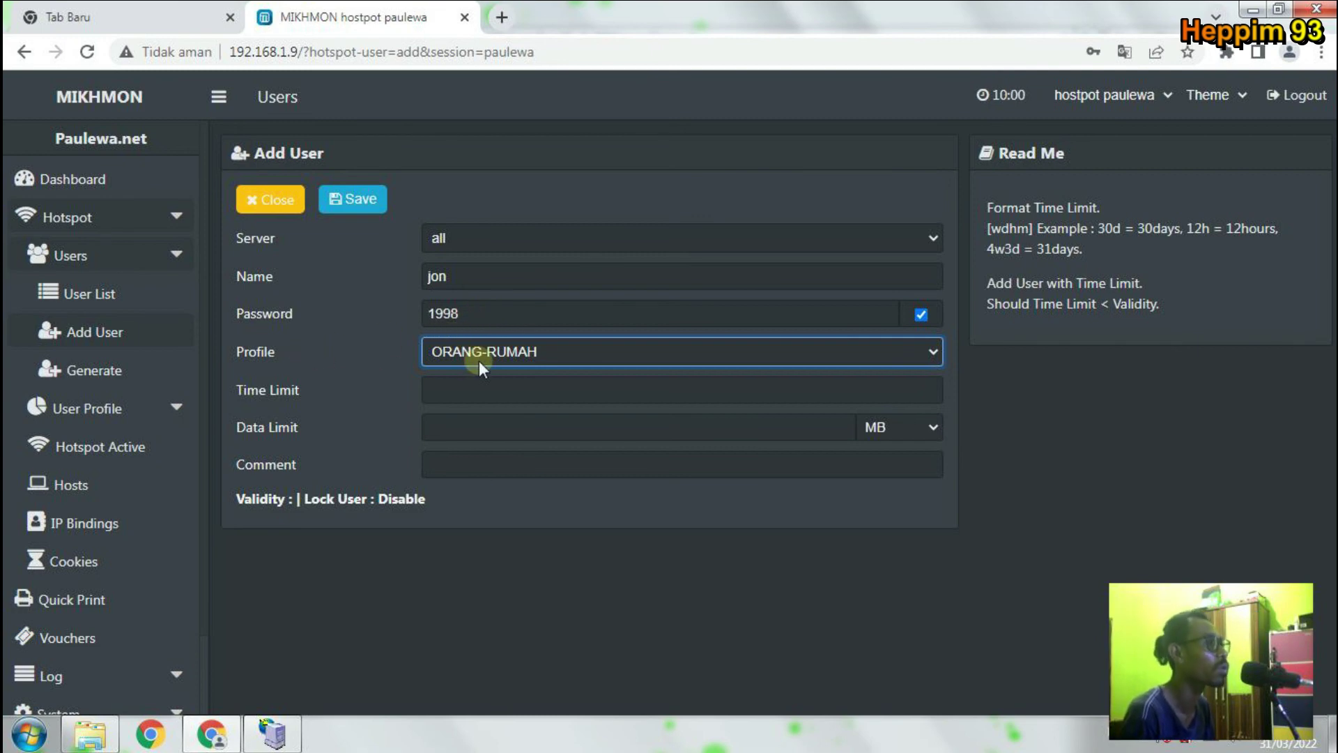
left_click(253, 274)
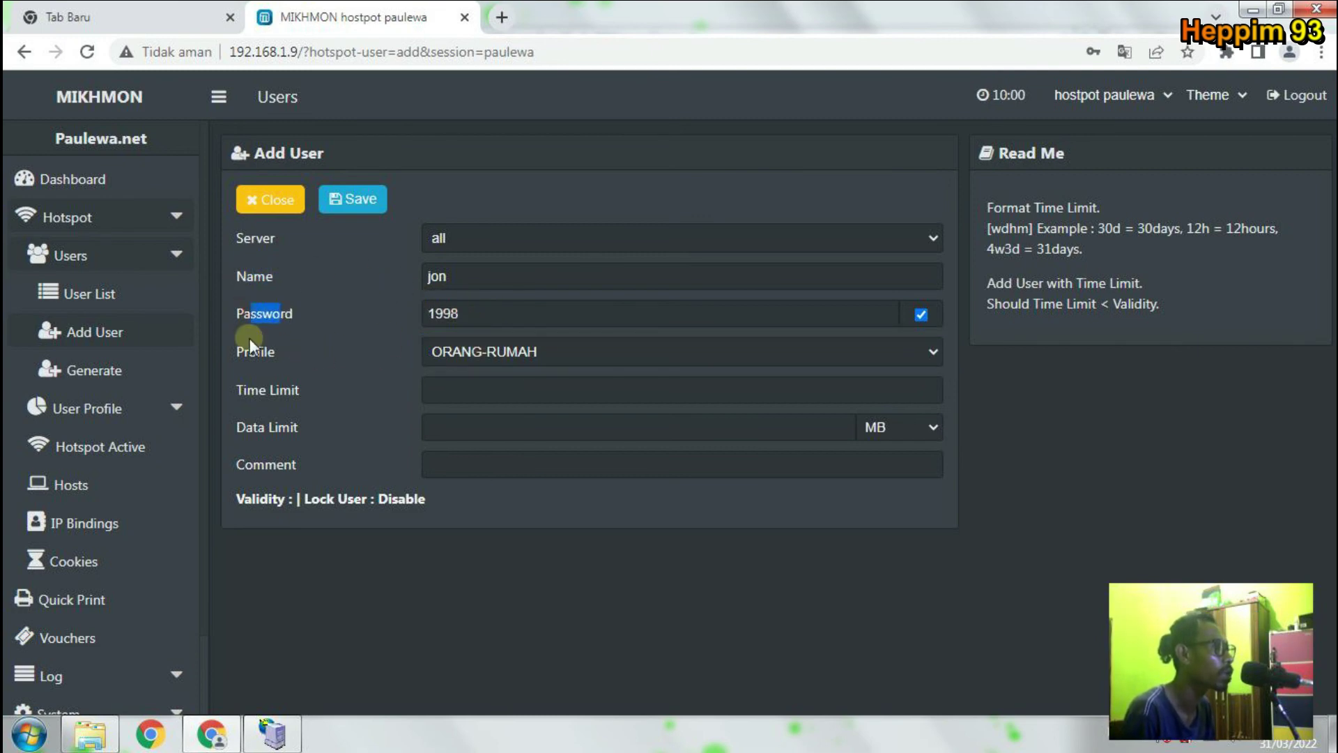
left_click_drag(238, 391, 292, 400)
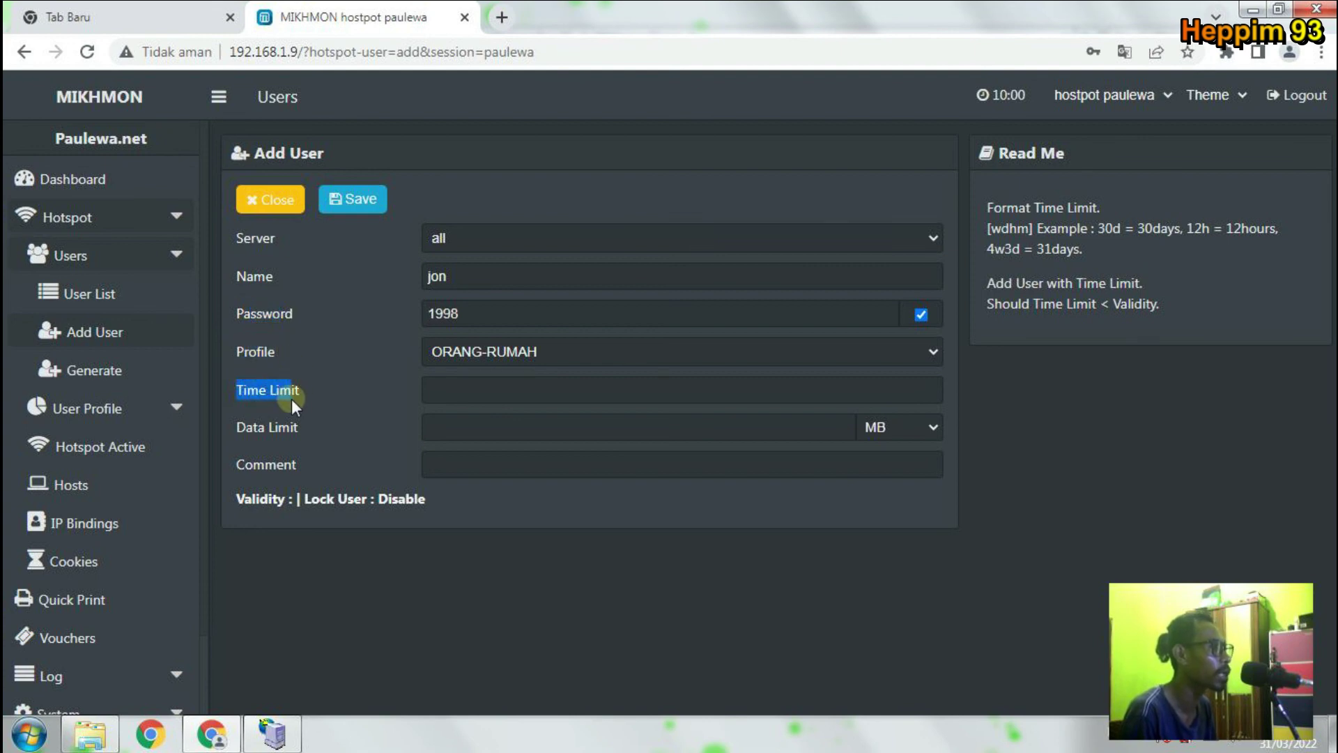
left_click(317, 394)
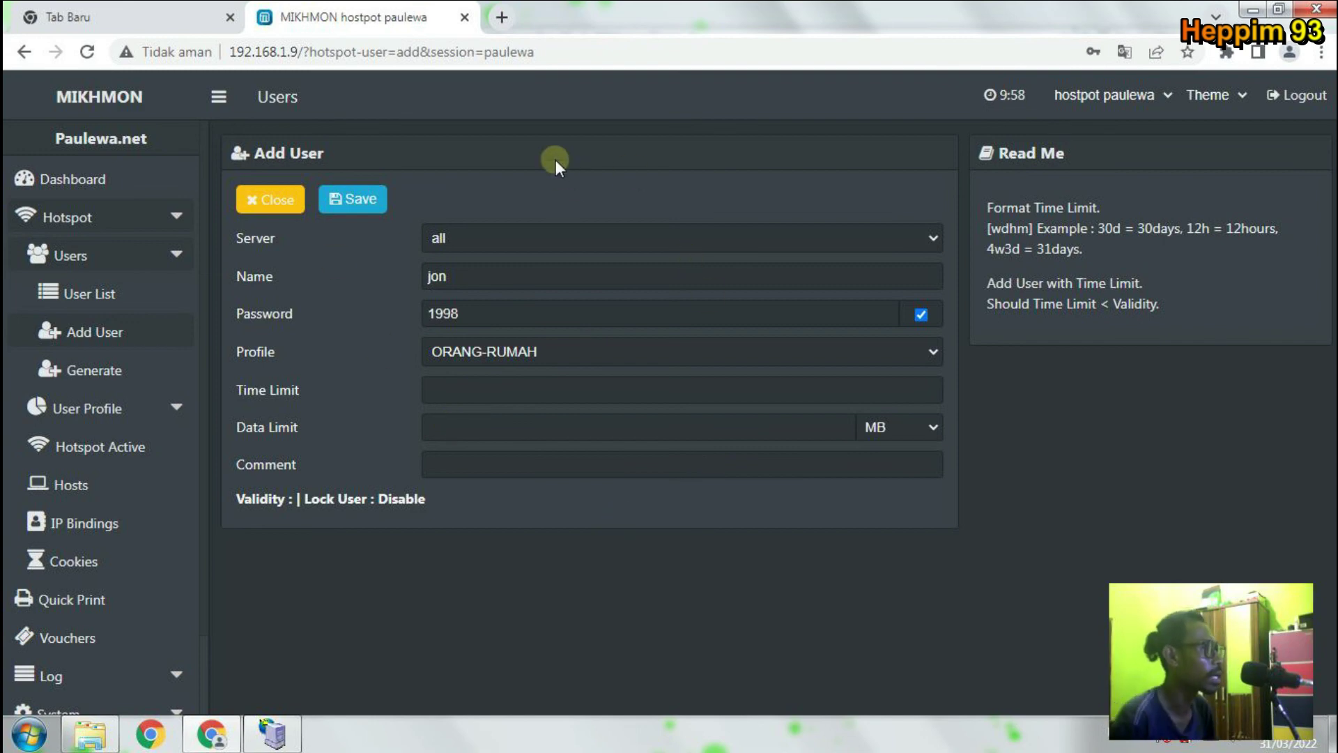
Save the new hotspot user, reveal its password, and return to the user list.
left_click(341, 205)
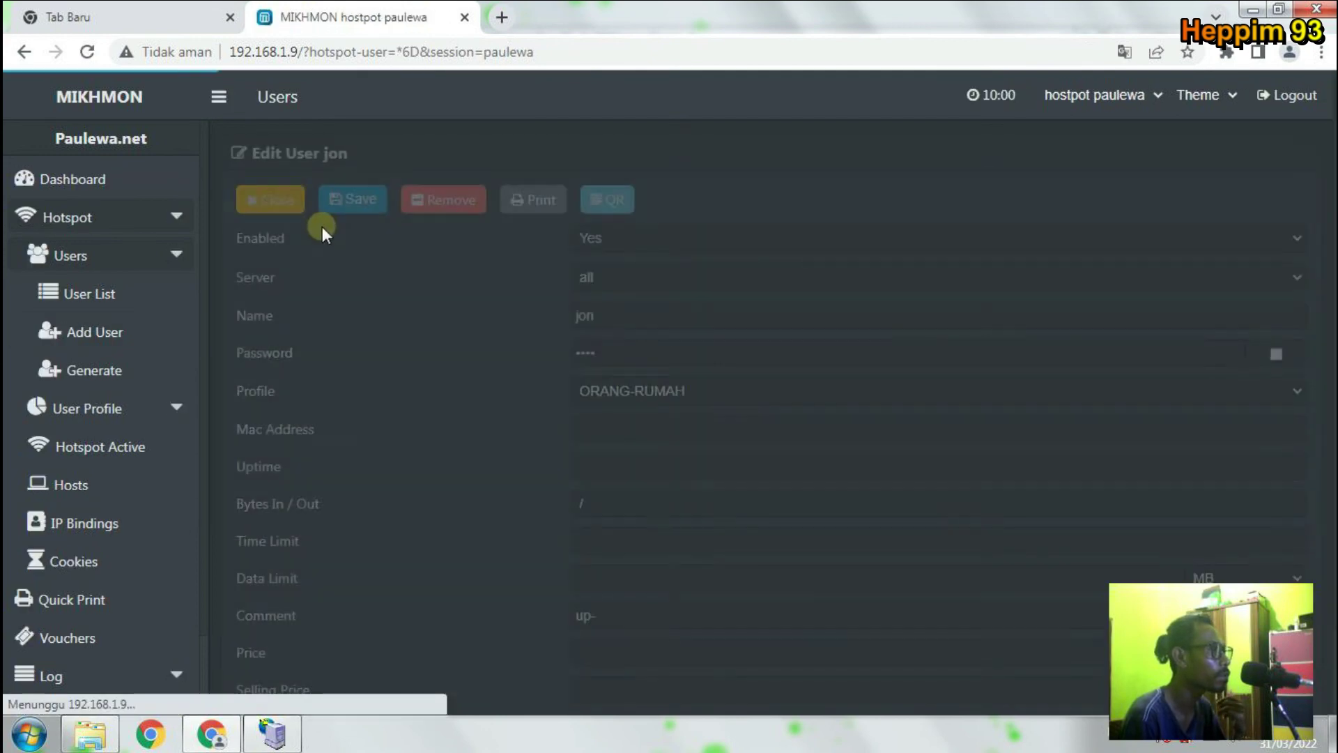
left_click(1277, 355)
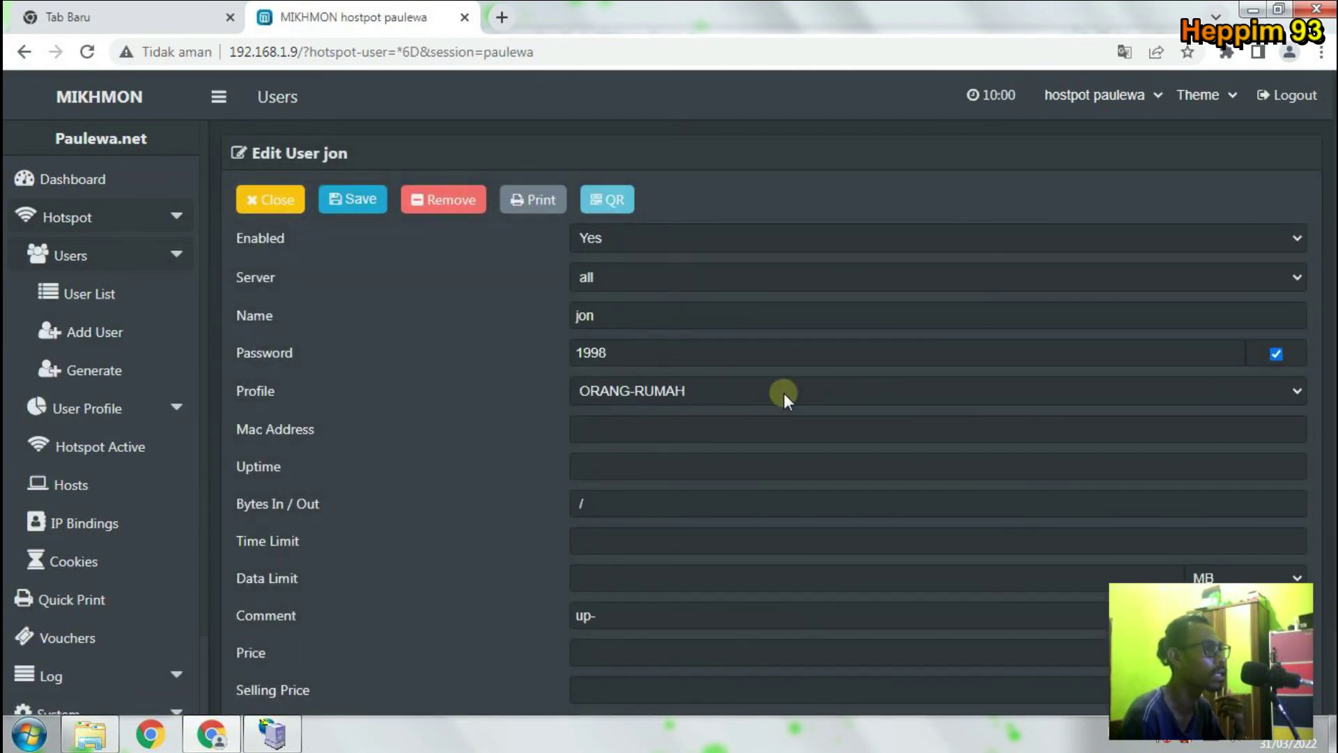
left_click(298, 203)
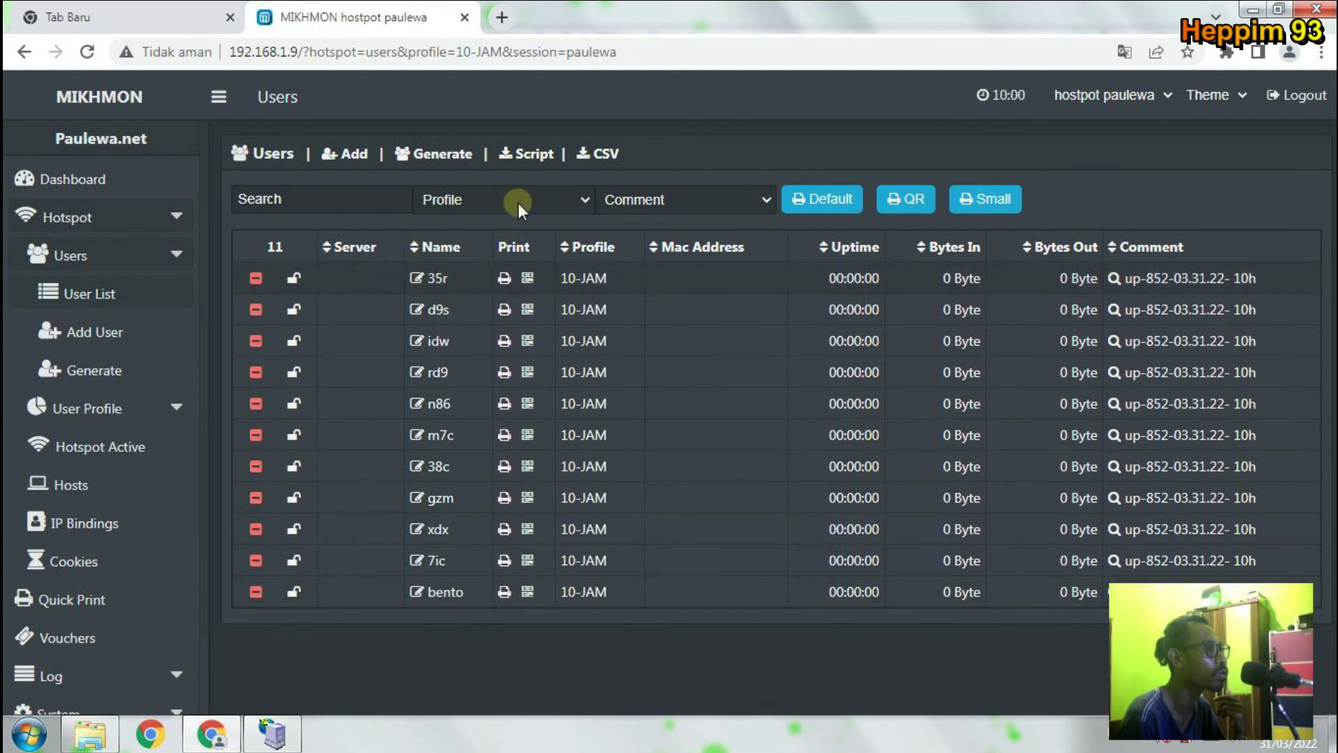
Filter the user list by ORANG-RUMAH, then by 10-JAM, showing 11 users.
left_click(569, 199)
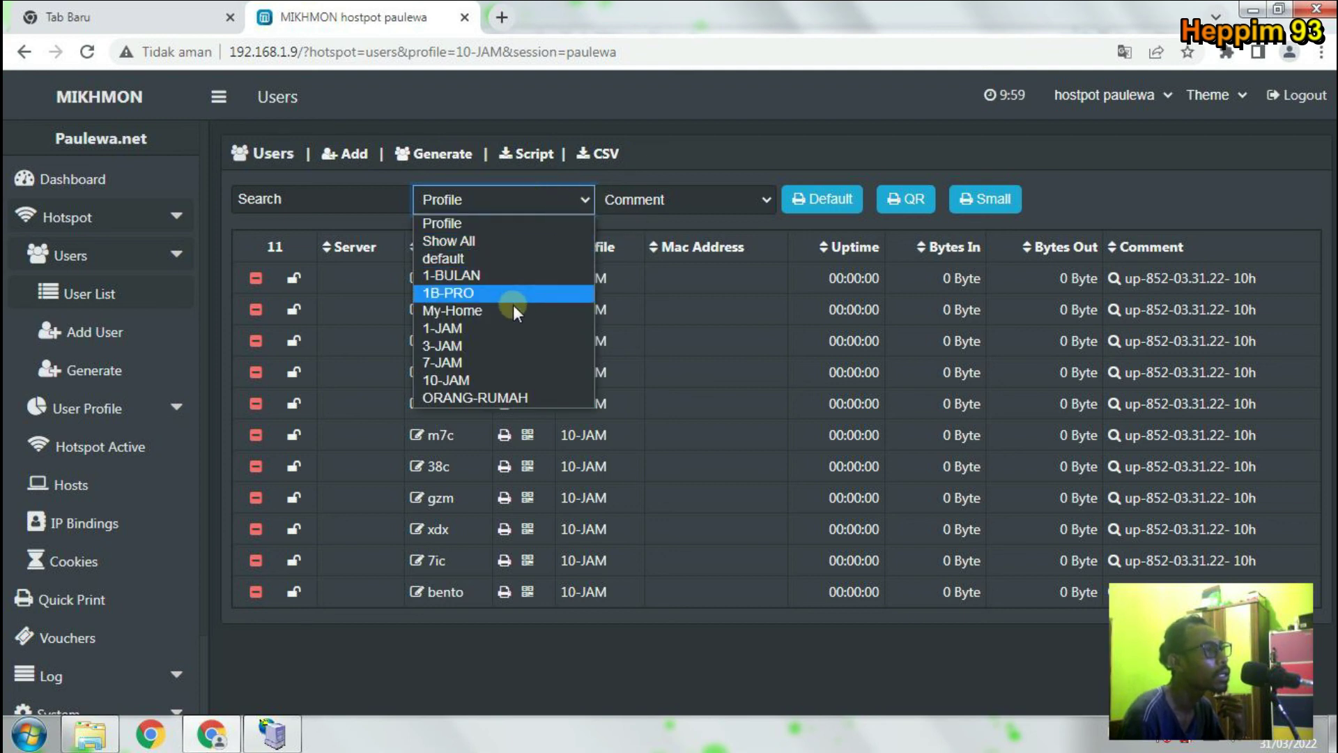
left_click(491, 396)
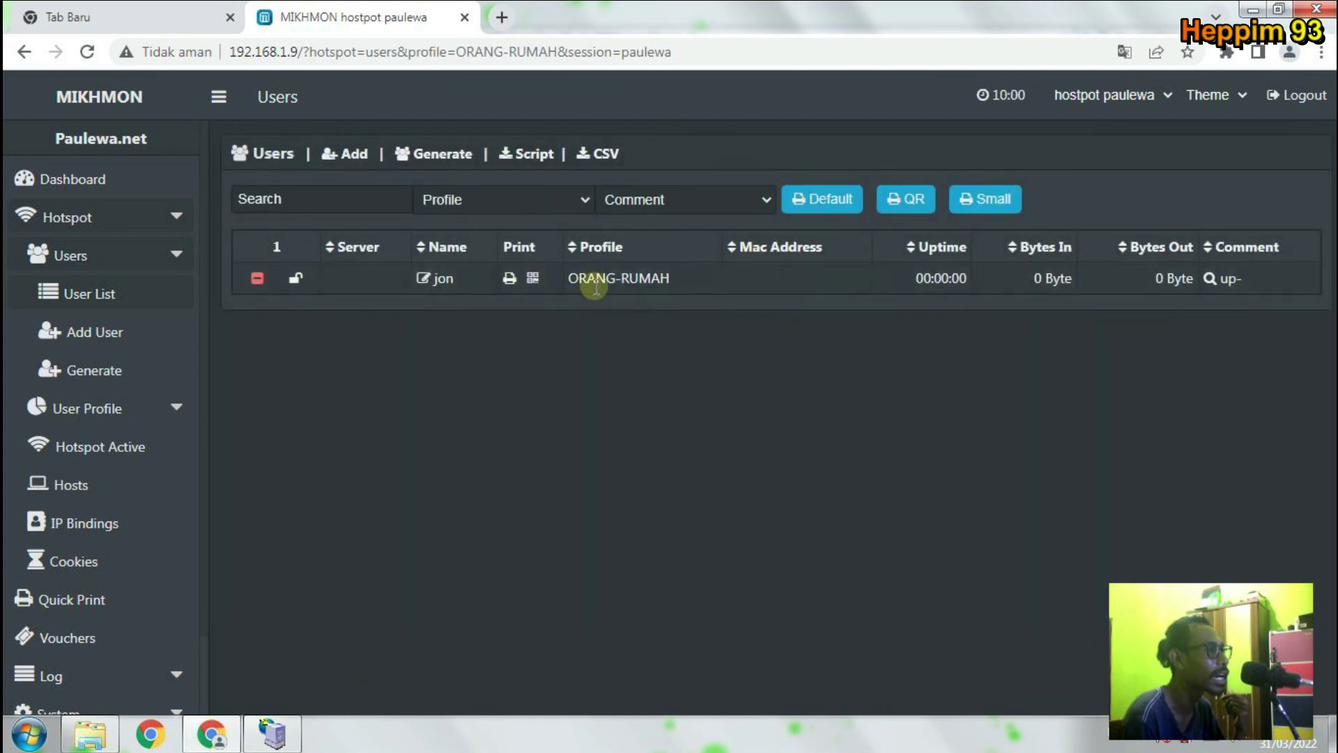
left_click(563, 204)
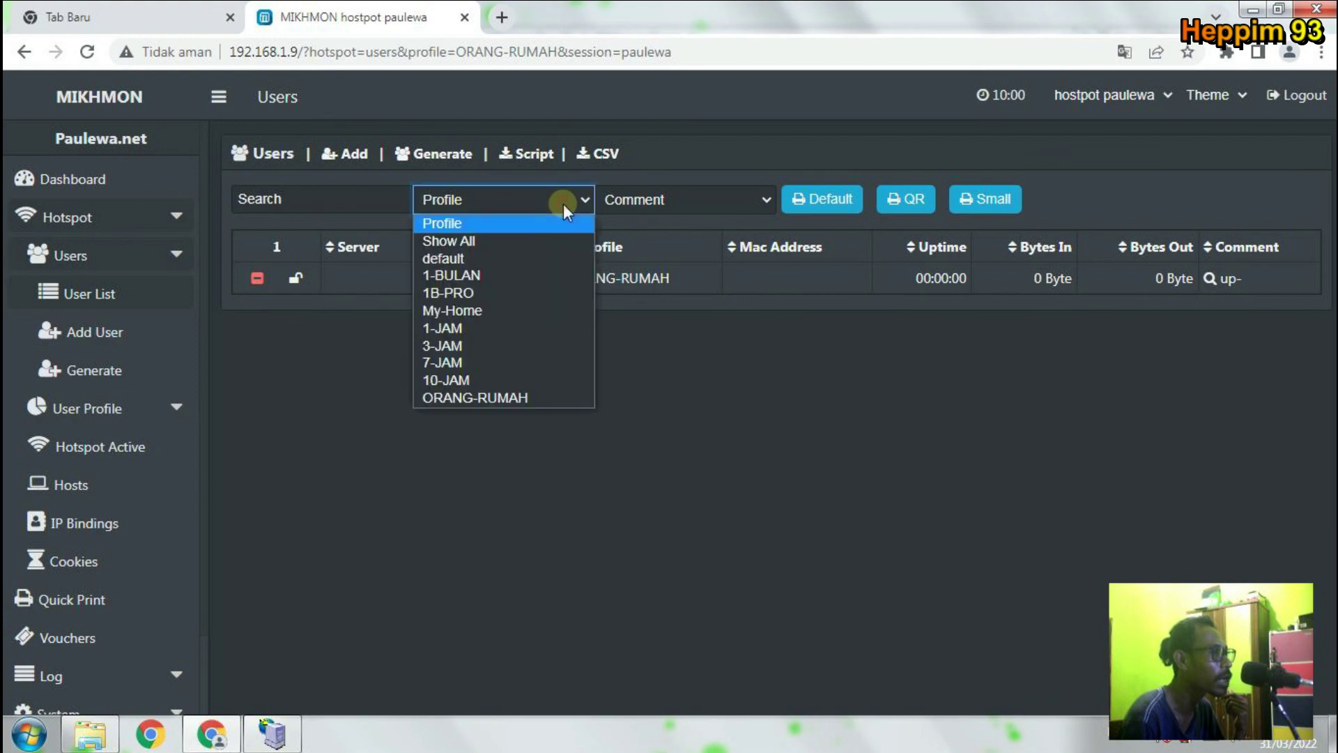
left_click(527, 379)
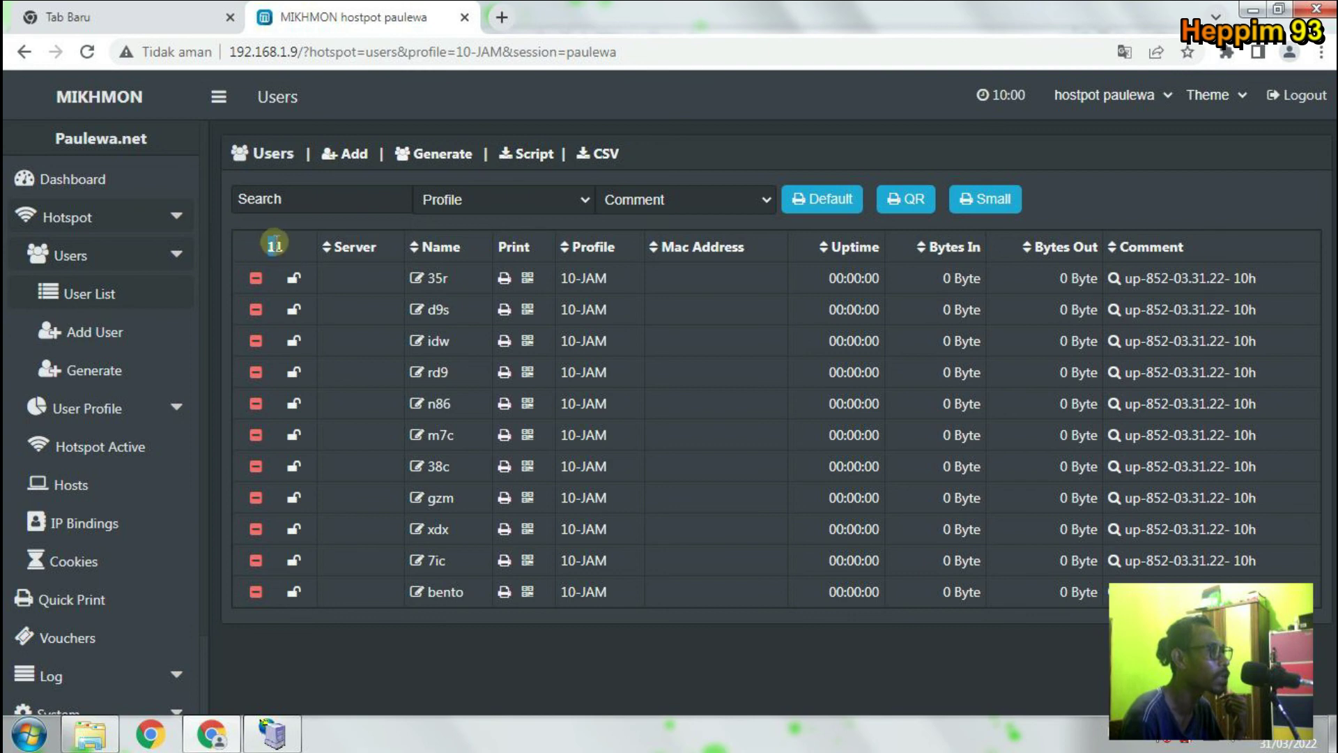
left_click_drag(272, 246, 281, 246)
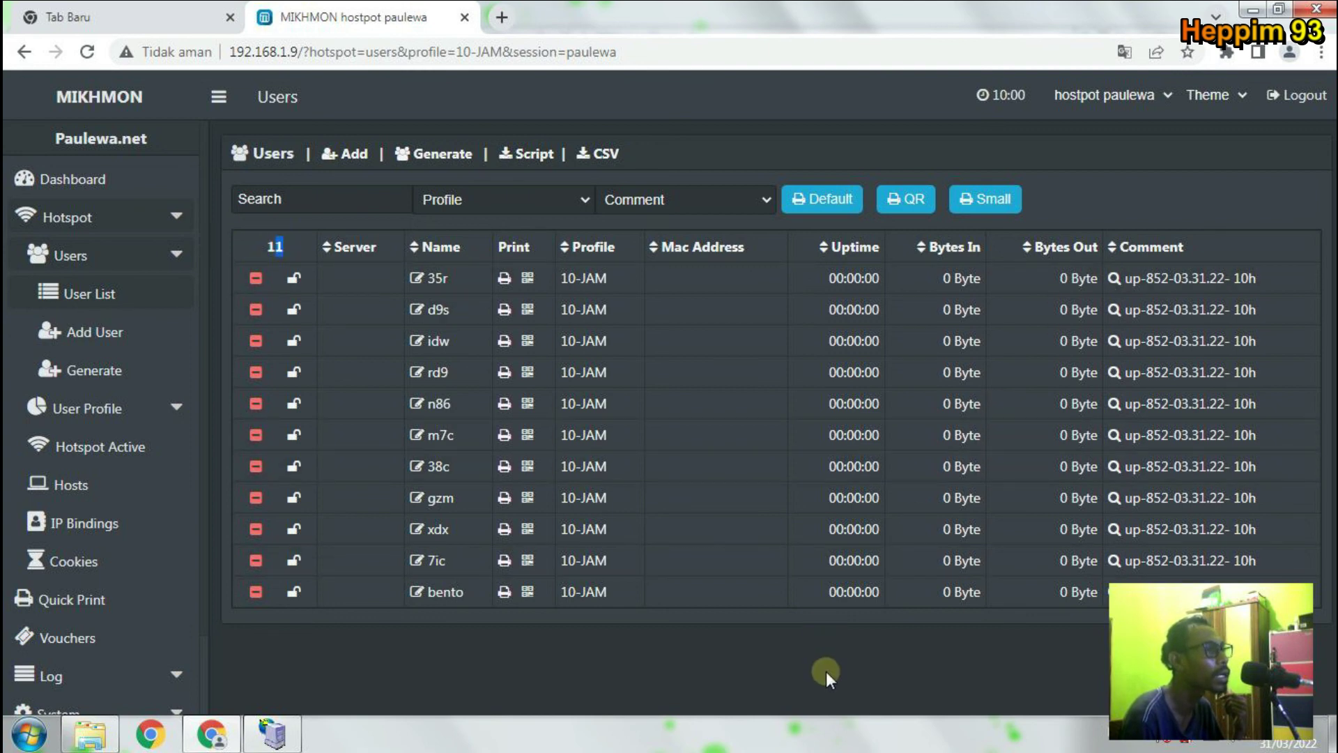
Reselect the 10-JAM profile filter and bring up its comment batches.
left_click(575, 202)
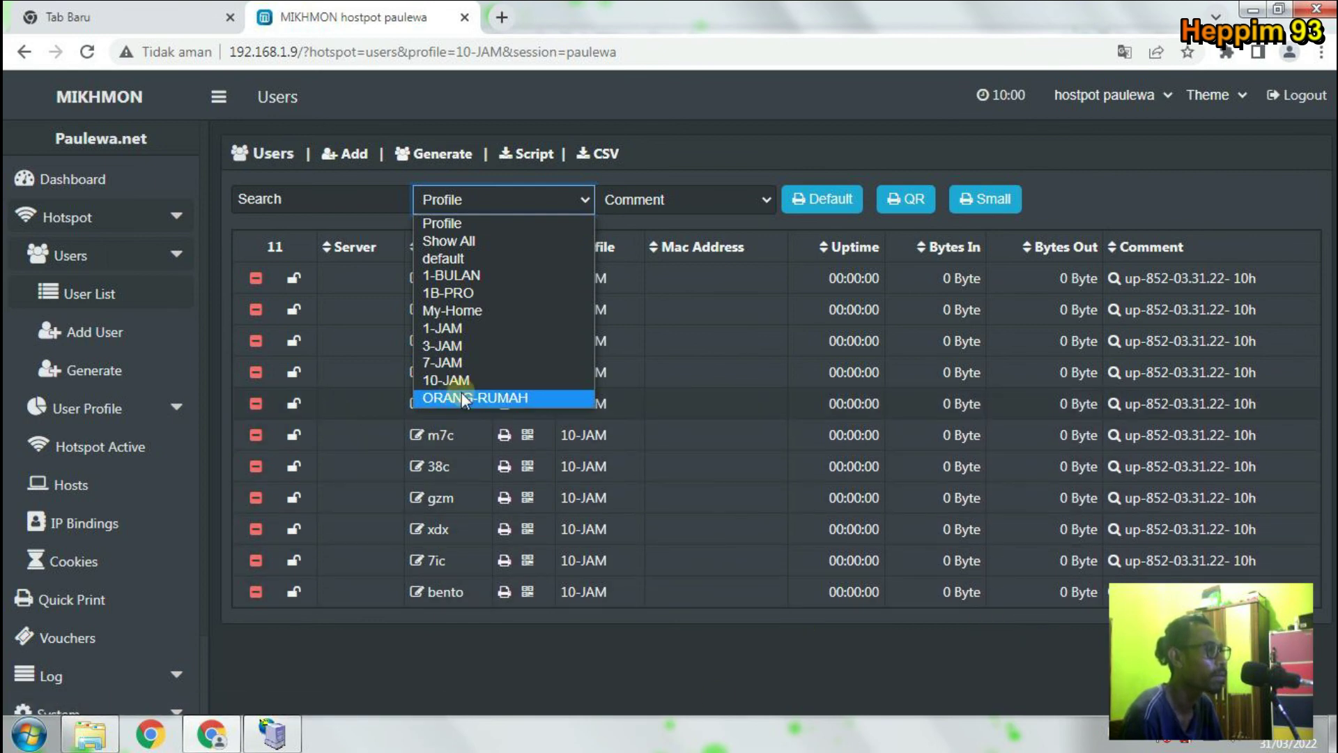
left_click(587, 679)
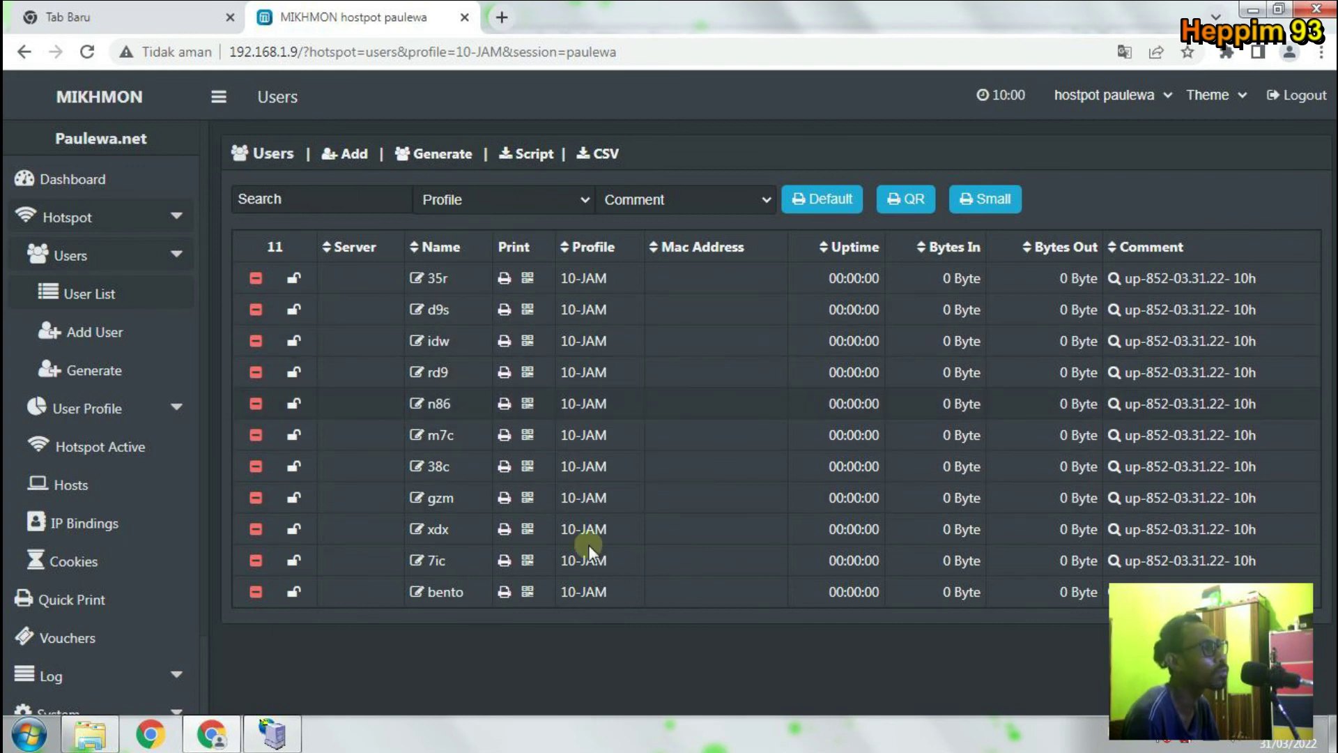
left_click(582, 201)
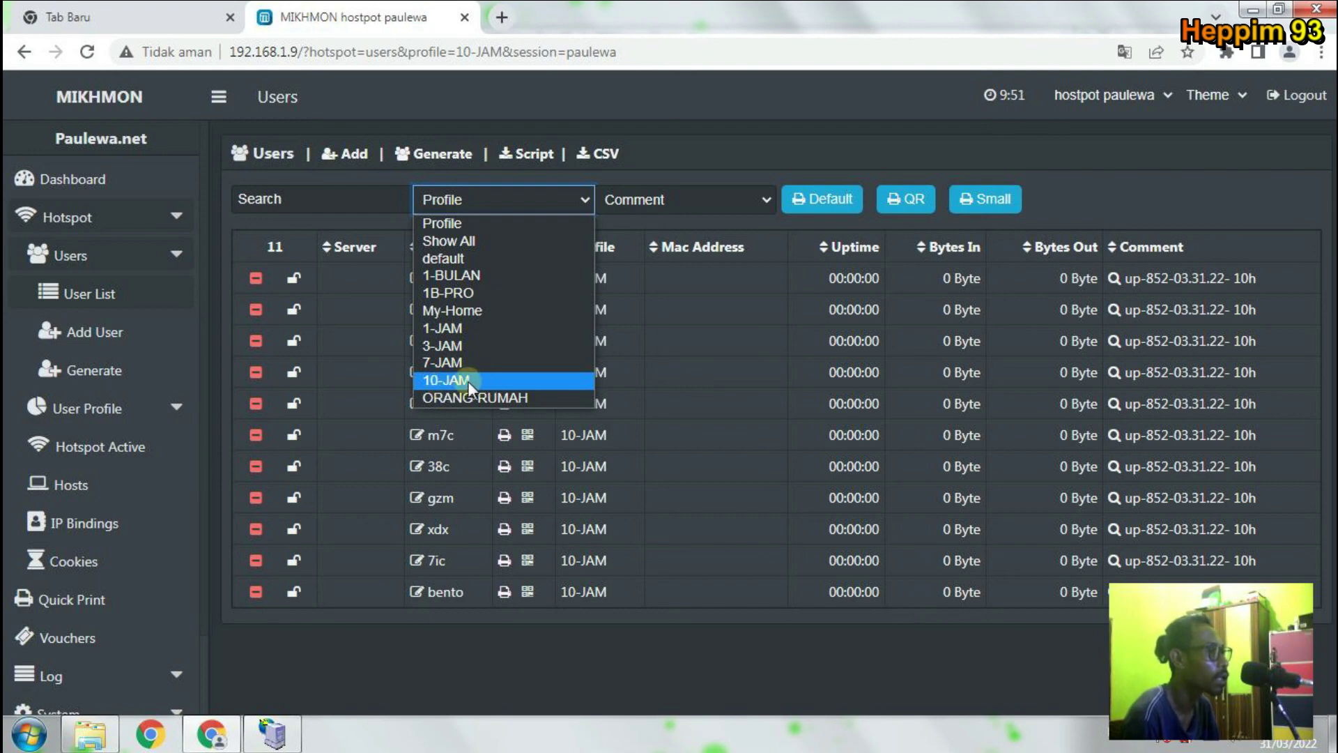
left_click(462, 379)
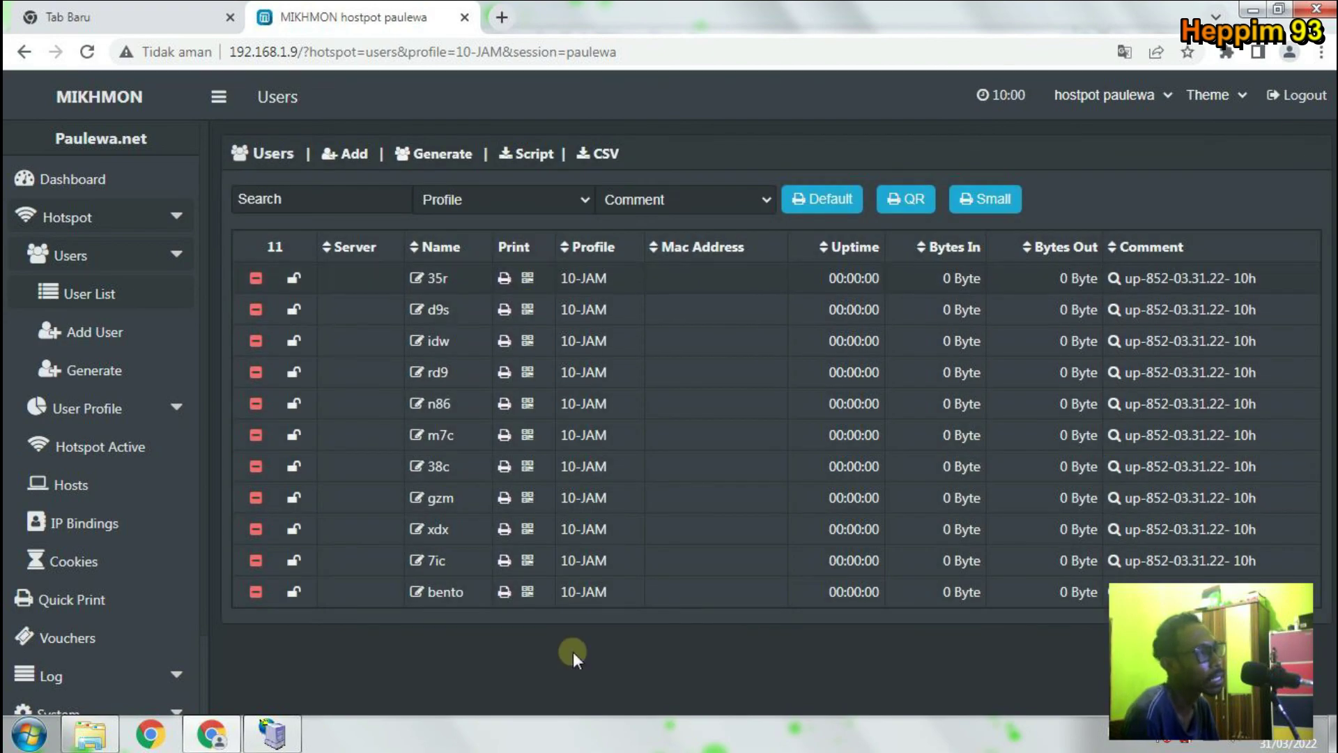
left_click(734, 203)
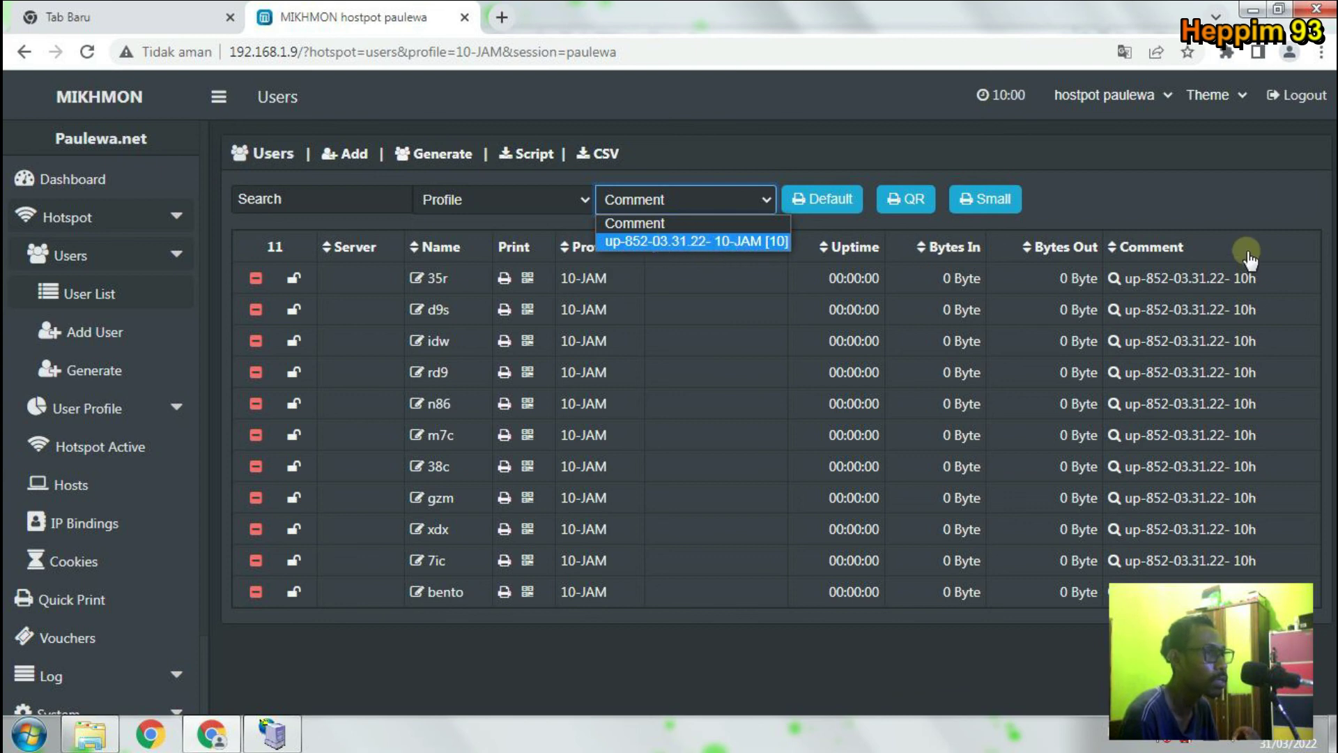
Delete the up-852-03.31.22 comment batch and the one leftover 10-JAM user.
left_click(754, 245)
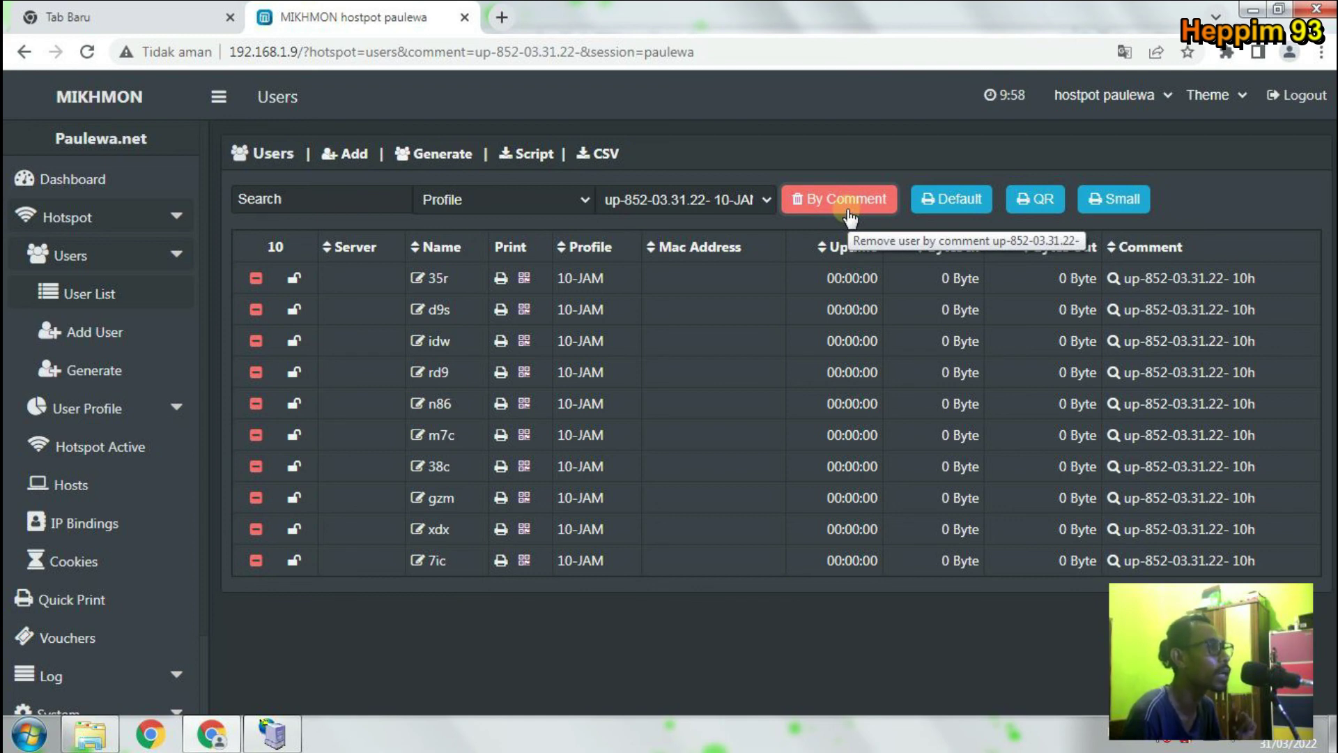
left_click(848, 209)
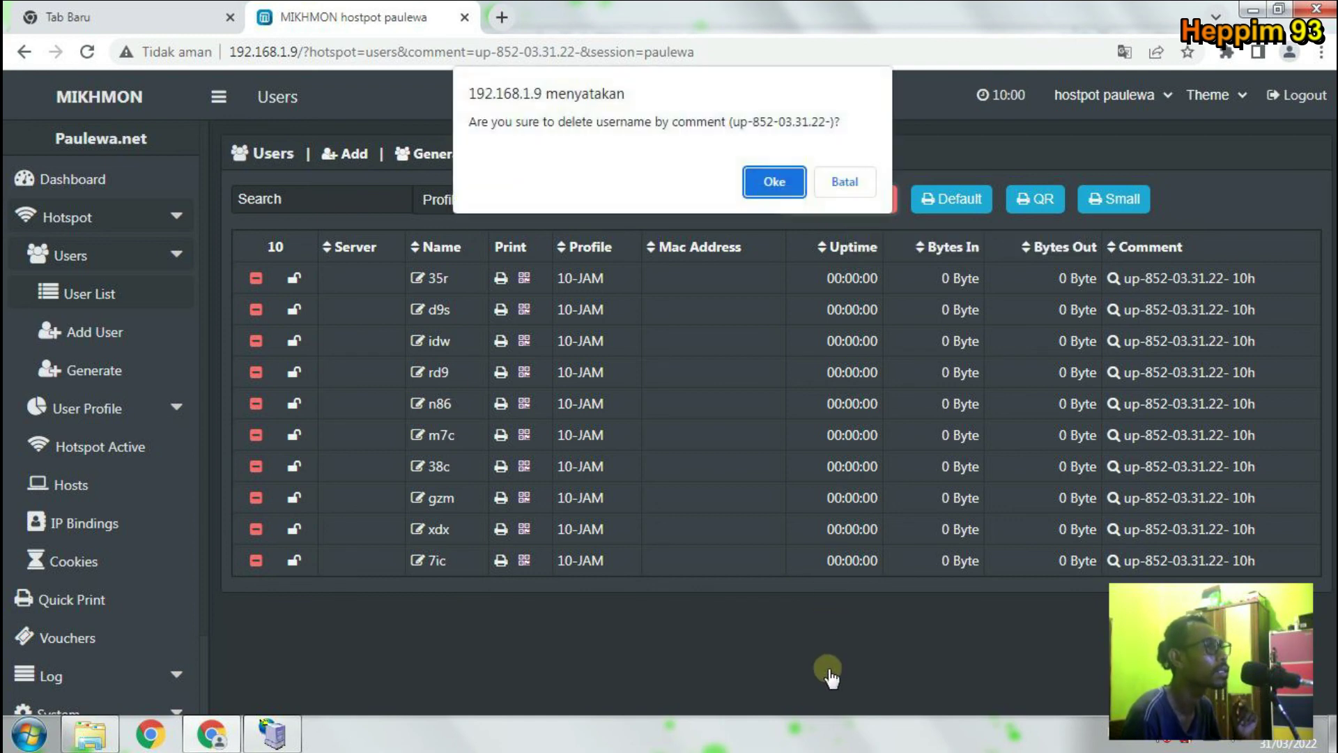
left_click(792, 192)
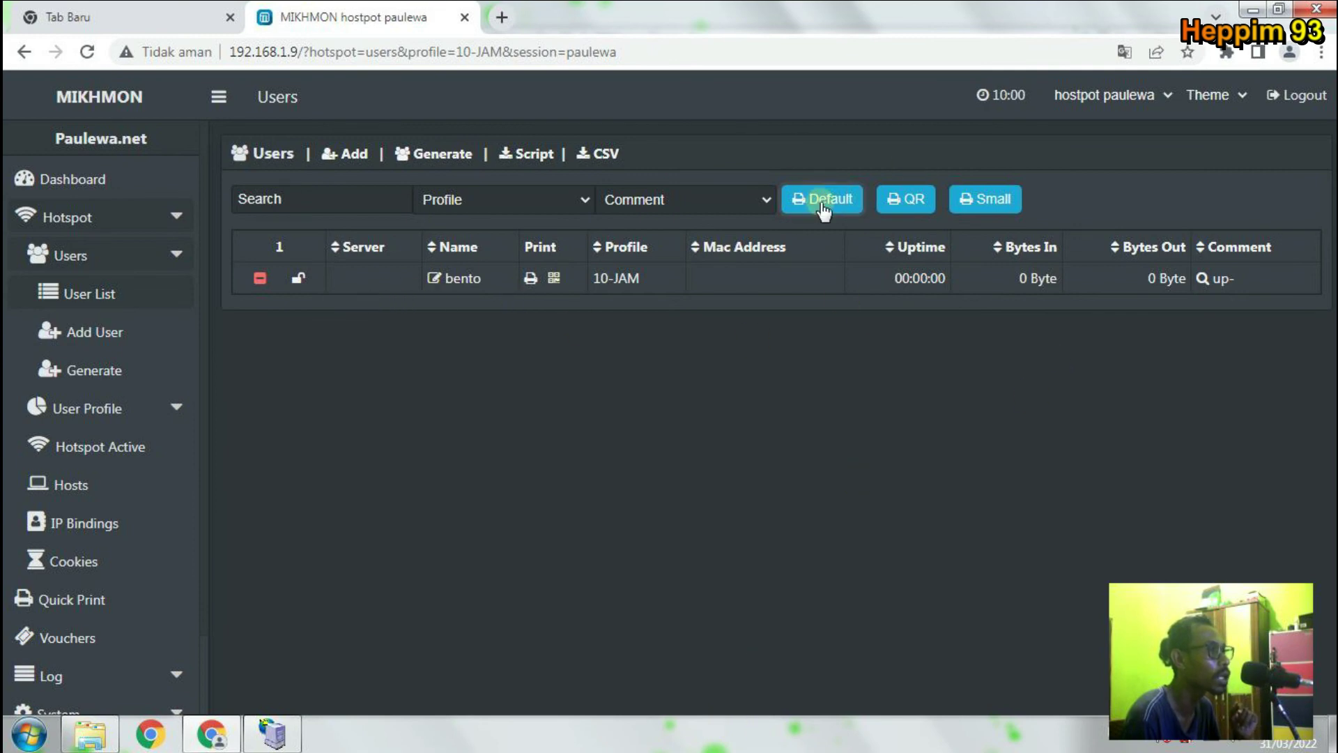
left_click(756, 195)
left_click(755, 195)
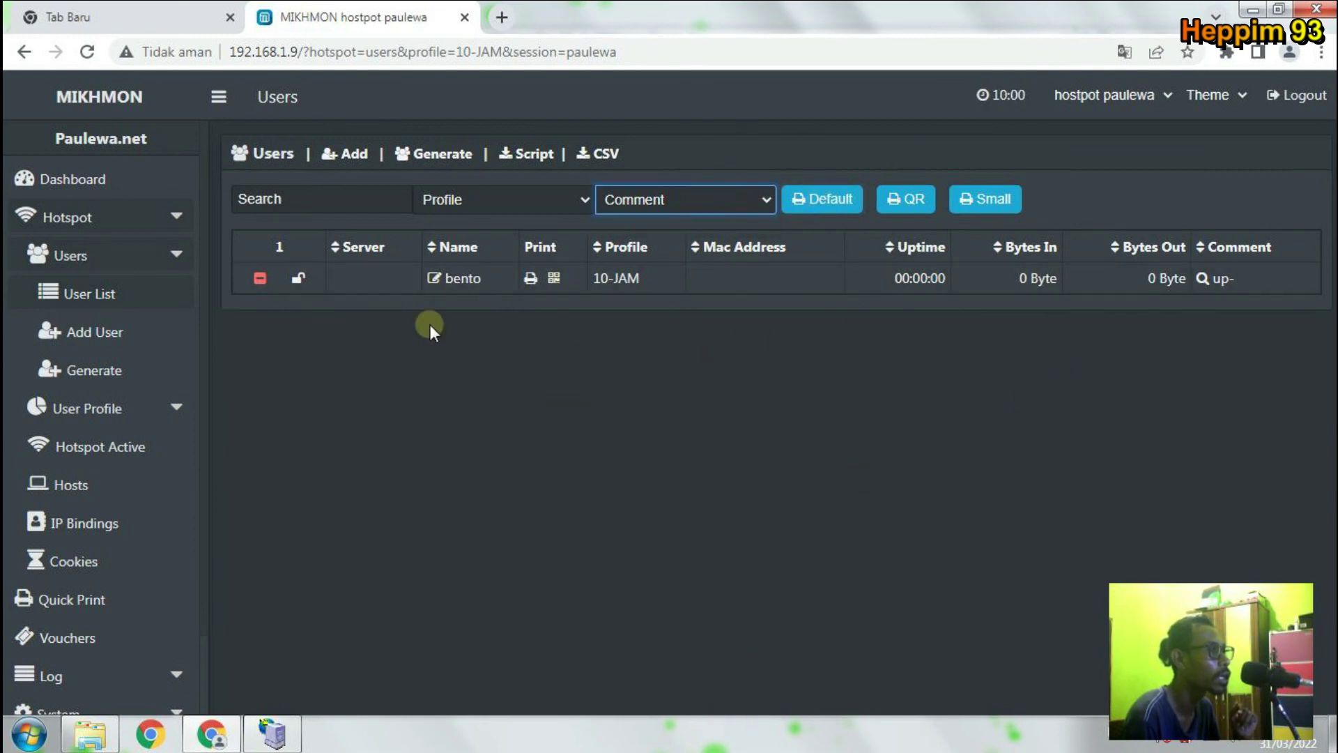
left_click(260, 278)
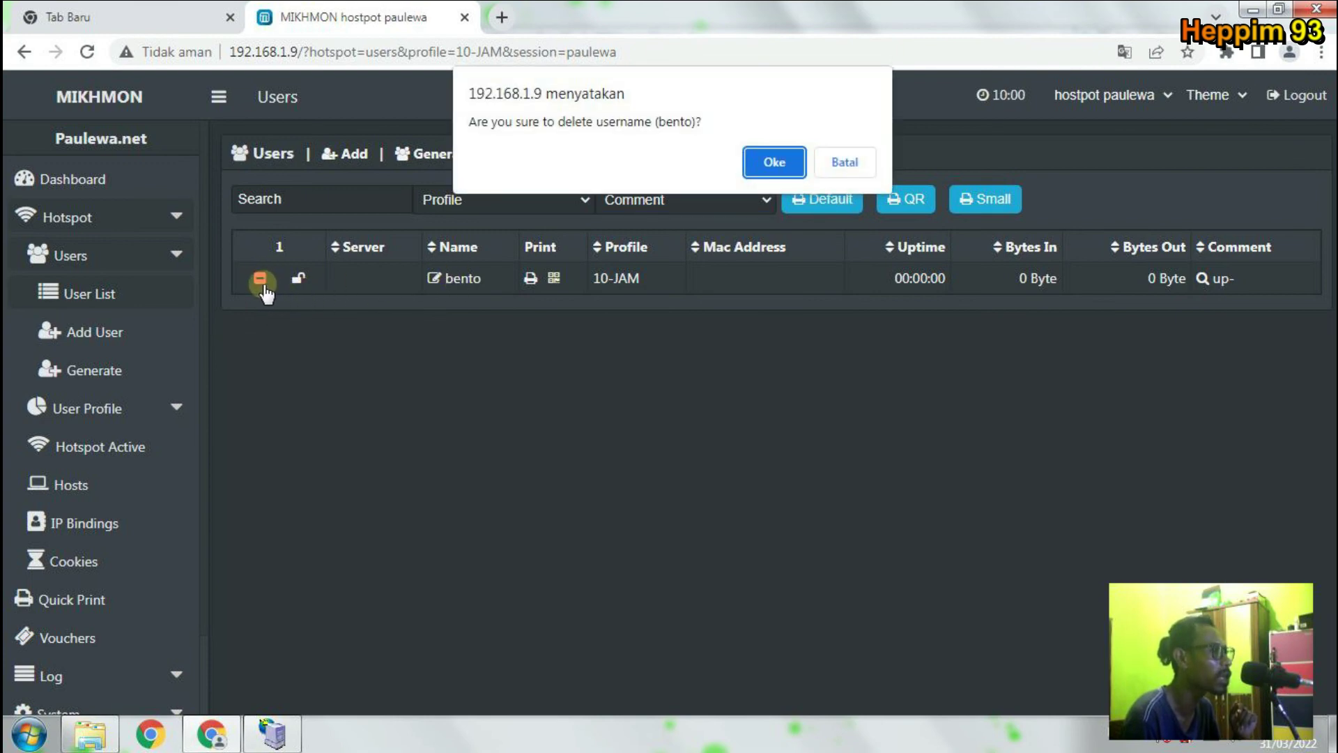
left_click(772, 161)
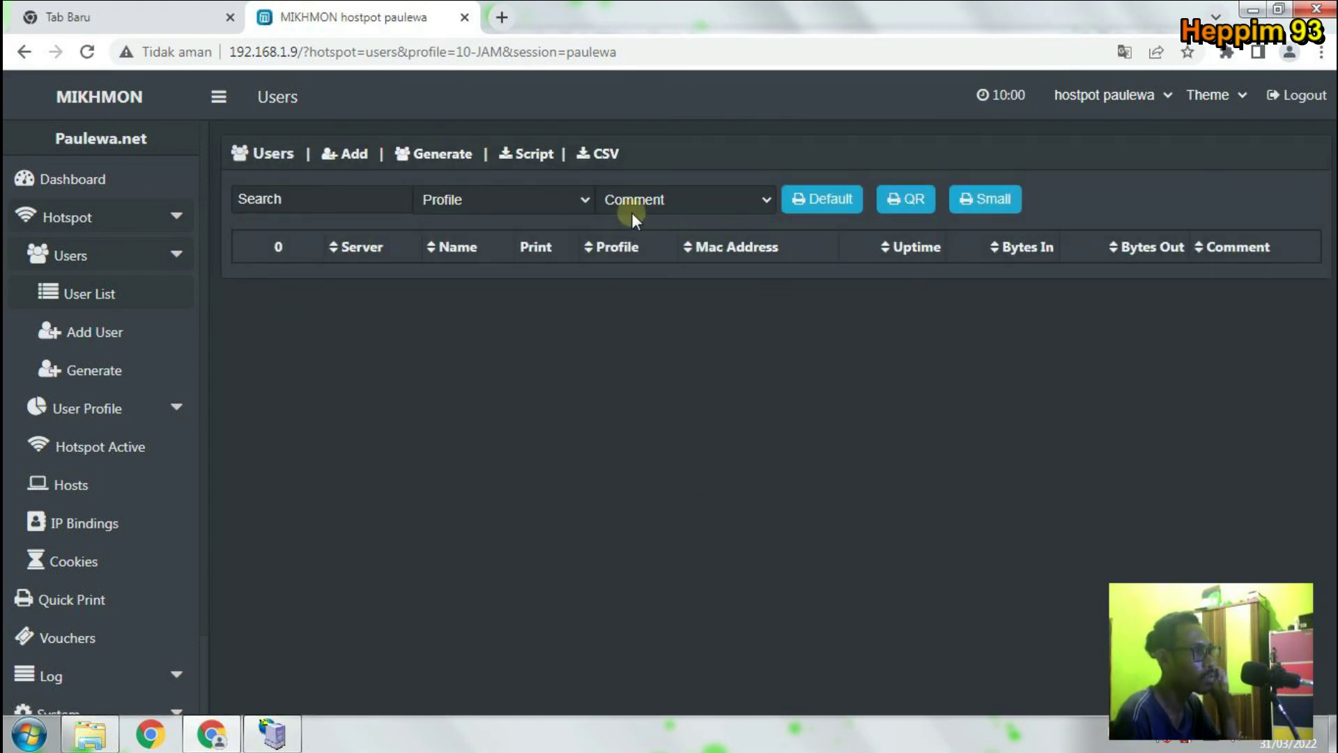
Recheck 10-JAM, then filter by ORANG-RUMAH and delete its single test user.
left_click(571, 205)
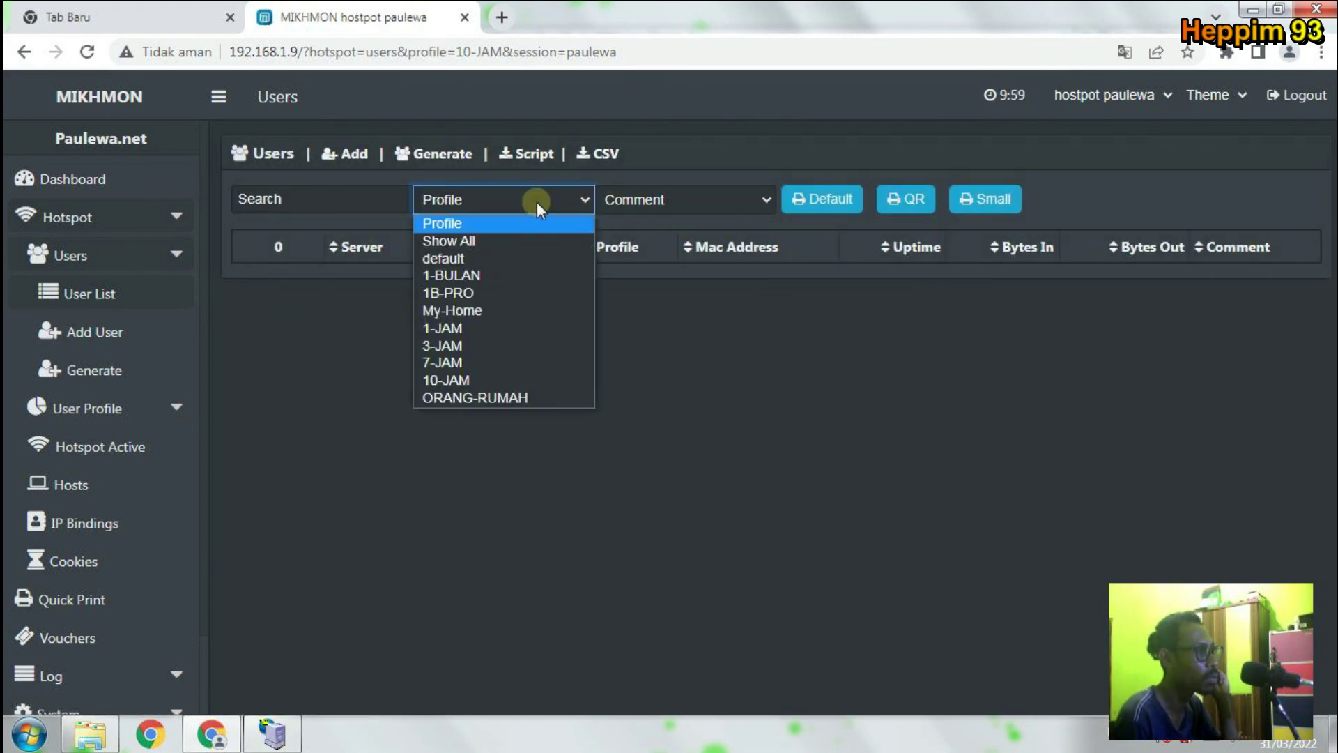
left_click(517, 379)
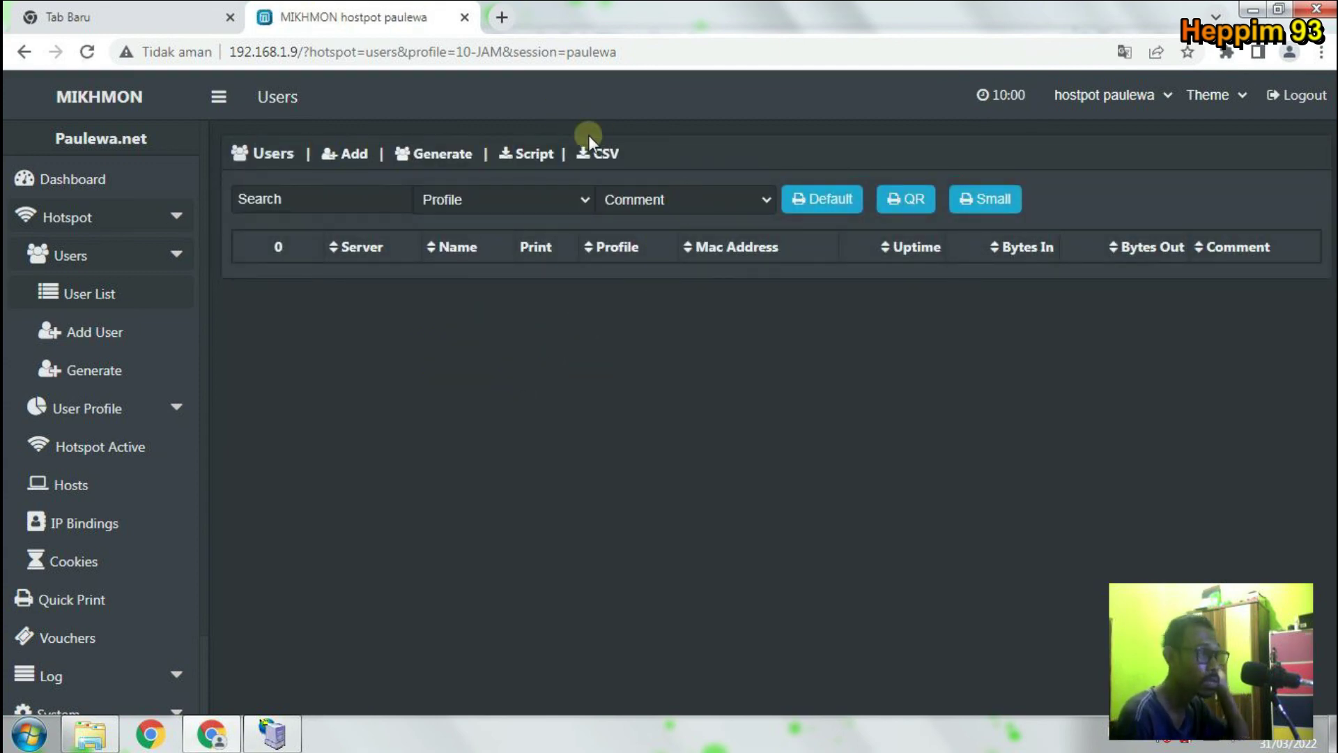
left_click(583, 202)
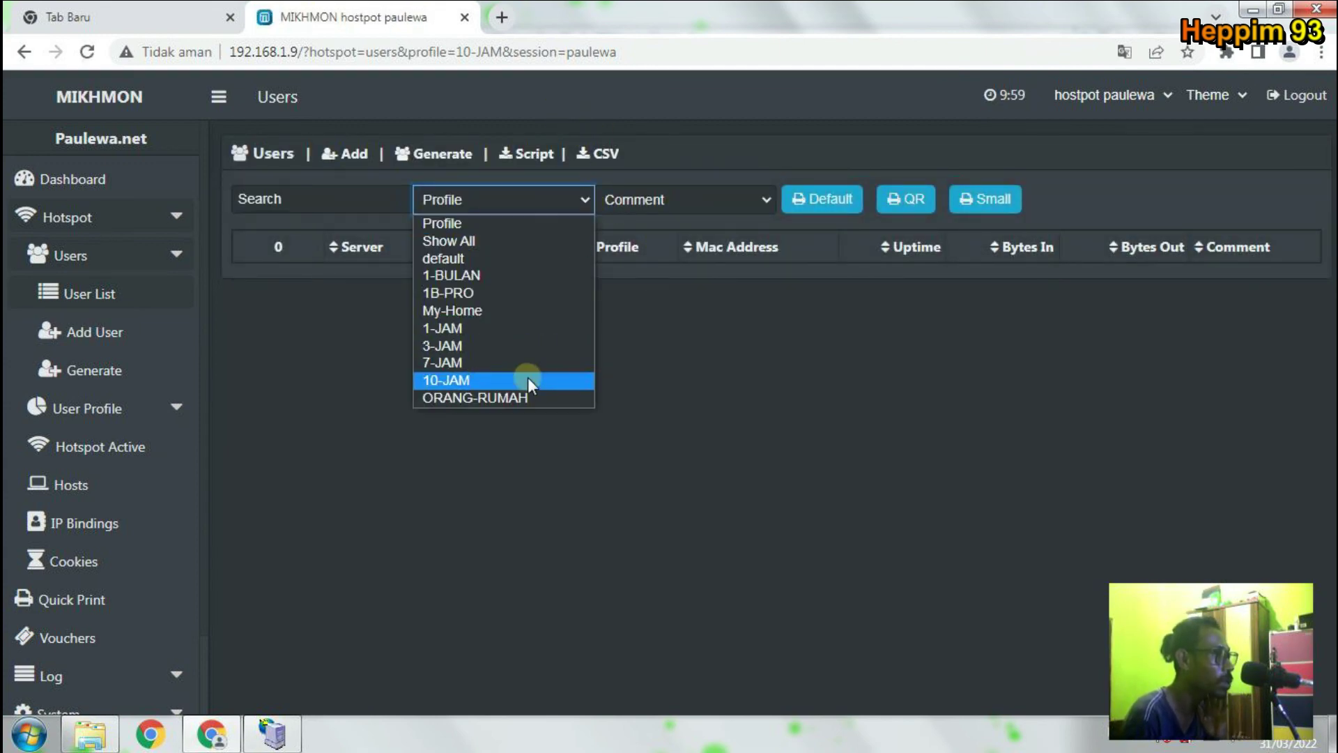
left_click(521, 396)
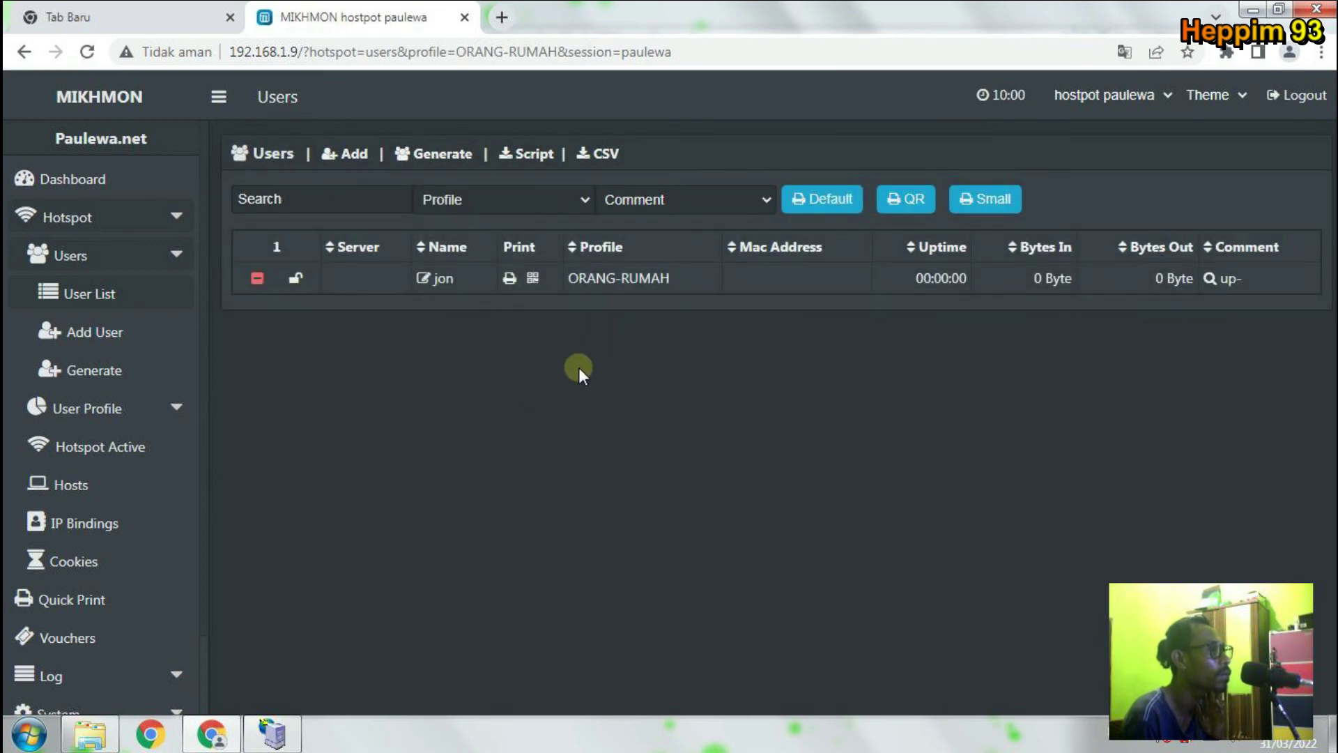
left_click(627, 196)
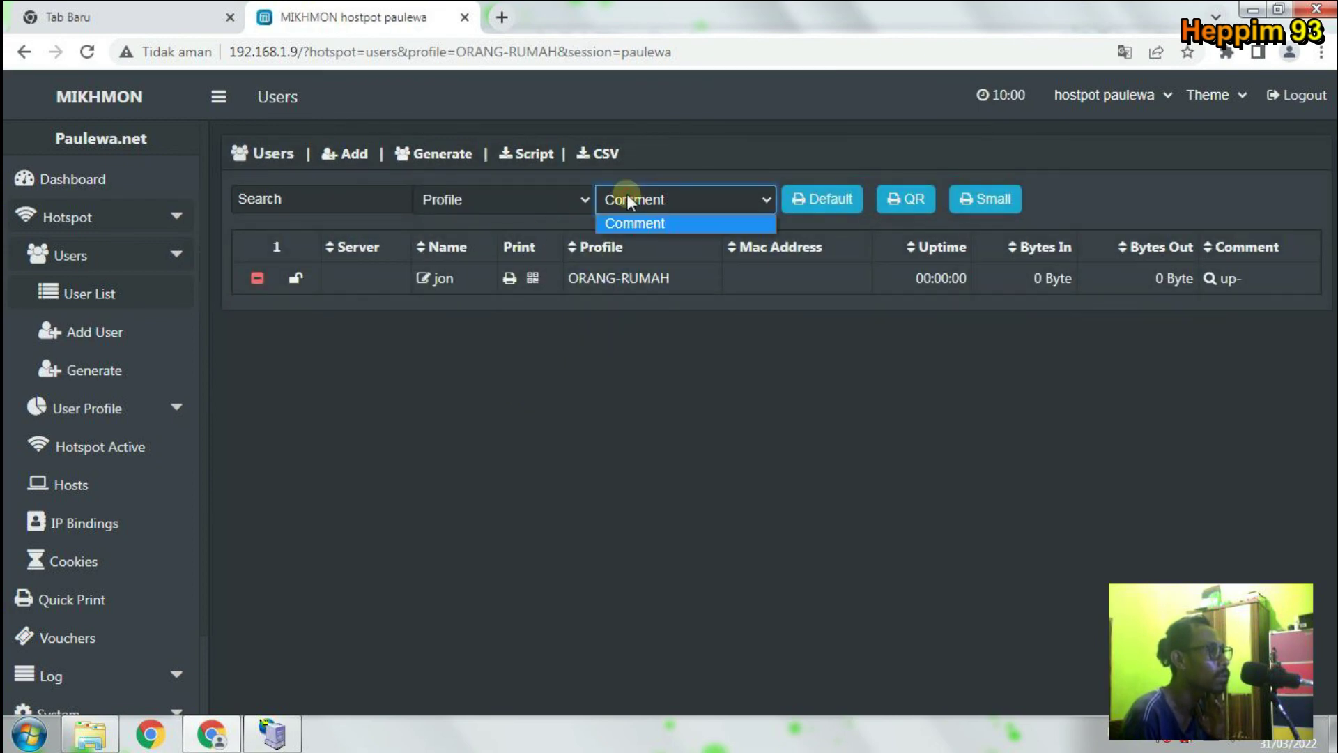
left_click(626, 193)
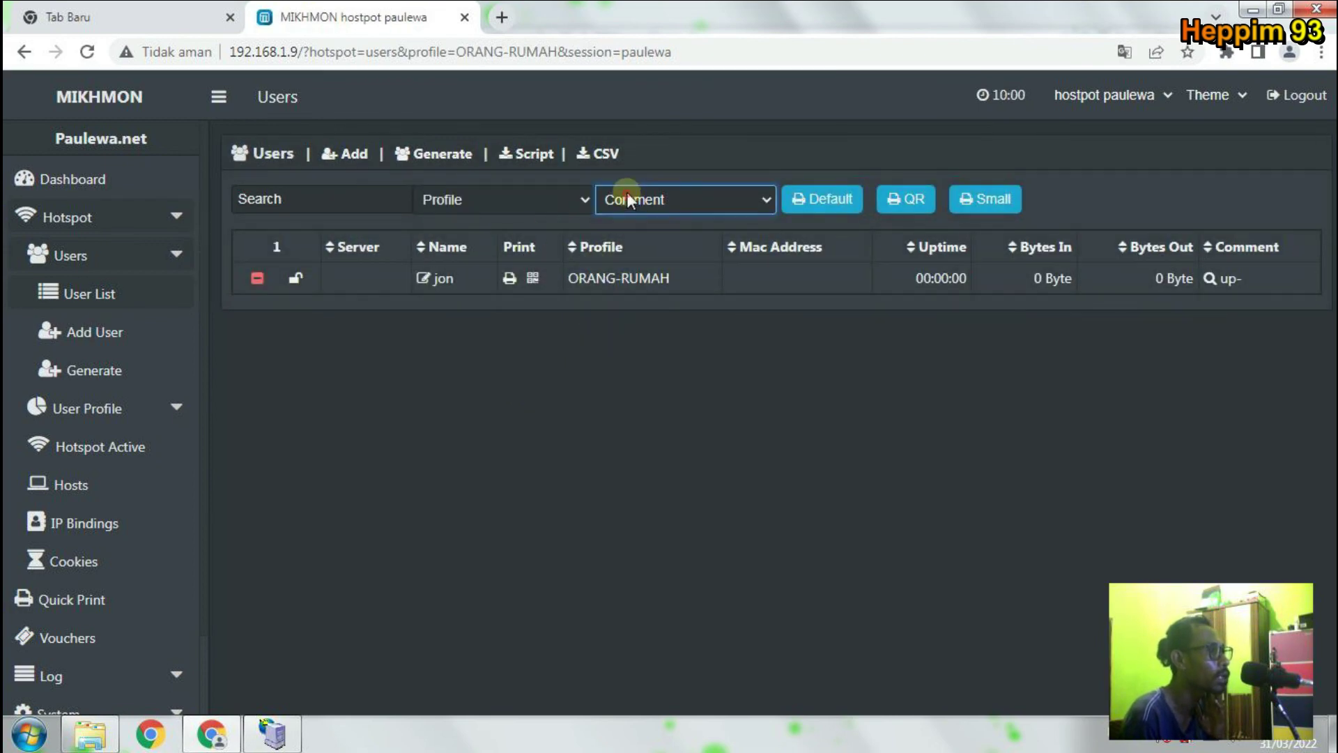
left_click(257, 278)
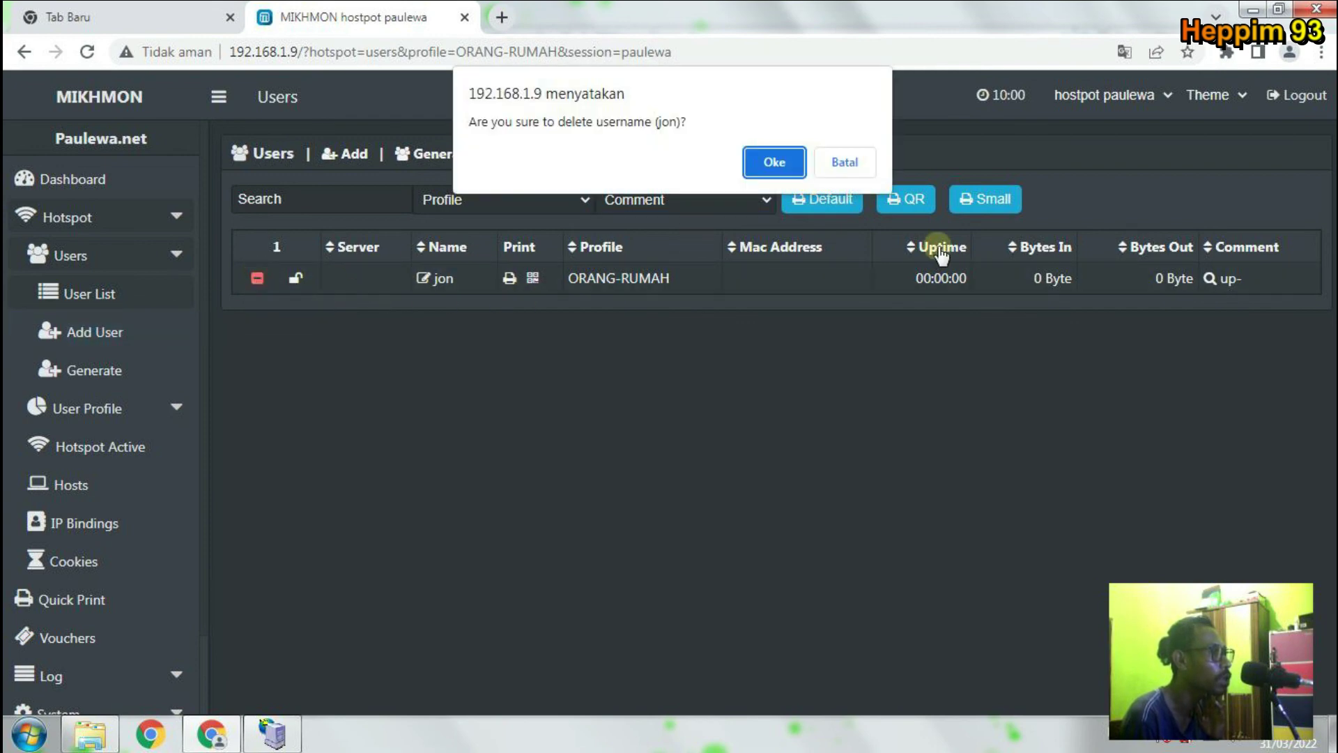
left_click(772, 160)
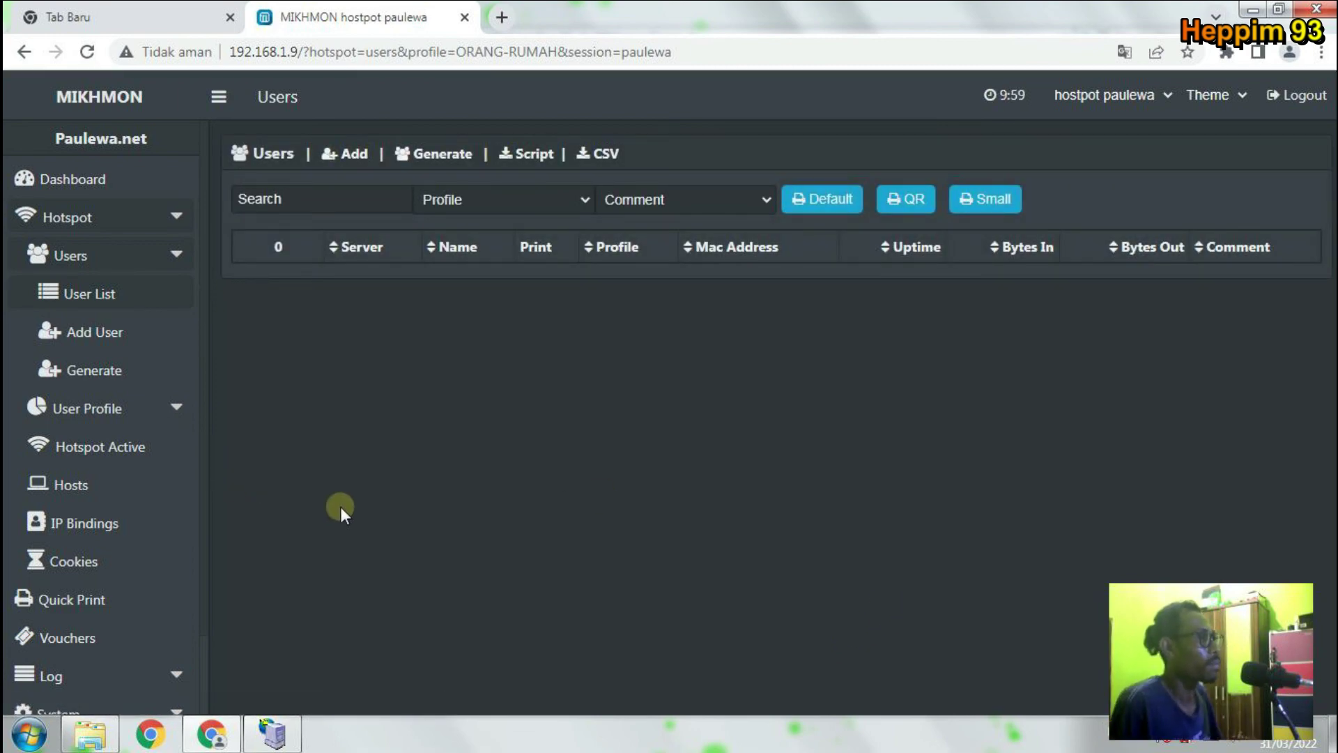
left_click(501, 202)
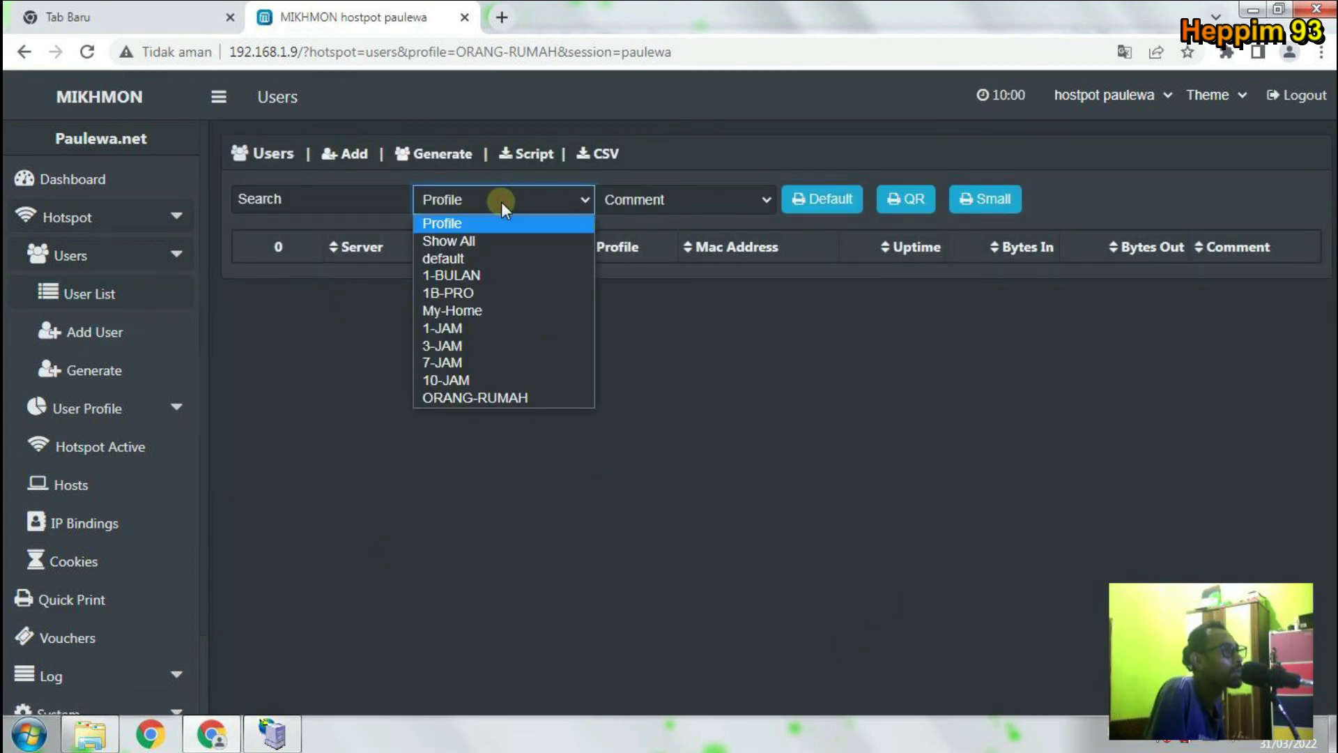
Open Add Profile, close it unsaved, and show the nine-profile list with ORANG-RUMAH.
left_click(108, 411)
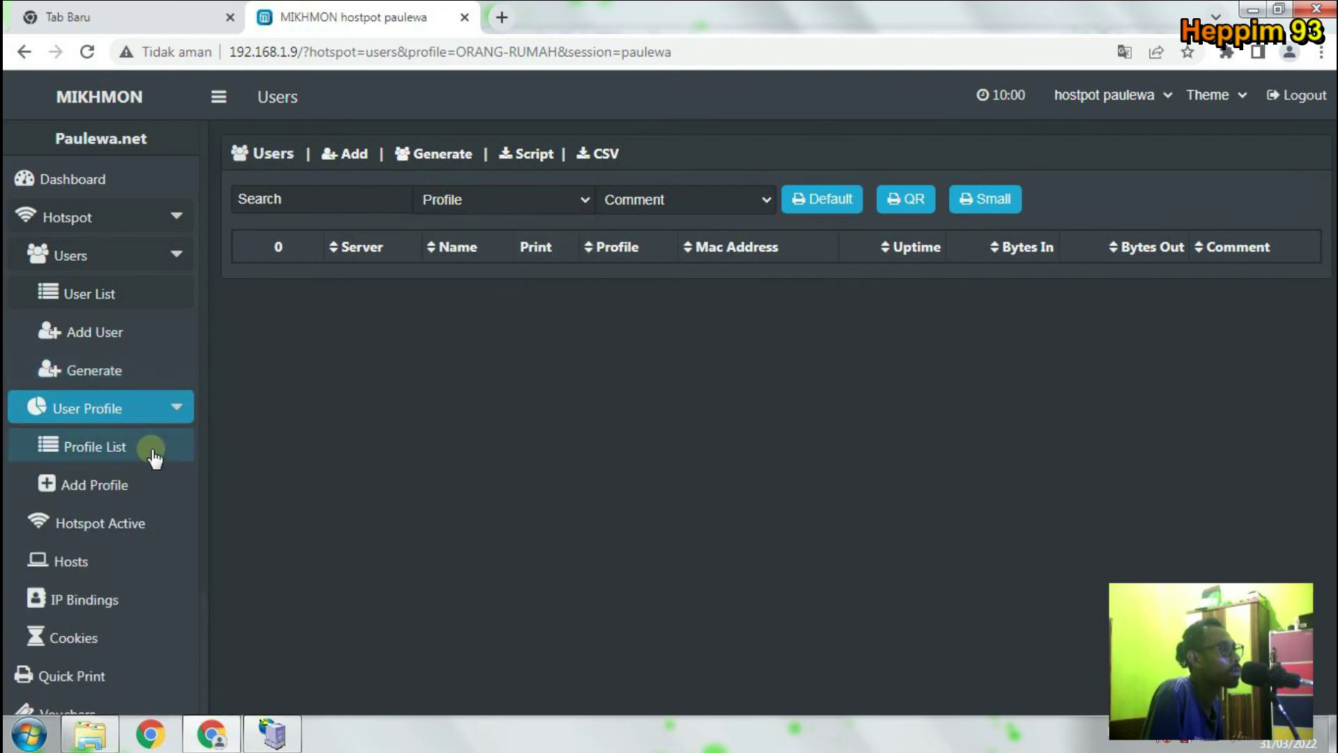
left_click(144, 491)
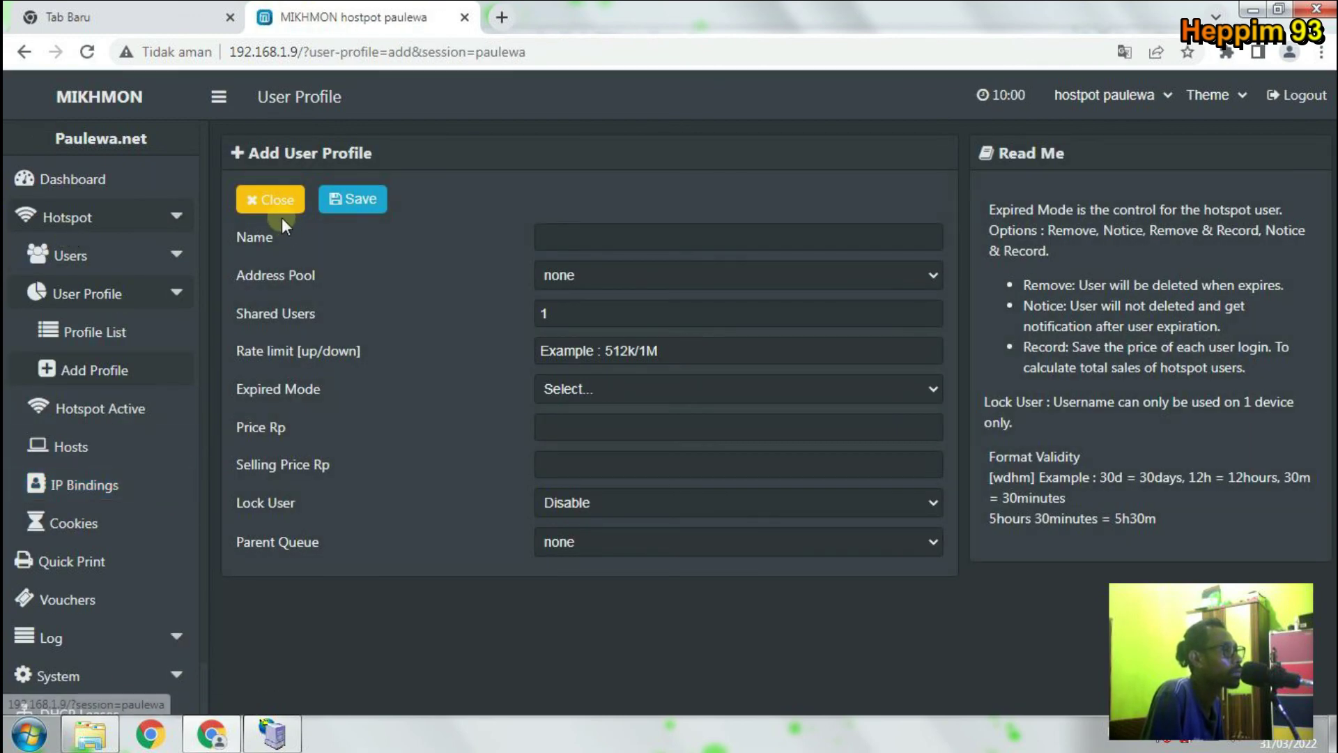
left_click(280, 206)
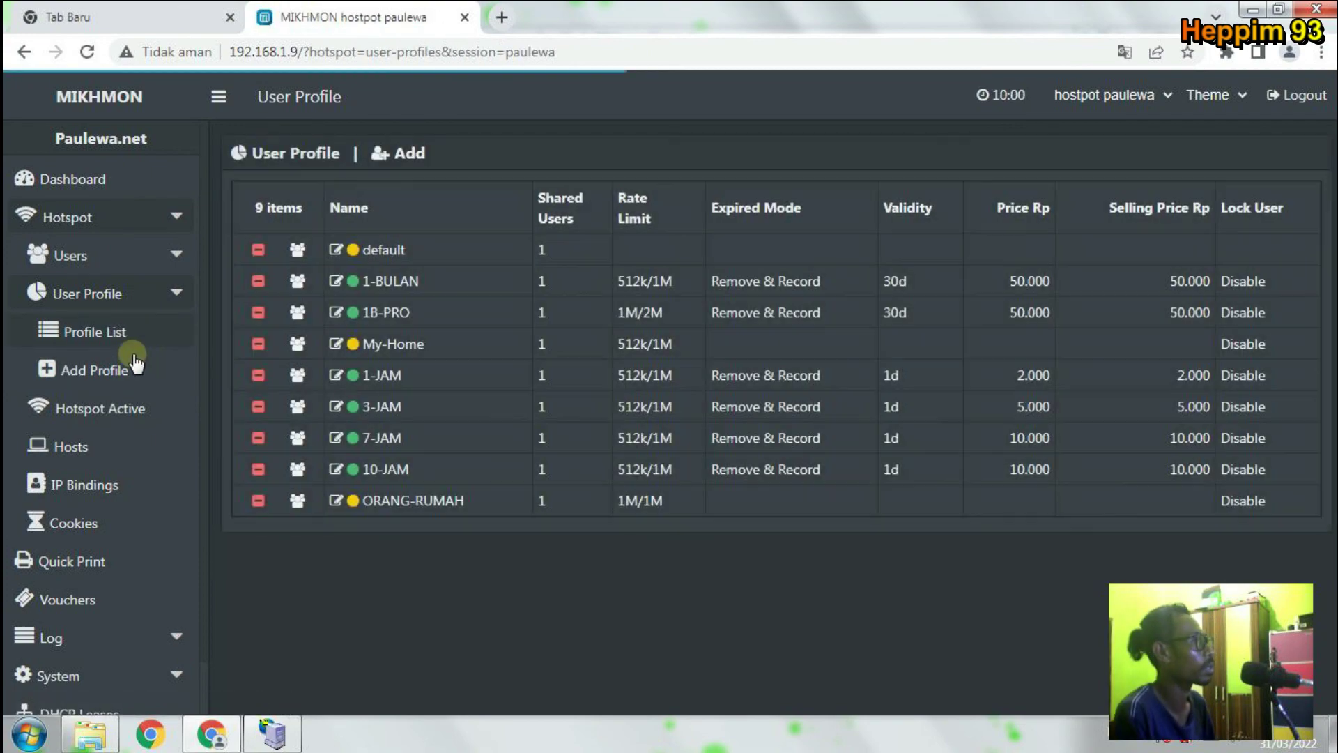
left_click(127, 336)
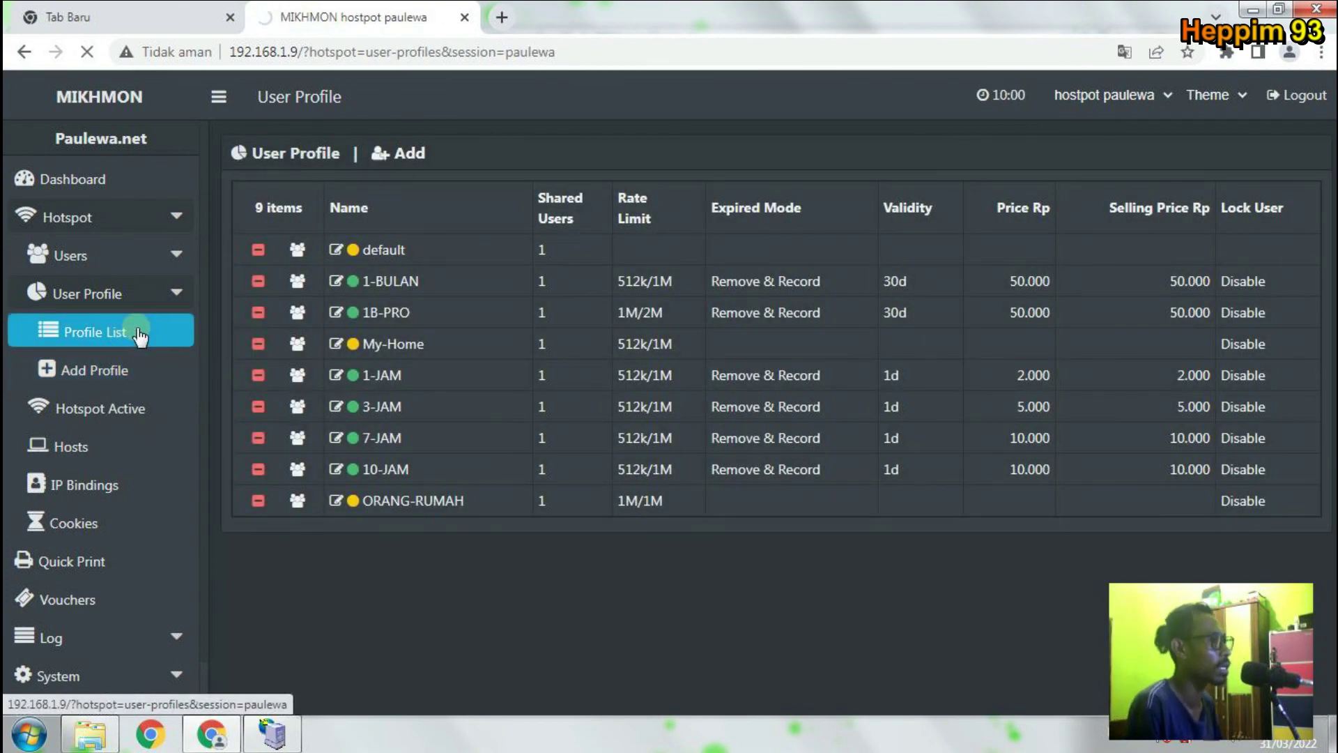